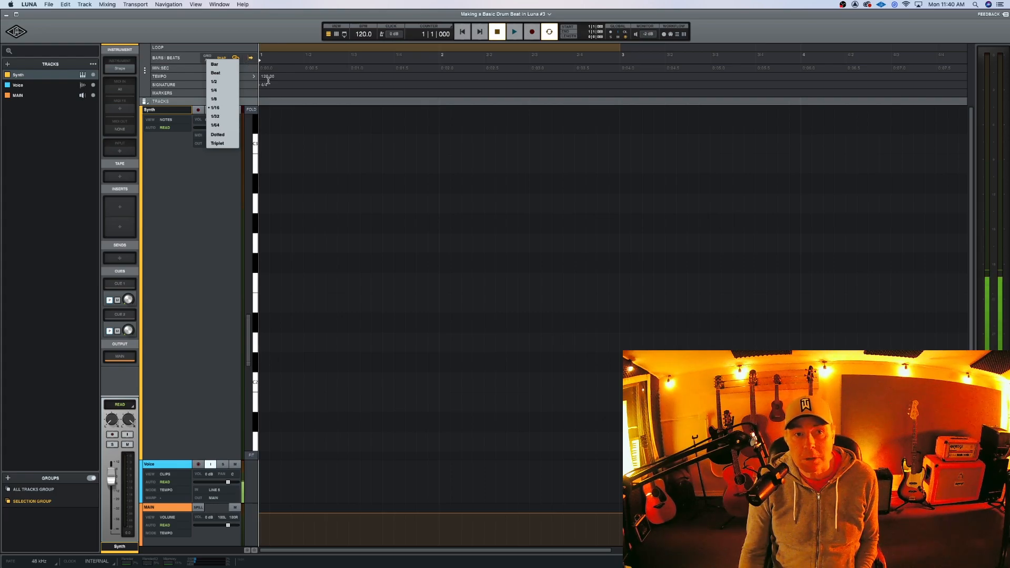
Step: Set the timeline grid value to 1/4
{"action": "left_click", "coordinate": [266, 143]}
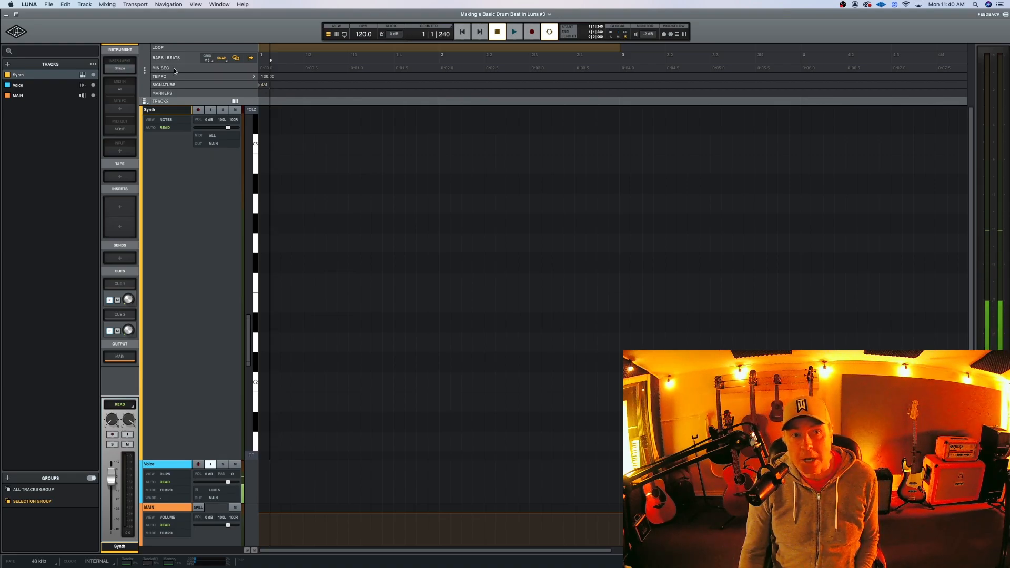
{"action": "left_click", "coordinate": [209, 58]}
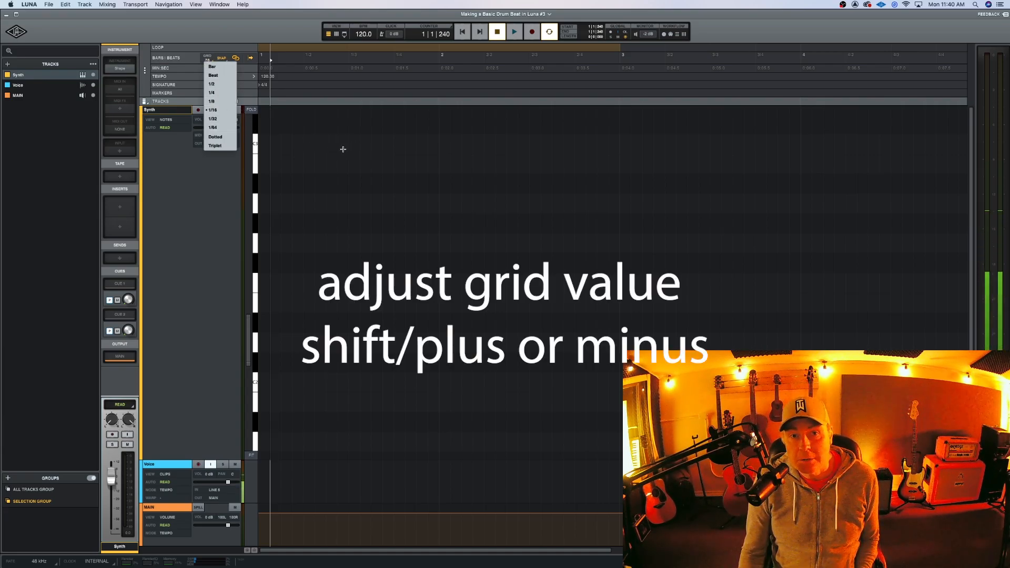
{"action": "left_click", "coordinate": [212, 118]}
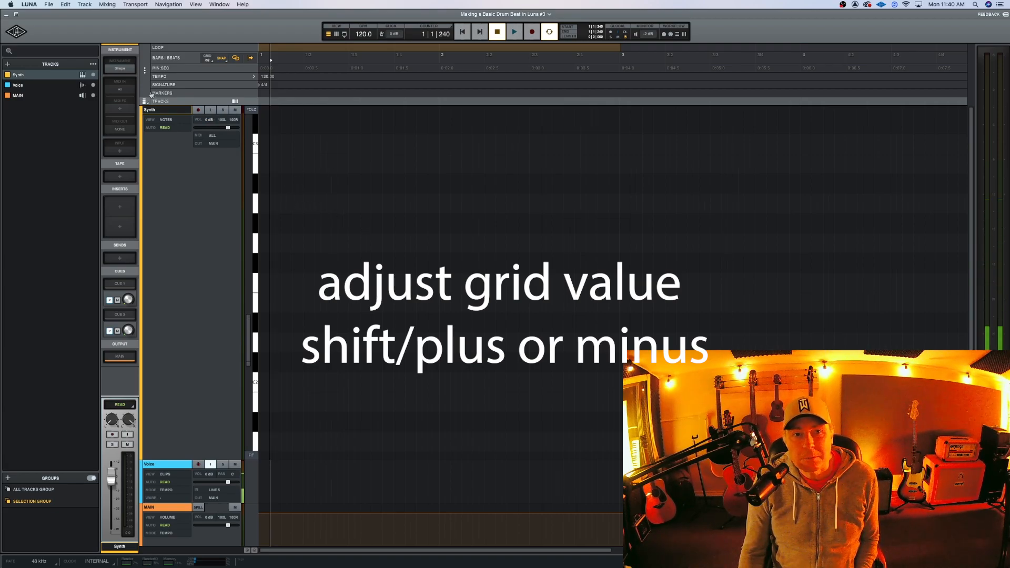
{"action": "left_click", "coordinate": [208, 58]}
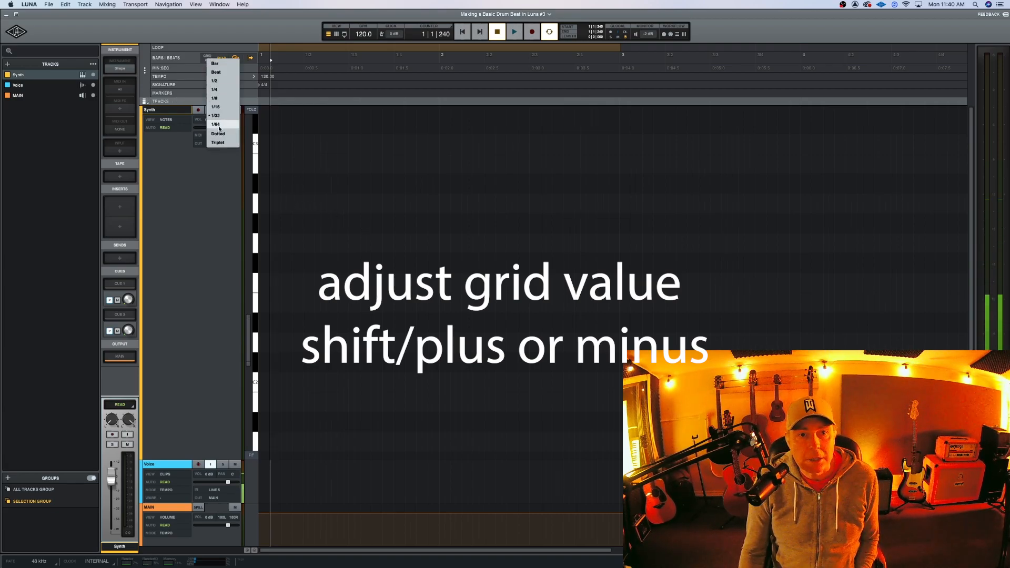
{"action": "left_click", "coordinate": [217, 91]}
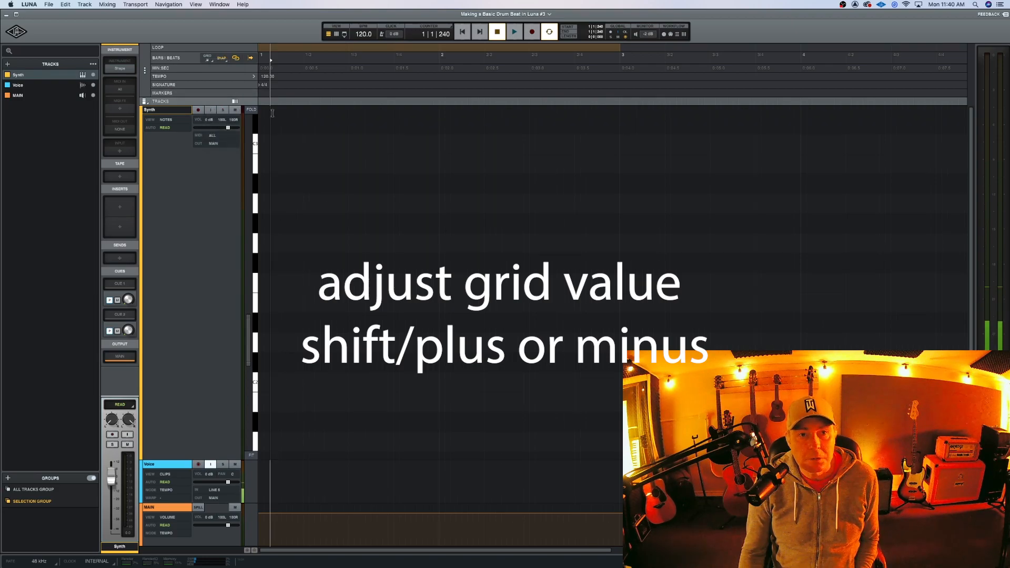
Step: Enter four ascending quarter notes, C, D, E and F, across the first bar of the Synth track
{"action": "double_click", "coordinate": [266, 385]}
{"action": "double_click", "coordinate": [315, 343]}
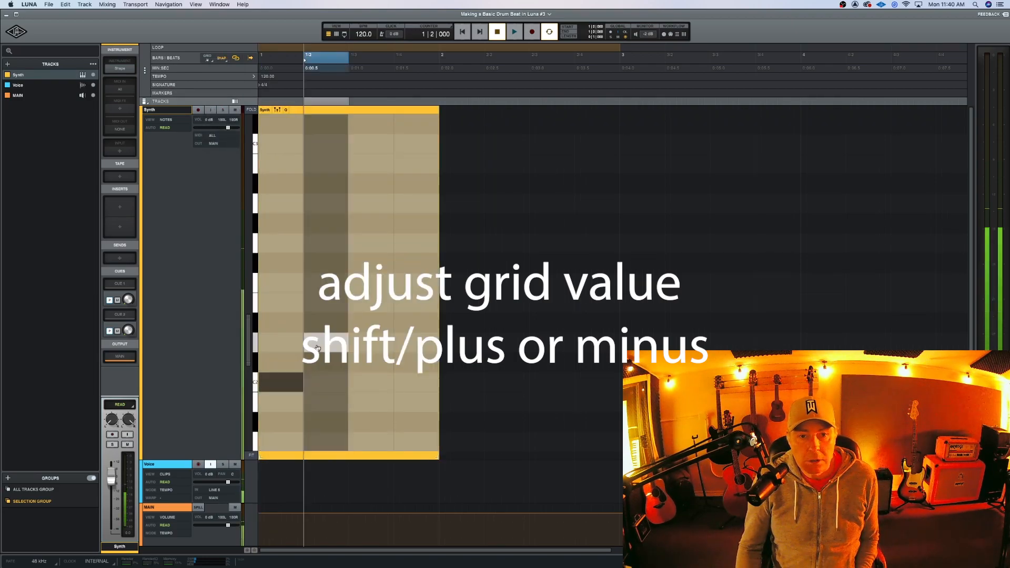
{"action": "double_click", "coordinate": [363, 302]}
{"action": "double_click", "coordinate": [416, 282]}
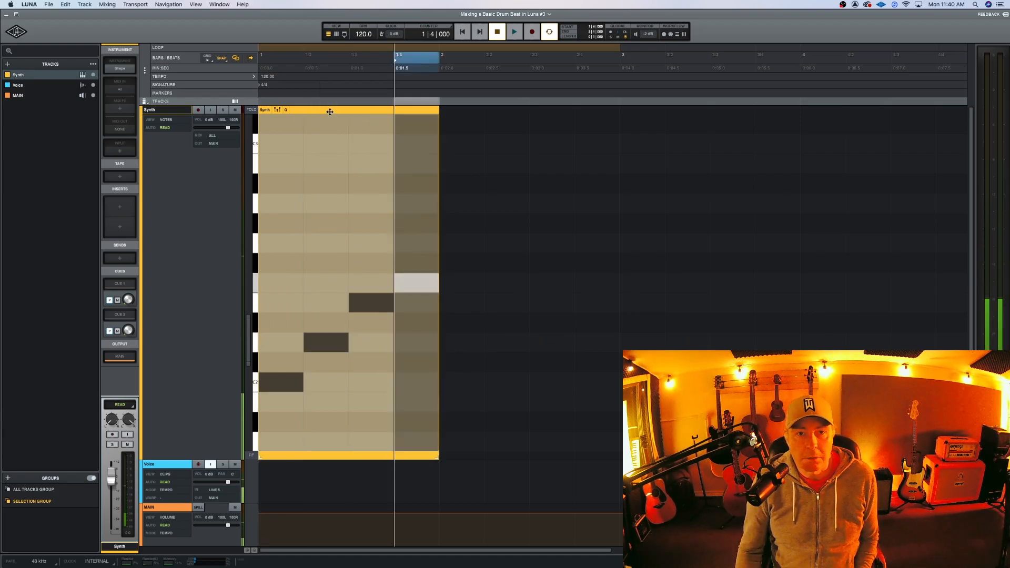
Step: Select the whole Synth clip, listen to it in loop playback and stop
{"action": "left_click", "coordinate": [330, 112]}
{"action": "key", "text": "space"}
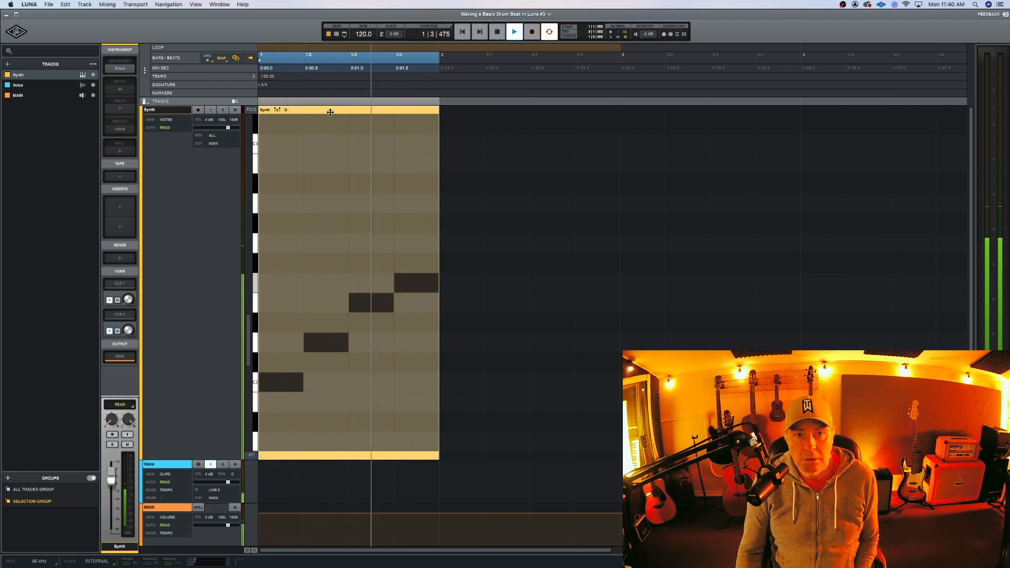
{"action": "key", "text": "space"}
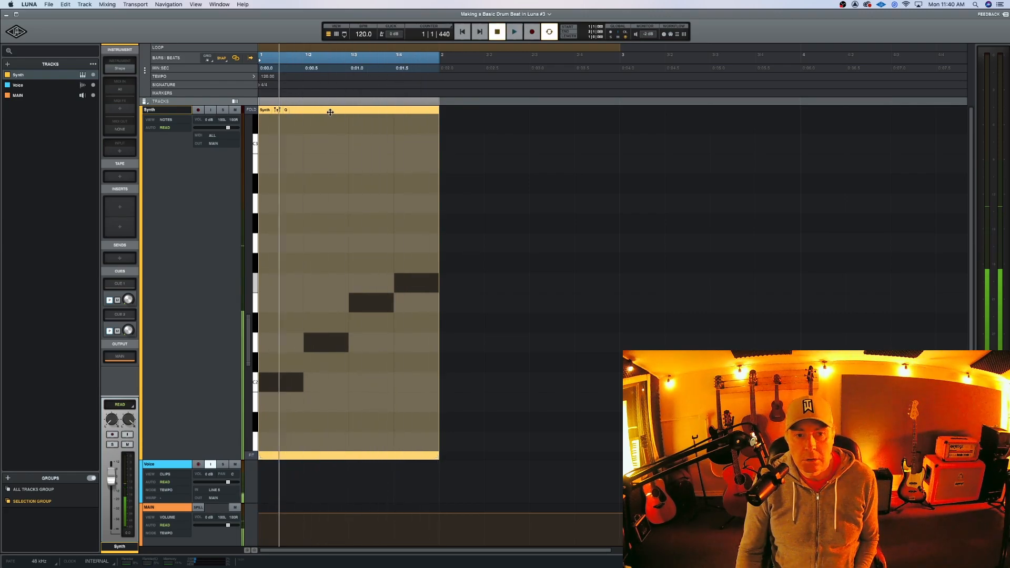
Step: Select all four notes in the Synth clip and transpose them up two octaves
{"action": "left_click", "coordinate": [274, 387]}
{"action": "left_click_drag", "start_coordinate": [289, 252], "coordinate": [408, 401]}
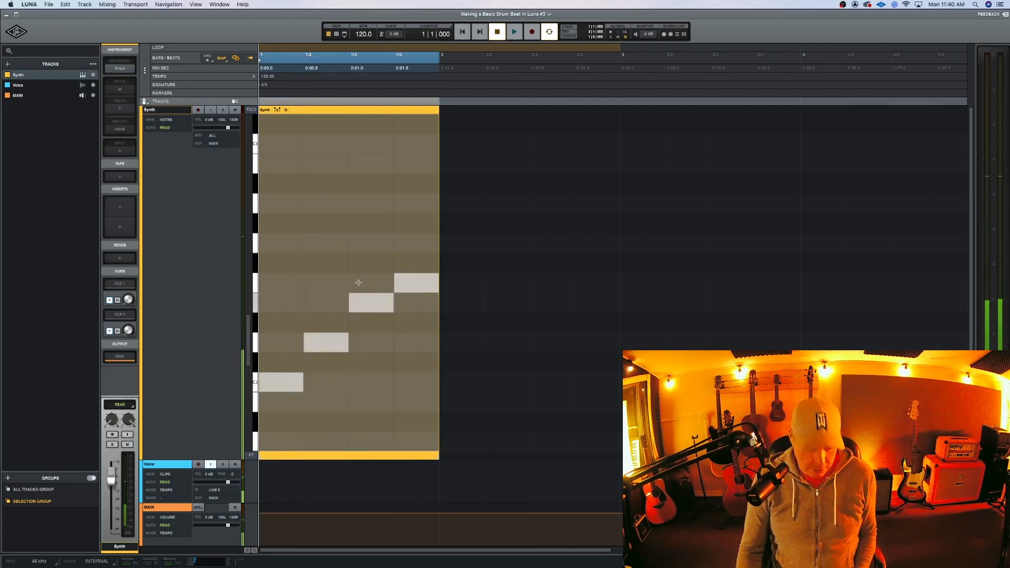
{"action": "key", "text": "shift+Up"}
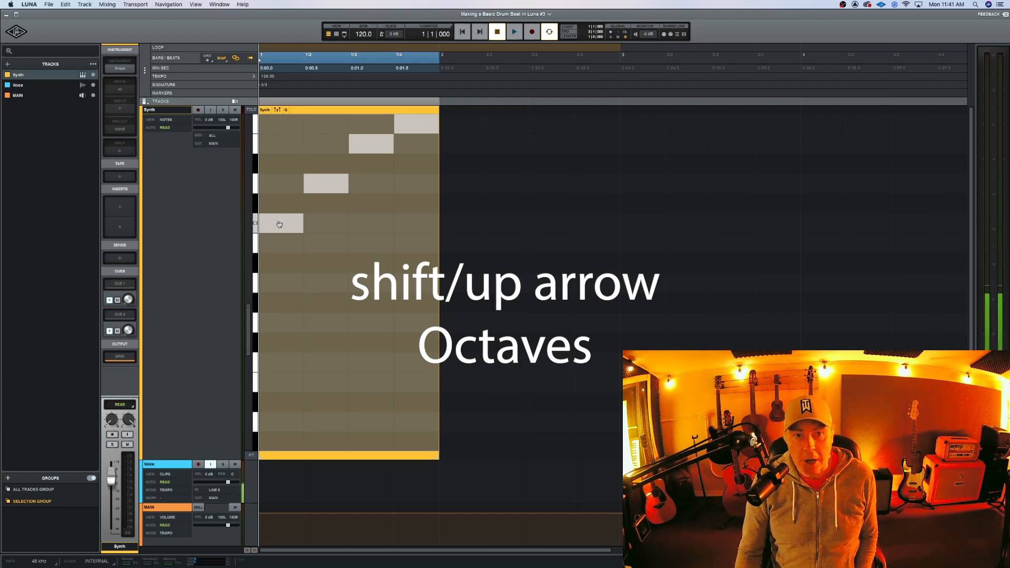
{"action": "key", "text": "shift+Up"}
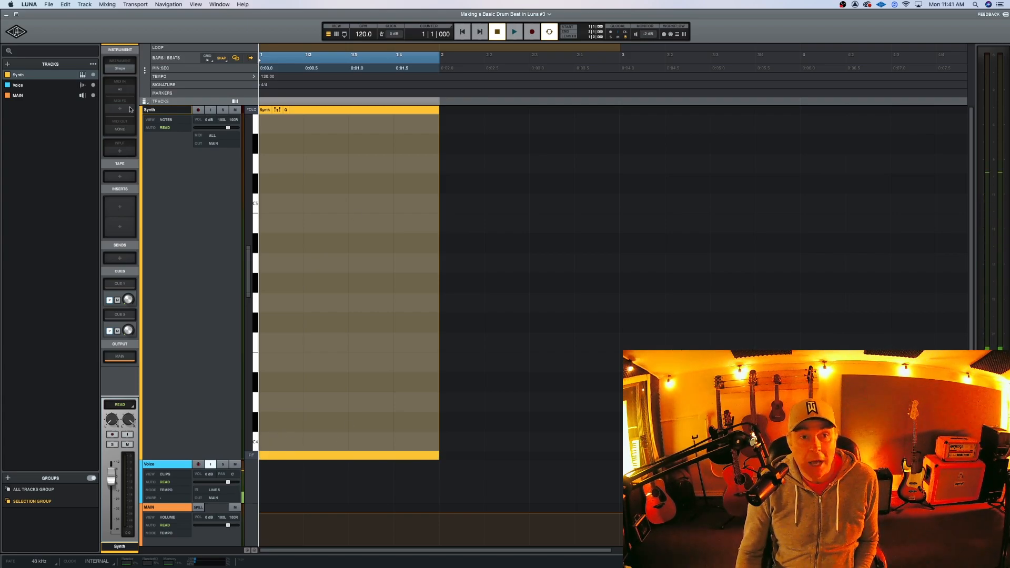
Step: Open the Synth track's Shape instrument and select the whole clip for loop playback
{"action": "left_click", "coordinate": [120, 69]}
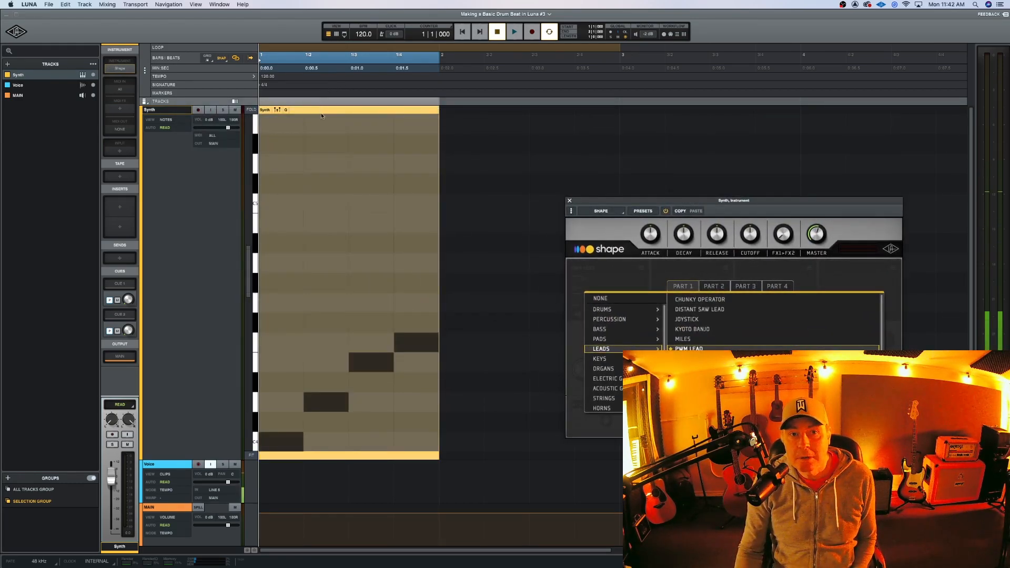
{"action": "left_click", "coordinate": [360, 108]}
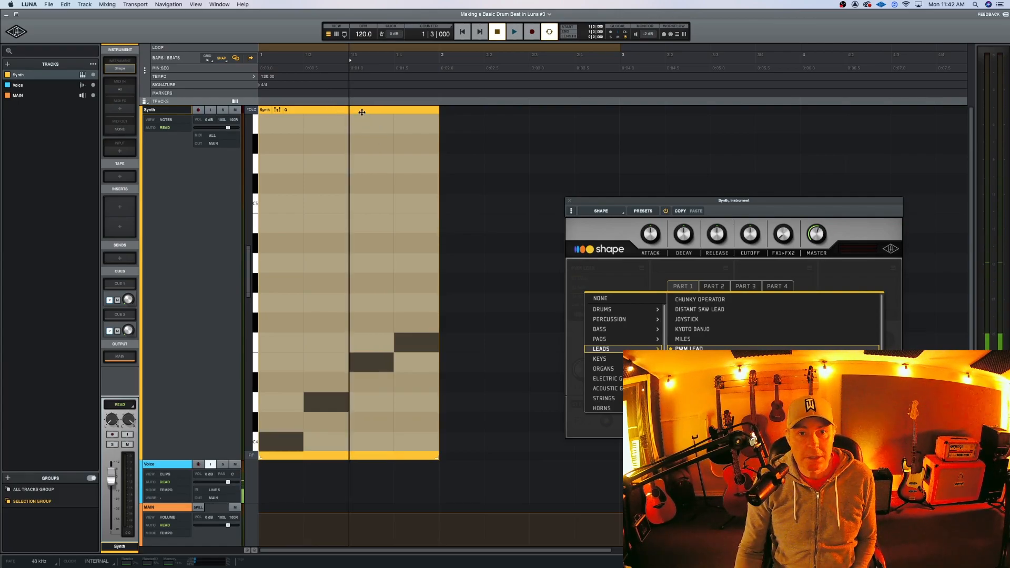
{"action": "left_click", "coordinate": [361, 111]}
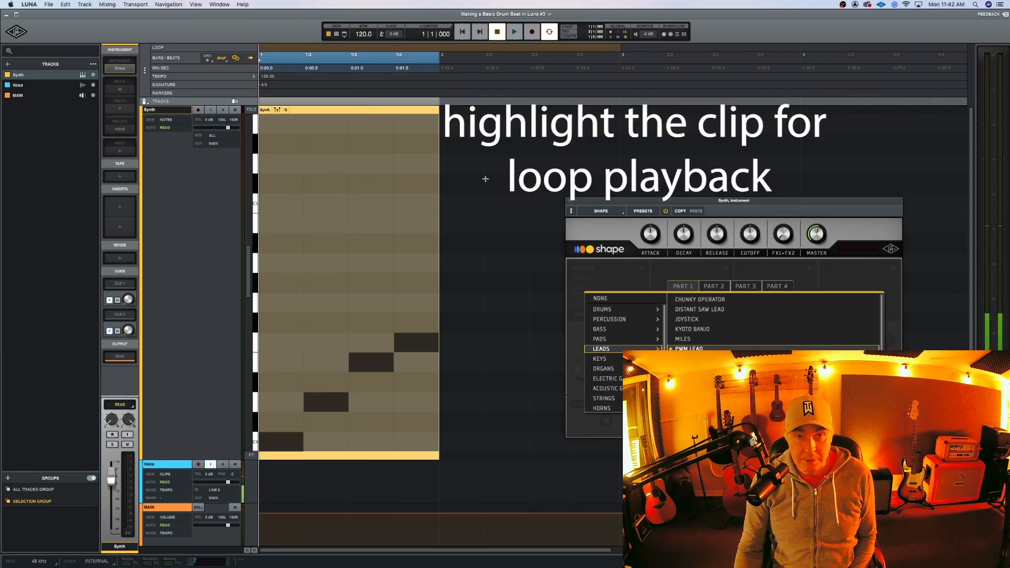
{"action": "key", "text": "space"}
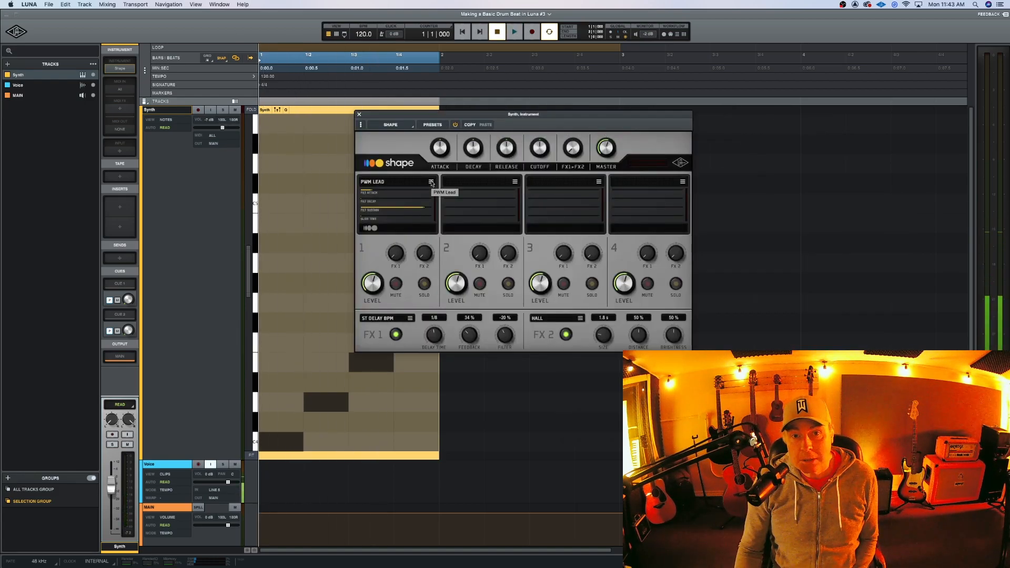
Step: While looping the clip, audition part 1's lead sounds from PWM Lead up to Distant Saw Lead, then close the instrument and stop playback
{"action": "left_click", "coordinate": [431, 183]}
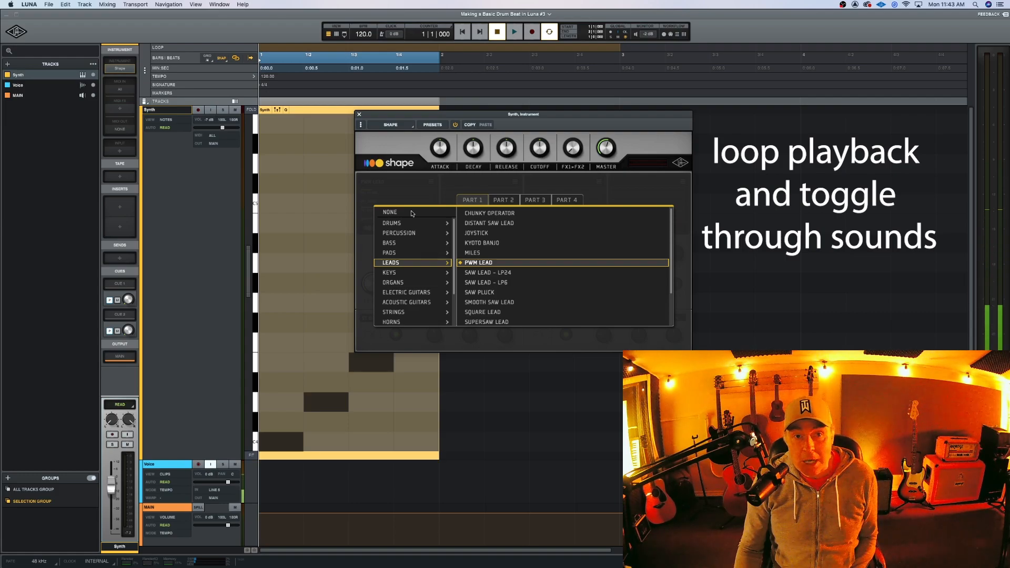
{"action": "key", "text": "space"}
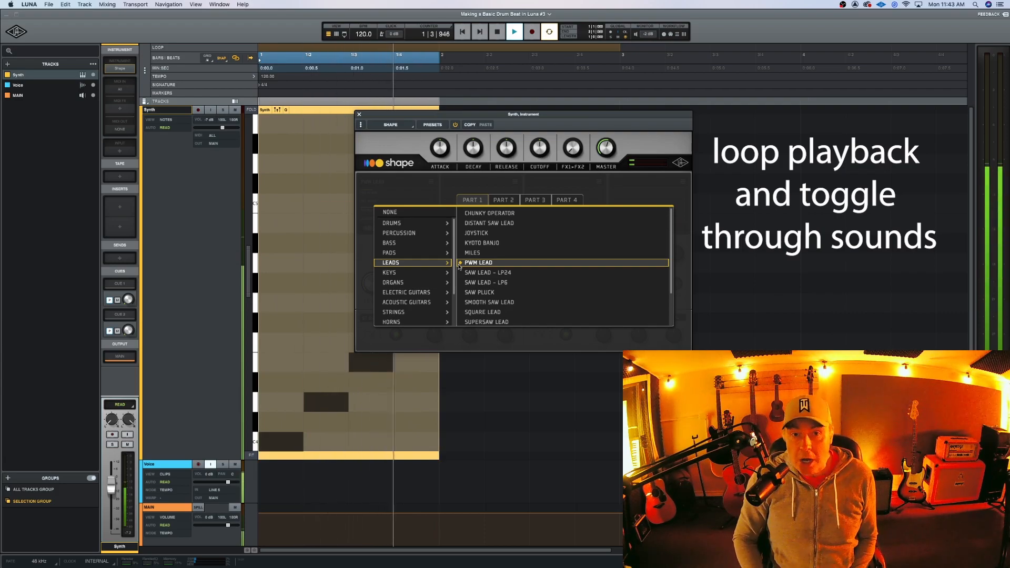
{"action": "key", "text": "Up"}
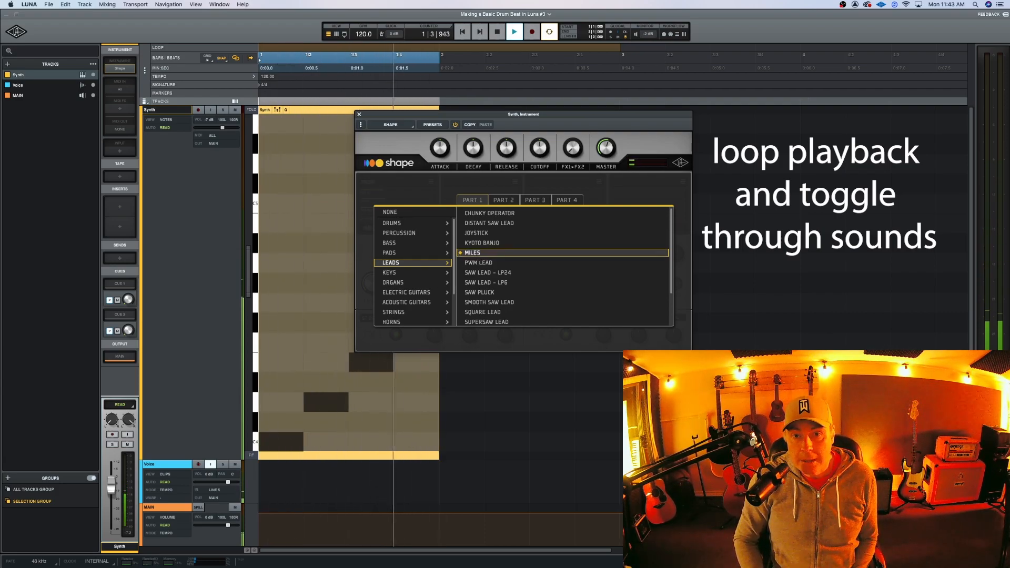
{"action": "key", "text": "Up"}
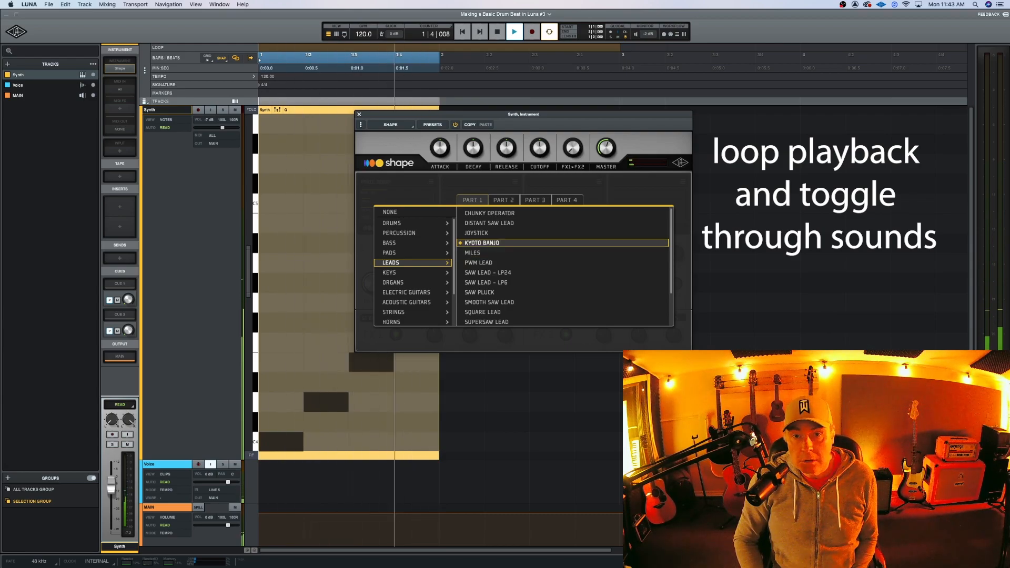
{"action": "key", "text": "Up"}
{"action": "key", "text": "Up"}
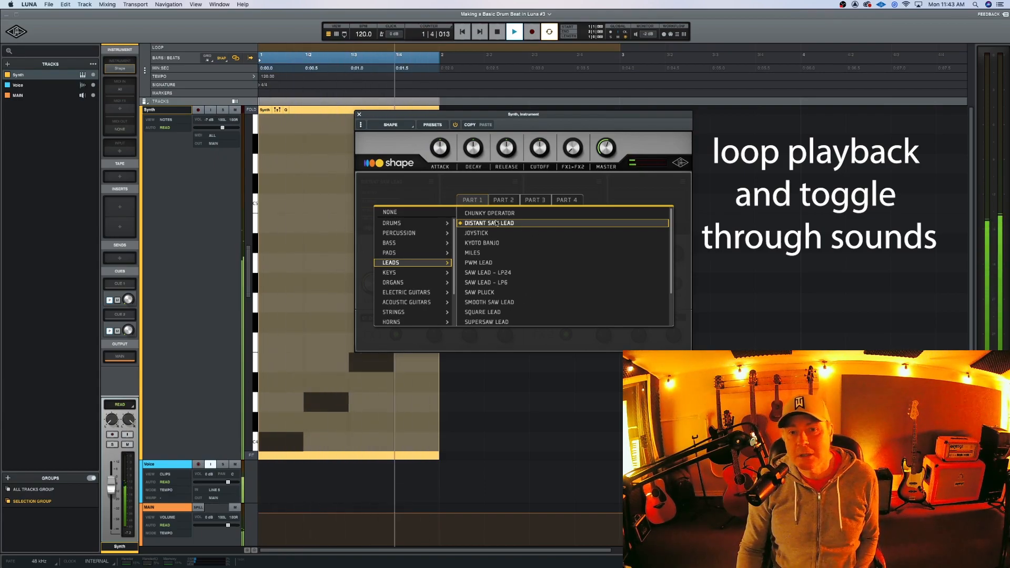
{"action": "left_click", "coordinate": [360, 114]}
{"action": "key", "text": "space"}
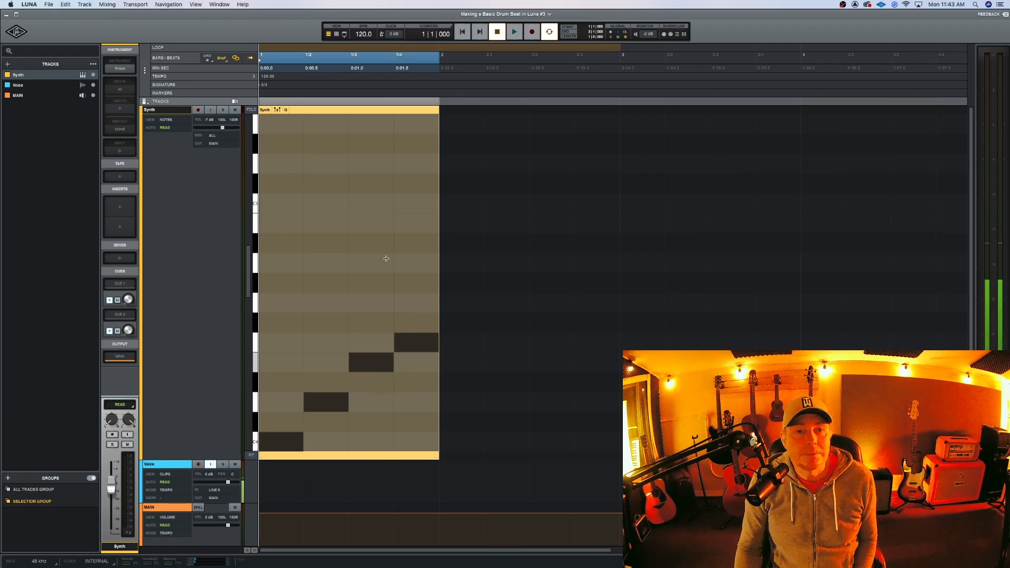
Step: Set the grid value to 1/8 and delete all four notes from the Synth clip
{"action": "left_click", "coordinate": [206, 59]}
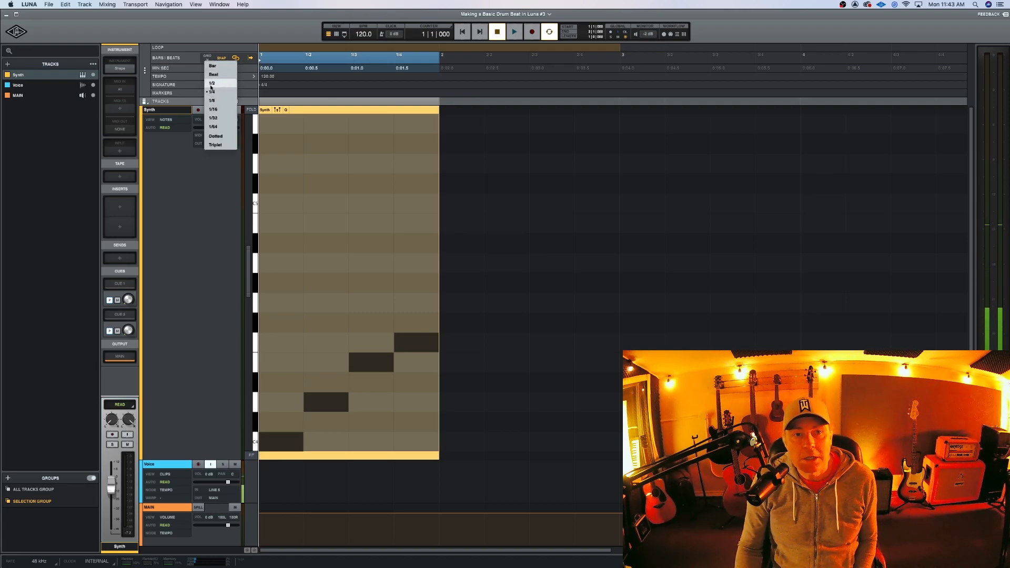
{"action": "left_click", "coordinate": [211, 100]}
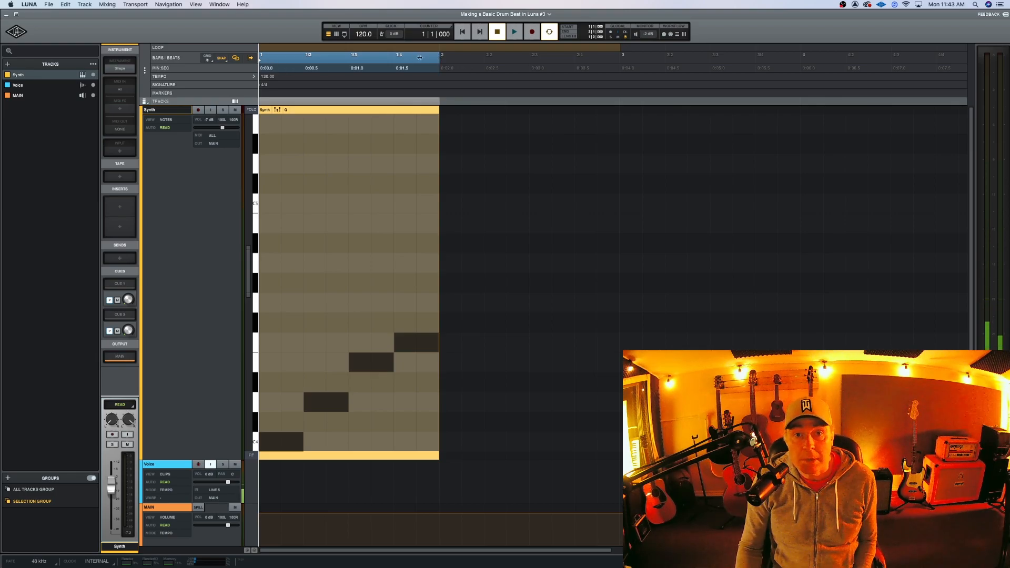
{"action": "left_click_drag", "start_coordinate": [414, 294], "coordinate": [282, 453]}
{"action": "key", "text": "Delete"}
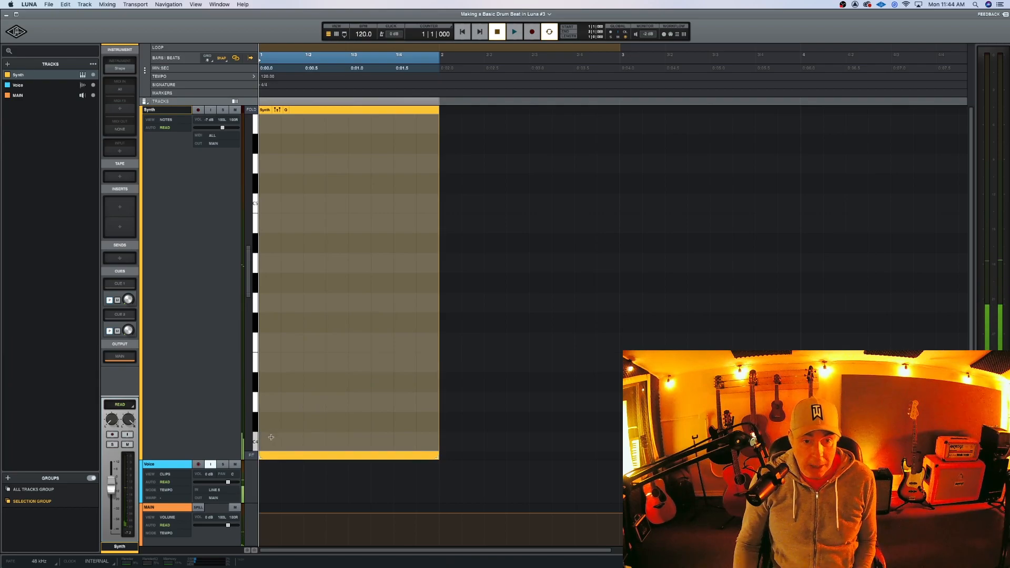
Step: Enter an ascending C major scale as eight consecutive eighth notes, from C to the C an octave higher, in the Synth clip
{"action": "double_click", "coordinate": [270, 437]}
{"action": "double_click", "coordinate": [295, 405]}
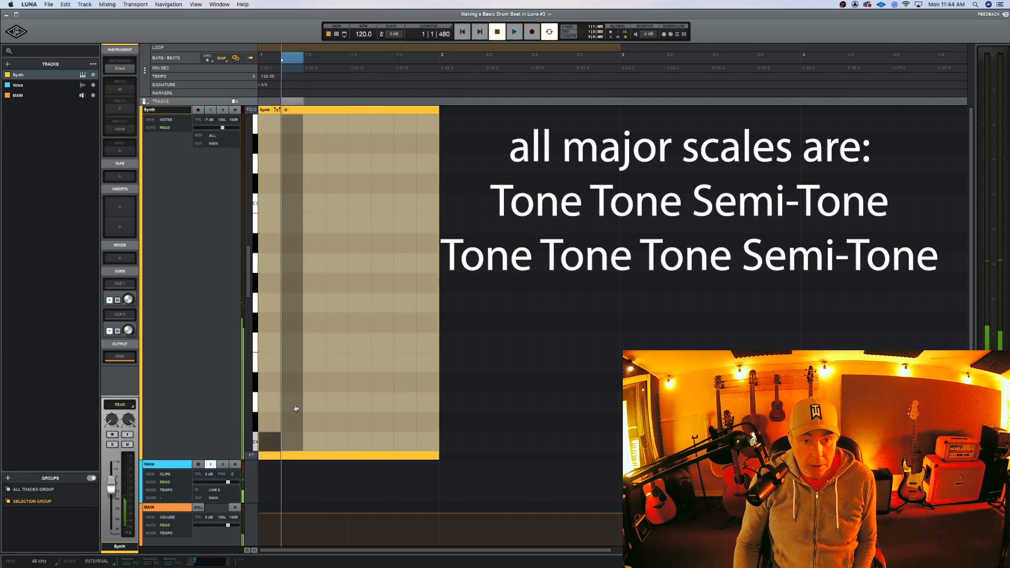
{"action": "double_click", "coordinate": [310, 362]}
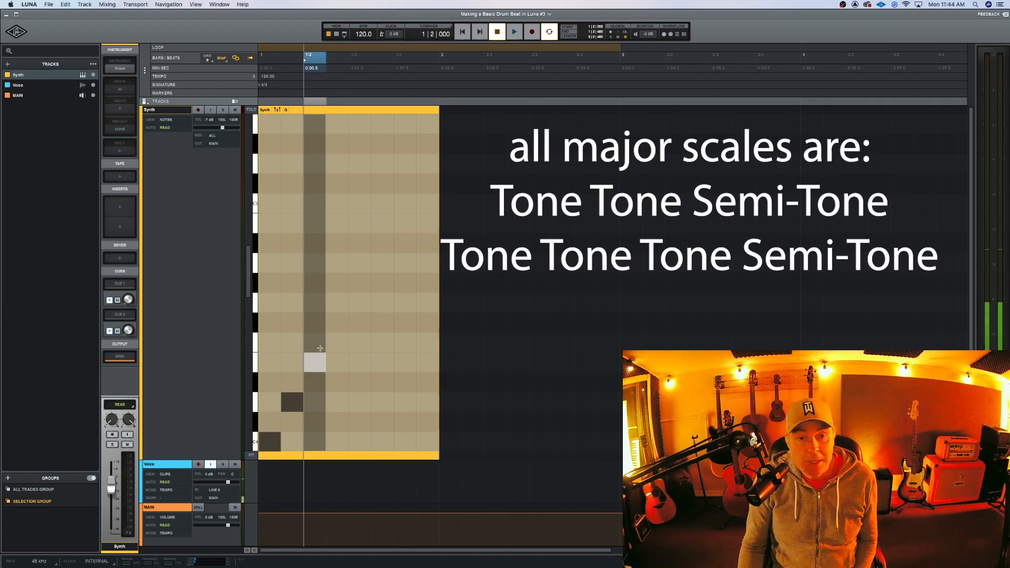
{"action": "left_click", "coordinate": [338, 342]}
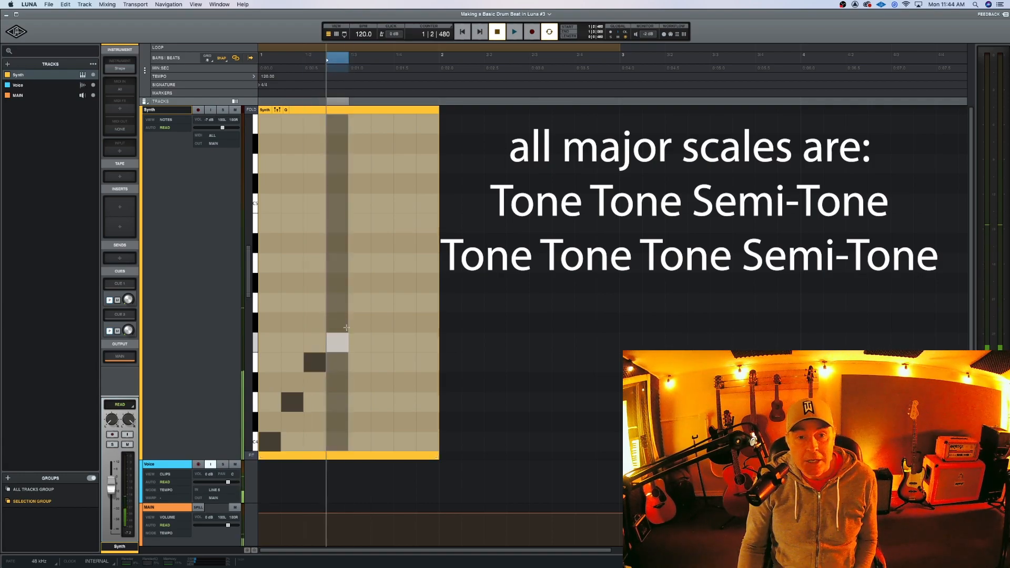
{"action": "left_click", "coordinate": [362, 303]}
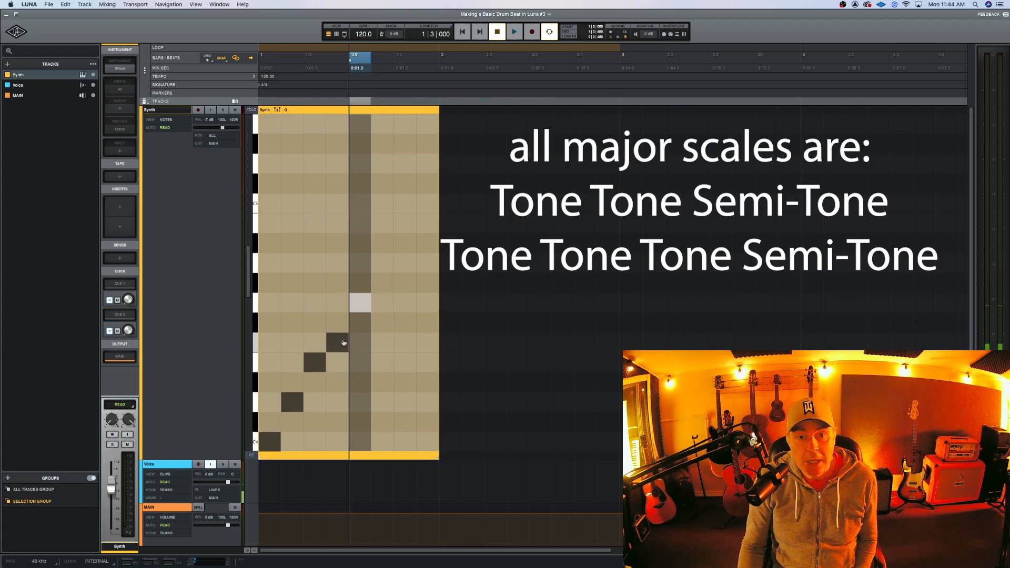
{"action": "left_click", "coordinate": [383, 259]}
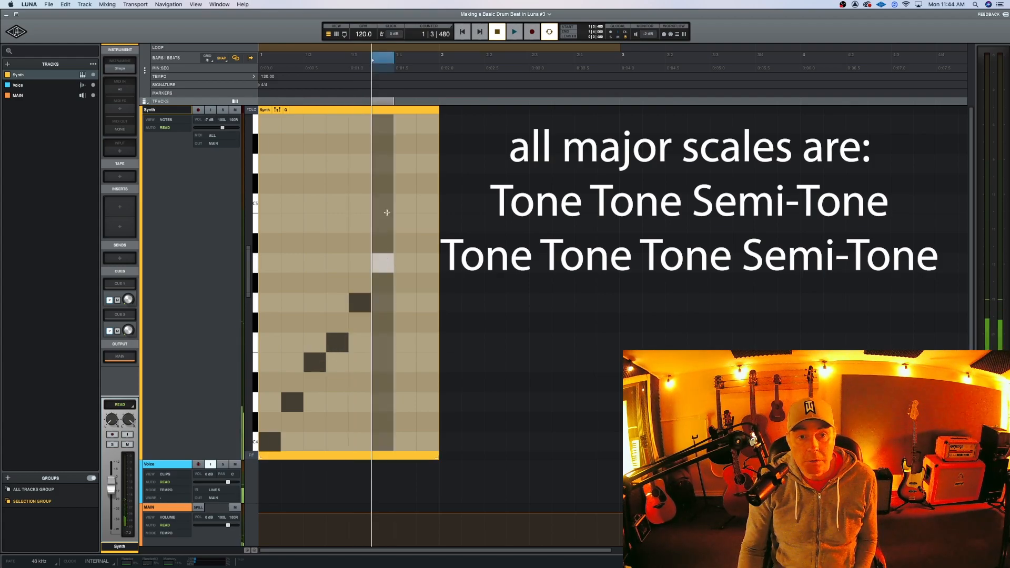
{"action": "left_click", "coordinate": [403, 227]}
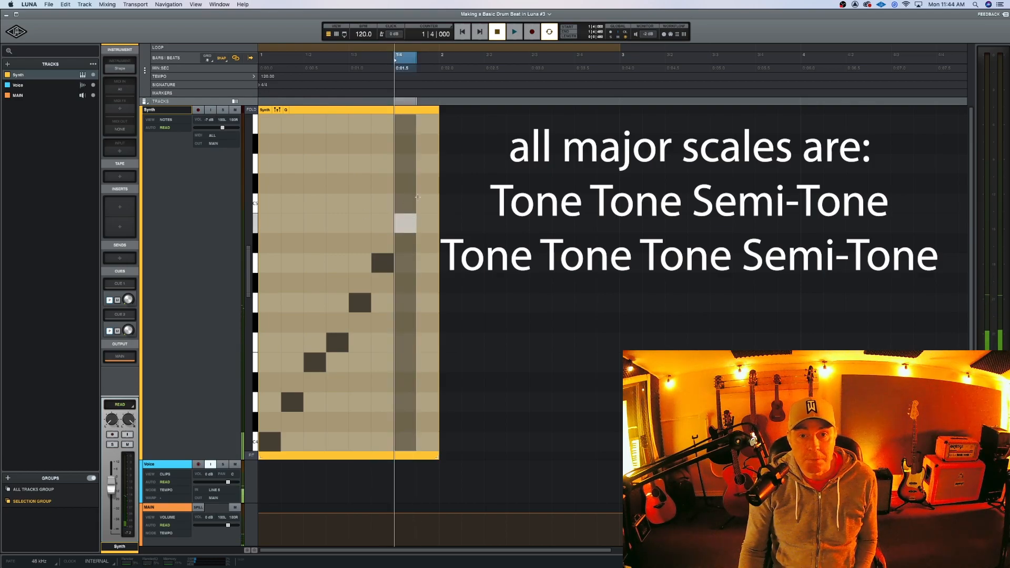
{"action": "left_click", "coordinate": [428, 203]}
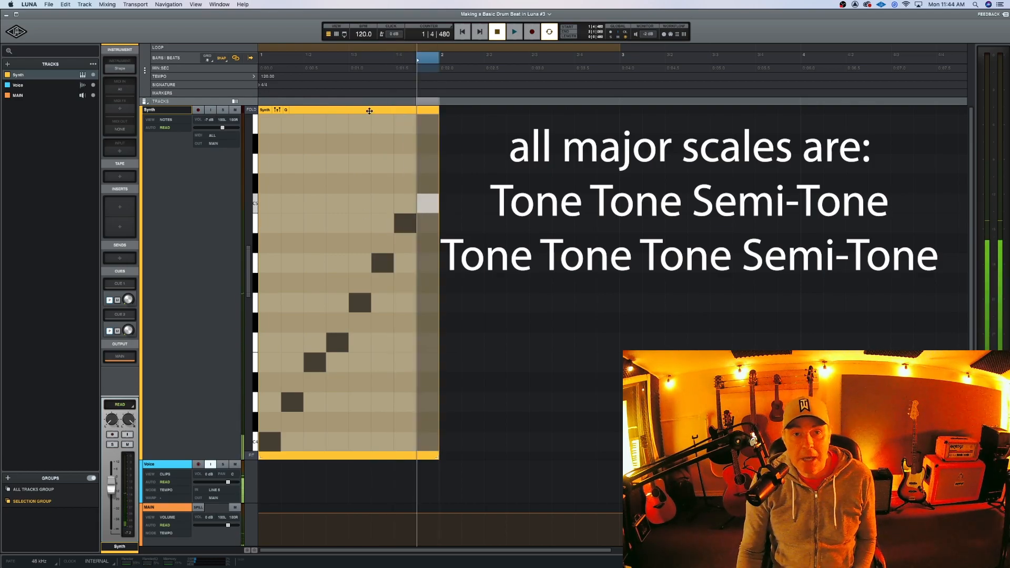
Step: Listen to the C major scale with the whole clip selected for loop playback and stop
{"action": "key", "text": "Escape"}
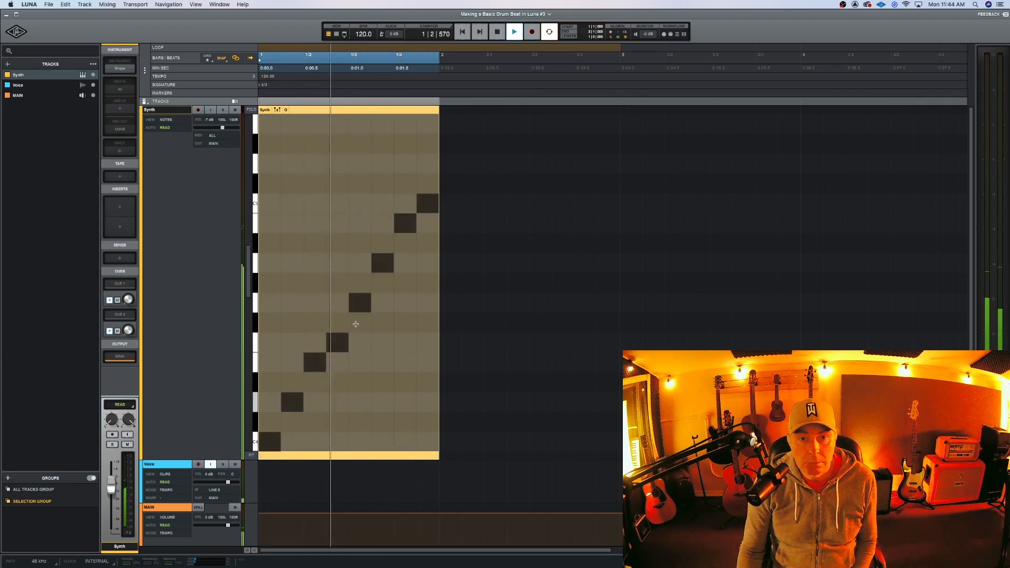
{"action": "key", "text": "space"}
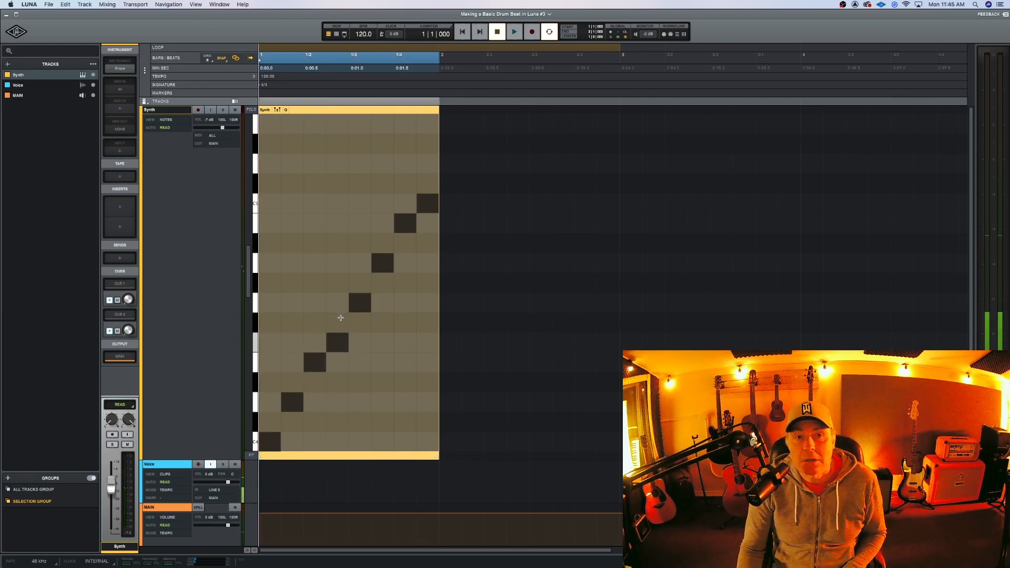
Step: Delete all eight notes from the Synth clip and set the grid value to 1/16
{"action": "left_click_drag", "start_coordinate": [423, 155], "coordinate": [261, 442]}
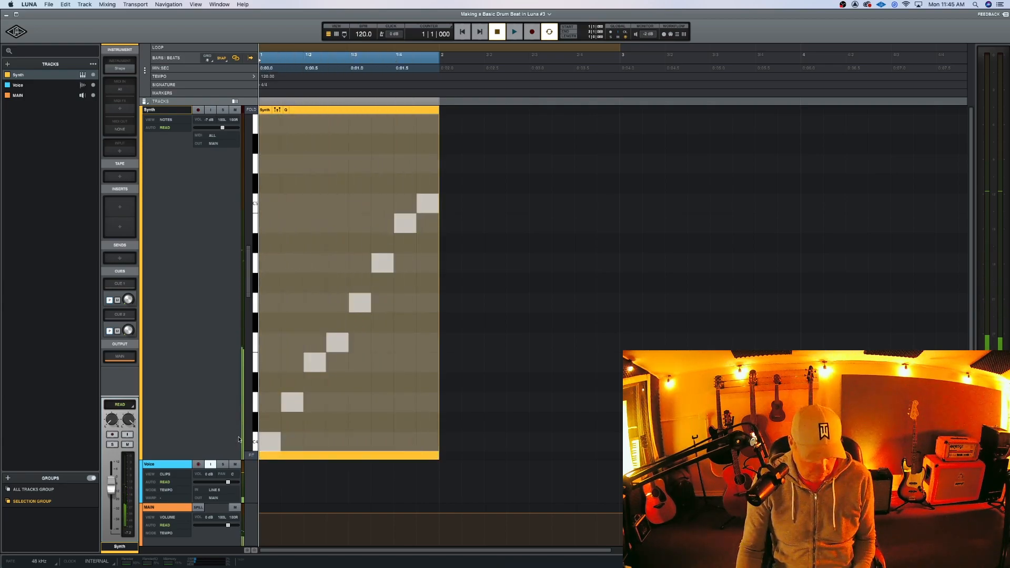
{"action": "key", "text": "Delete"}
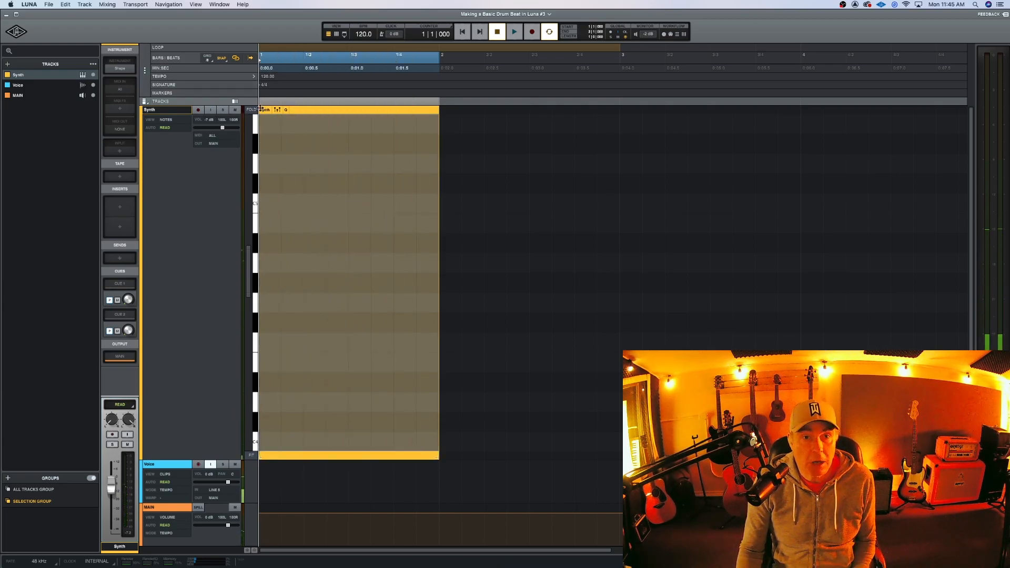
{"action": "left_click", "coordinate": [208, 59]}
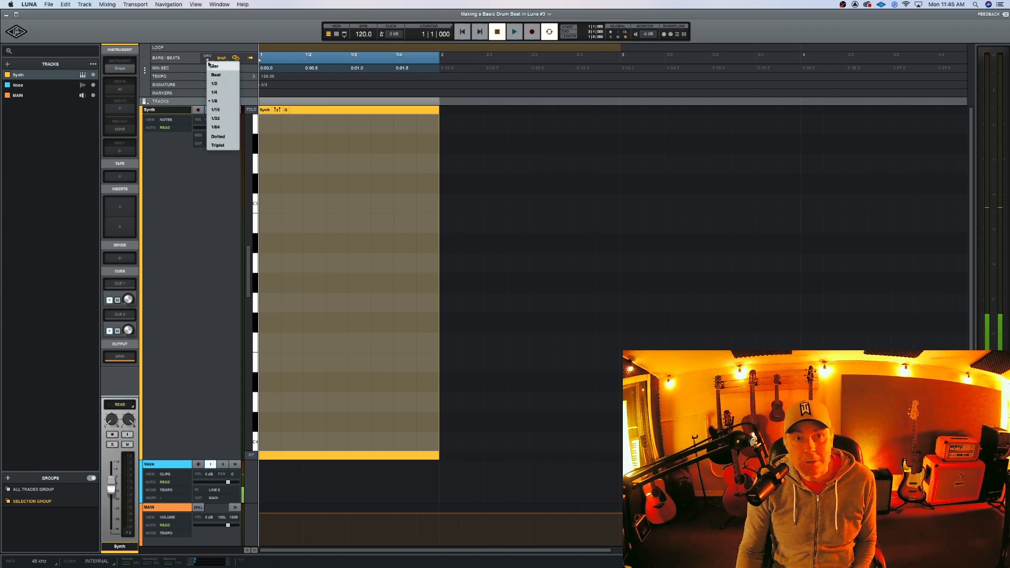
{"action": "left_click", "coordinate": [215, 109]}
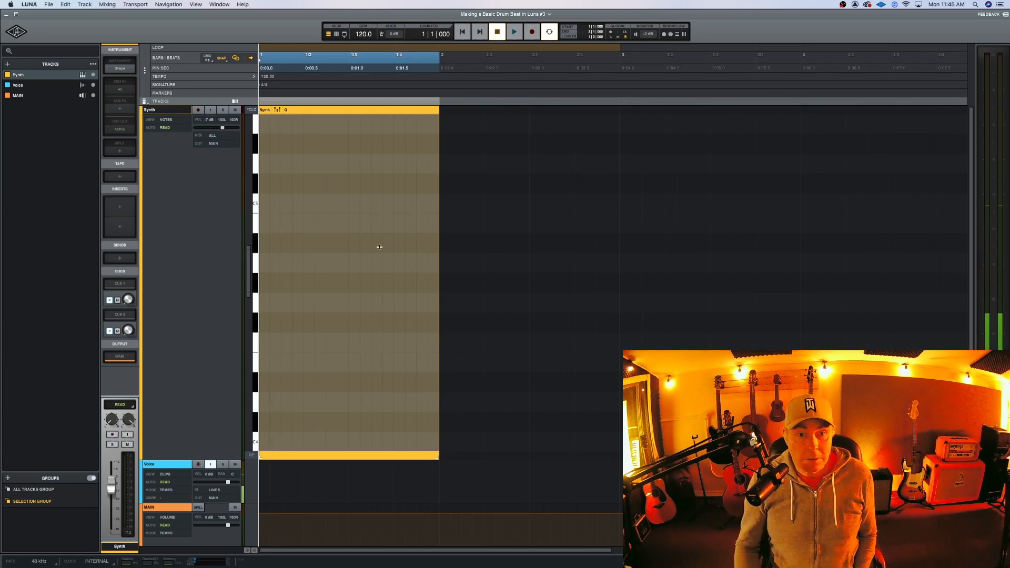
Step: Enter an ascending C major scale as eight consecutive sixteenth notes, from C to the C an octave higher, starting at bar 1
{"action": "left_click", "coordinate": [263, 442]}
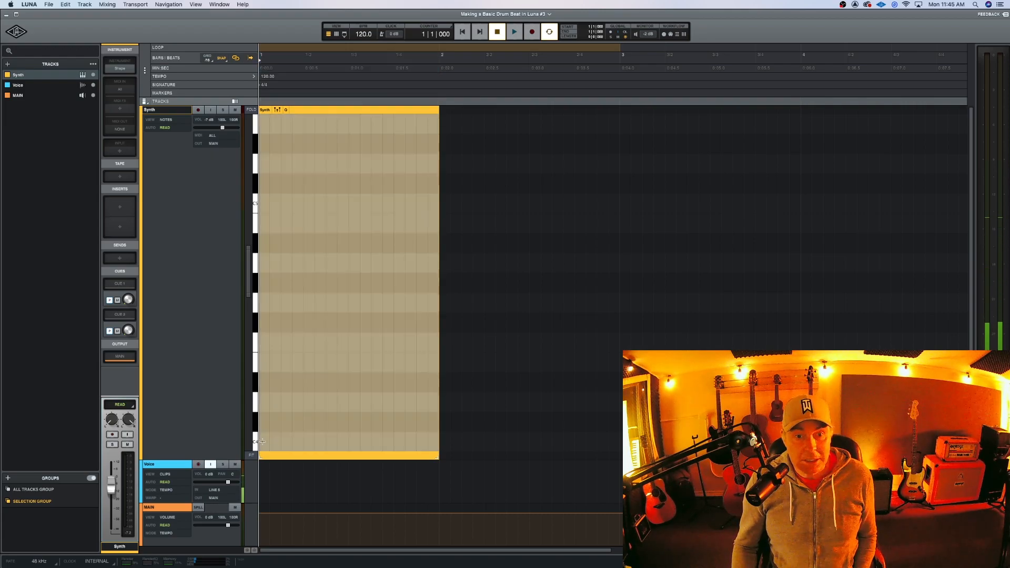
{"action": "double_click", "coordinate": [263, 441]}
{"action": "double_click", "coordinate": [275, 402]}
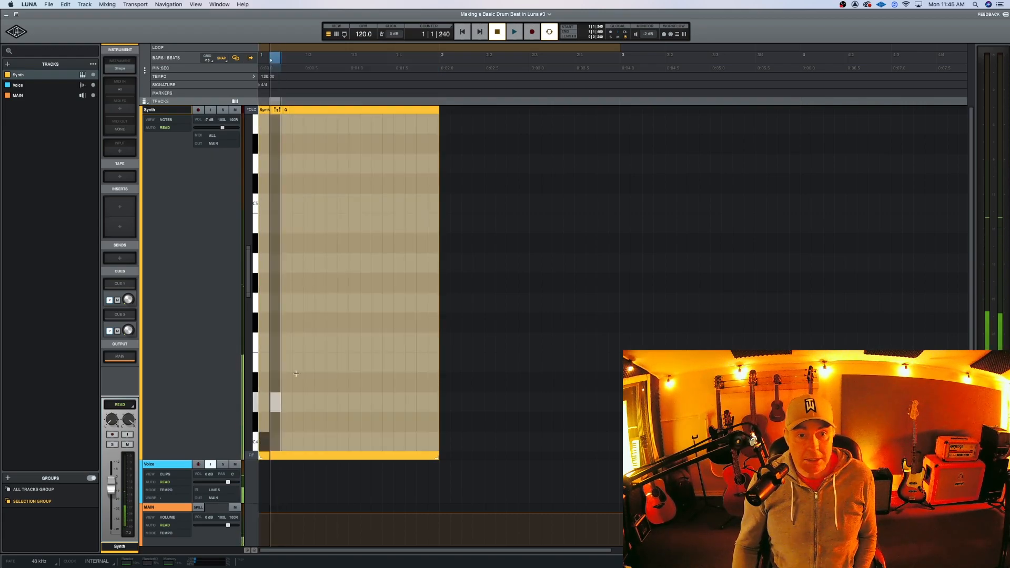
{"action": "double_click", "coordinate": [287, 363]}
{"action": "double_click", "coordinate": [297, 342]}
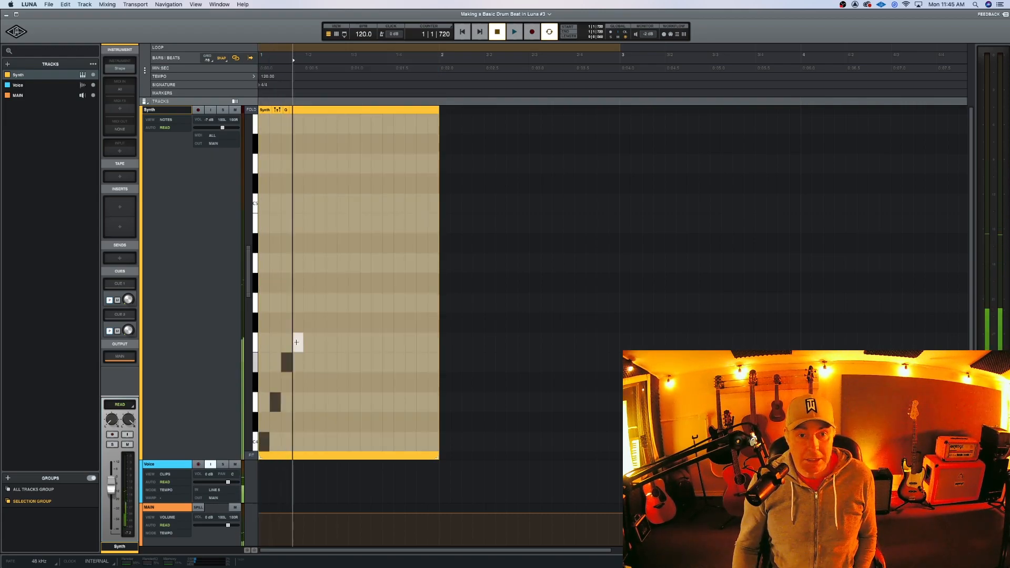
{"action": "left_click", "coordinate": [311, 300]}
{"action": "double_click", "coordinate": [309, 302]}
{"action": "double_click", "coordinate": [319, 263]}
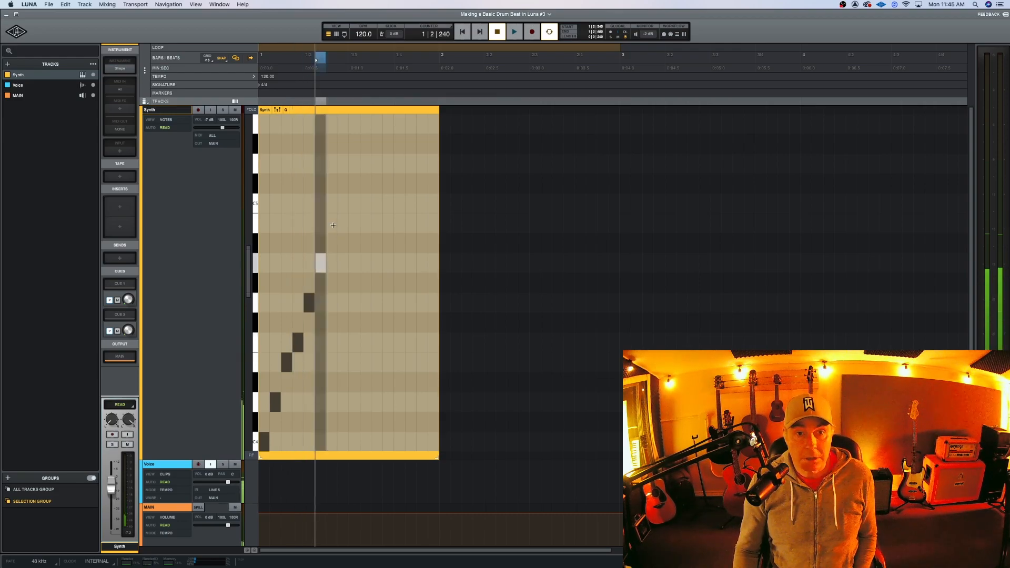
{"action": "left_click", "coordinate": [333, 229]}
{"action": "double_click", "coordinate": [331, 223]}
{"action": "double_click", "coordinate": [342, 204]}
Step: Continue in sixteenth notes down the scale from B to D, and fill the bar's last two sixteenths with E and G
{"action": "double_click", "coordinate": [354, 223]}
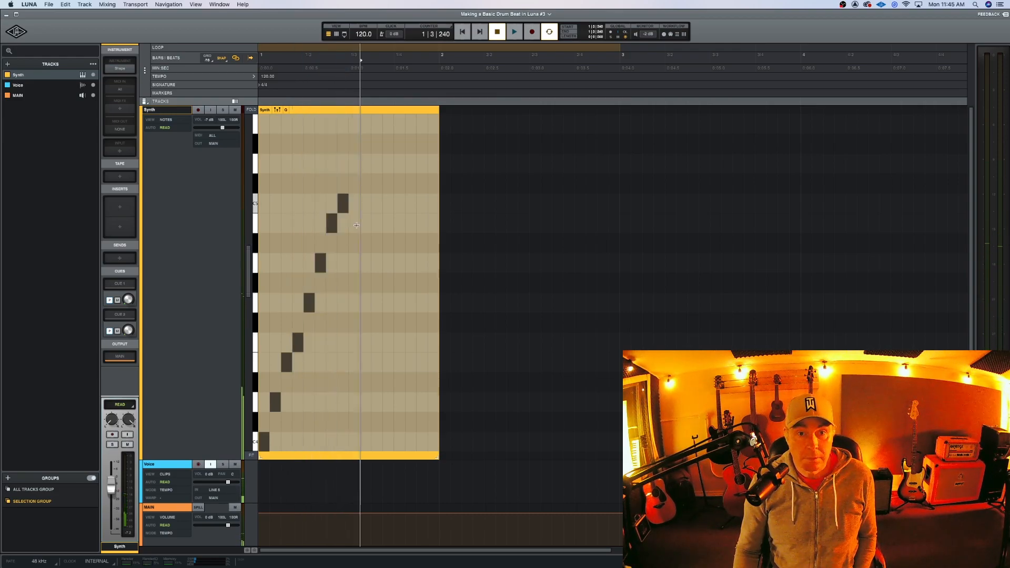
{"action": "double_click", "coordinate": [366, 263]}
{"action": "double_click", "coordinate": [377, 302]}
{"action": "double_click", "coordinate": [388, 342]}
{"action": "double_click", "coordinate": [399, 362]}
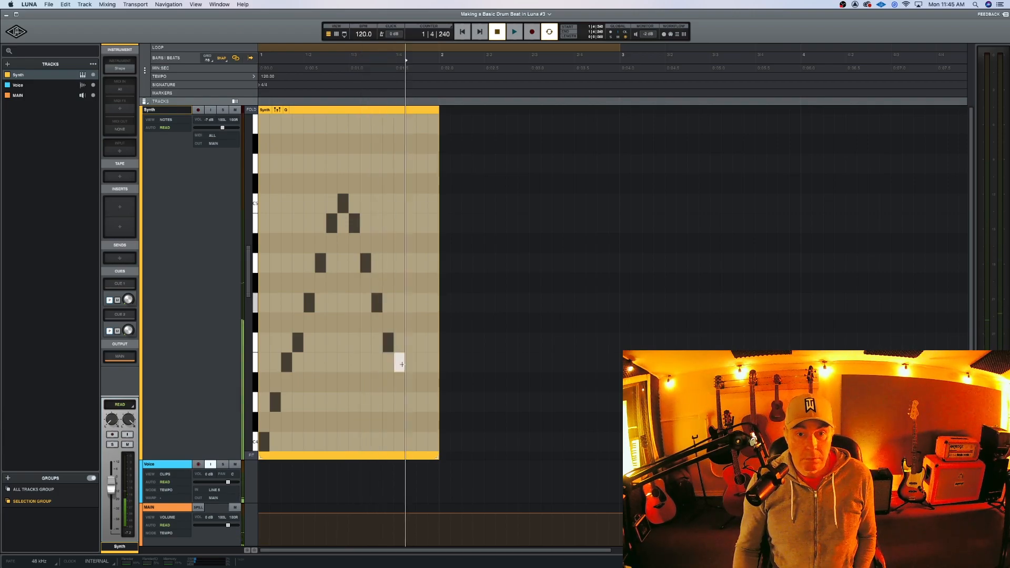
{"action": "double_click", "coordinate": [411, 402]}
{"action": "double_click", "coordinate": [422, 362]}
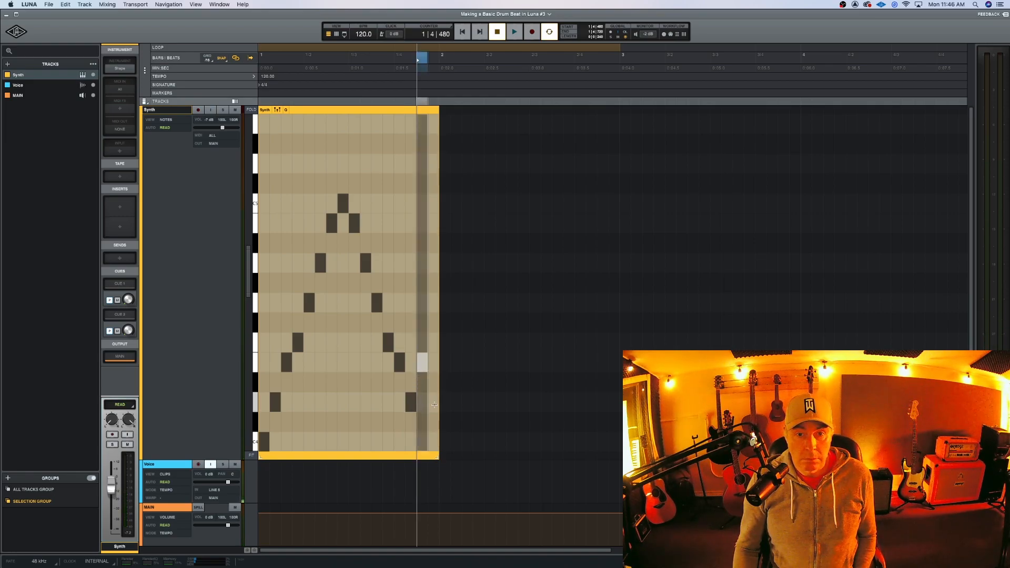
{"action": "double_click", "coordinate": [434, 307]}
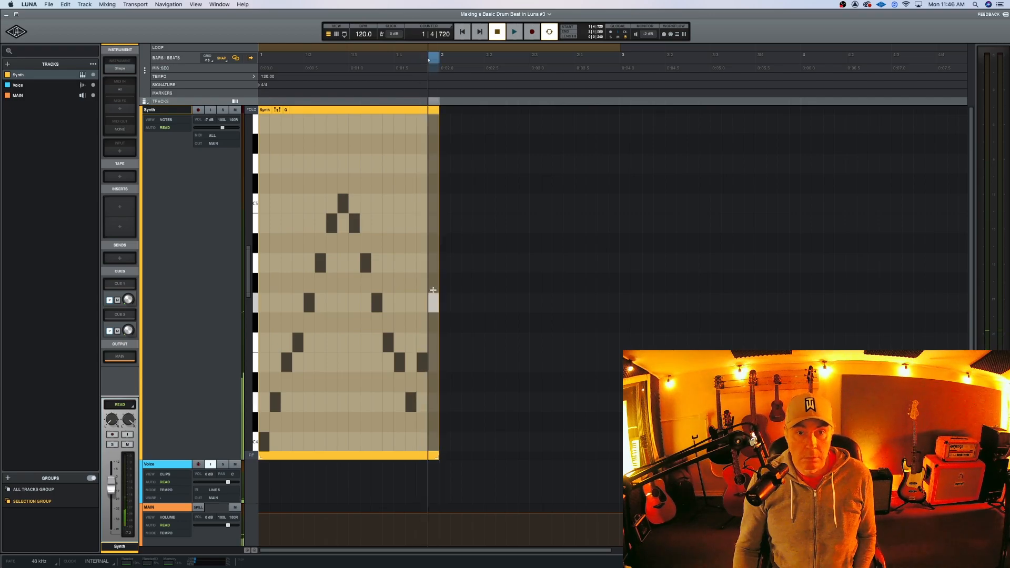
Step: Listen to the sixteenth-note pattern with the whole clip selected for loop playback and stop
{"action": "left_click", "coordinate": [396, 111]}
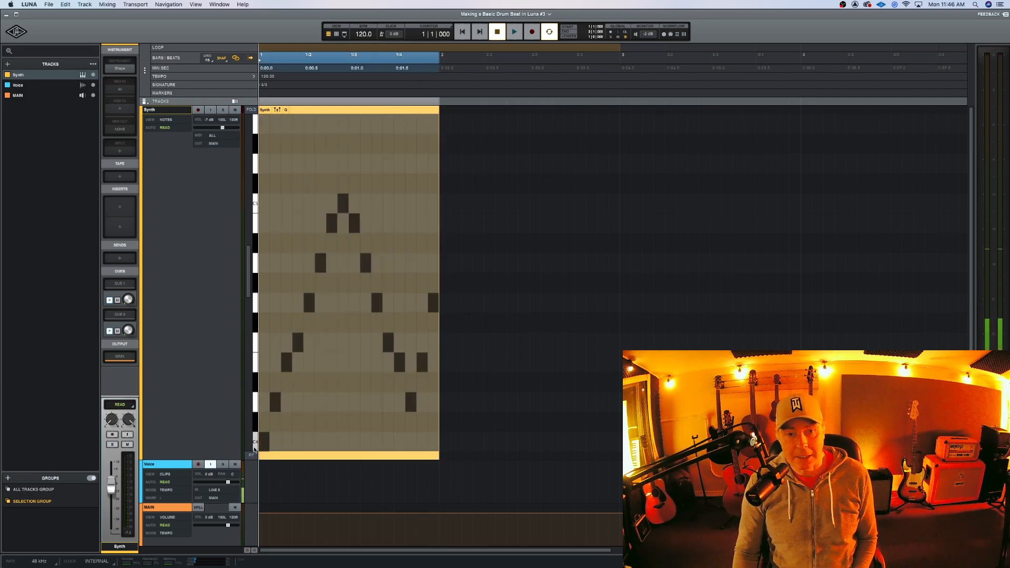
{"action": "key", "text": "space"}
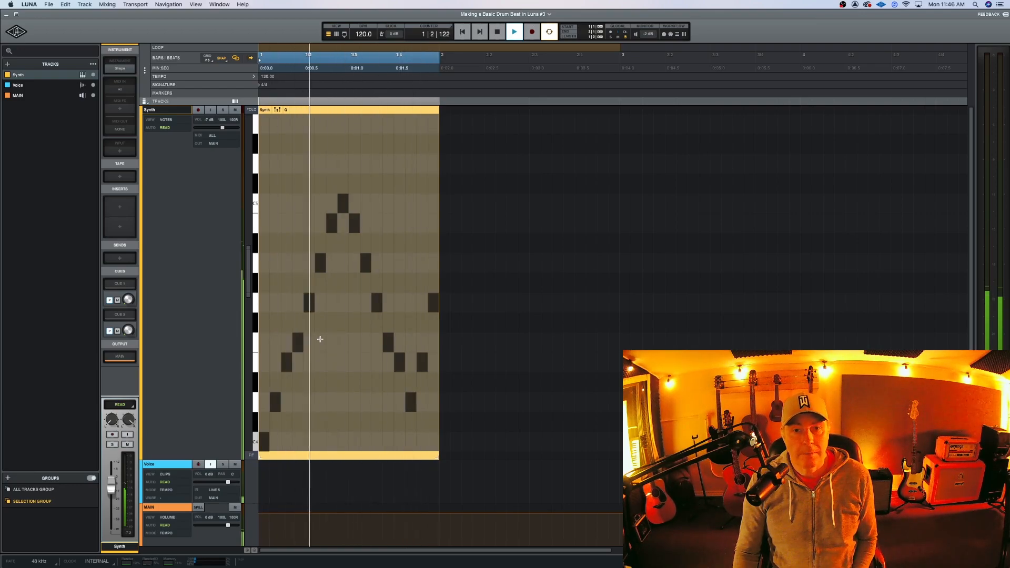
{"action": "key", "text": "space"}
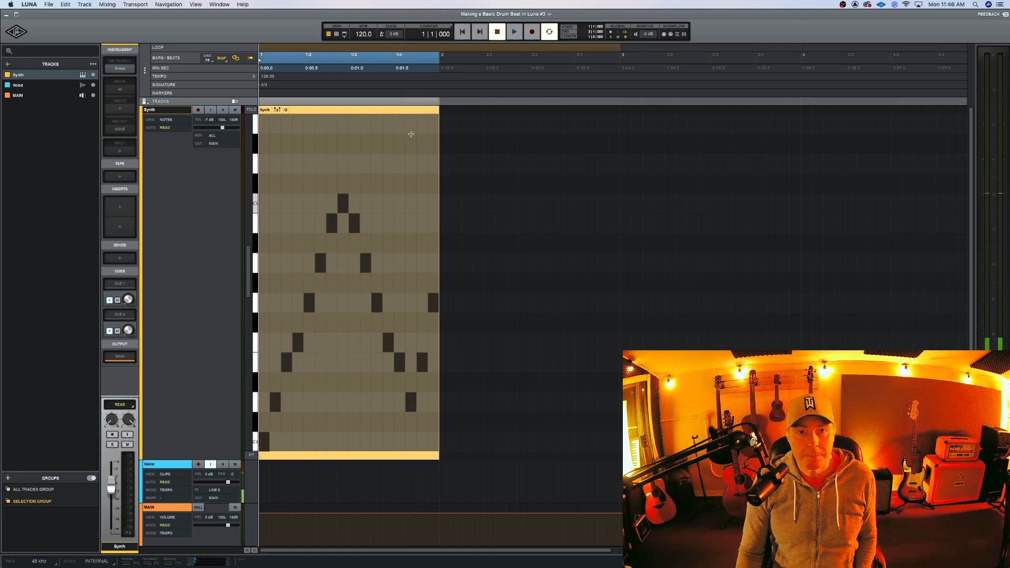
Step: Lower the bar's last two notes to the low C and D, and play back the whole clip
{"action": "key", "text": "t"}
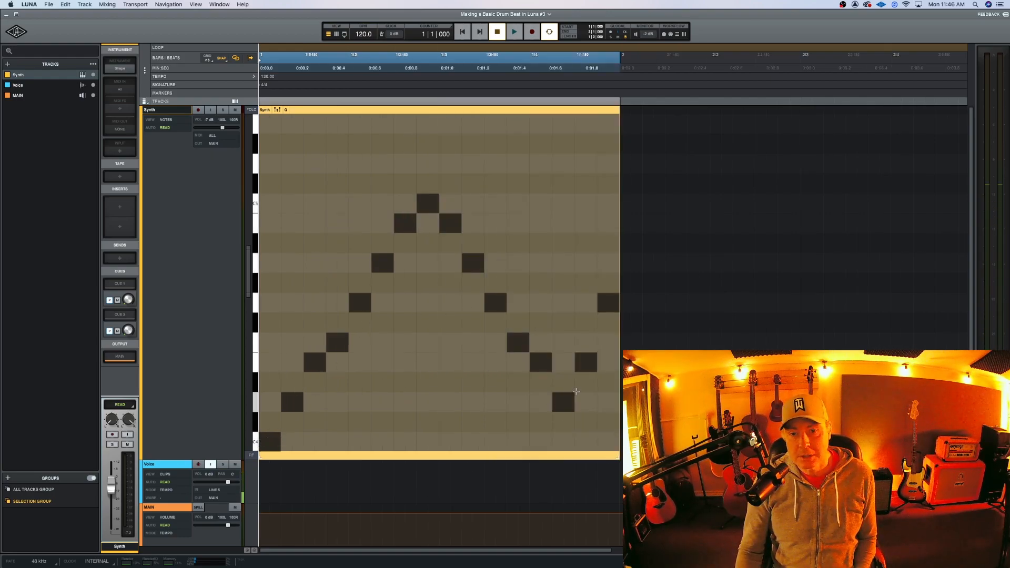
{"action": "left_click_drag", "start_coordinate": [587, 371], "coordinate": [582, 441]}
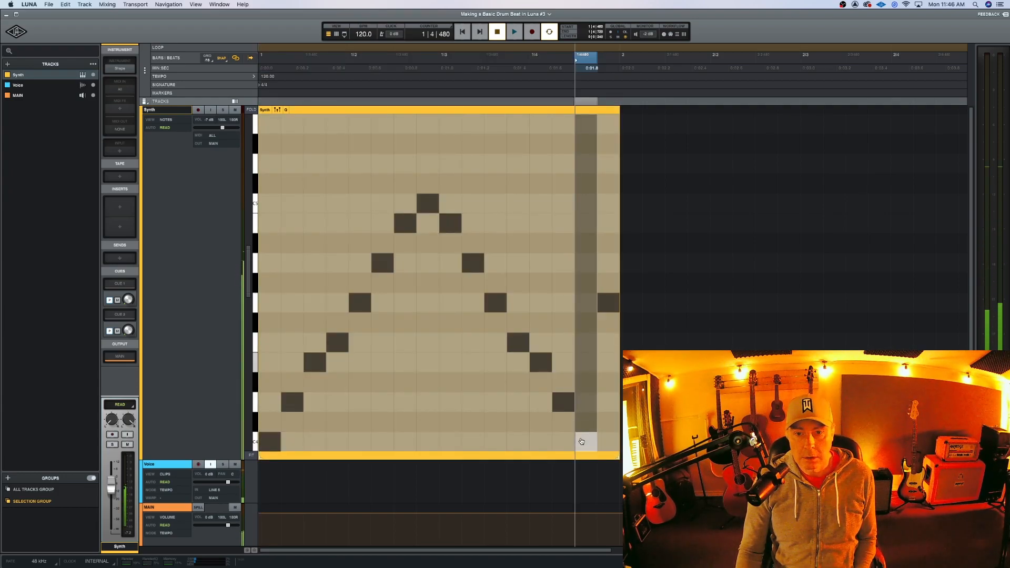
{"action": "left_click_drag", "start_coordinate": [605, 301], "coordinate": [595, 399]}
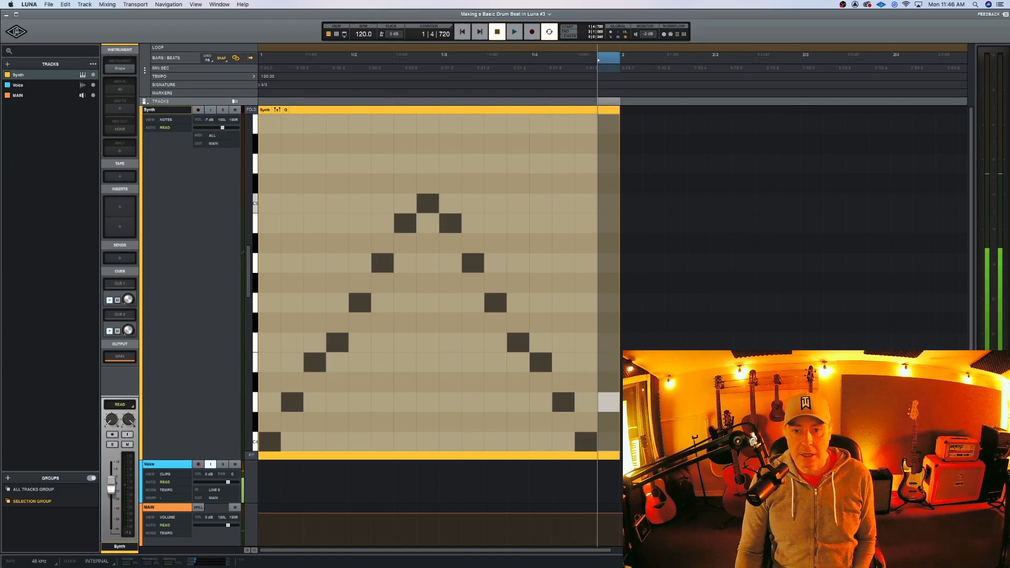
{"action": "left_click", "coordinate": [386, 114]}
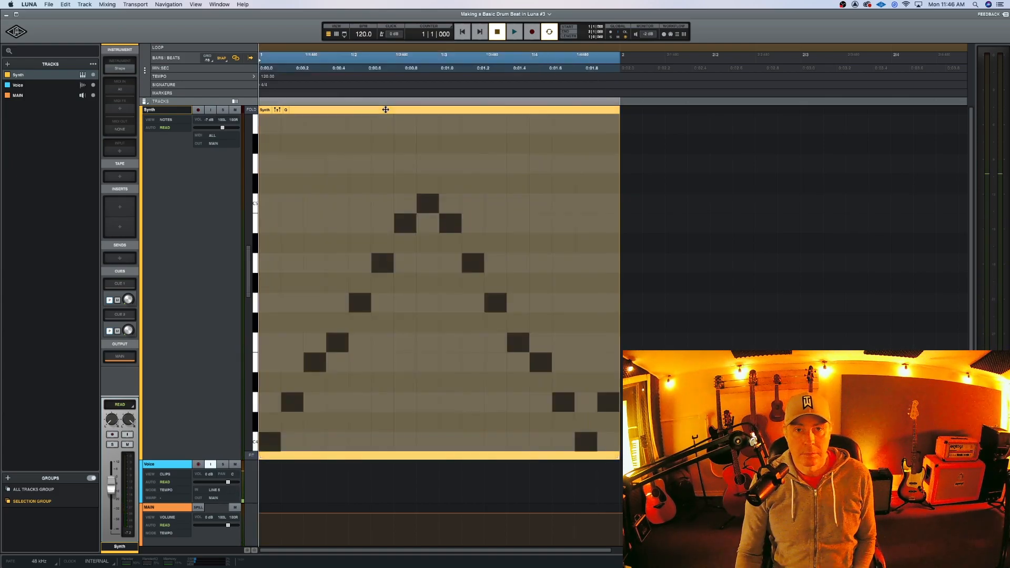
{"action": "key", "text": "space"}
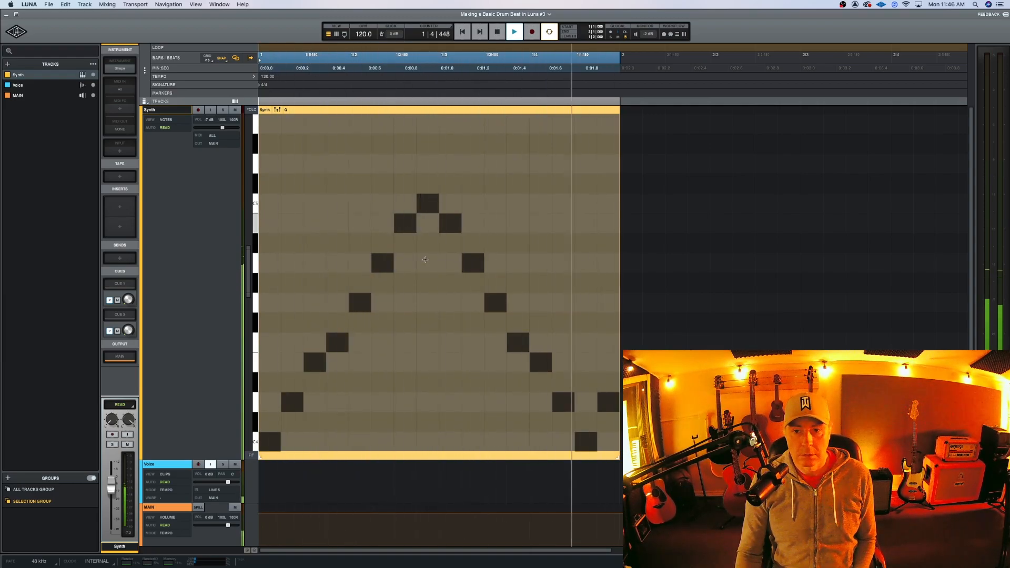
{"action": "key", "text": "space"}
Step: Raise the bar's last note to the high C and play back the whole clip
{"action": "left_click_drag", "start_coordinate": [604, 408], "coordinate": [608, 205]}
{"action": "left_click", "coordinate": [485, 109]}
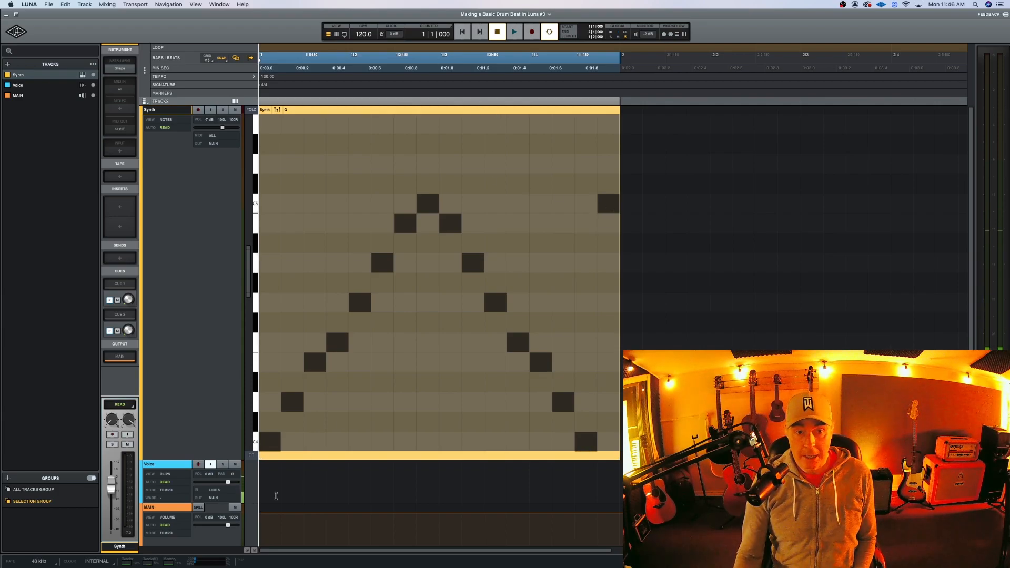
{"action": "key", "text": "space"}
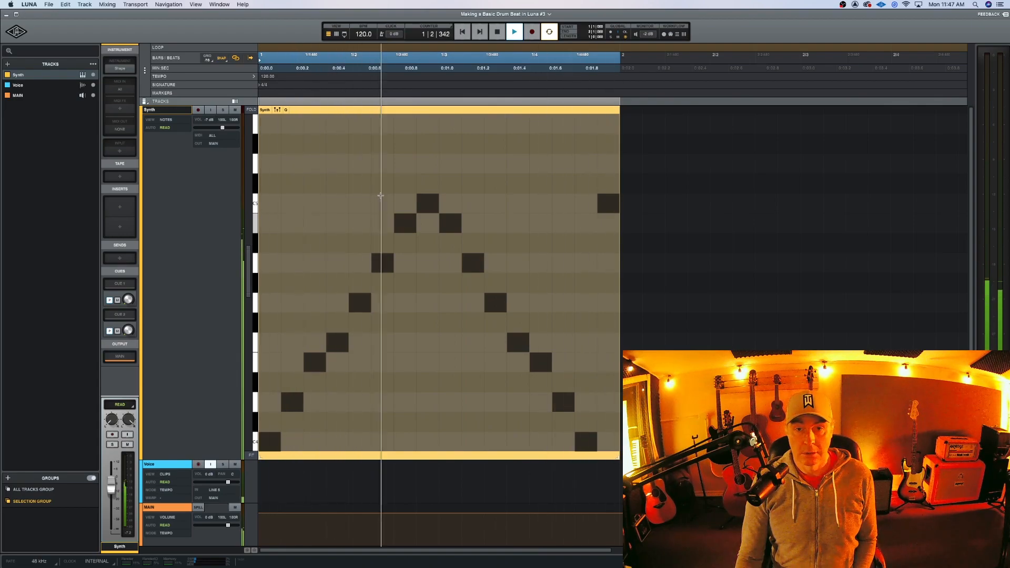
{"action": "key", "text": "space"}
Step: Delete the bar's last note and remove the whole clip from the Synth track
{"action": "left_click_drag", "start_coordinate": [604, 209], "coordinate": [603, 442]}
{"action": "double_click", "coordinate": [604, 441]}
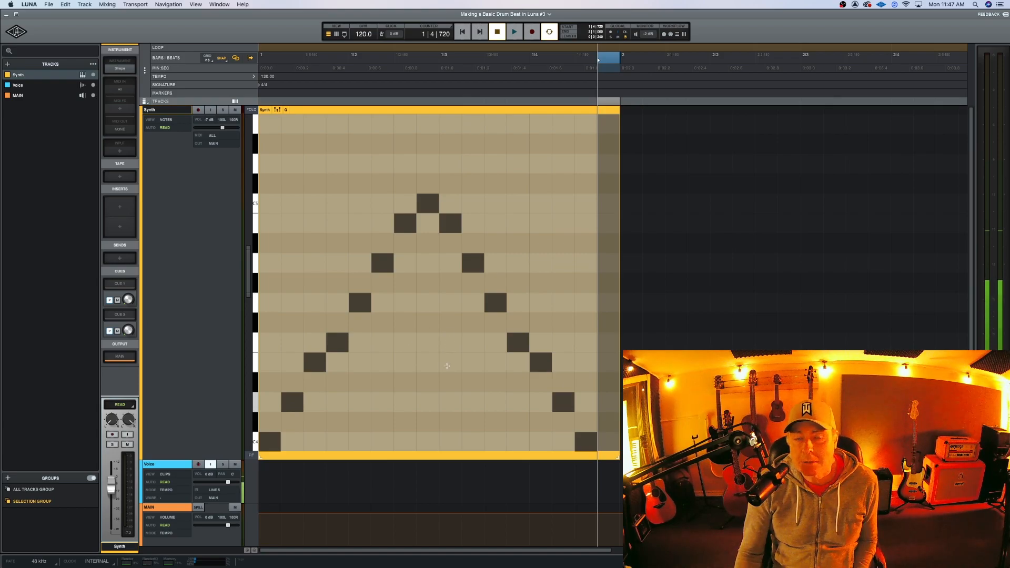
{"action": "left_click", "coordinate": [491, 109]}
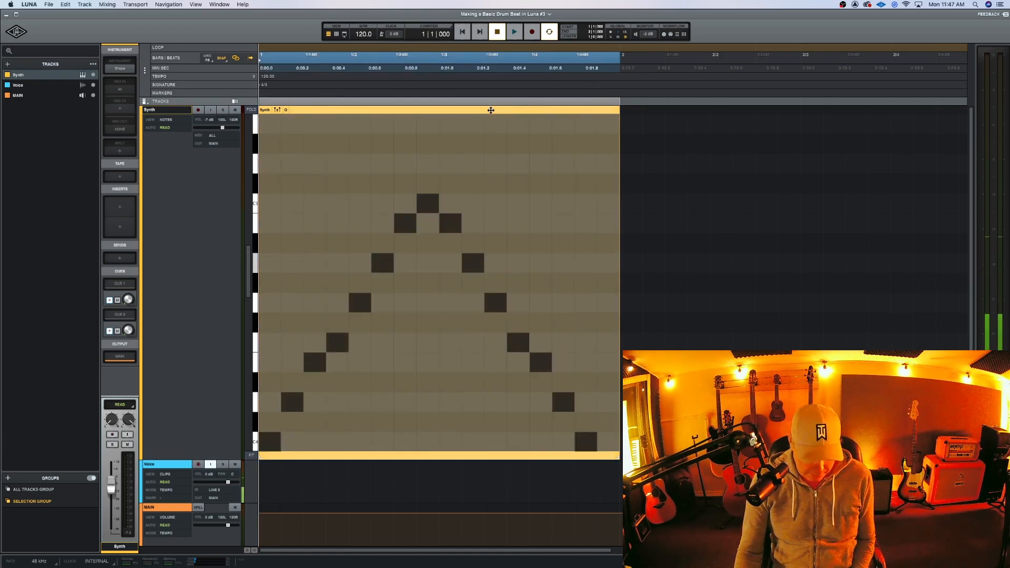
{"action": "key", "text": "Delete"}
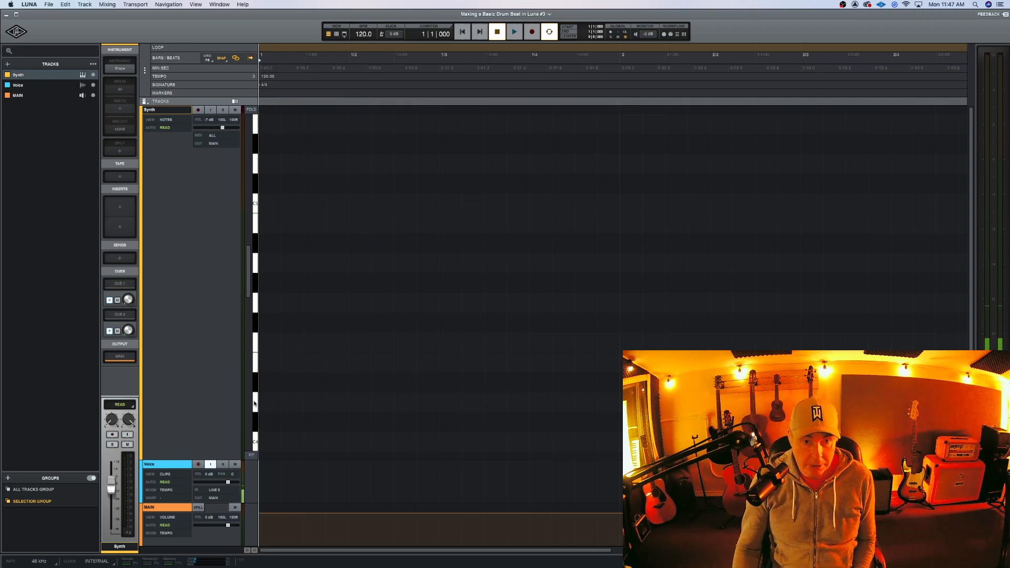
Step: In a new one-bar Synth clip, enter an ascending C major scale as eight consecutive eighth notes from C to the octave C
{"action": "double_click", "coordinate": [272, 443]}
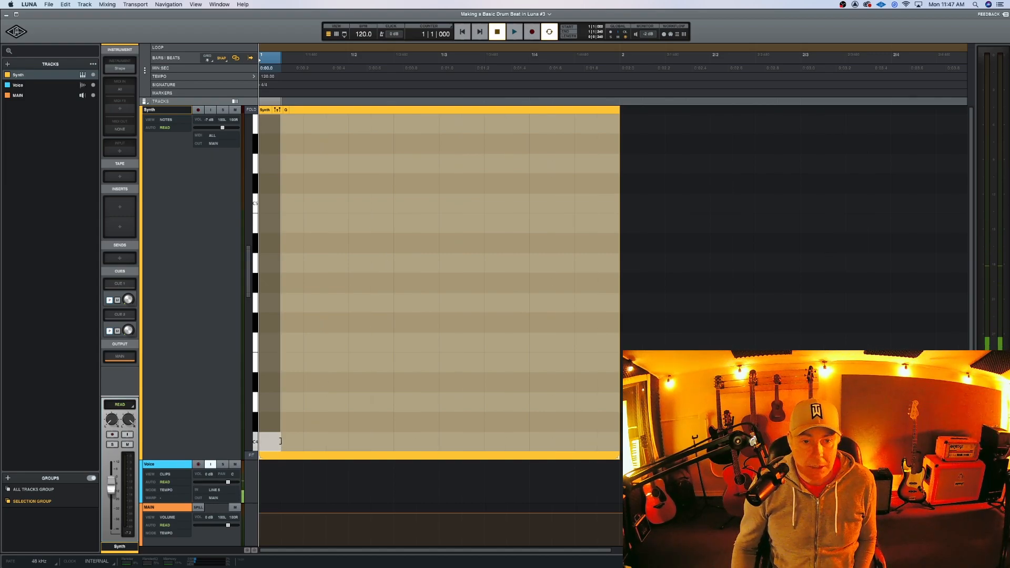
{"action": "left_click_drag", "start_coordinate": [279, 441], "coordinate": [294, 446]}
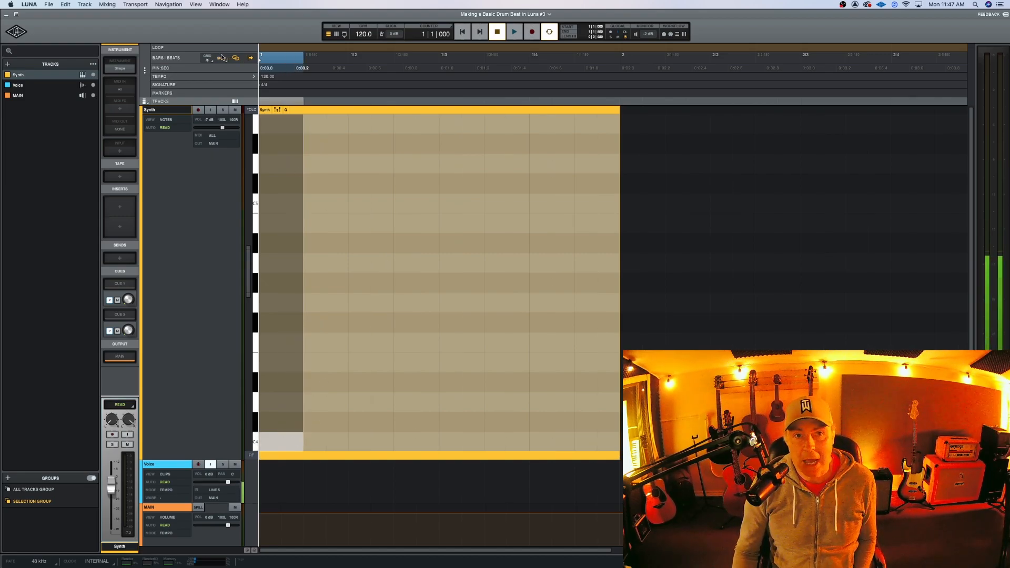
{"action": "double_click", "coordinate": [323, 404]}
{"action": "double_click", "coordinate": [368, 364]}
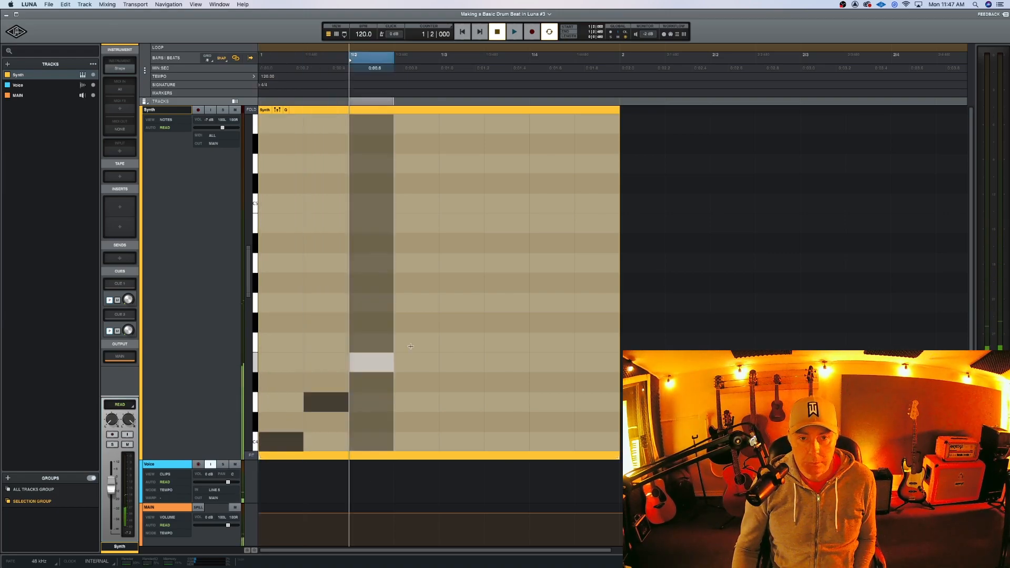
{"action": "double_click", "coordinate": [414, 344]}
{"action": "double_click", "coordinate": [414, 344]}
{"action": "double_click", "coordinate": [467, 302]}
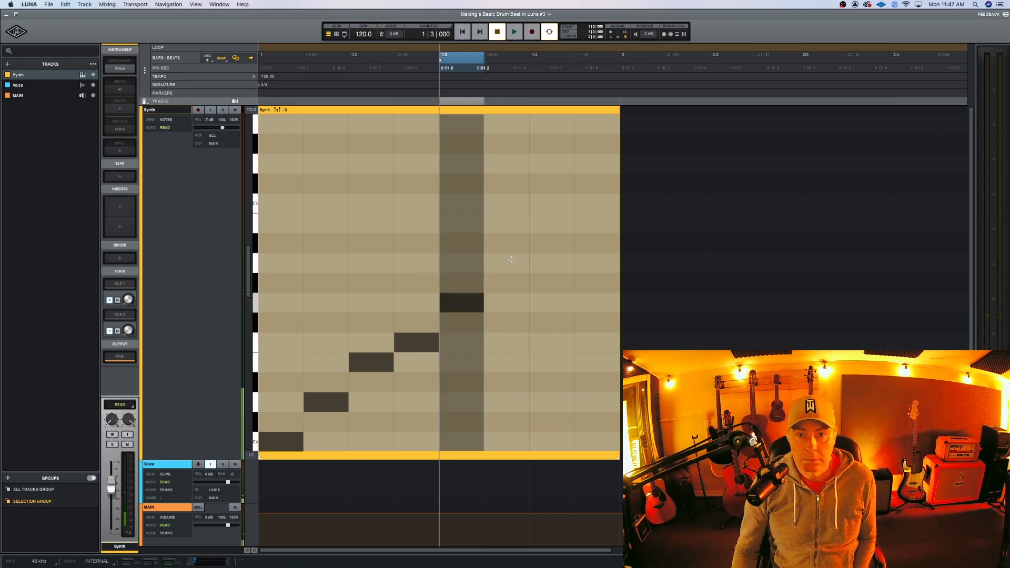
{"action": "double_click", "coordinate": [508, 263]}
{"action": "double_click", "coordinate": [549, 223]}
{"action": "double_click", "coordinate": [597, 203]}
Step: Duplicate the whole C major scale clip into bar 2 of the Synth track
{"action": "left_click", "coordinate": [478, 109]}
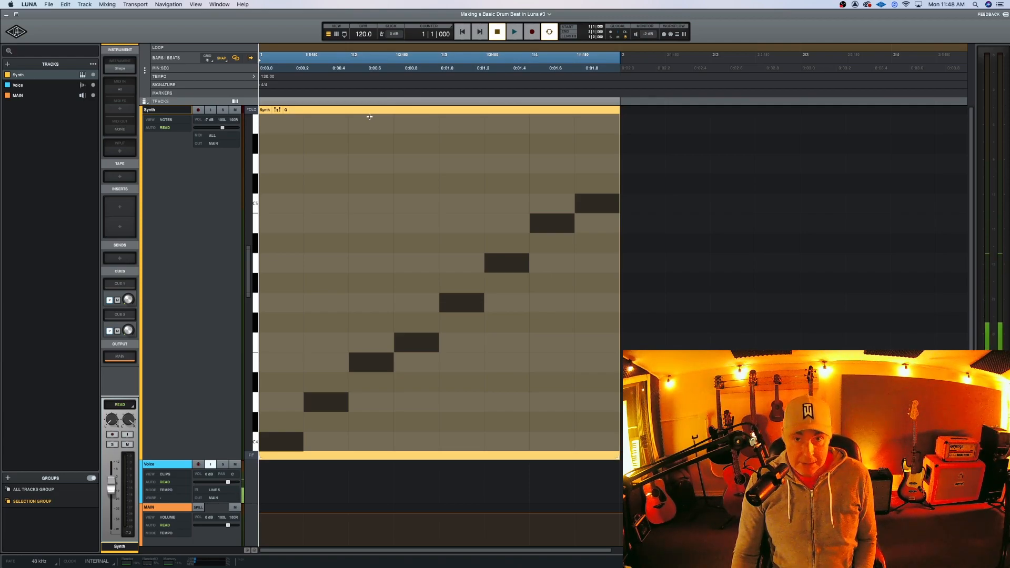
{"action": "key", "text": "super+d"}
{"action": "scroll", "coordinate": [480, 196], "scroll_direction": "right", "scroll_amount": 5}
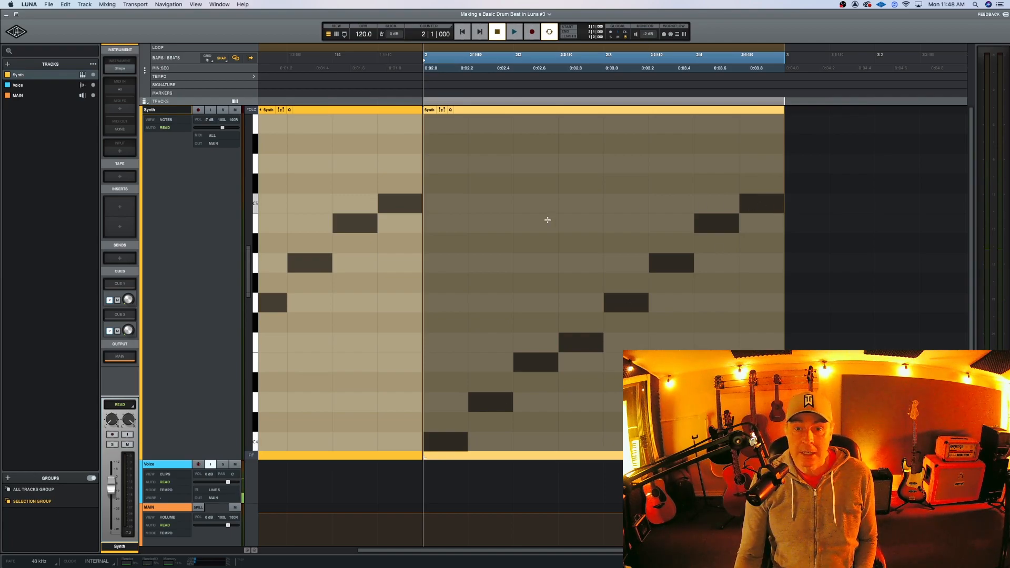
Step: Delete the low C from the bar 2 clip and shift its remaining seven notes one eighth earlier
{"action": "left_click", "coordinate": [445, 439]}
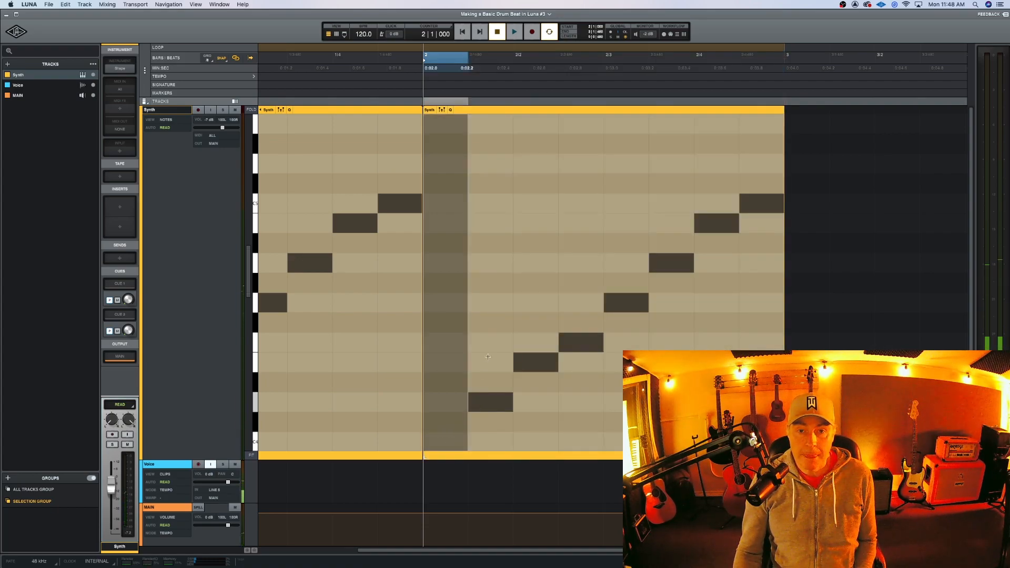
{"action": "left_click_drag", "start_coordinate": [489, 116], "coordinate": [781, 429]}
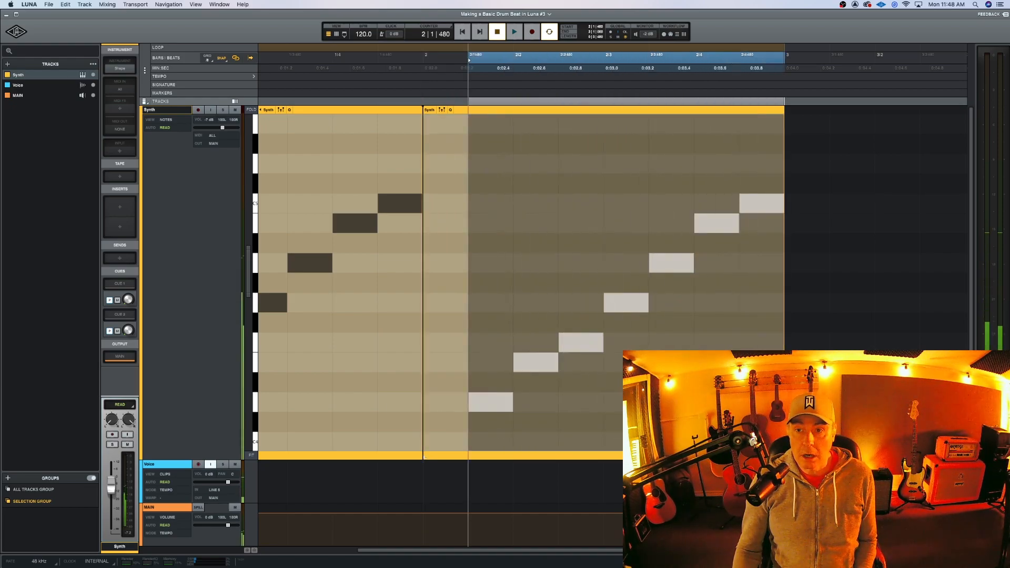
{"action": "left_click_drag", "start_coordinate": [503, 399], "coordinate": [428, 412]}
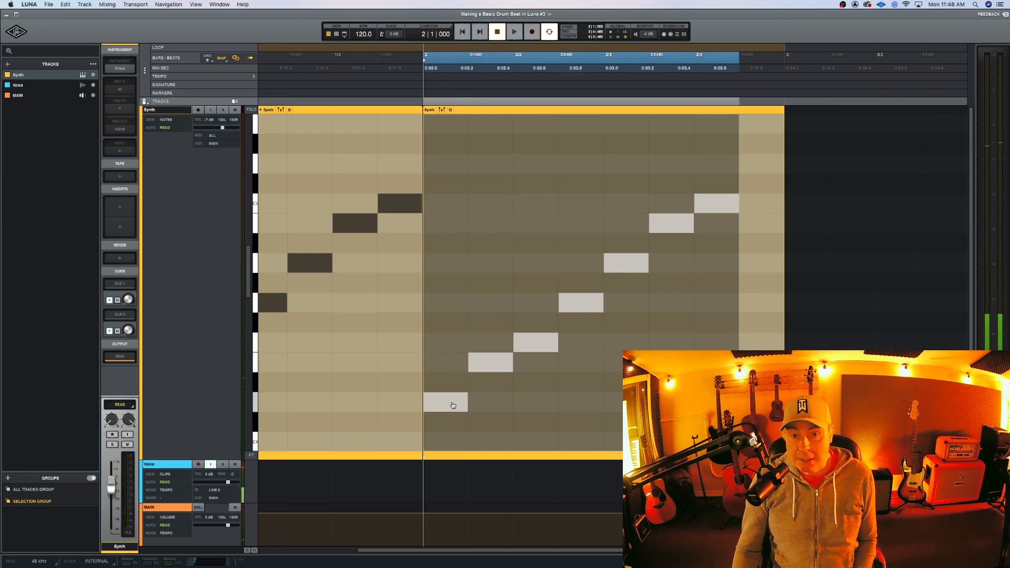
{"action": "scroll", "coordinate": [570, 388], "scroll_direction": "right", "scroll_amount": 2}
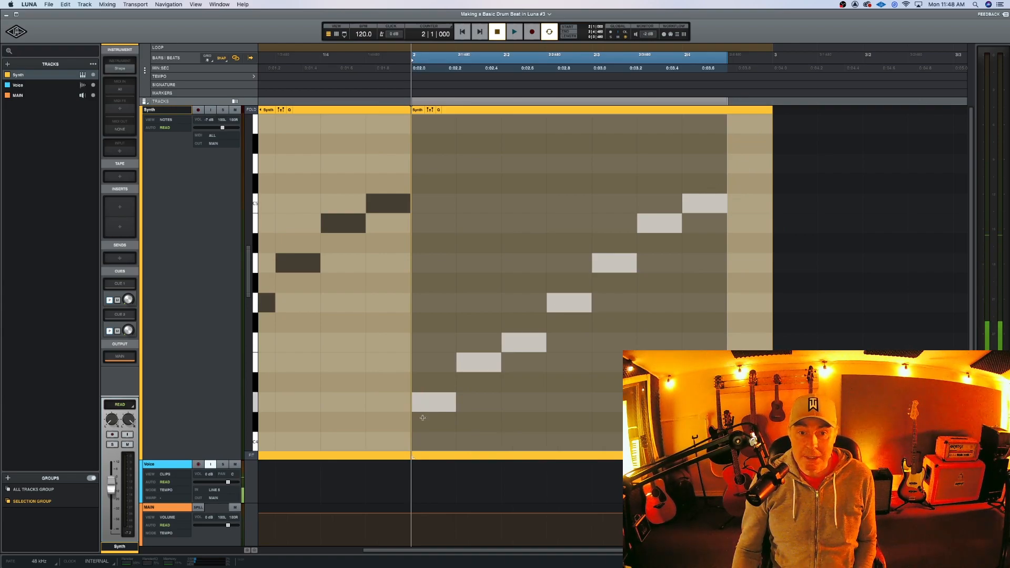
Step: Add a high D as the final eighth note of the bar 2 clip and play the clip back
{"action": "left_click", "coordinate": [743, 164]}
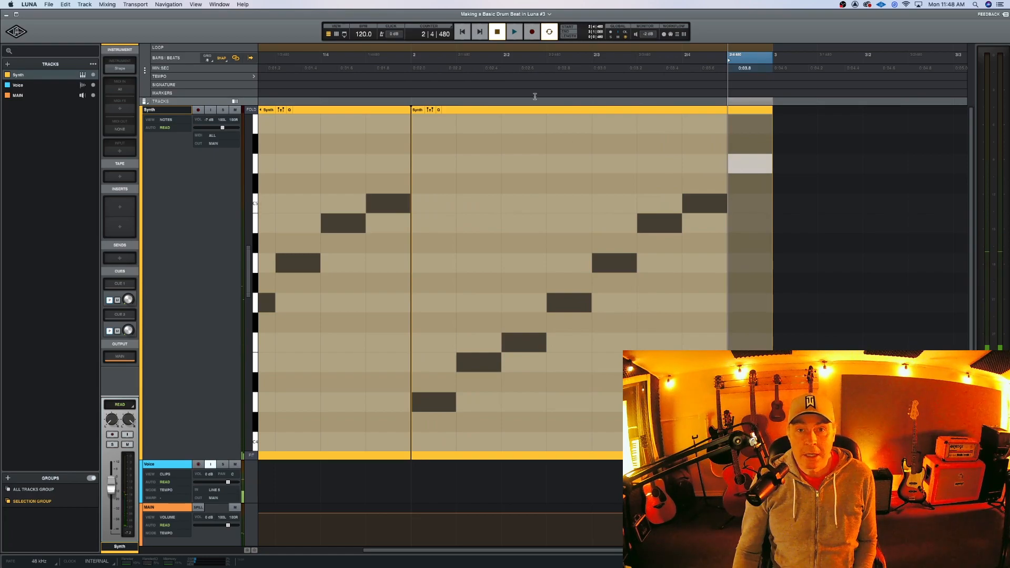
{"action": "left_click", "coordinate": [511, 109]}
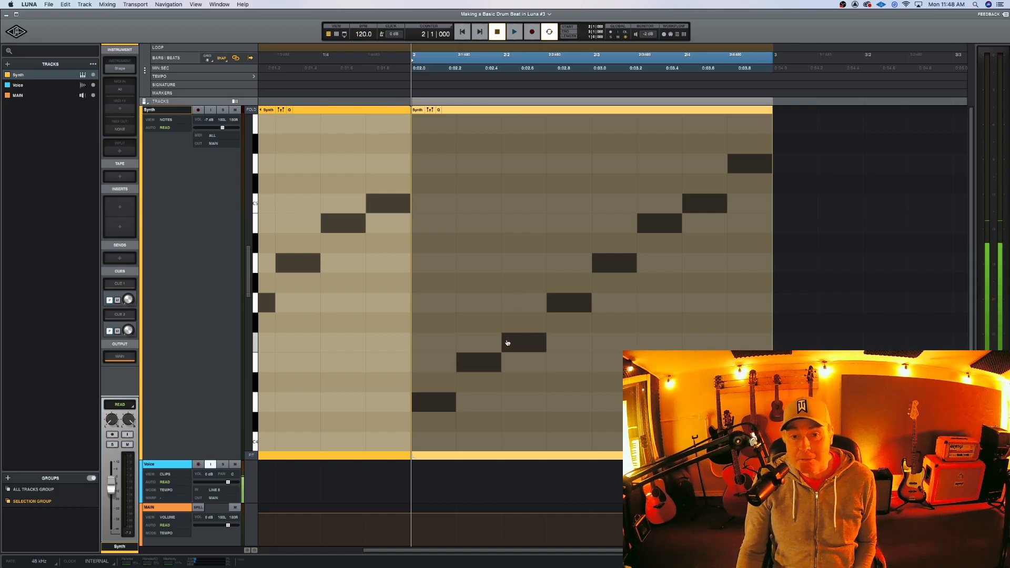
{"action": "key", "text": "space"}
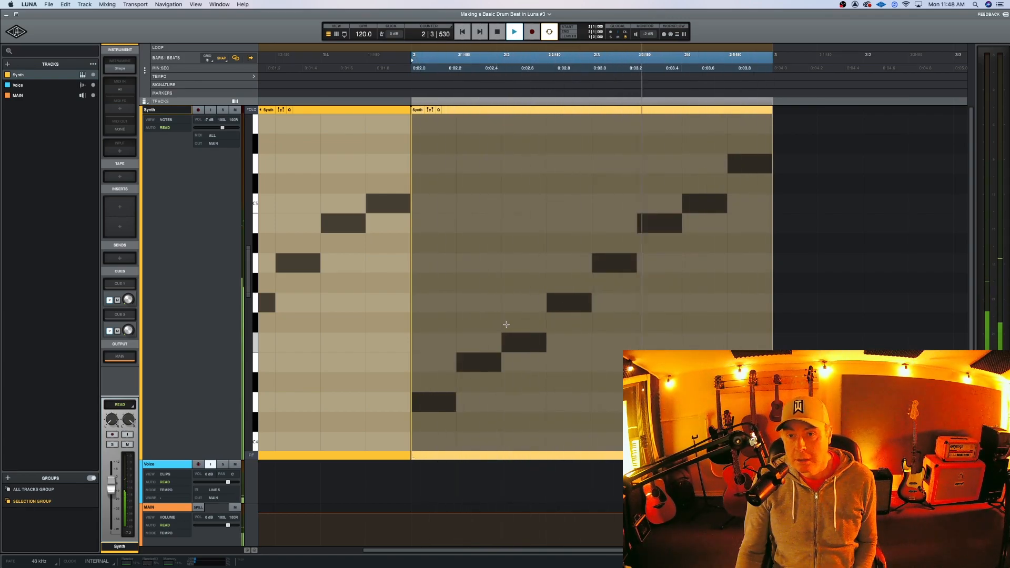
{"action": "key", "text": "space"}
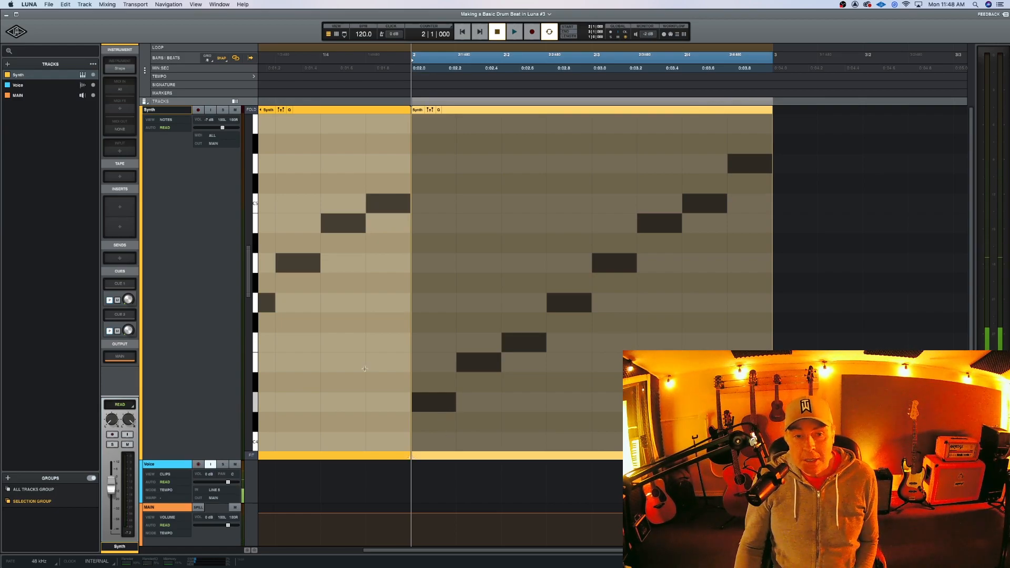
Step: Select the bar 1 and bar 2 Synth clips together and play them back in sequence
{"action": "scroll", "coordinate": [375, 373], "scroll_direction": "left", "scroll_amount": 5}
{"action": "left_click", "coordinate": [355, 111]}
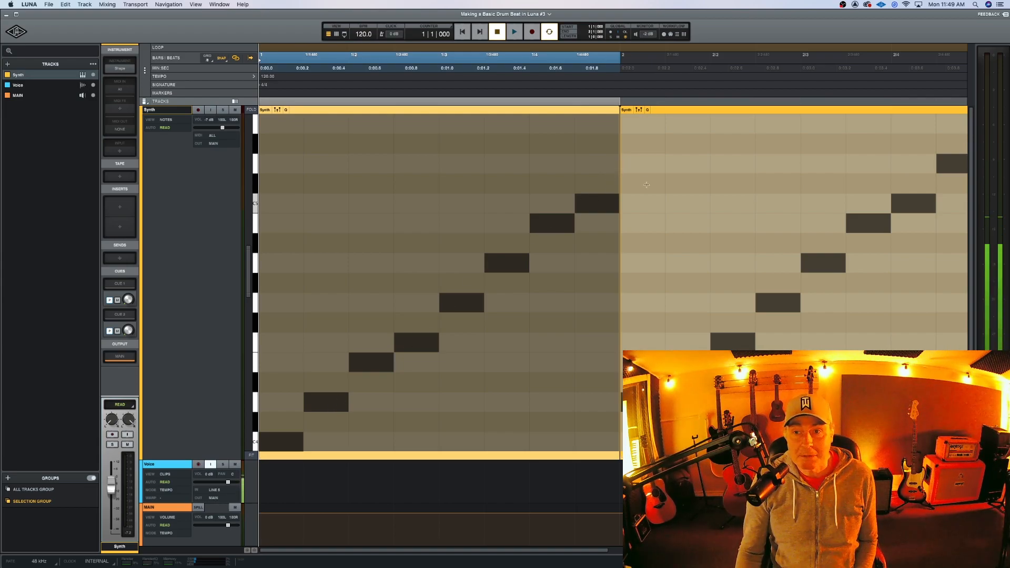
{"action": "left_click", "coordinate": [687, 110], "text": "shift"}
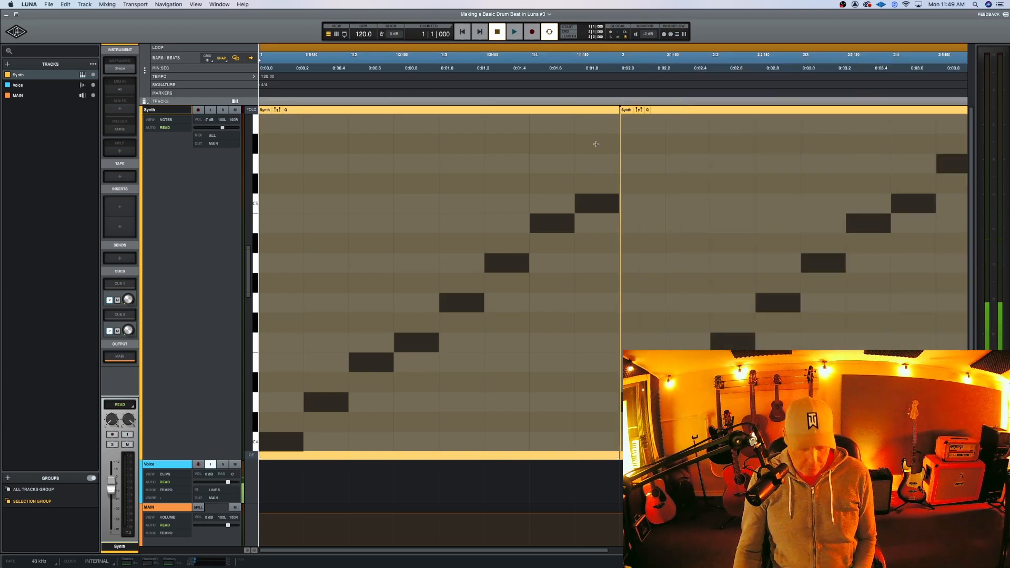
{"action": "key", "text": "r"}
{"action": "key", "text": "space"}
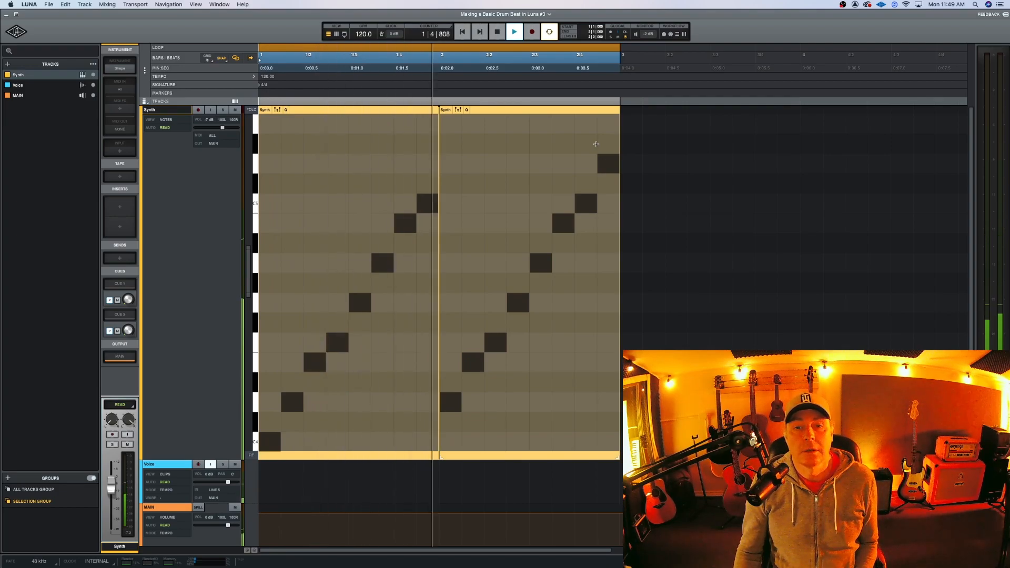
{"action": "key", "text": "space"}
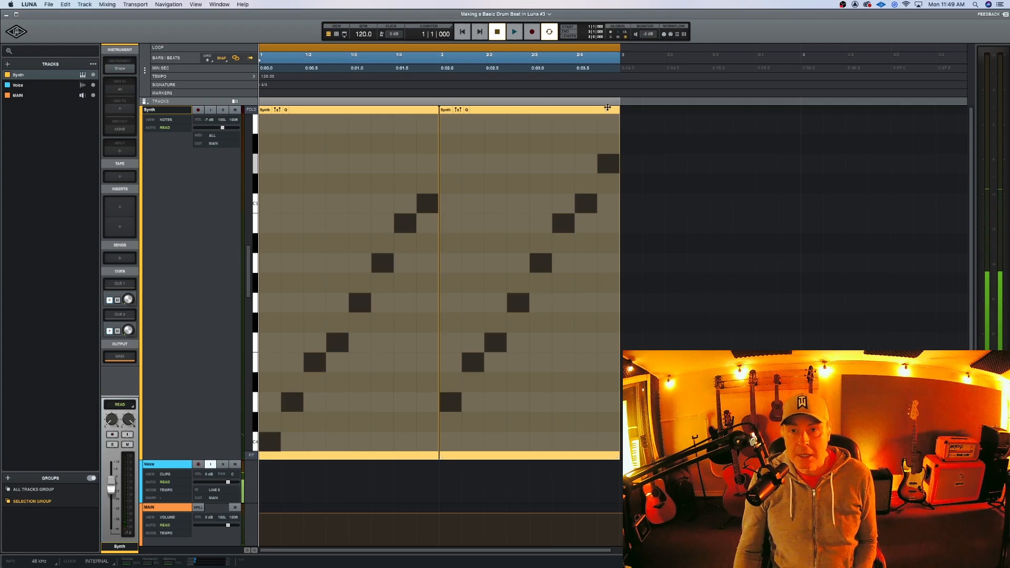
Step: Duplicate the bar 2 clip into bar 3 and, dropping the low D, rework the copy into an eighth-note scale from E to high E
{"action": "left_click", "coordinate": [588, 109]}
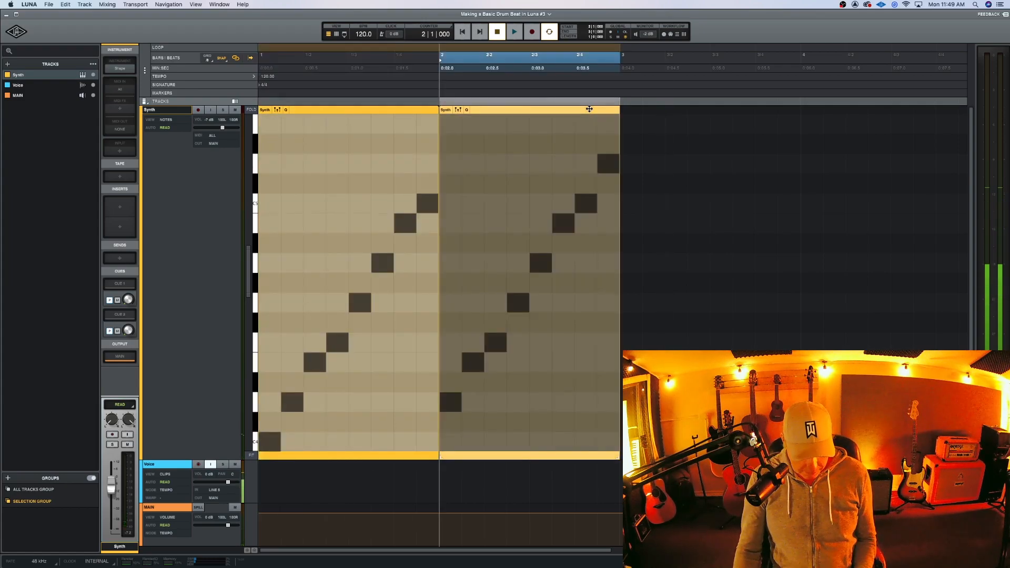
{"action": "key", "text": "super+d"}
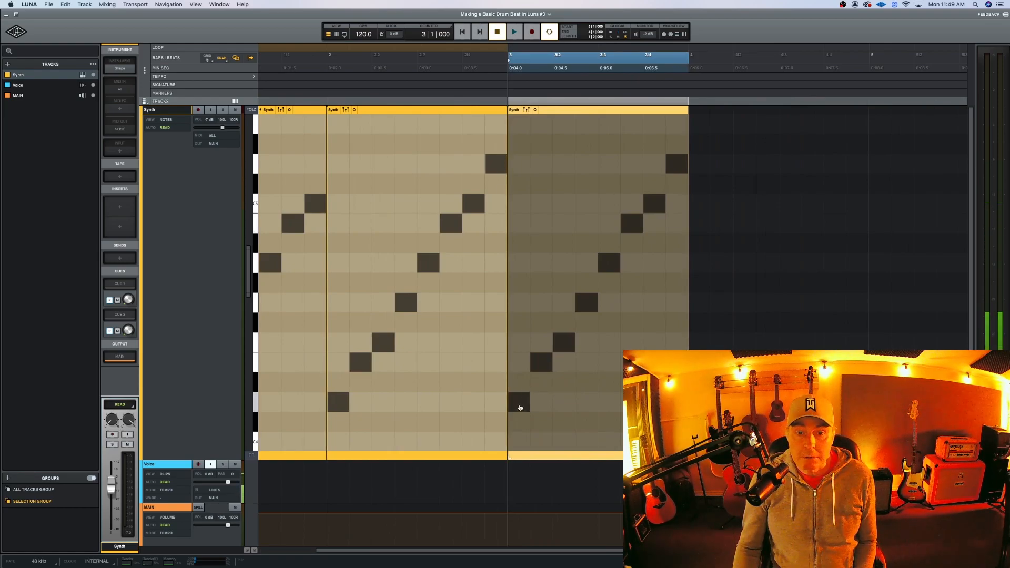
{"action": "double_click", "coordinate": [520, 405]}
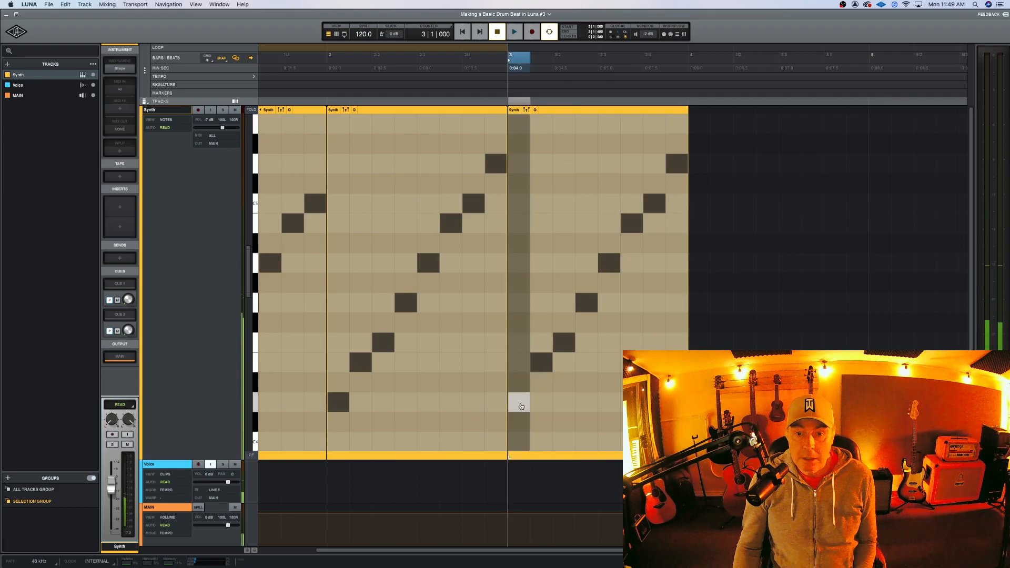
{"action": "left_click_drag", "start_coordinate": [526, 408], "coordinate": [681, 137]}
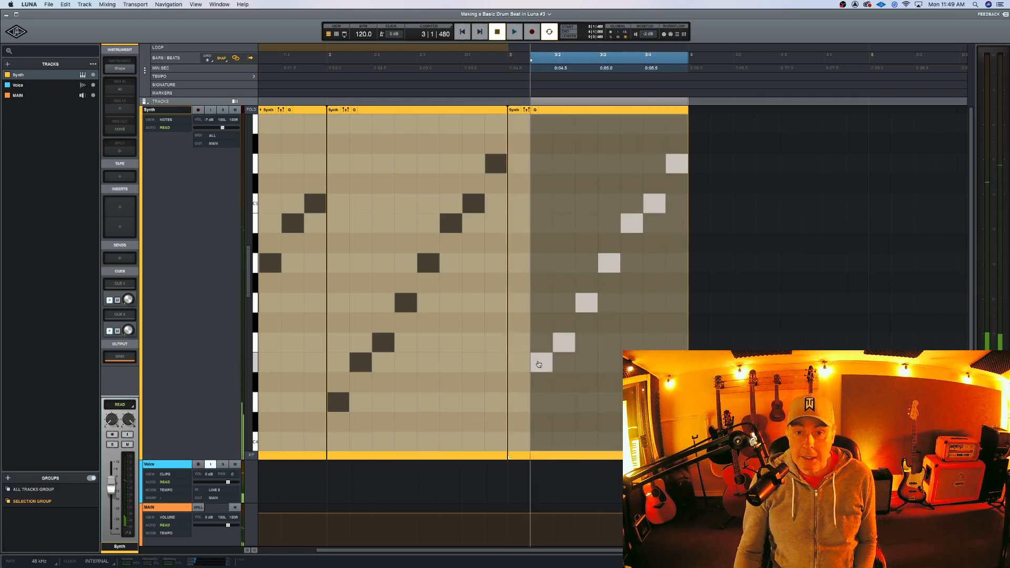
{"action": "left_click_drag", "start_coordinate": [541, 362], "coordinate": [517, 363]}
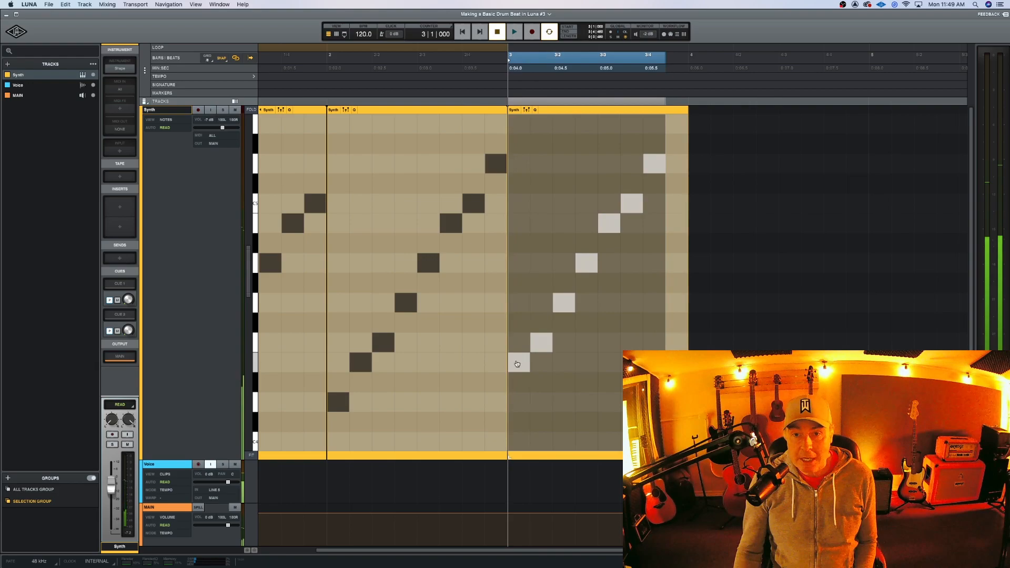
{"action": "left_click", "coordinate": [620, 163]}
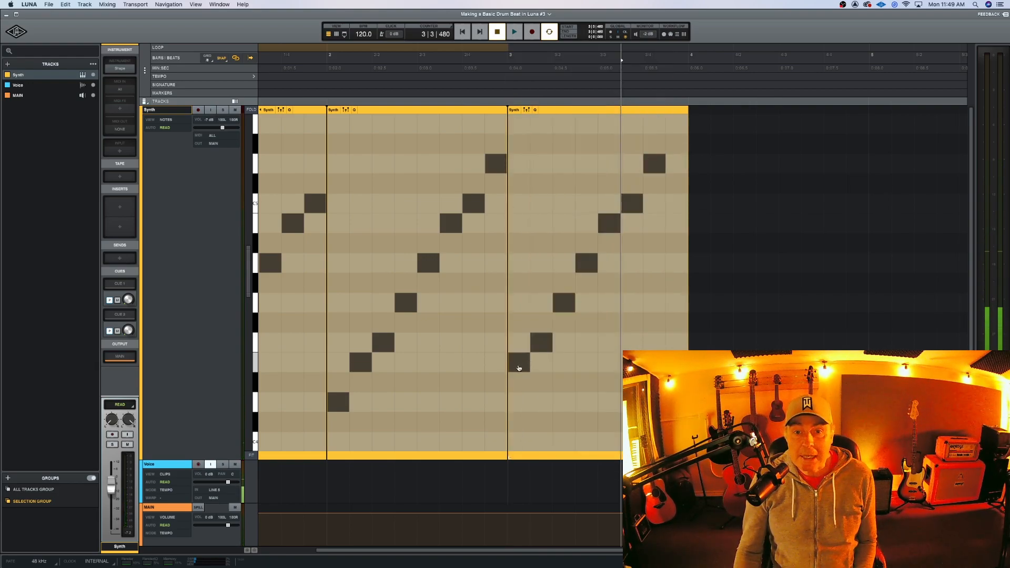
{"action": "left_click", "coordinate": [675, 143]}
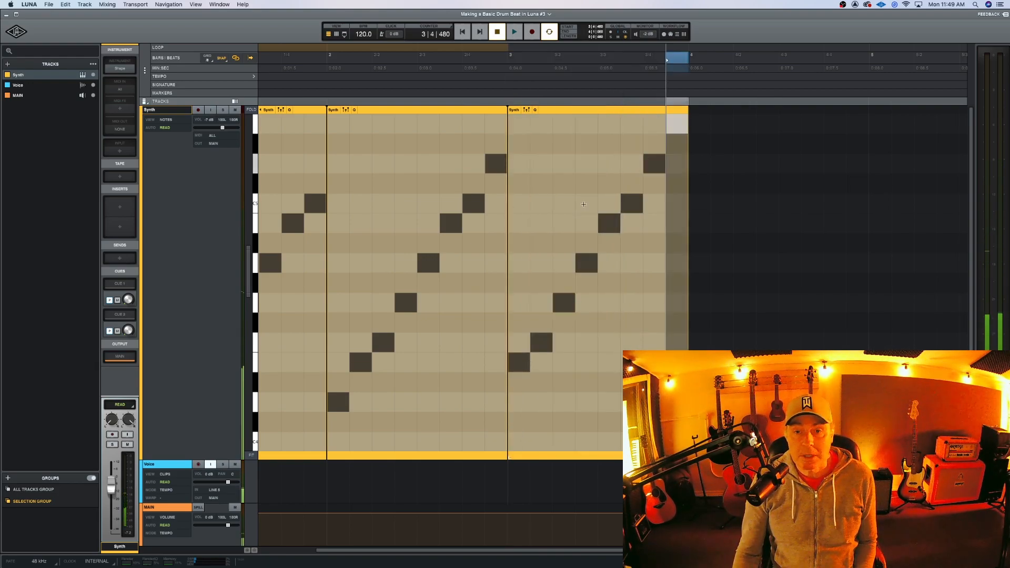
Step: Play back the bar 3 Synth clip on its own
{"action": "left_click", "coordinate": [592, 110]}
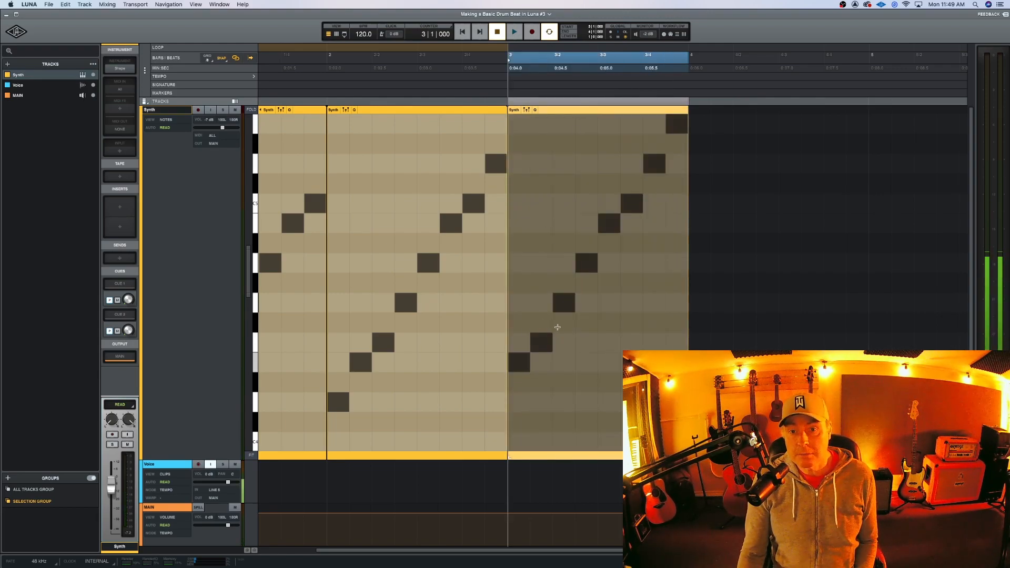
{"action": "key", "text": "space"}
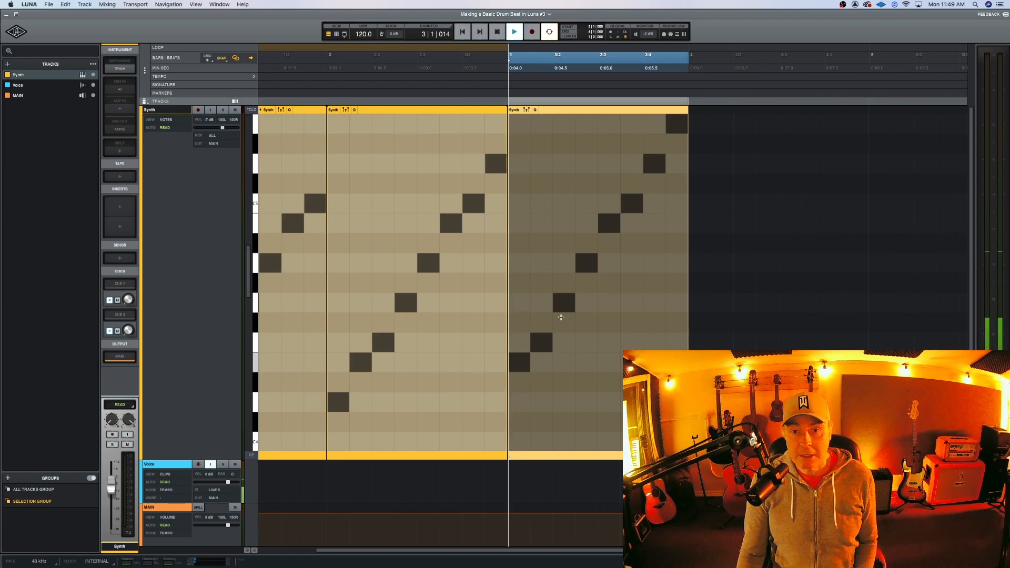
{"action": "key", "text": "space"}
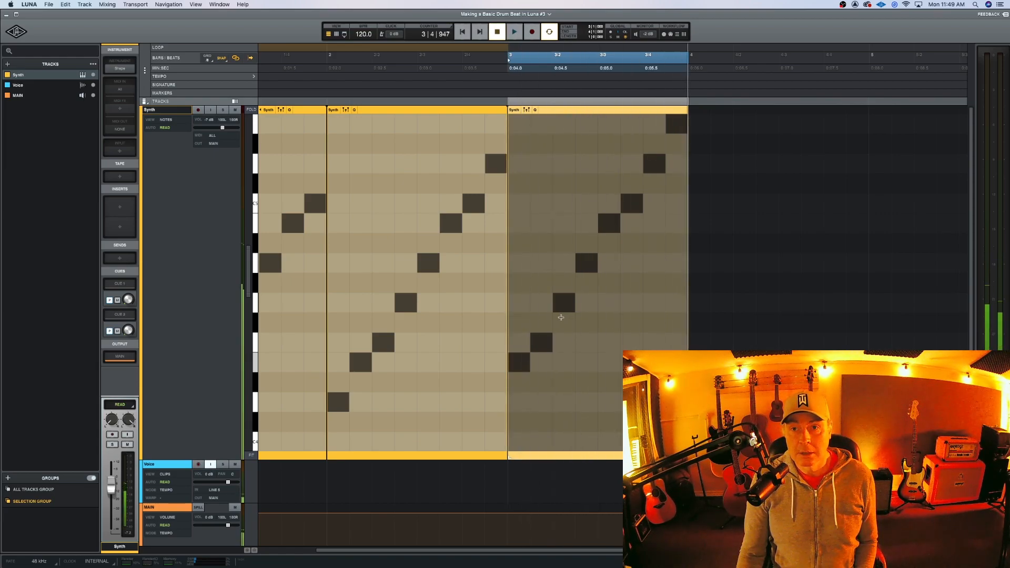
Step: Select all three Synth clips and play them back from bar 1 through bar 3
{"action": "scroll", "coordinate": [441, 310], "scroll_direction": "left", "scroll_amount": 3}
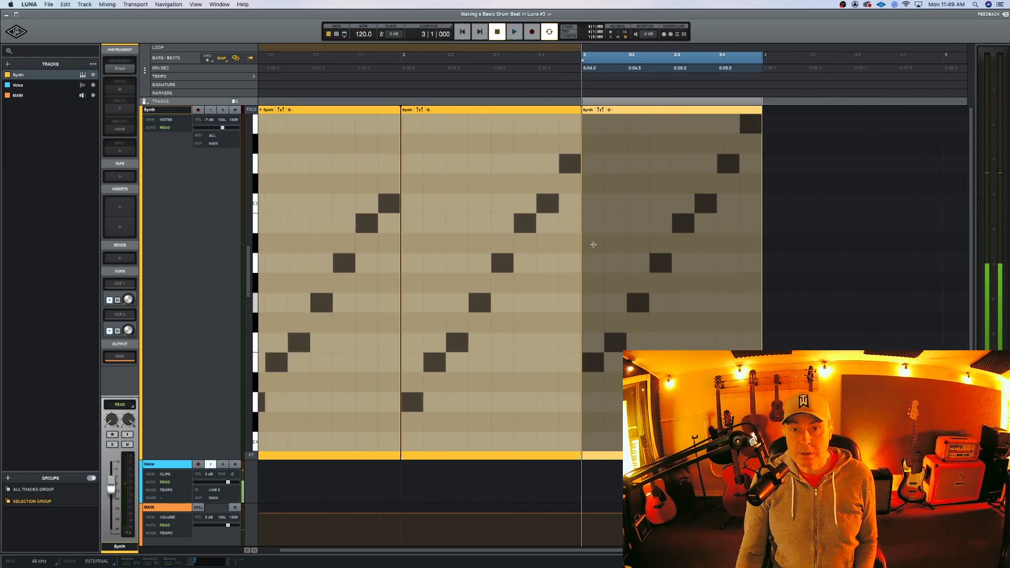
{"action": "left_click", "coordinate": [331, 108], "text": "shift"}
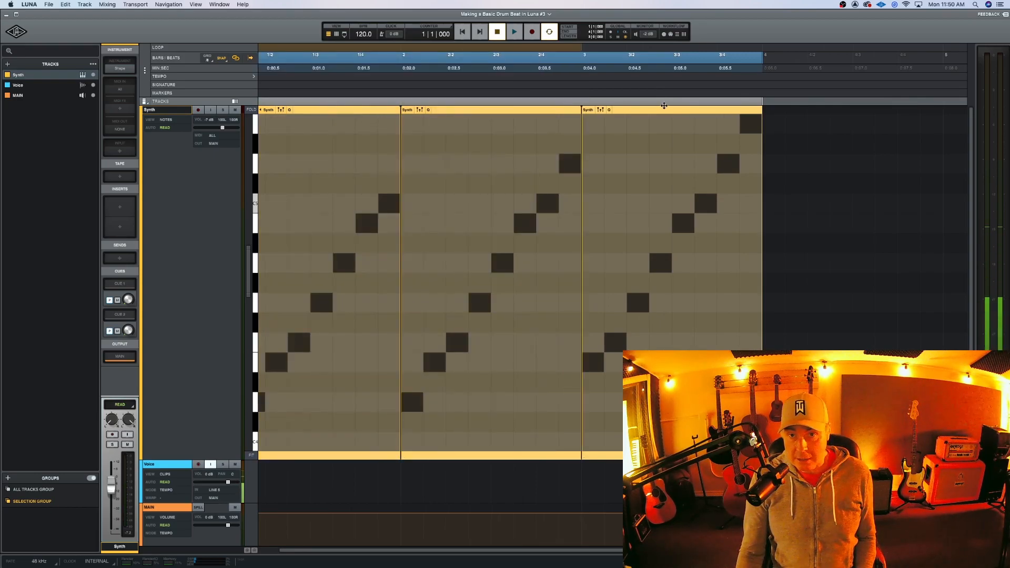
{"action": "scroll", "coordinate": [338, 121], "scroll_direction": "left", "scroll_amount": 1}
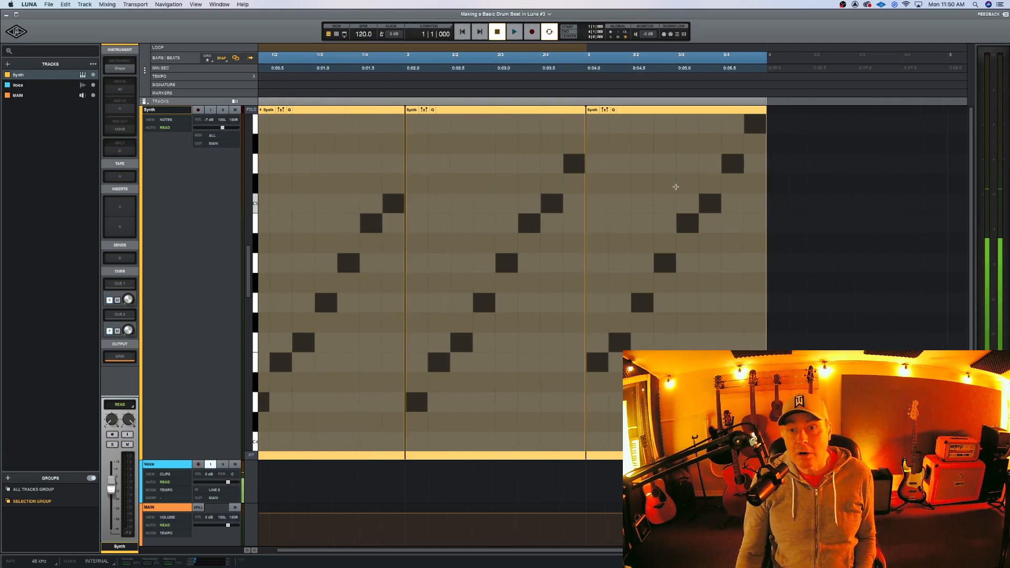
{"action": "scroll", "coordinate": [676, 188], "scroll_direction": "left", "scroll_amount": 3}
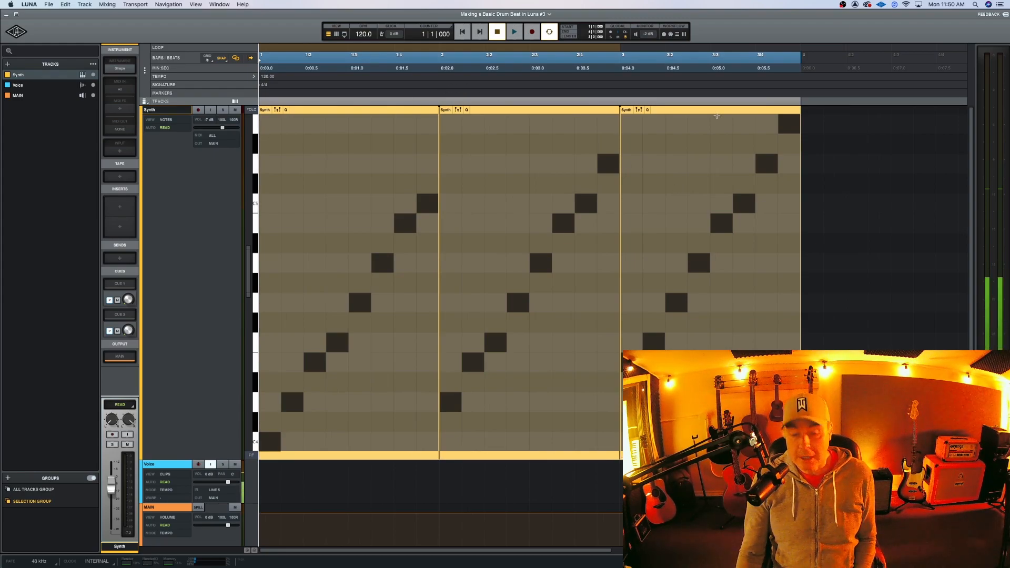
{"action": "key", "text": "space"}
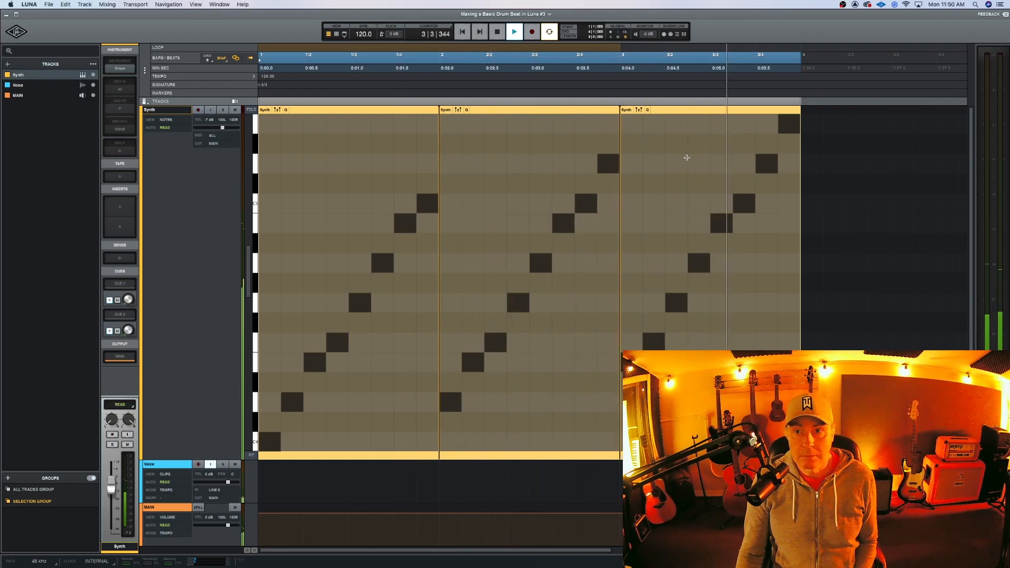
{"action": "key", "text": "space"}
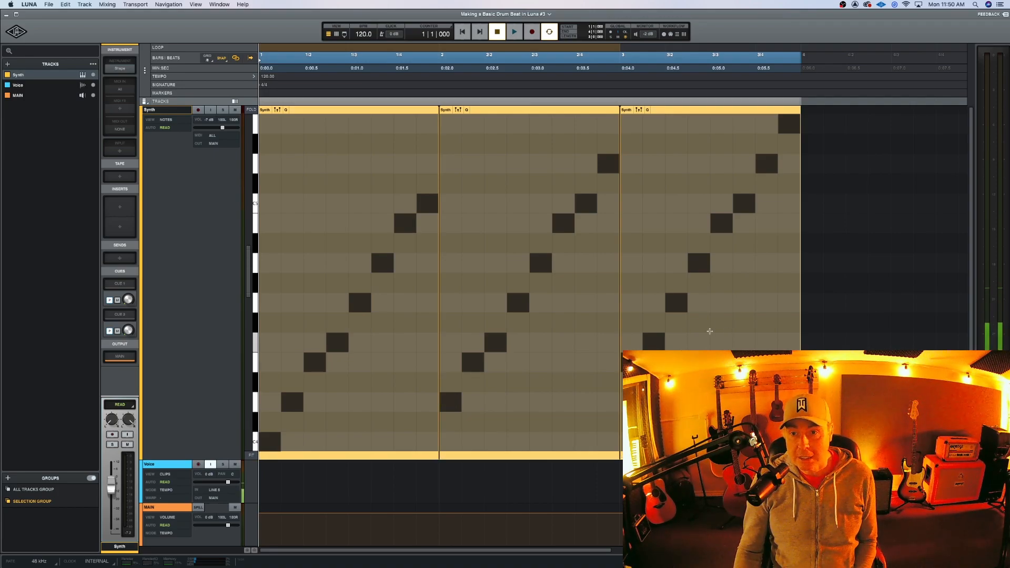
Step: Duplicate the E-to-E scale clip from bar 3 into bar 4 of the Synth track
{"action": "scroll", "coordinate": [773, 306], "scroll_direction": "right", "scroll_amount": 3}
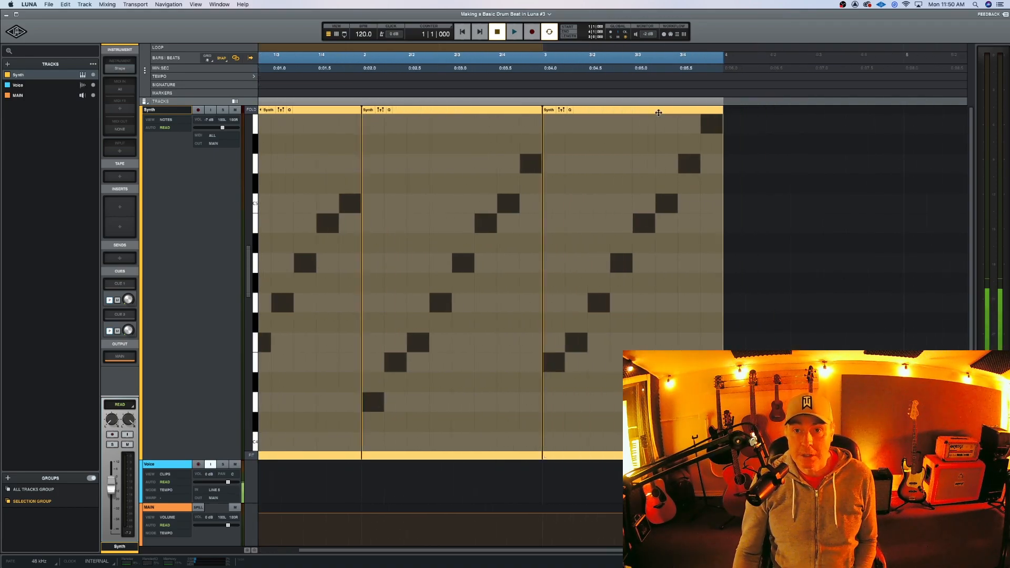
{"action": "left_click", "coordinate": [635, 215]}
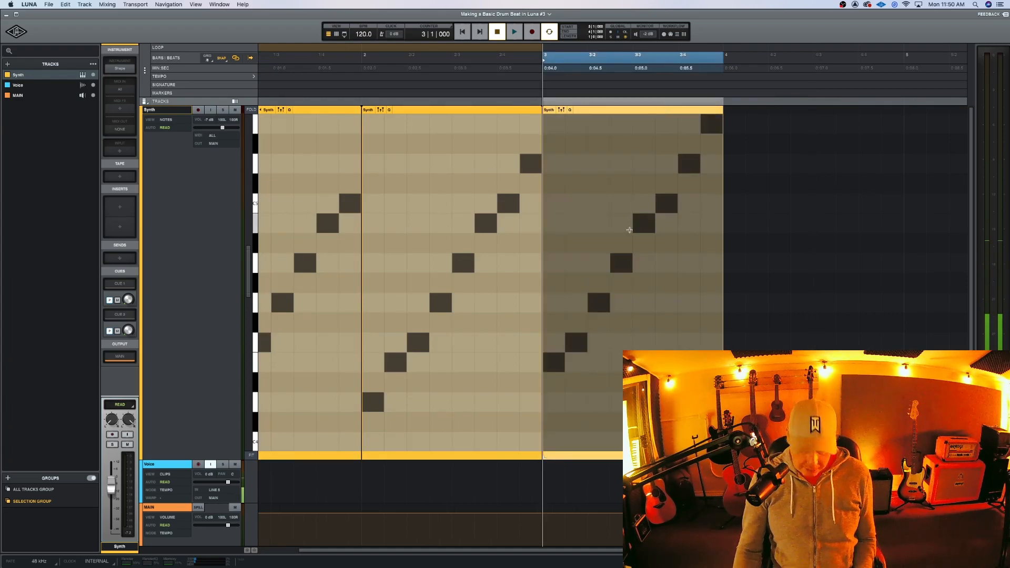
{"action": "key", "text": "super+d"}
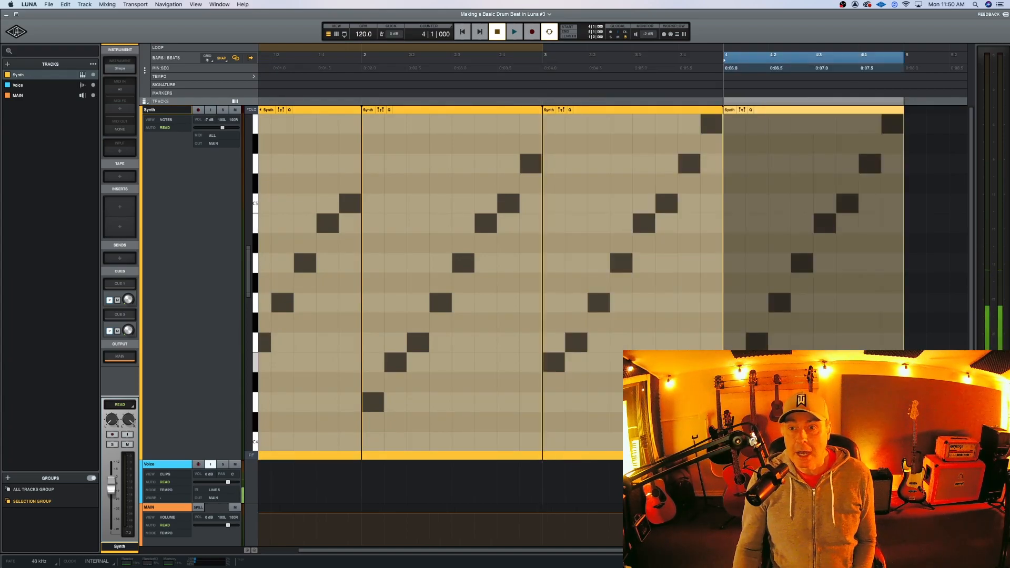
Step: Rework the bar 4 clip into an F-to-F scale: delete the low E, shift the remaining notes one eighth earlier and add a closing high F
{"action": "scroll", "coordinate": [591, 394], "scroll_direction": "right", "scroll_amount": 7}
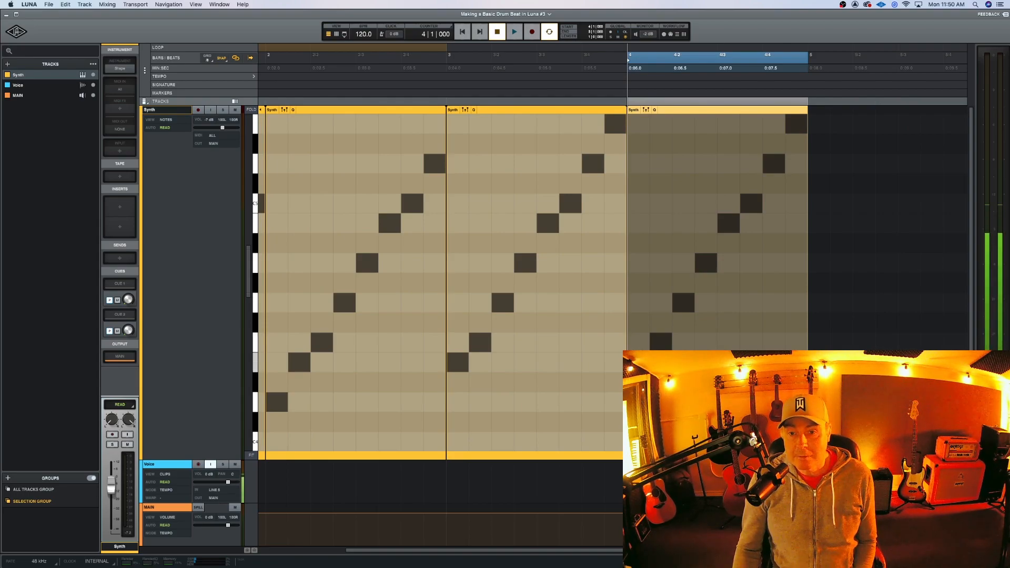
{"action": "left_click", "coordinate": [638, 362]}
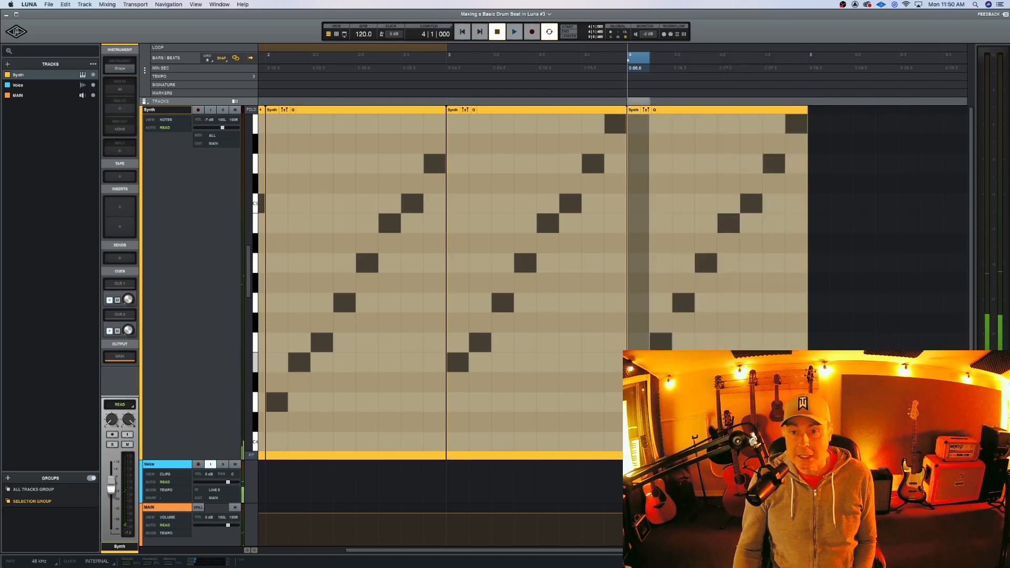
{"action": "left_click_drag", "start_coordinate": [654, 363], "coordinate": [805, 117]}
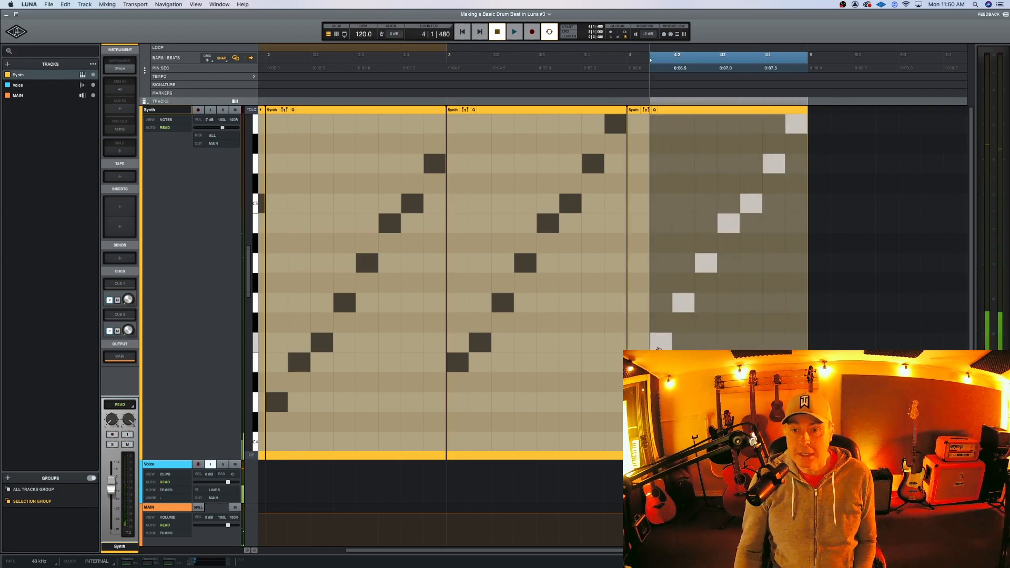
{"action": "key", "text": "Left"}
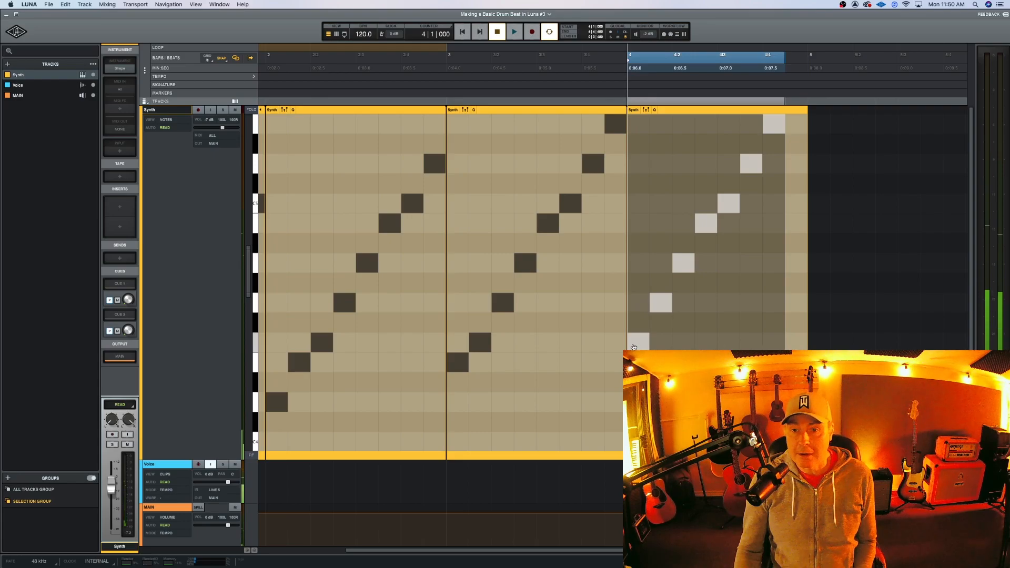
{"action": "scroll", "coordinate": [703, 317], "scroll_direction": "right", "scroll_amount": 1}
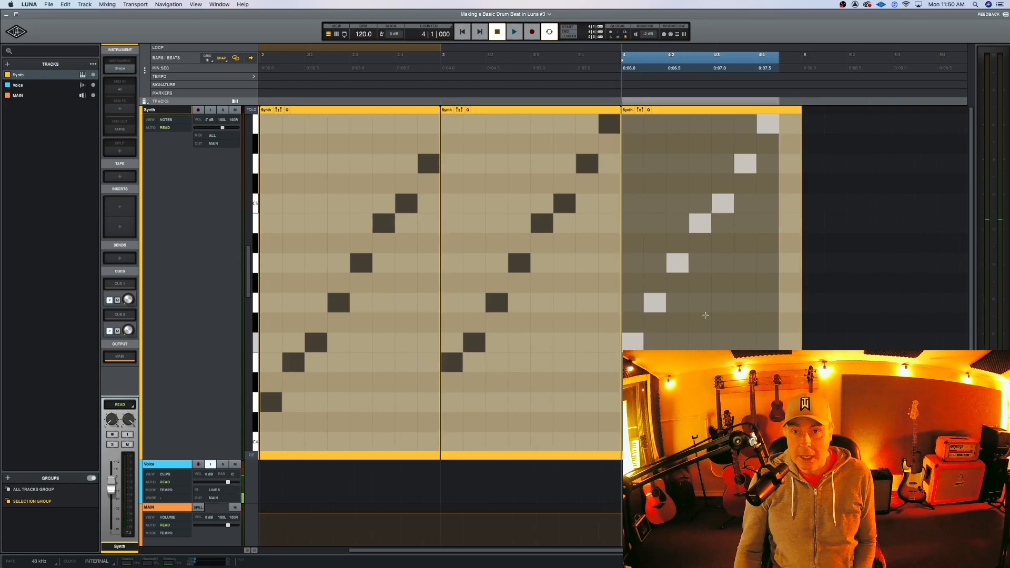
{"action": "scroll", "coordinate": [249, 281], "scroll_direction": "up", "scroll_amount": 3}
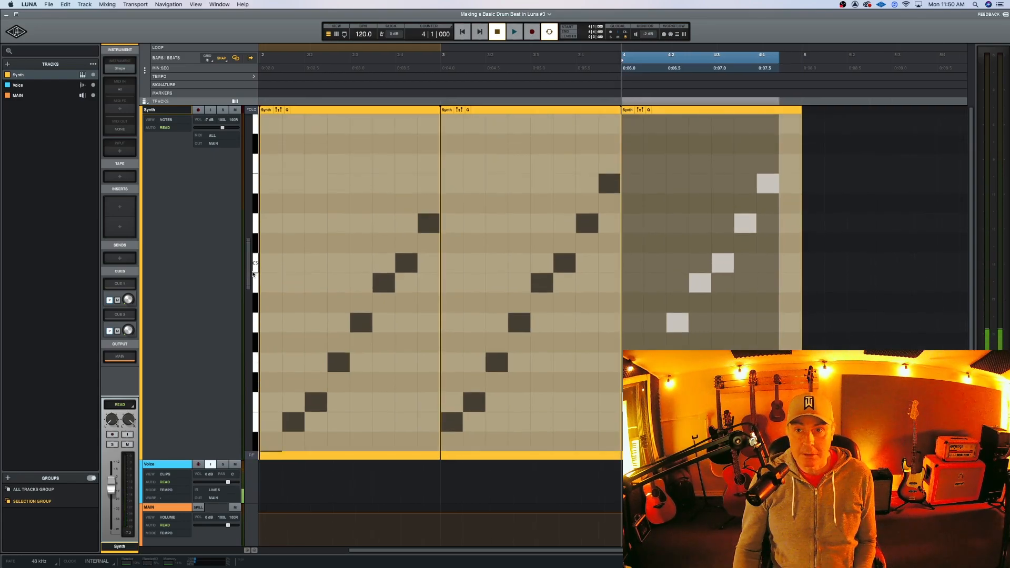
{"action": "left_click", "coordinate": [792, 160]}
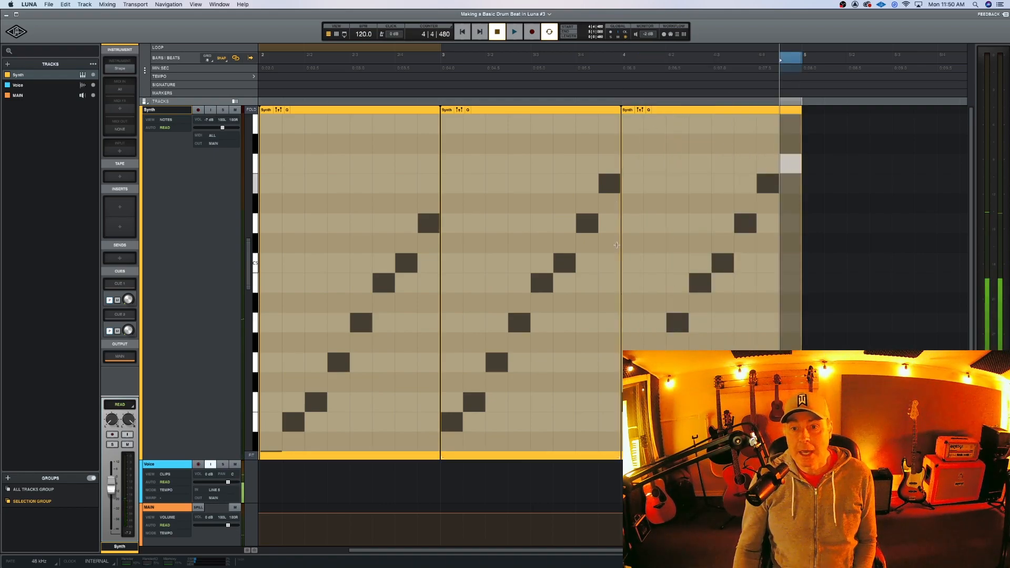
{"action": "scroll", "coordinate": [679, 145], "scroll_direction": "left", "scroll_amount": 2}
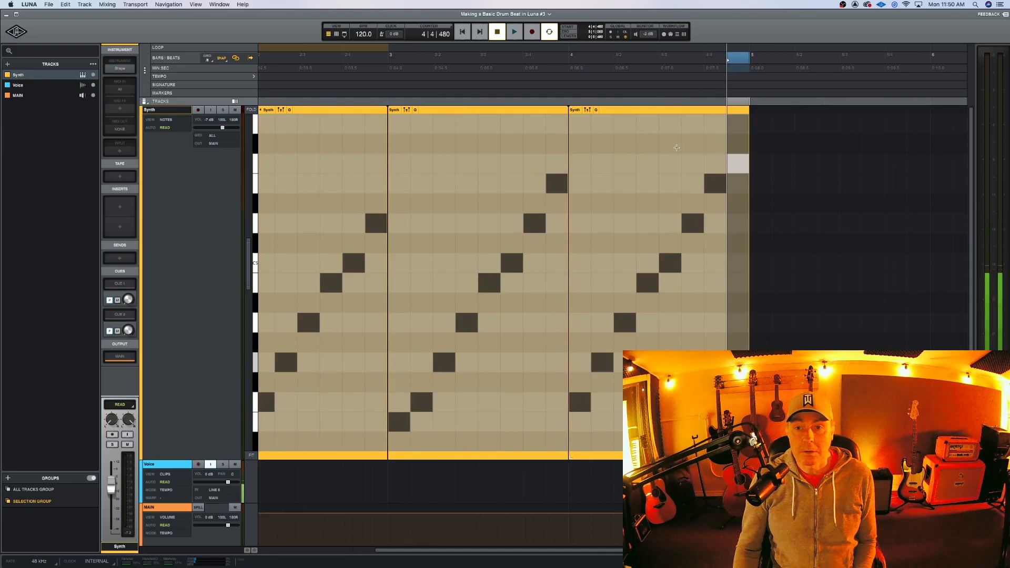
Step: Play back the bar 4 Synth clip on its own
{"action": "left_click", "coordinate": [641, 108]}
{"action": "key", "text": "space"}
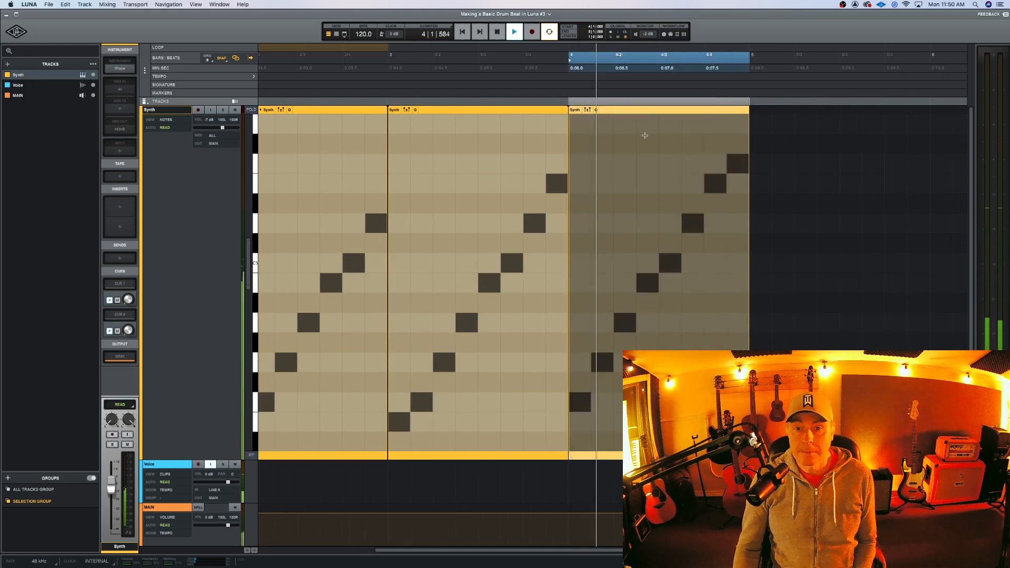
{"action": "key", "text": "space"}
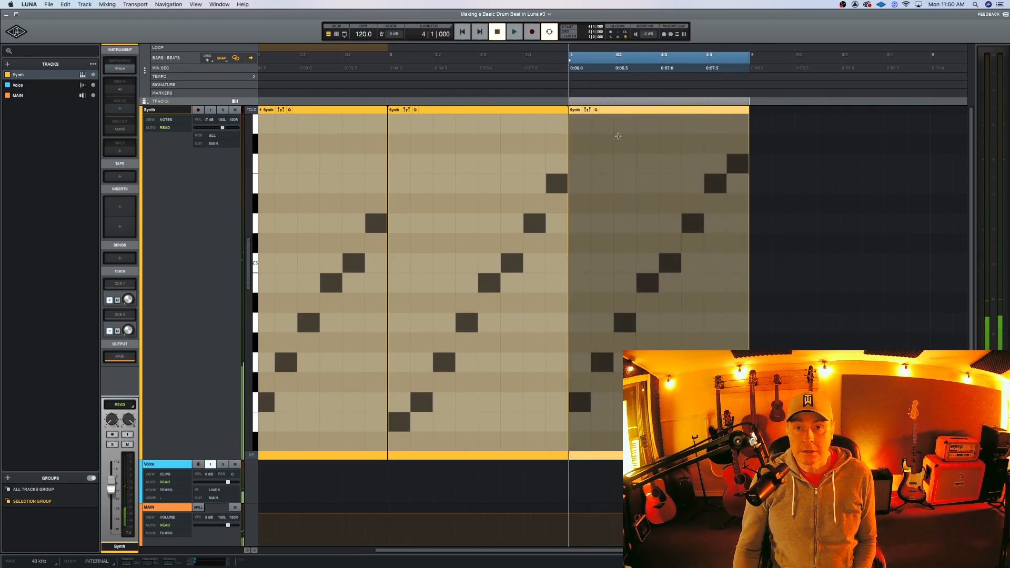
Step: Select all four Synth clips and play them back from bar 1 through bar 4
{"action": "scroll", "coordinate": [433, 110], "scroll_direction": "left", "scroll_amount": 5}
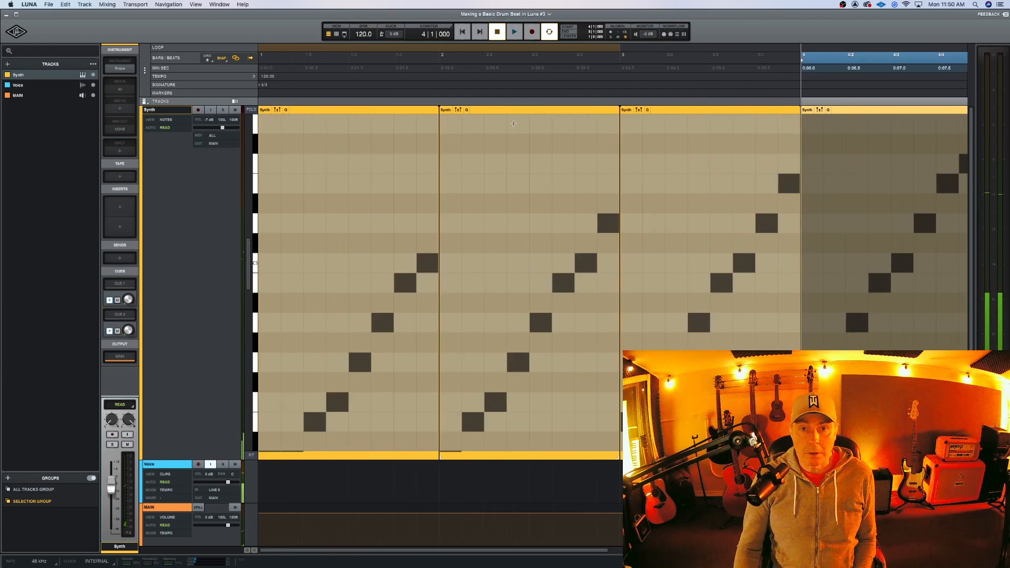
{"action": "left_click", "coordinate": [395, 108], "text": "shift"}
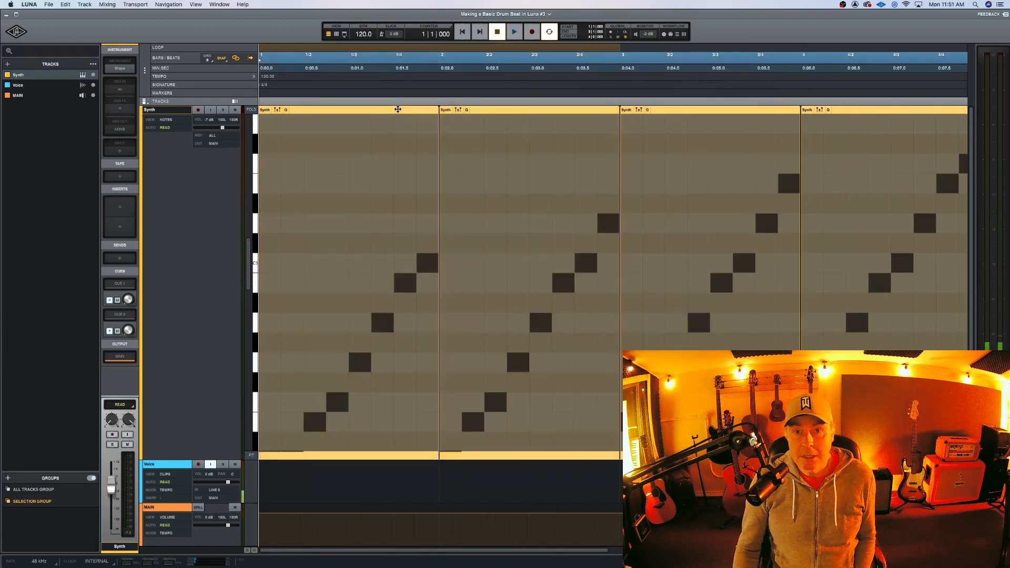
{"action": "key", "text": "r"}
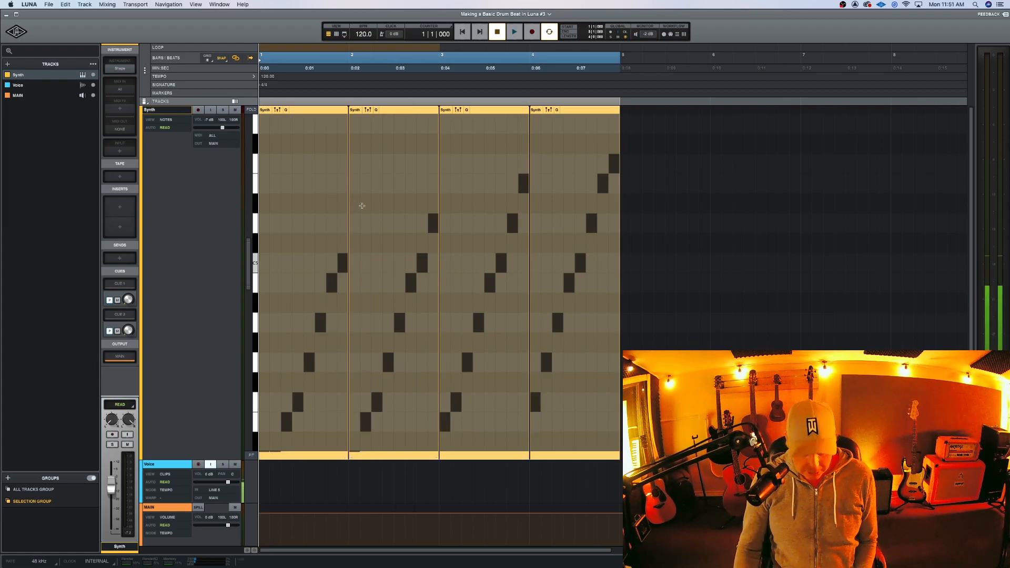
{"action": "key", "text": "space"}
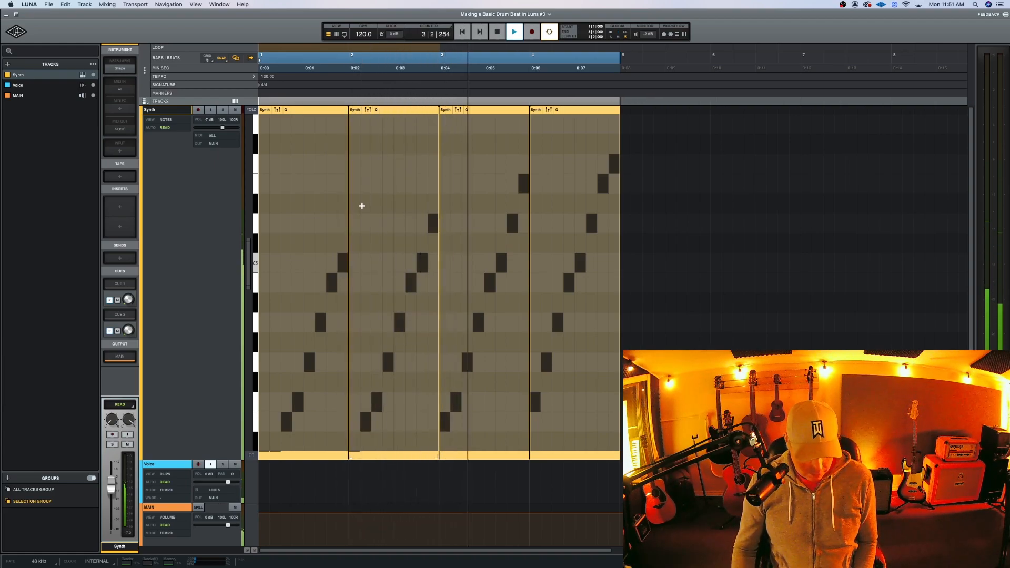
{"action": "key", "text": "r"}
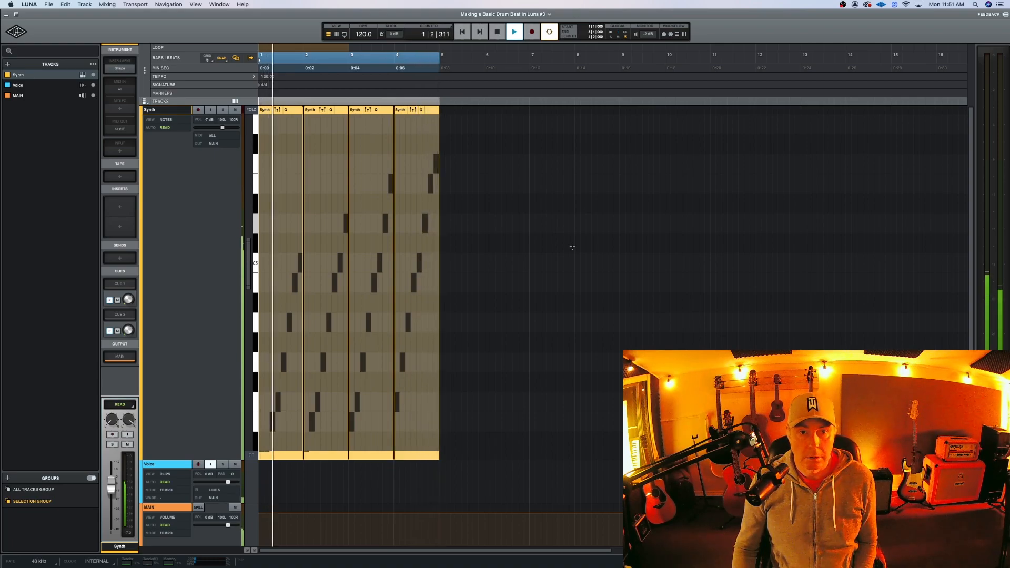
{"action": "key", "text": "space"}
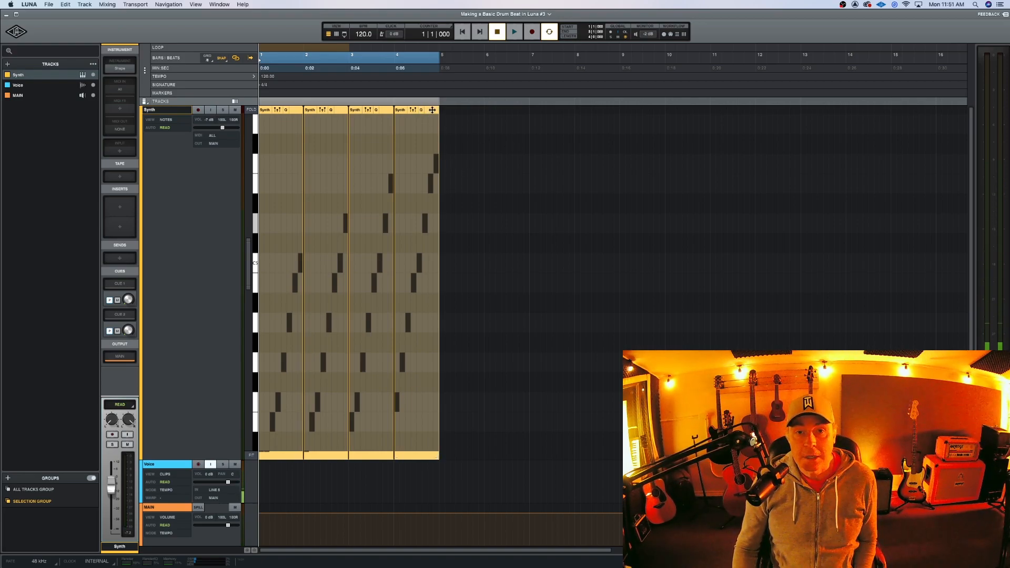
Step: Duplicate the F-to-F scale clip from bar 4 into bar 5 of the Synth track
{"action": "left_click", "coordinate": [514, 128]}
{"action": "left_click", "coordinate": [427, 110]}
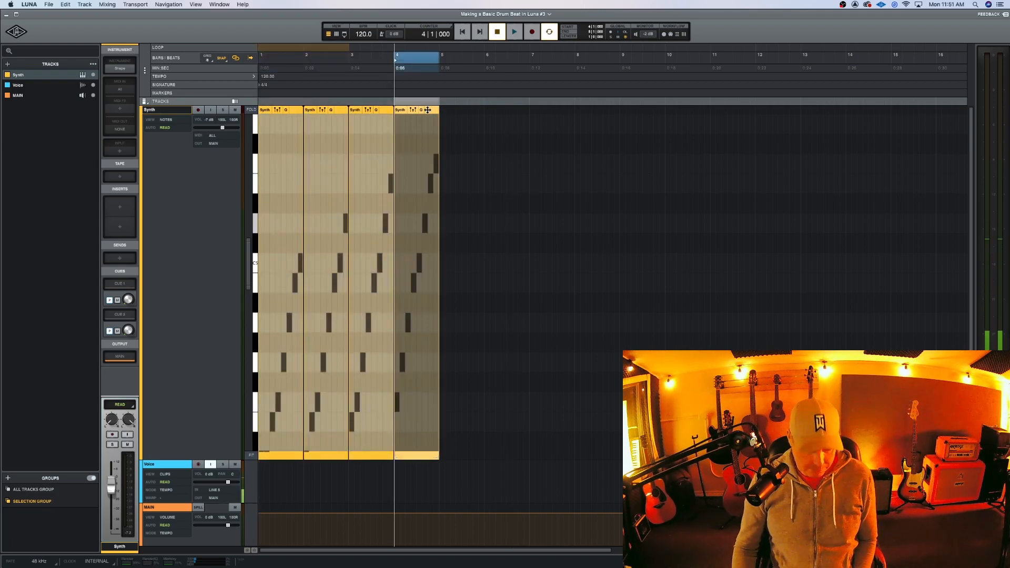
{"action": "key", "text": "t"}
{"action": "key", "text": "t"}
{"action": "scroll", "coordinate": [682, 229], "scroll_direction": "right", "scroll_amount": 5}
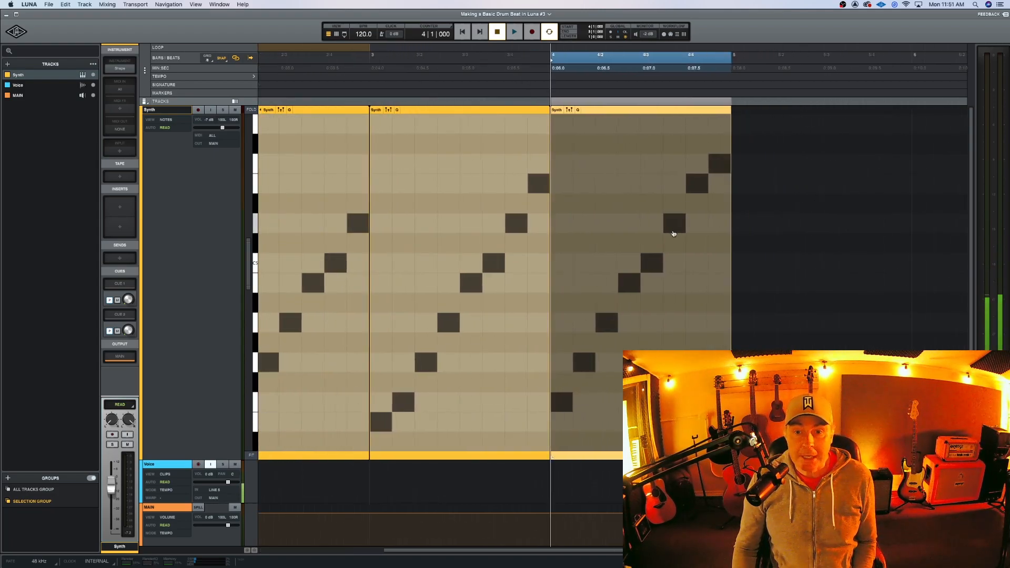
{"action": "key", "text": "super+d"}
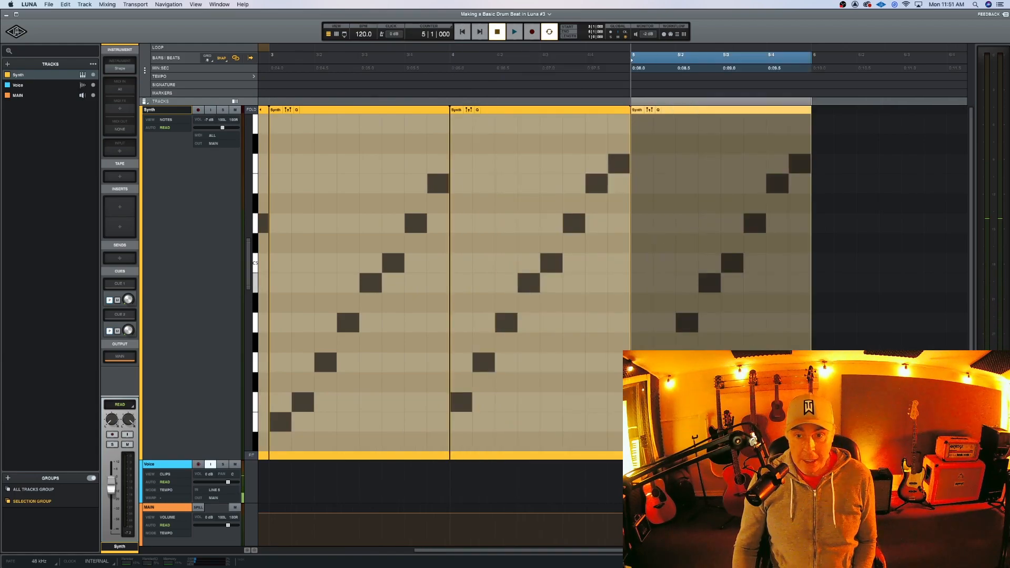
Step: Rework the bar 5 clip into a G-to-G scale: delete the low F, shift the remaining notes one eighth earlier and add a closing high G
{"action": "left_click", "coordinate": [676, 284]}
{"action": "left_click", "coordinate": [642, 401]}
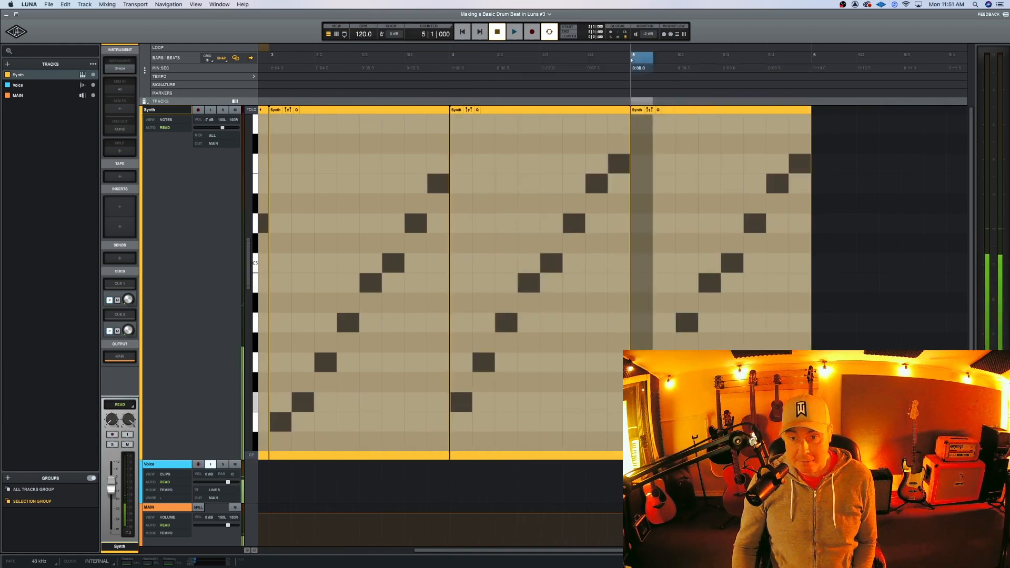
{"action": "left_click_drag", "start_coordinate": [663, 339], "coordinate": [797, 181]}
{"action": "key", "text": "Left"}
{"action": "scroll", "coordinate": [713, 292], "scroll_direction": "right", "scroll_amount": 2}
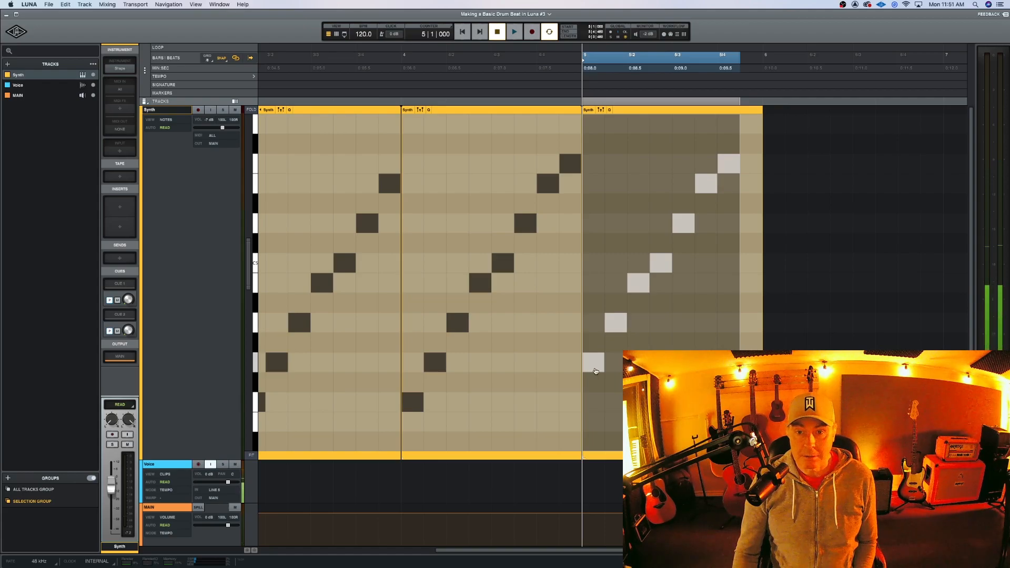
{"action": "left_click", "coordinate": [753, 124]}
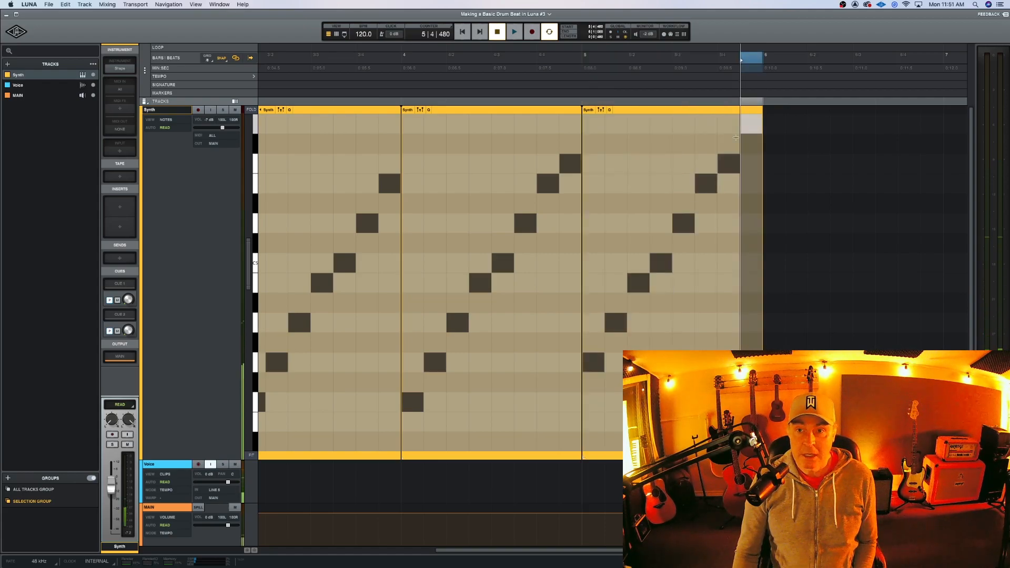
Step: Play back the bar 5 Synth clip on its own
{"action": "left_click", "coordinate": [669, 110]}
{"action": "key", "text": "space"}
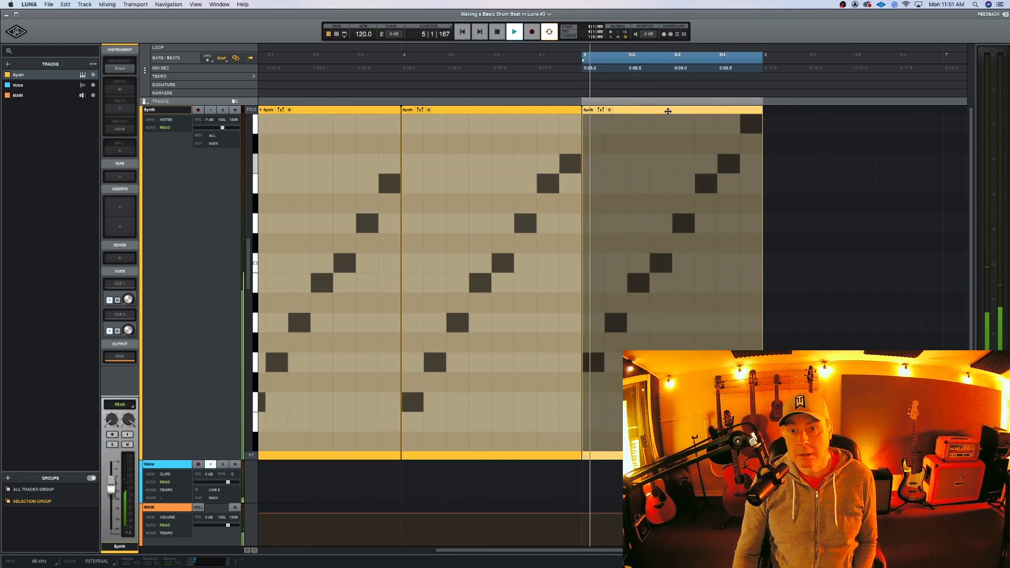
{"action": "key", "text": "space"}
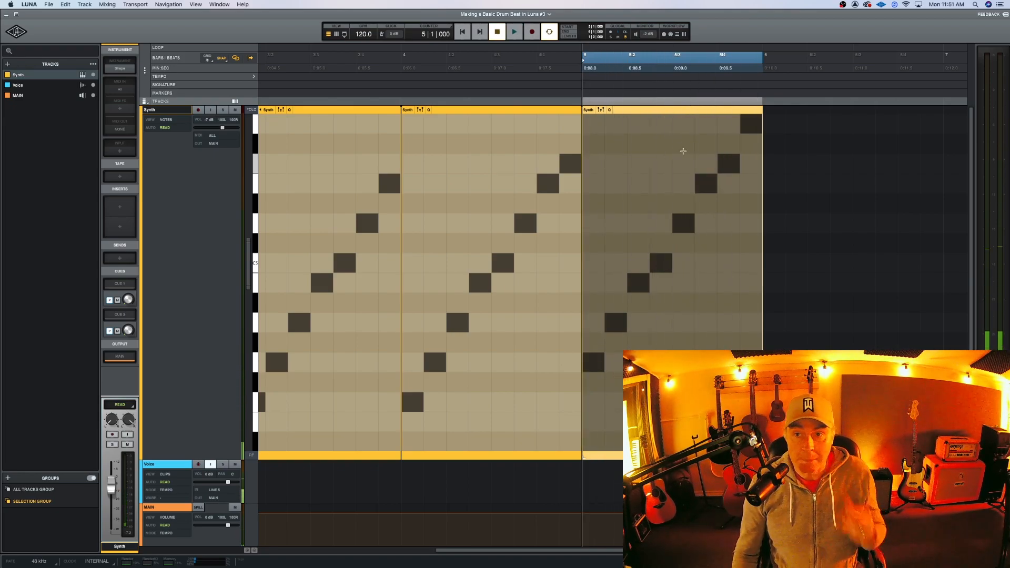
Step: Duplicate the G-to-G scale clip from bar 5 into bar 6 of the Synth track
{"action": "scroll", "coordinate": [778, 259], "scroll_direction": "right", "scroll_amount": 5}
{"action": "scroll", "coordinate": [770, 242], "scroll_direction": "right", "scroll_amount": 1}
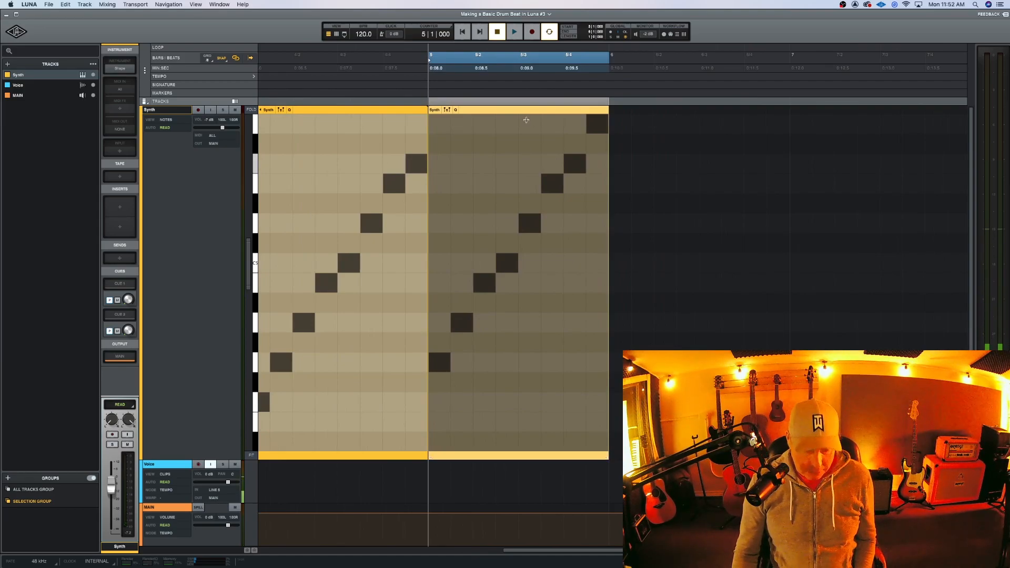
{"action": "key", "text": "super+d"}
Step: Rework the bar 6 clip into an A-to-A scale: shift the notes from A upward one eighth earlier and add a closing high A
{"action": "left_click_drag", "start_coordinate": [634, 362], "coordinate": [790, 120]}
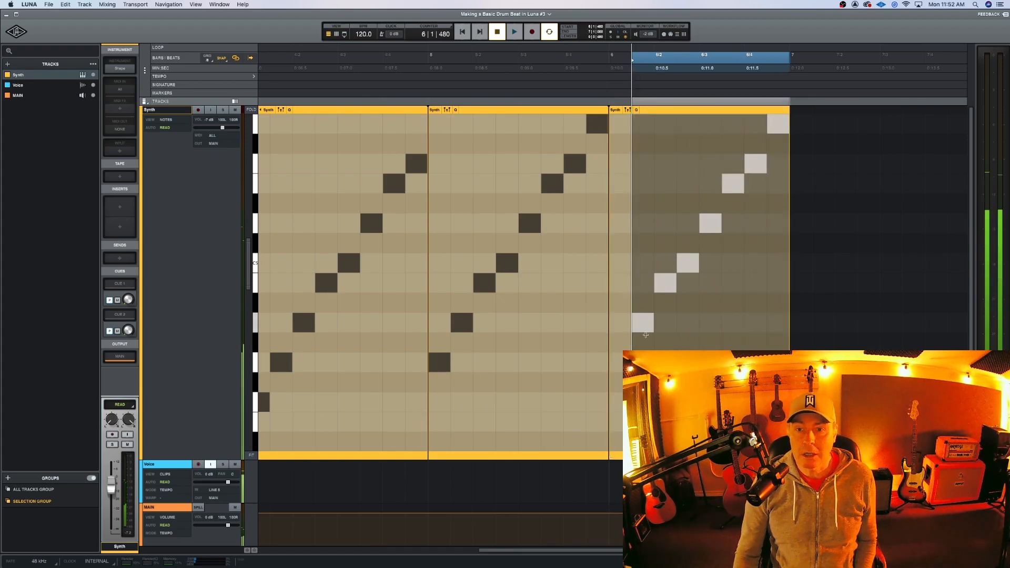
{"action": "key", "text": "Left"}
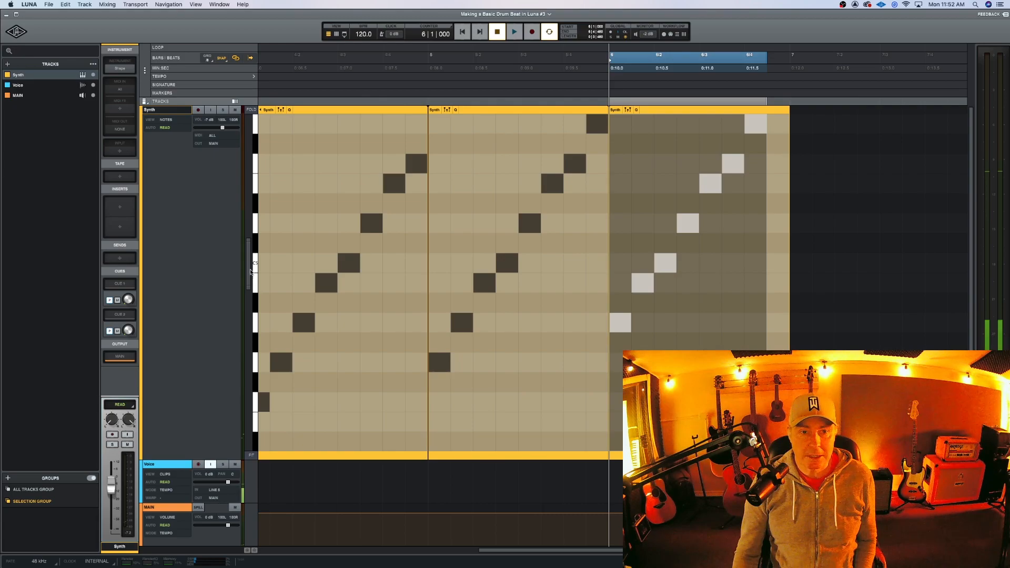
{"action": "left_click_drag", "start_coordinate": [249, 270], "coordinate": [253, 262]}
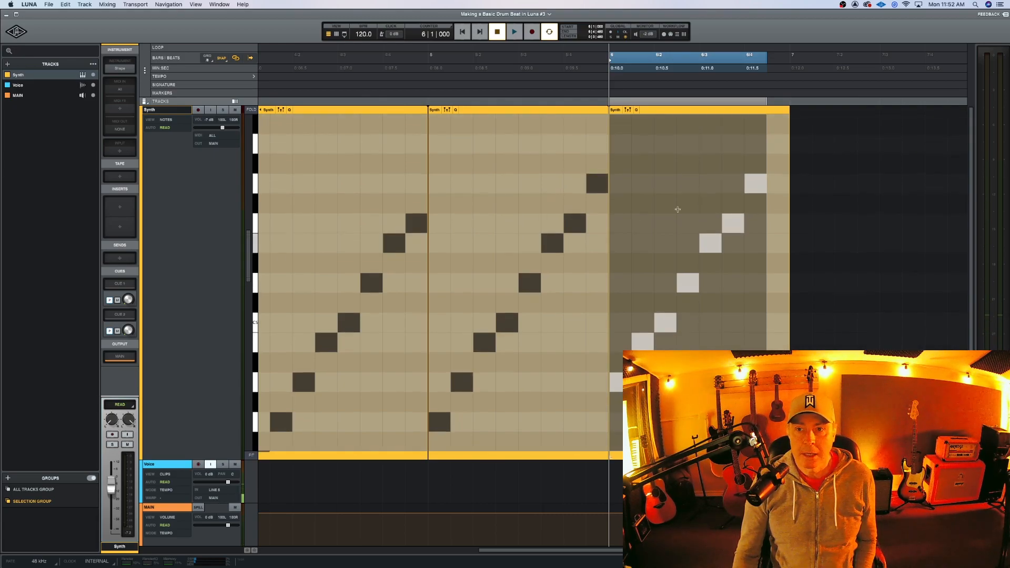
{"action": "left_click", "coordinate": [765, 147]}
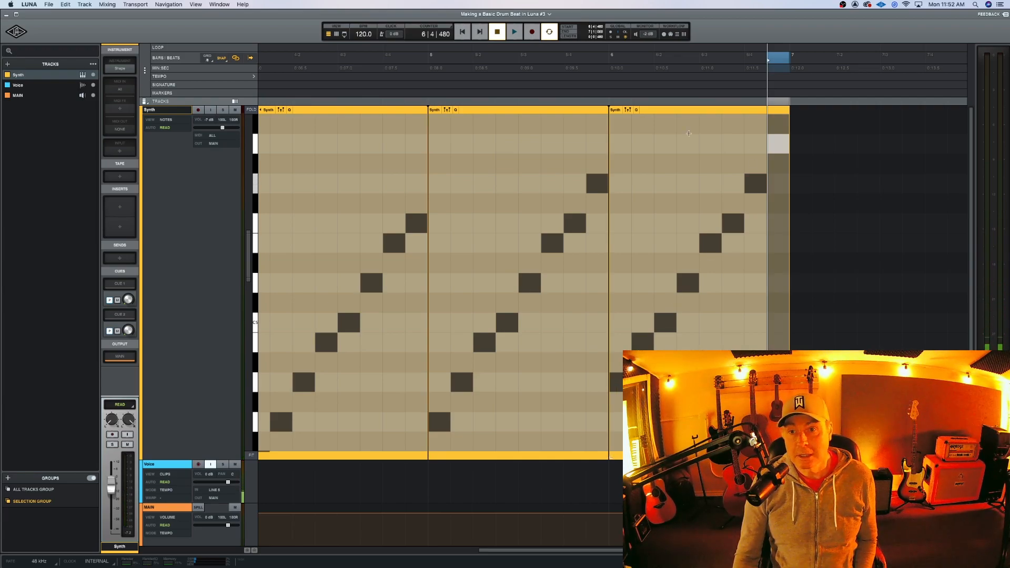
Step: Play back the bar 6 Synth clip on its own
{"action": "left_click", "coordinate": [680, 110]}
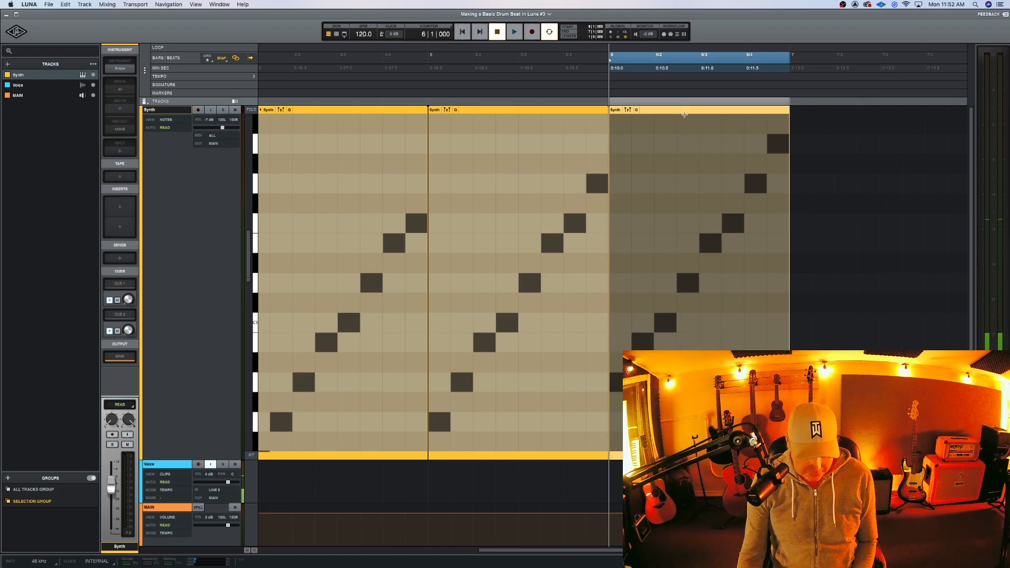
{"action": "key", "text": "r"}
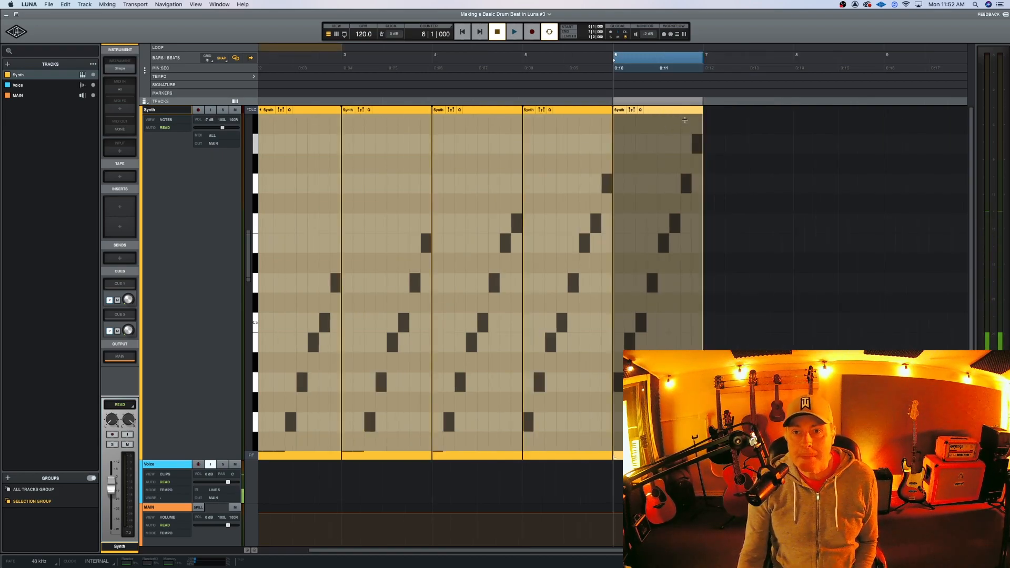
{"action": "key", "text": "t"}
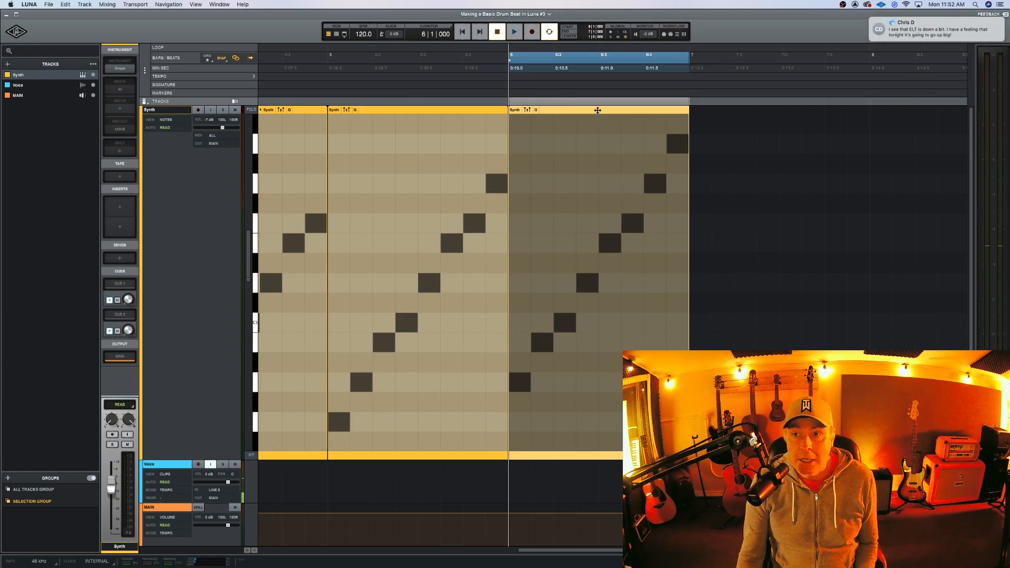
{"action": "key", "text": "space"}
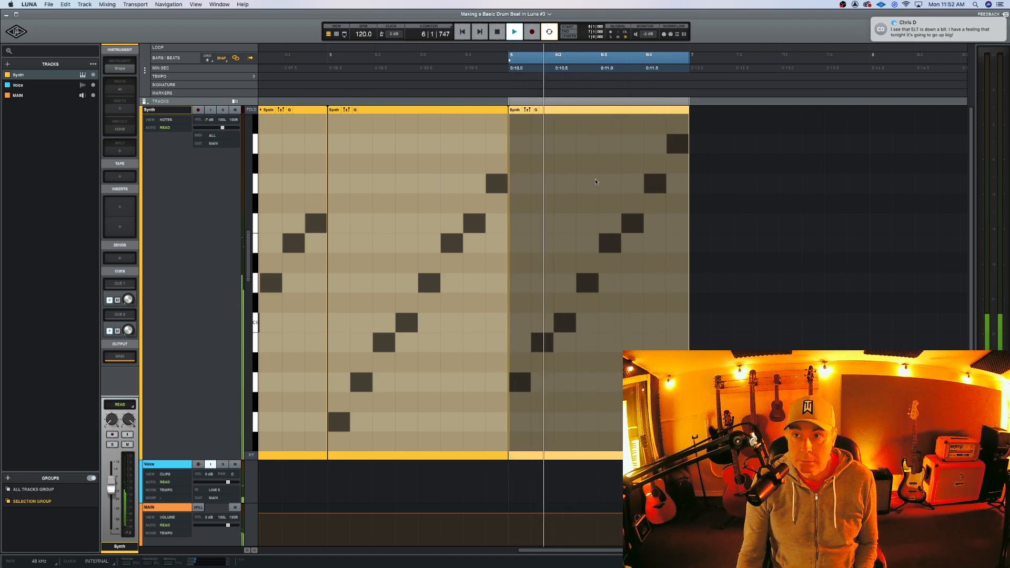
{"action": "key", "text": "space"}
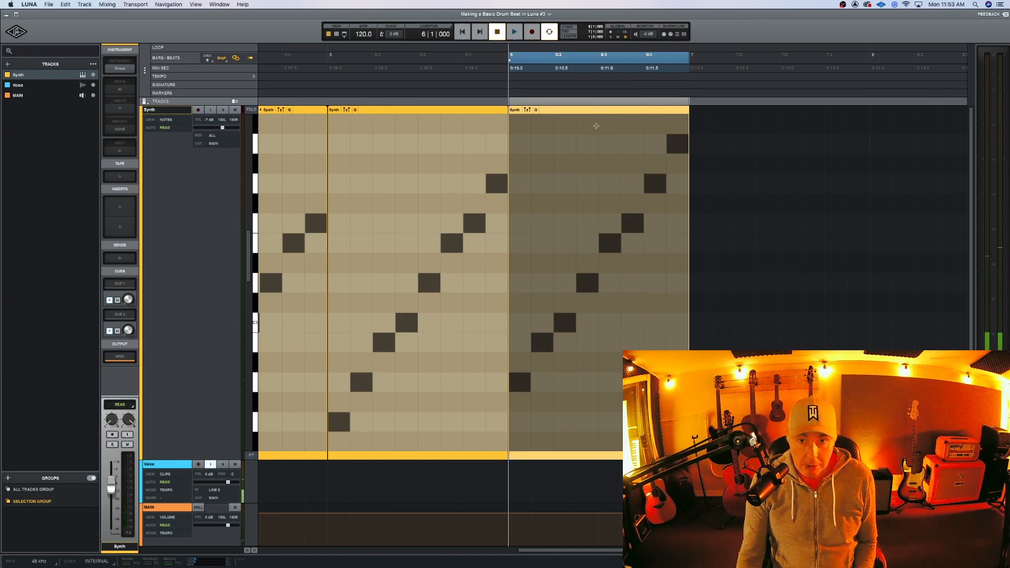
Step: Duplicate the bar 6 clip into bar 7 and make it a B-to-B scale without the low A, notes one eighth earlier, ending on high B
{"action": "key", "text": "super+d"}
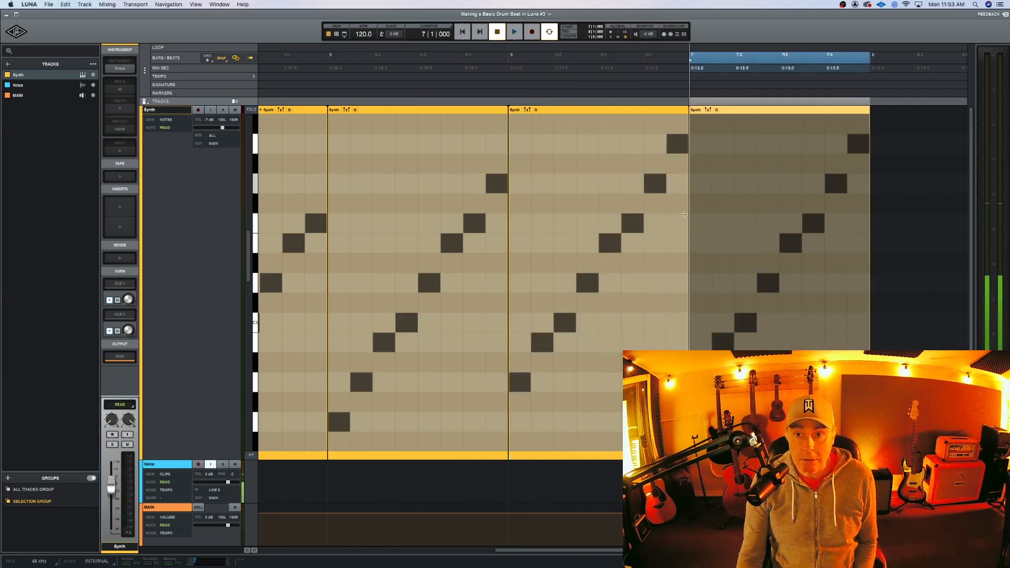
{"action": "left_click", "coordinate": [700, 382]}
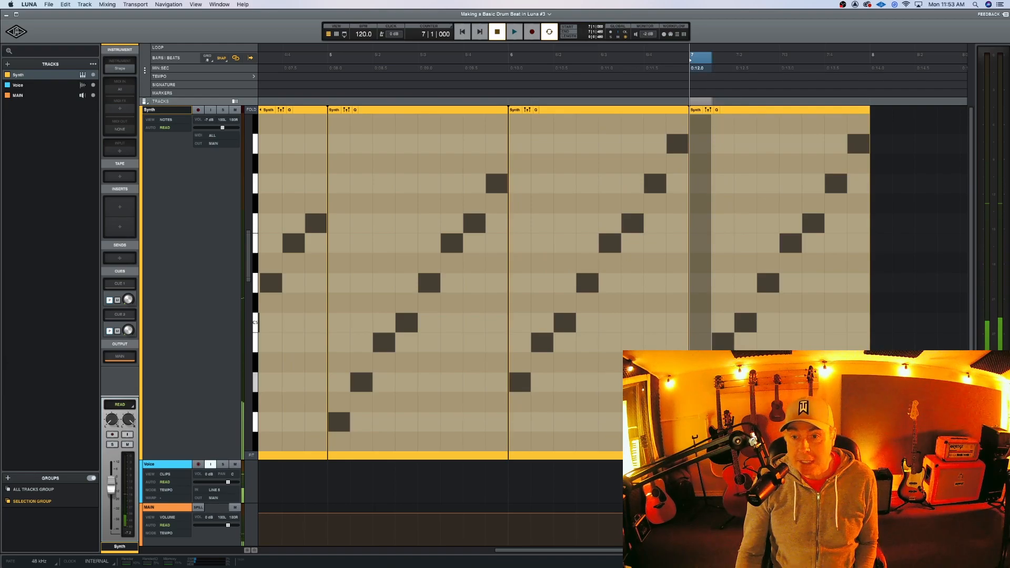
{"action": "left_click_drag", "start_coordinate": [717, 362], "coordinate": [864, 134]}
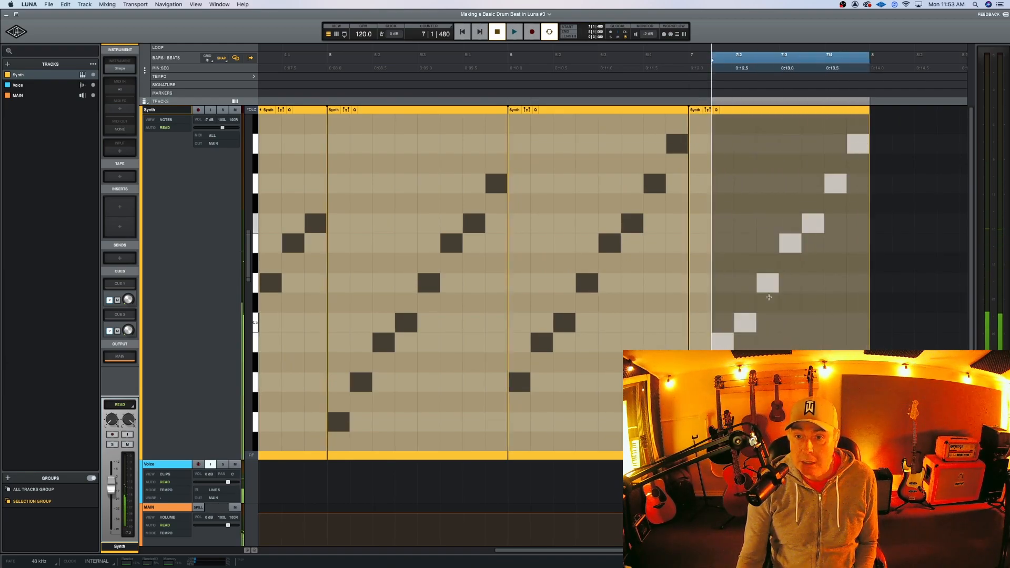
{"action": "left_click_drag", "start_coordinate": [722, 342], "coordinate": [700, 343]}
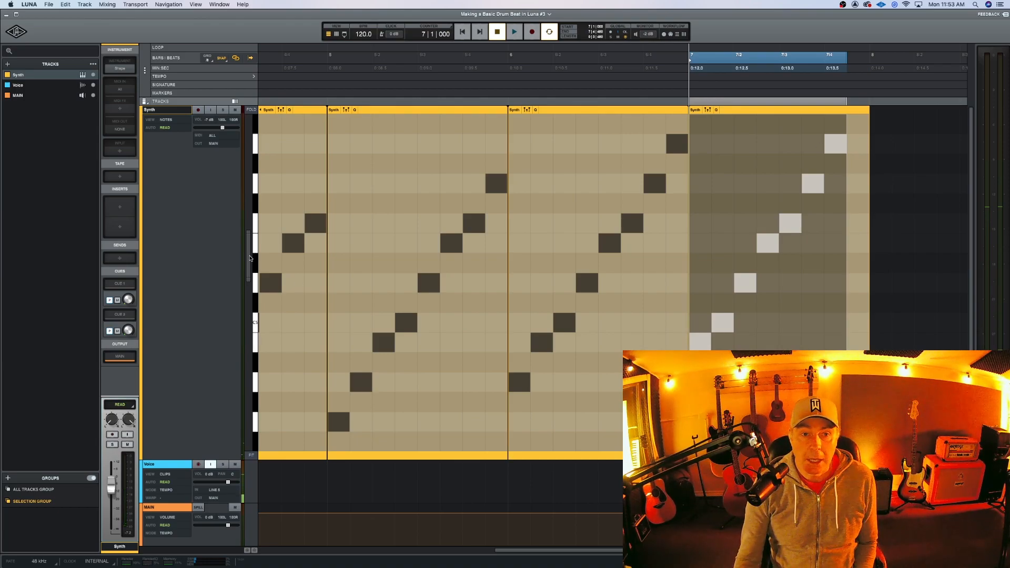
{"action": "scroll", "coordinate": [250, 257], "scroll_direction": "up", "scroll_amount": 2}
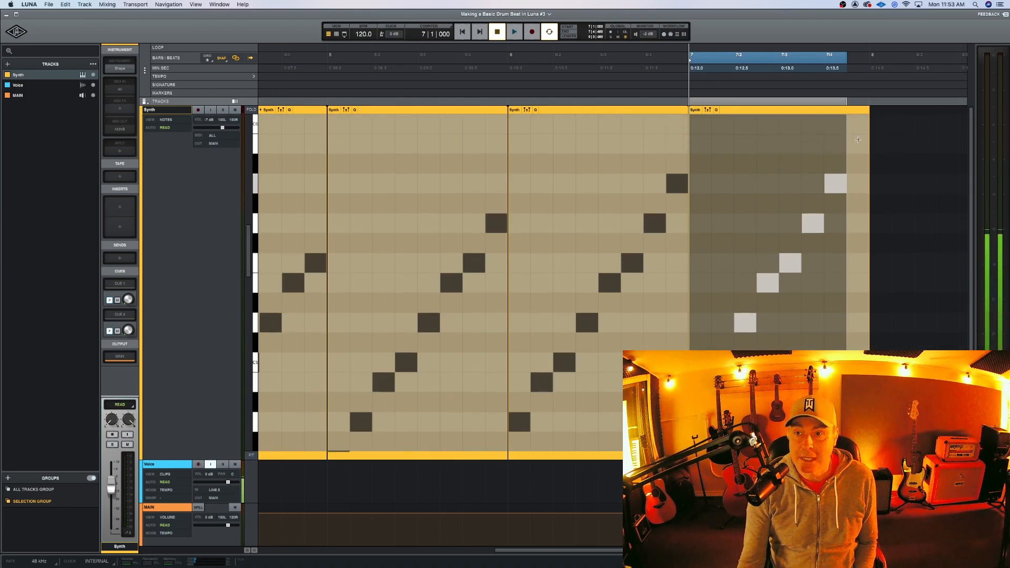
{"action": "double_click", "coordinate": [856, 138]}
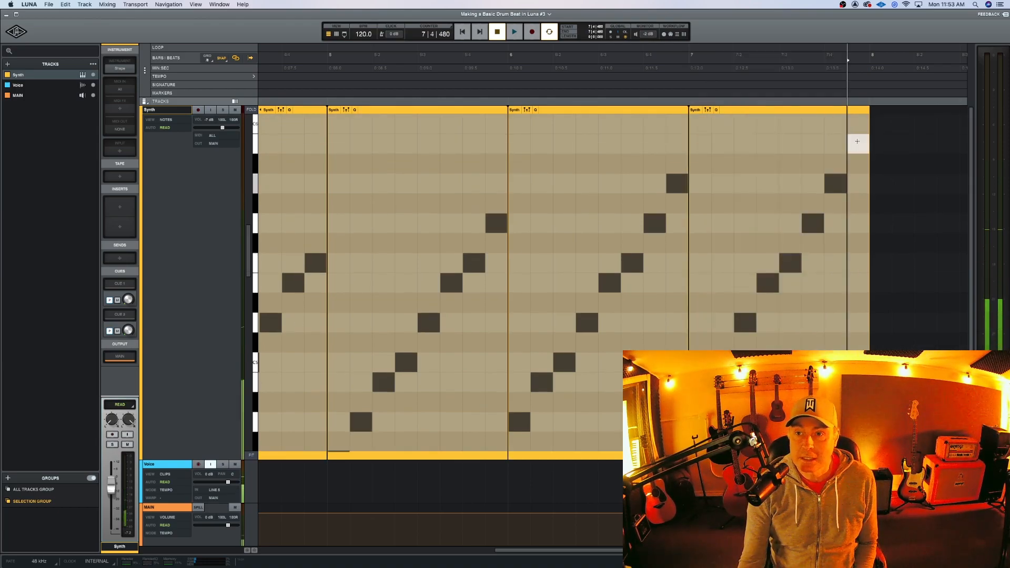
Step: Play back the bar 7 Synth clip on its own
{"action": "left_click", "coordinate": [763, 112]}
{"action": "key", "text": "space"}
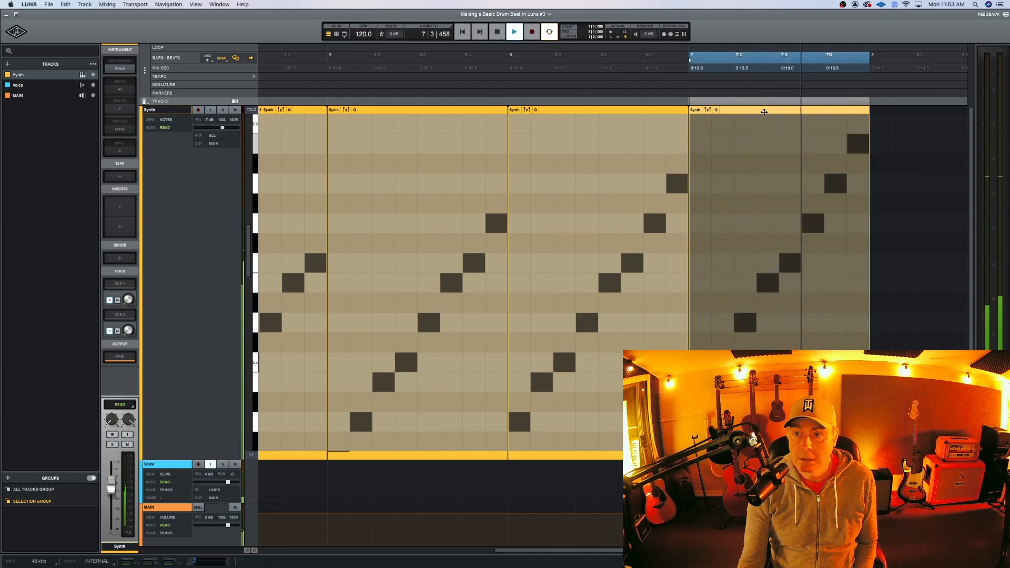
{"action": "key", "text": "space"}
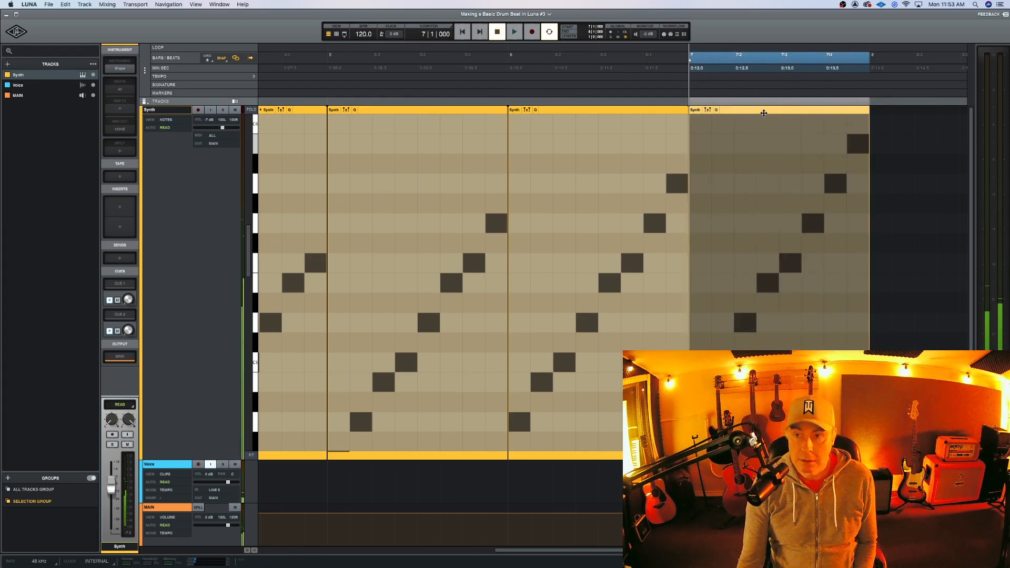
Step: Duplicate the B-to-B scale clip from bar 7 into bar 8 of the Synth track
{"action": "key", "text": "super+d"}
{"action": "scroll", "coordinate": [830, 228], "scroll_direction": "right", "scroll_amount": 5}
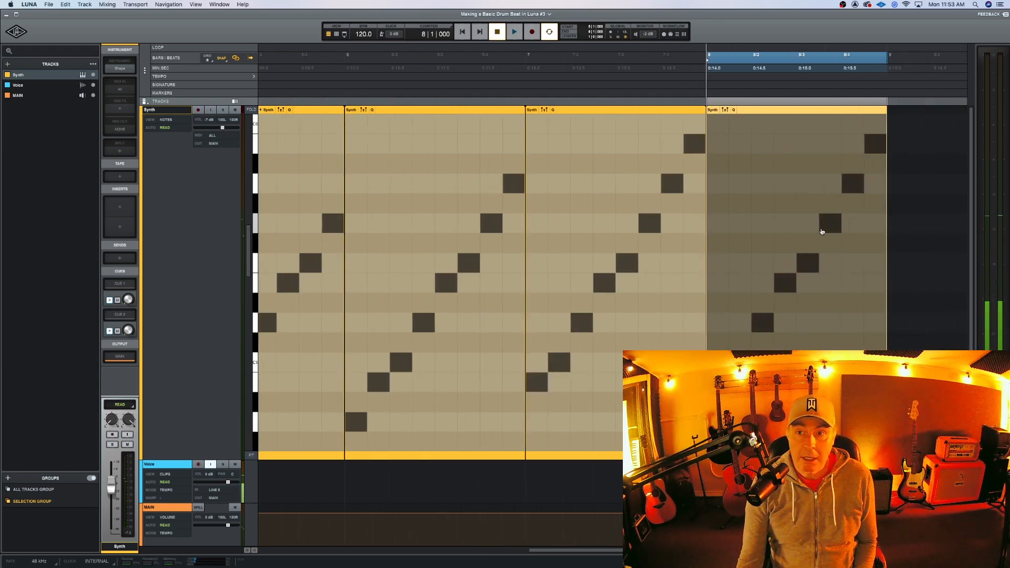
Step: Turn the bar 8 Synth clip into a C-to-C scale without the low B, notes one eighth earlier, ending on high C
{"action": "left_click", "coordinate": [709, 382]}
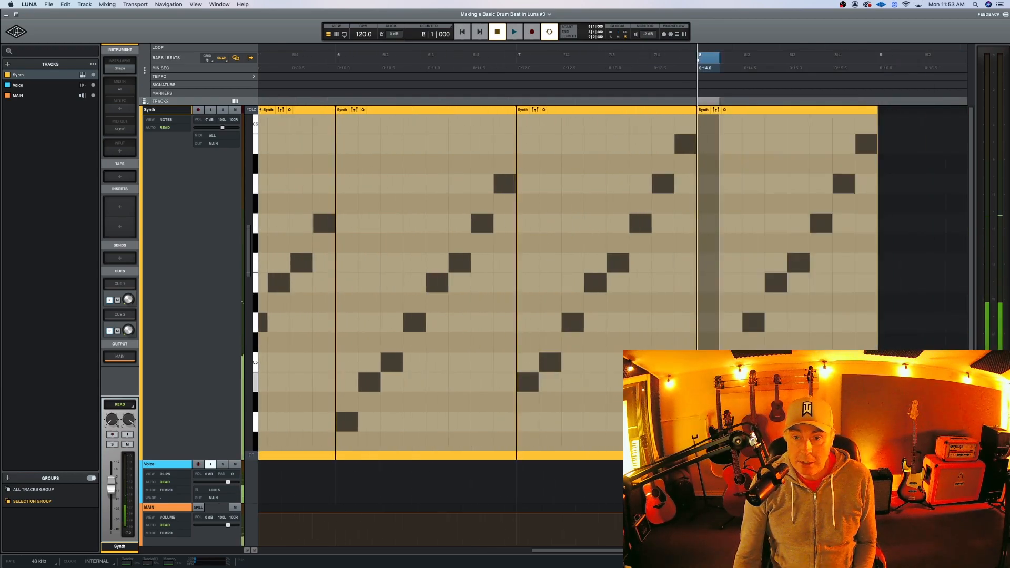
{"action": "left_click_drag", "start_coordinate": [725, 379], "coordinate": [877, 129]}
{"action": "key", "text": "Left"}
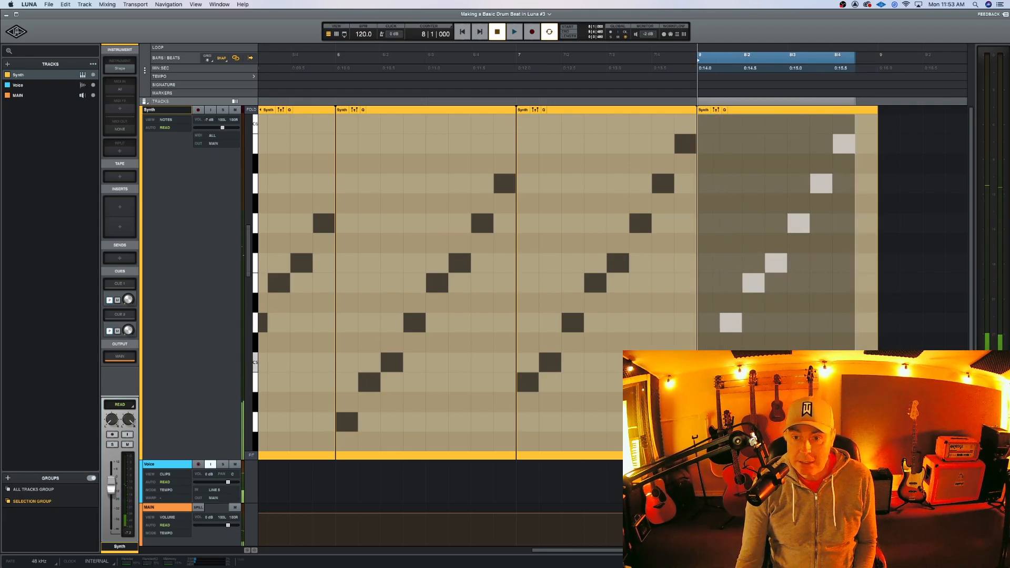
{"action": "key", "text": "space"}
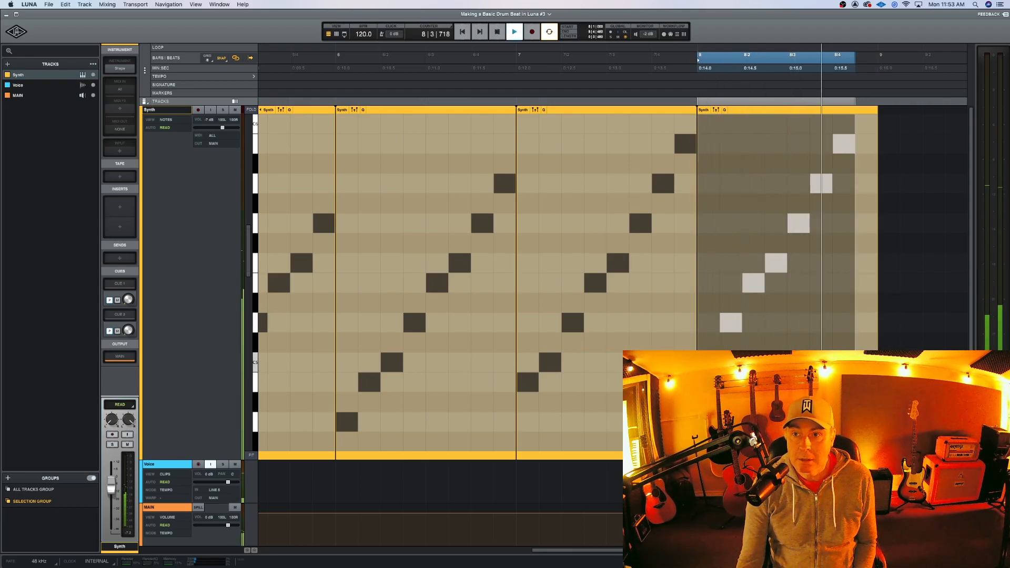
{"action": "key", "text": "space"}
{"action": "double_click", "coordinate": [865, 124]}
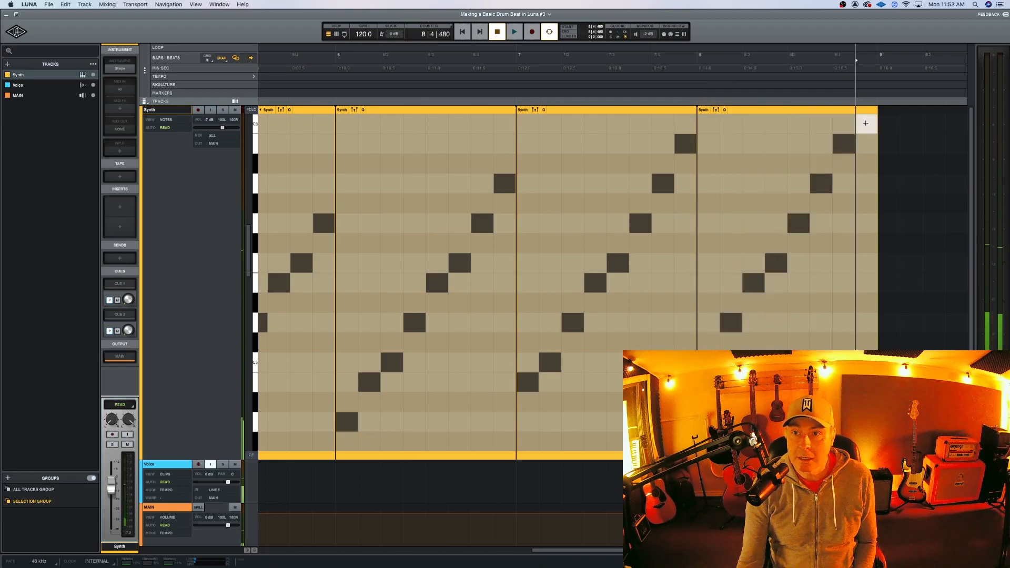
Step: Play back all eight one-bar Synth scale clips from the start of bar 1
{"action": "left_click", "coordinate": [788, 109]}
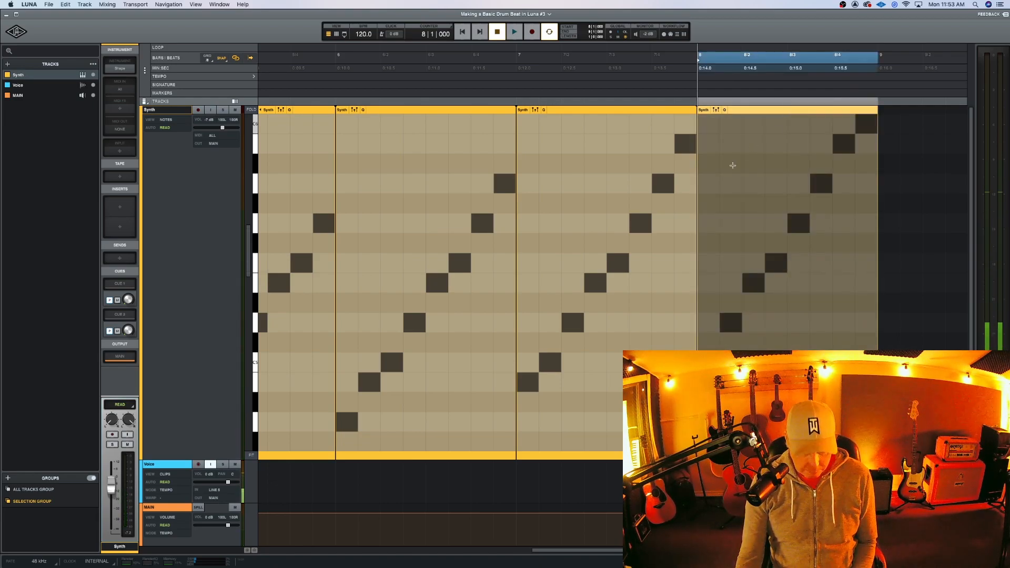
{"action": "key", "text": "r"}
{"action": "key", "text": "r"}
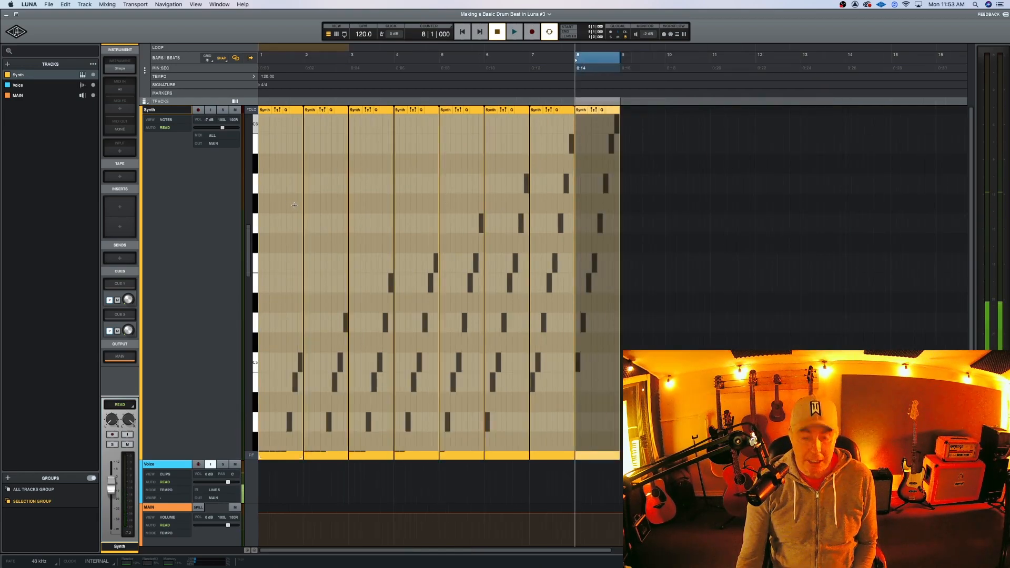
{"action": "key", "text": "Return"}
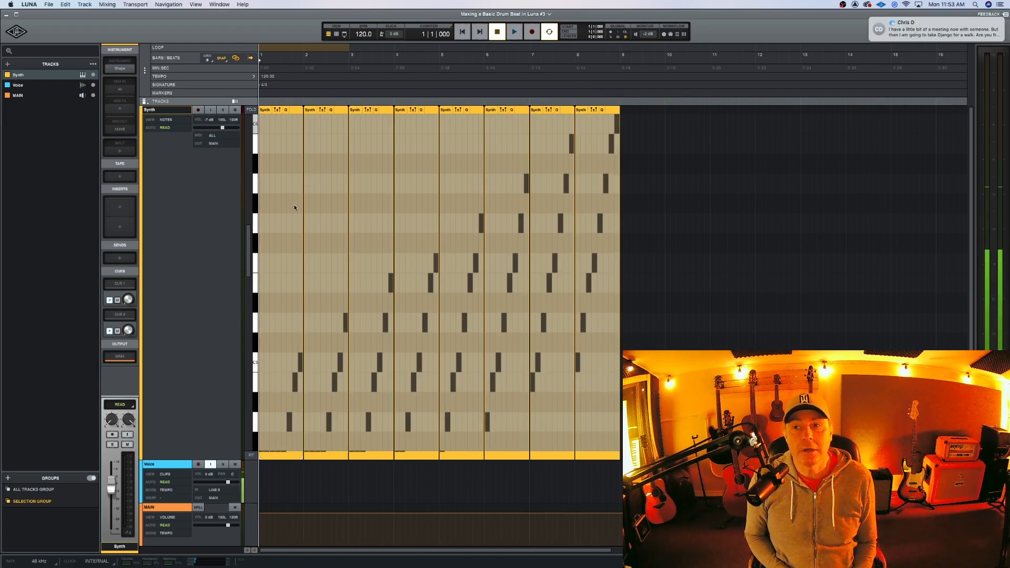
{"action": "key", "text": "space"}
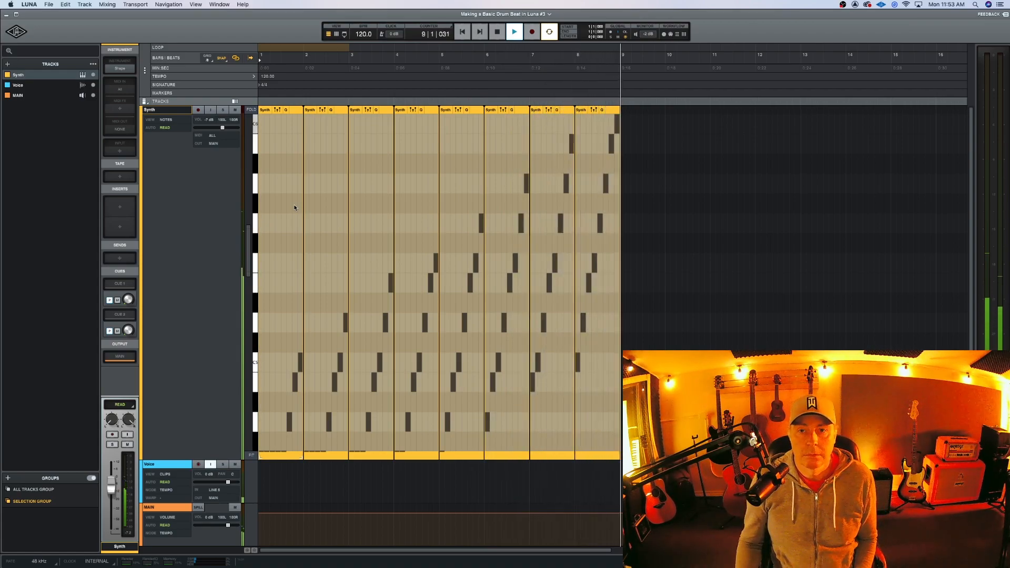
{"action": "key", "text": "space"}
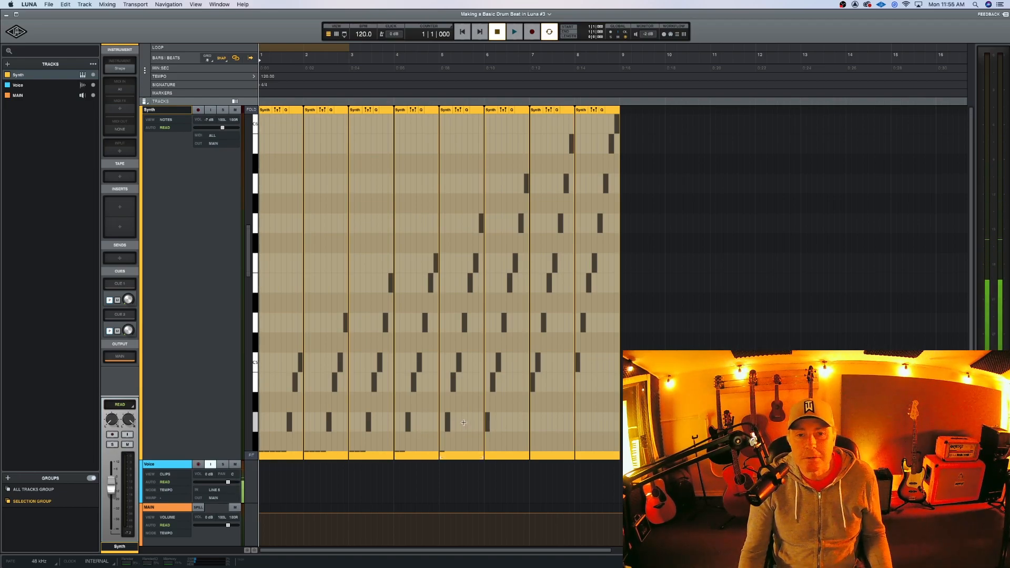
Step: Delete the Synth scale clips in bars 2, 3, 7 and 8
{"action": "left_click", "coordinate": [340, 110]}
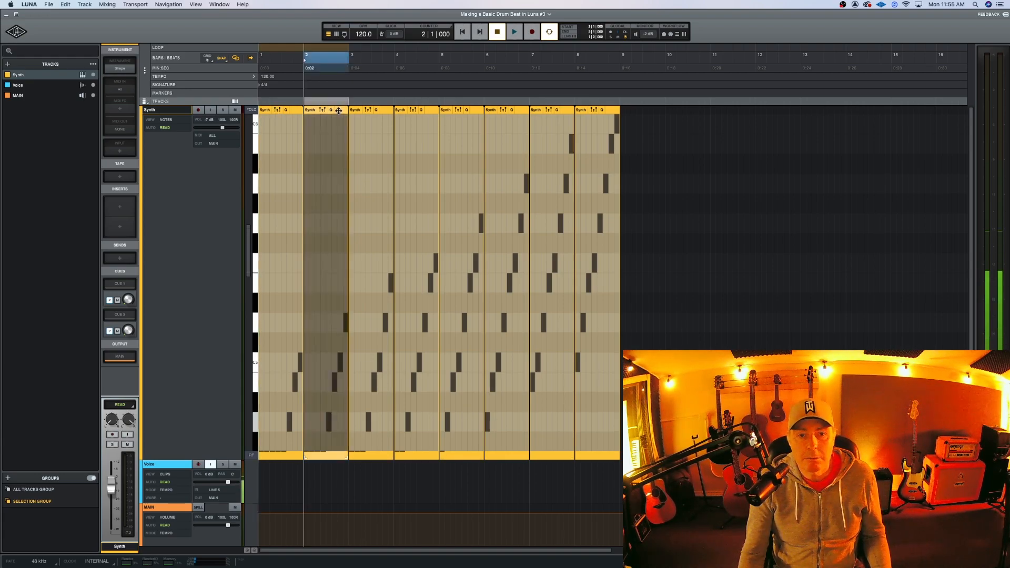
{"action": "left_click", "coordinate": [382, 112], "text": "shift"}
{"action": "key", "text": "Delete"}
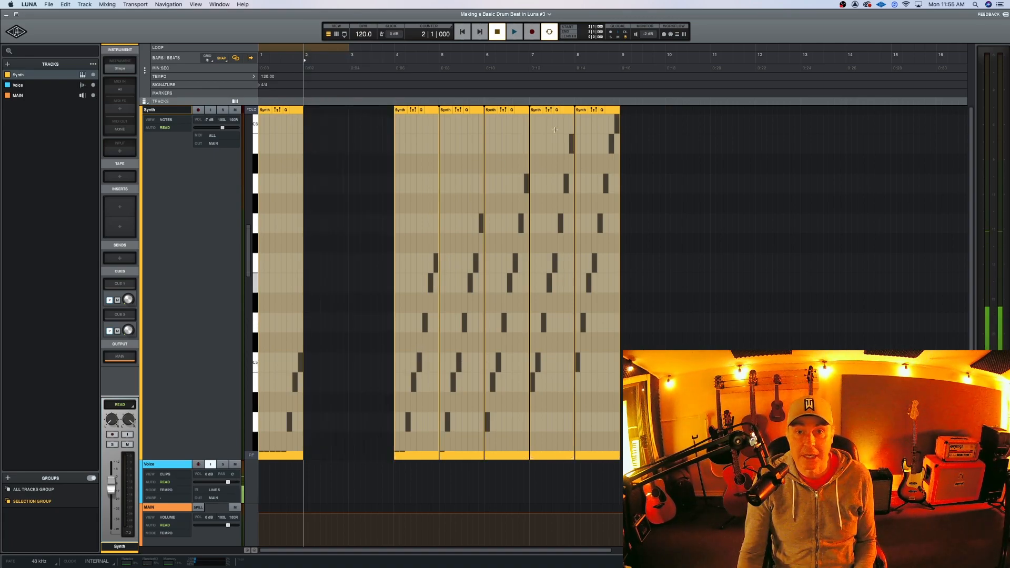
{"action": "left_click", "coordinate": [566, 109]}
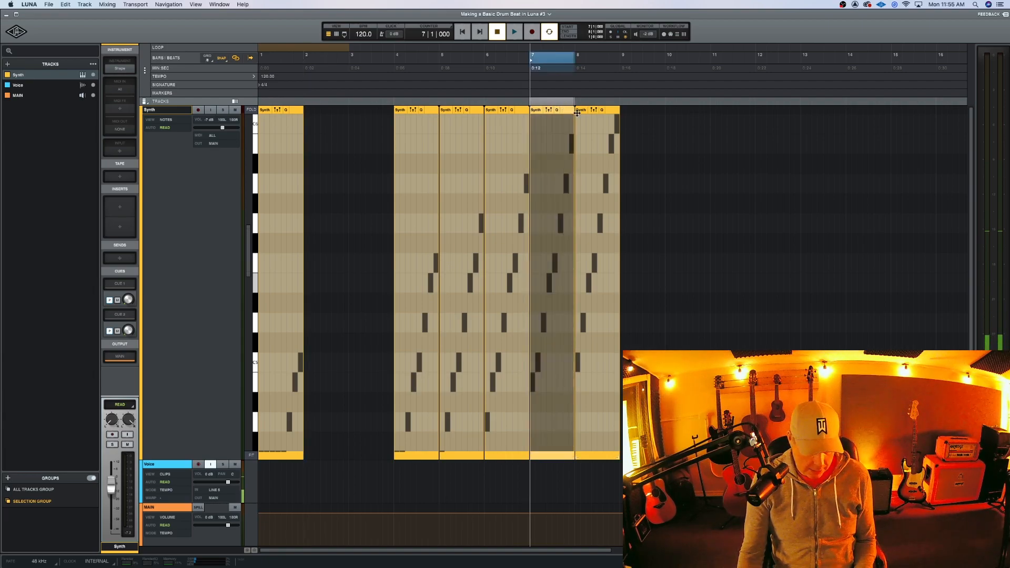
{"action": "key", "text": "Delete"}
{"action": "left_click", "coordinate": [578, 112]}
{"action": "key", "text": "Delete"}
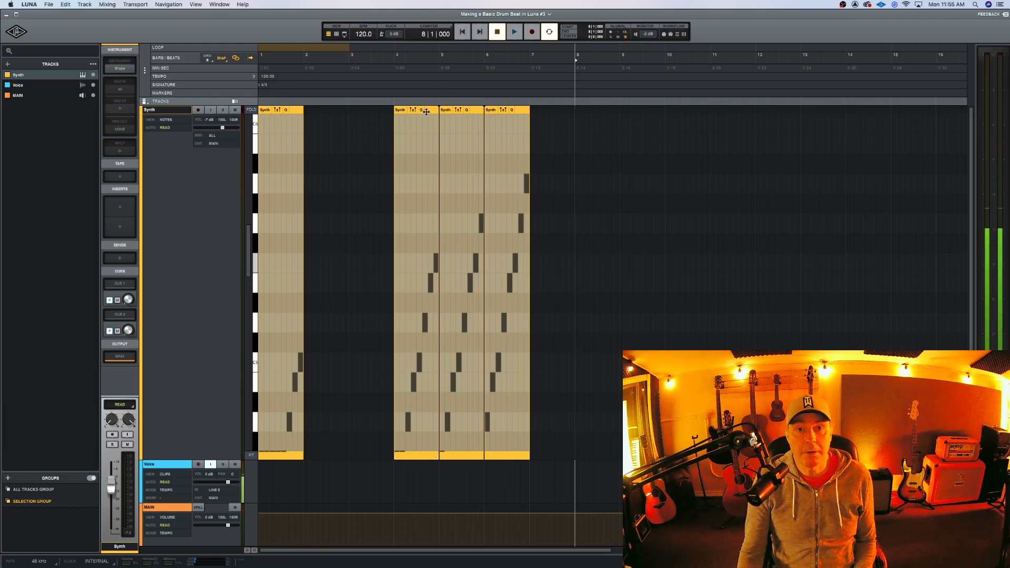
Step: Move the C-scale clip from bar 1 to bar 2 and the F-scale clip from bar 4 to bar 1
{"action": "left_click_drag", "start_coordinate": [294, 112], "coordinate": [345, 113]}
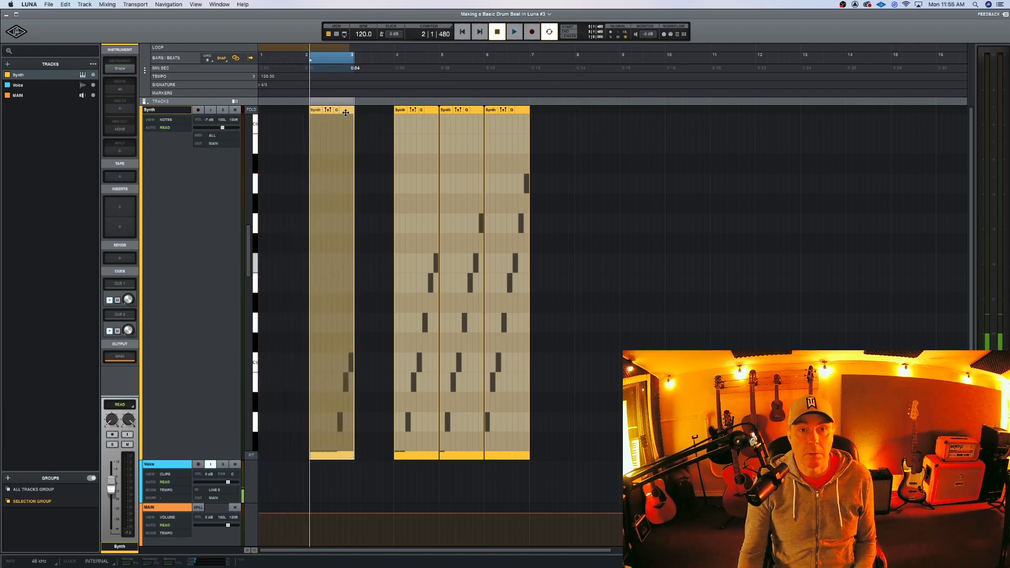
{"action": "left_click_drag", "start_coordinate": [427, 110], "coordinate": [340, 111]}
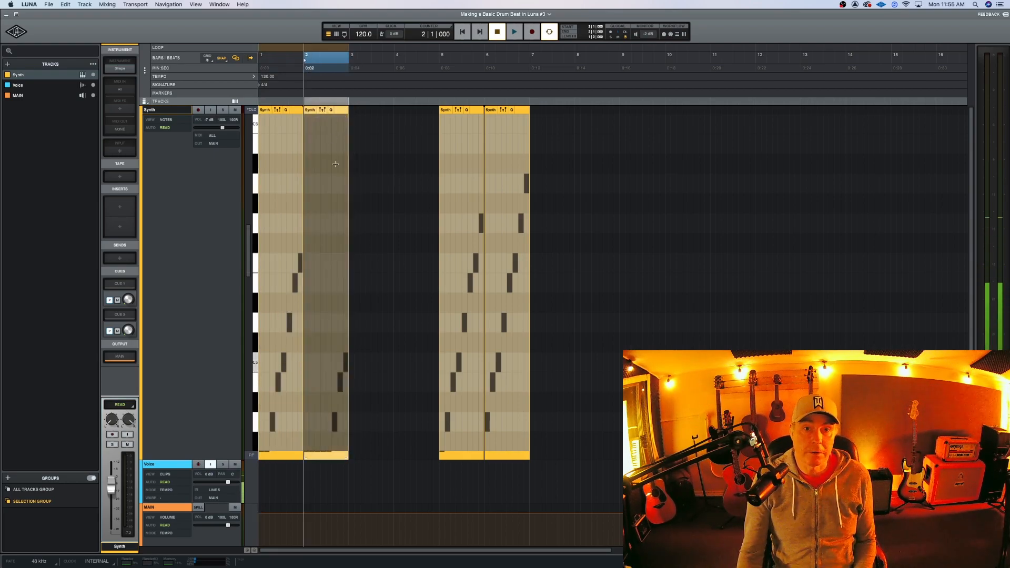
{"action": "scroll", "coordinate": [340, 207], "scroll_direction": "down", "scroll_amount": 2}
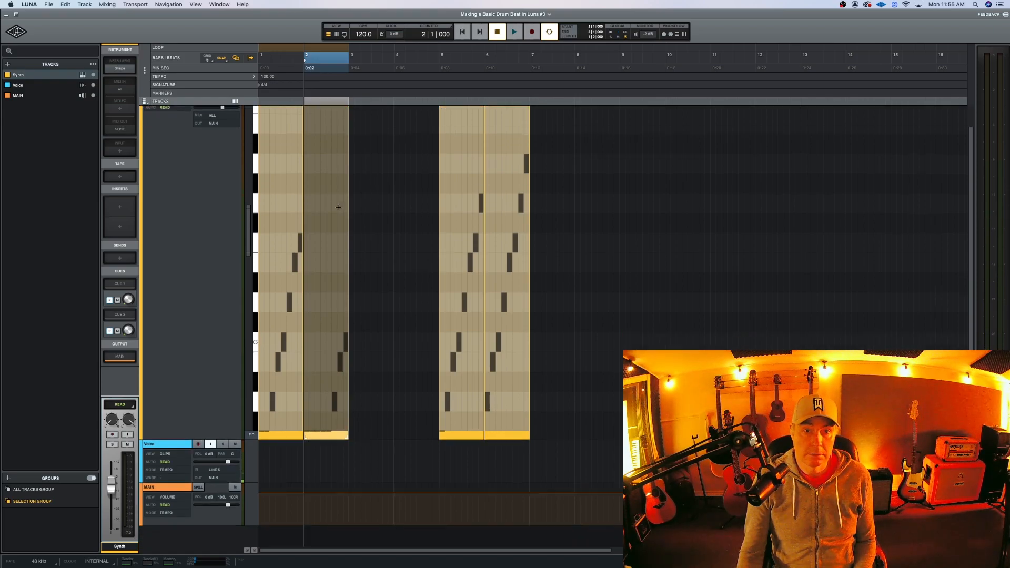
{"action": "scroll", "coordinate": [252, 198], "scroll_direction": "up", "scroll_amount": 4}
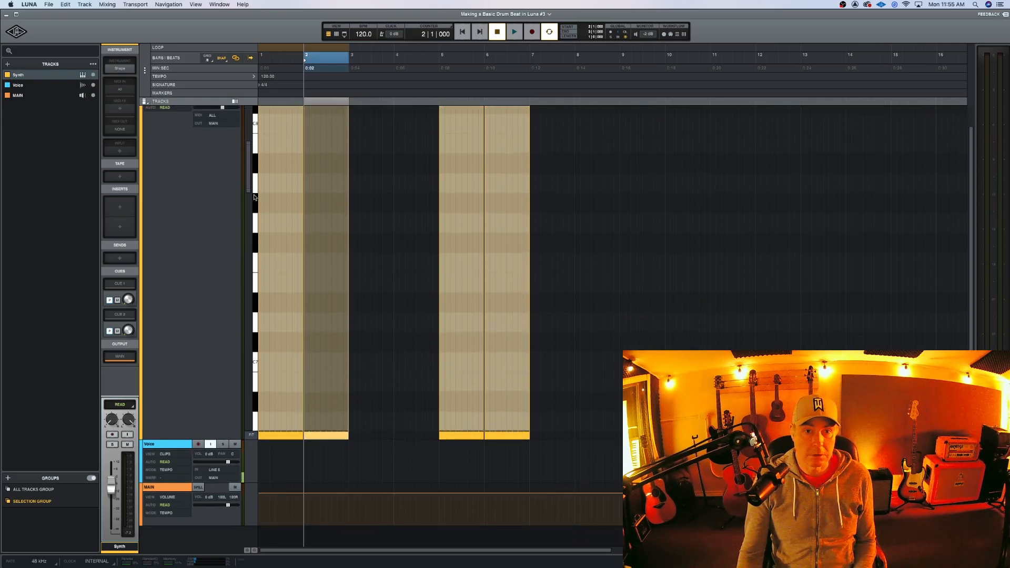
{"action": "scroll", "coordinate": [255, 196], "scroll_direction": "down", "scroll_amount": 6}
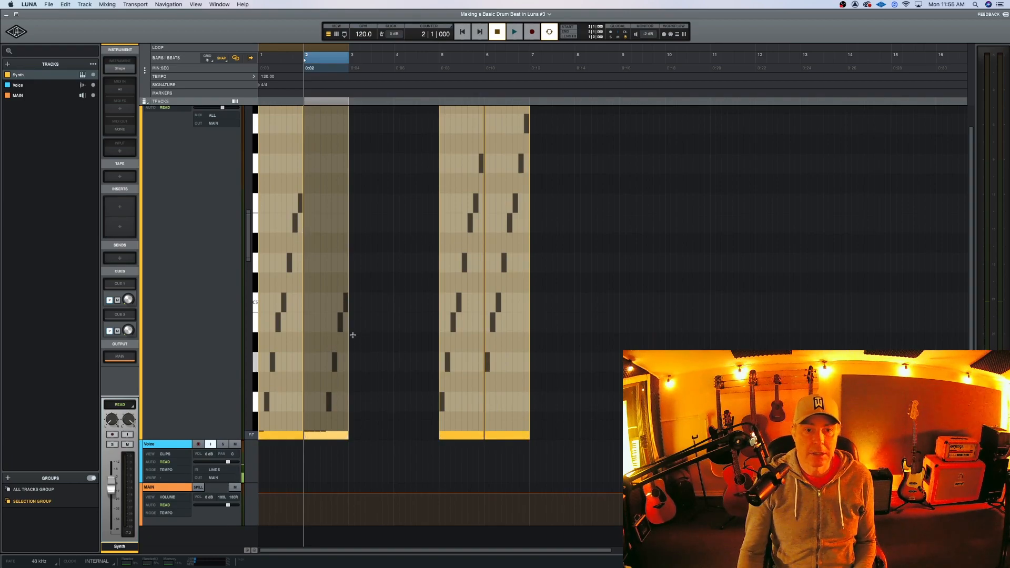
{"action": "scroll", "coordinate": [459, 228], "scroll_direction": "up", "scroll_amount": 1}
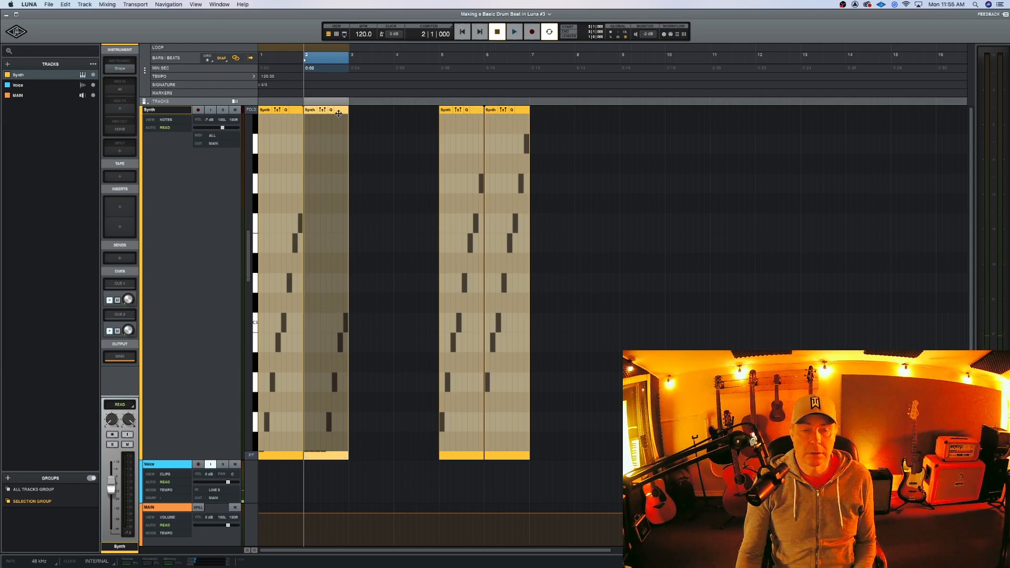
Step: Fill bars 3 to 6 with a copy of the C-scale clip, the G-scale clip and two A-scale clips
{"action": "key", "text": "super+d"}
{"action": "left_click_drag", "start_coordinate": [478, 111], "coordinate": [433, 116]}
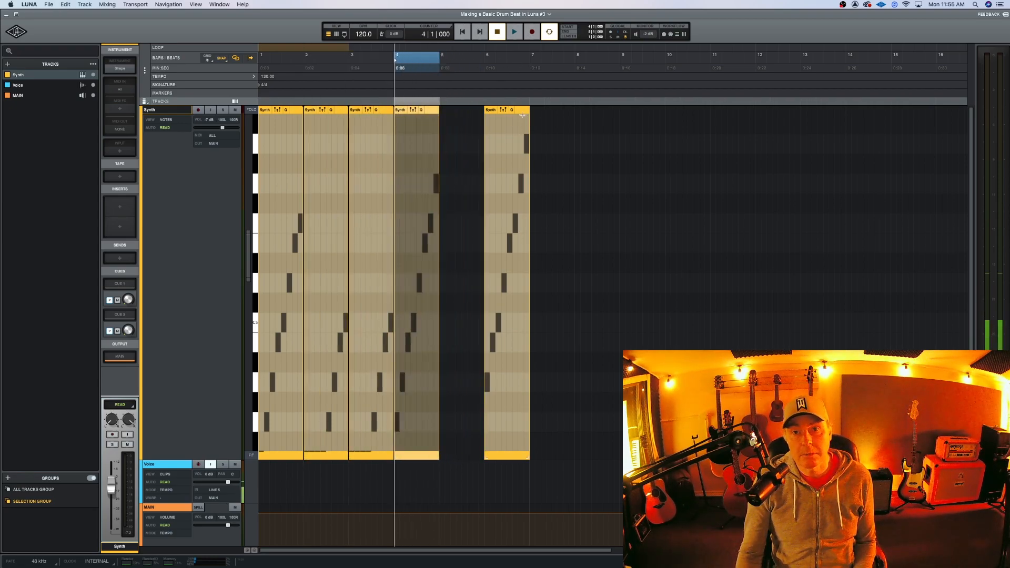
{"action": "left_click_drag", "start_coordinate": [521, 110], "coordinate": [473, 118]}
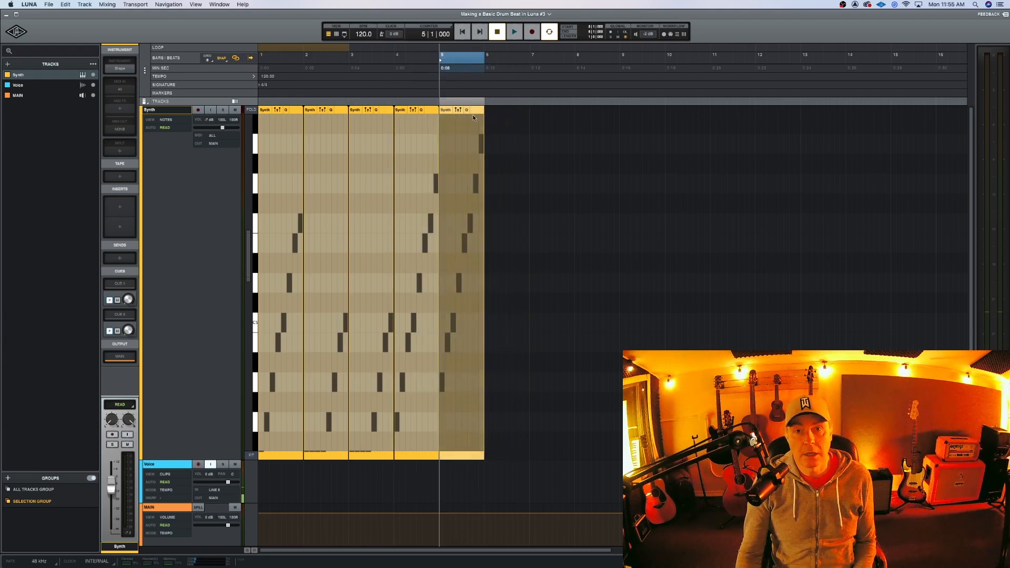
{"action": "left_click", "coordinate": [294, 109]}
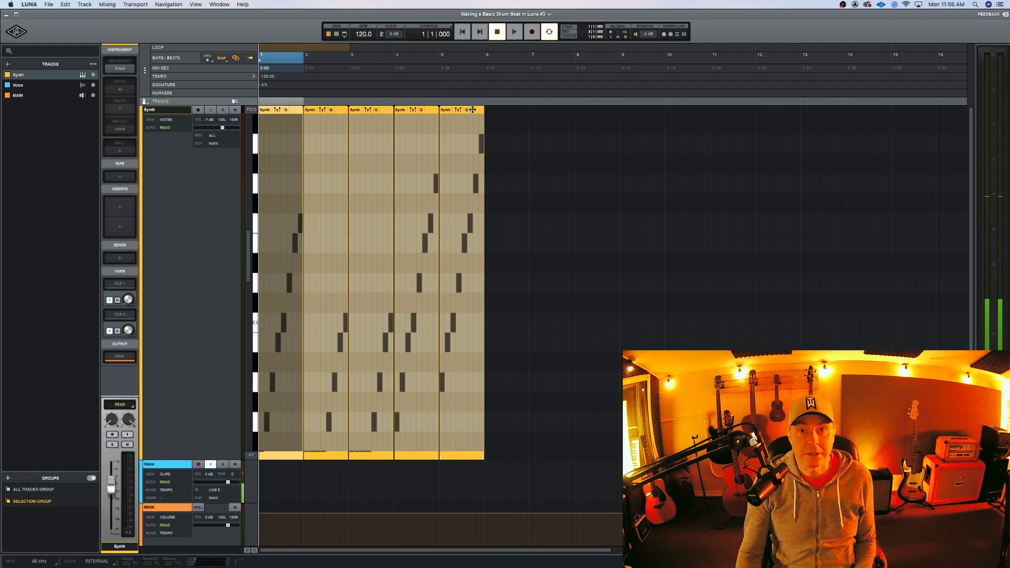
{"action": "left_click", "coordinate": [471, 110]}
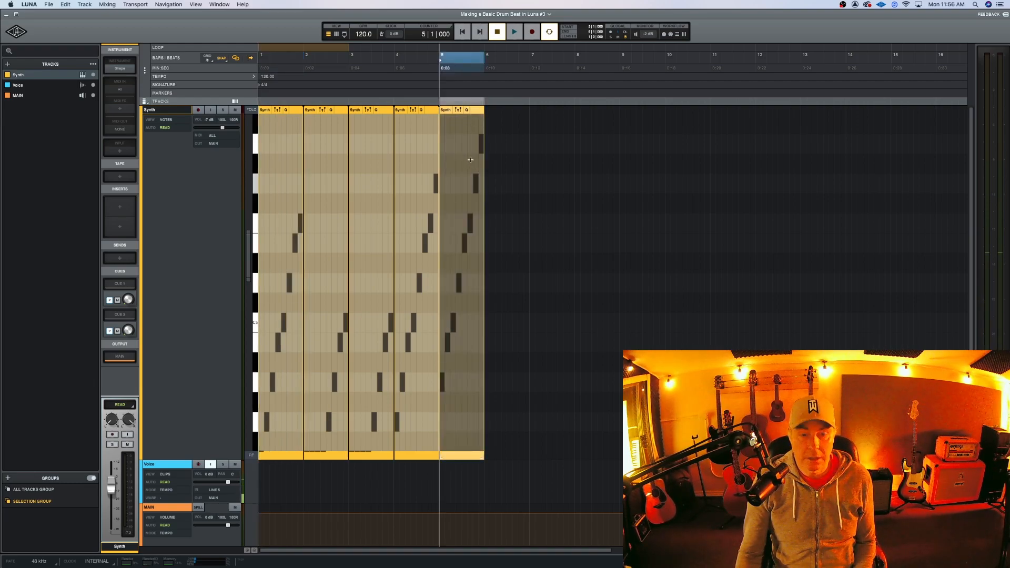
{"action": "key", "text": "super+d"}
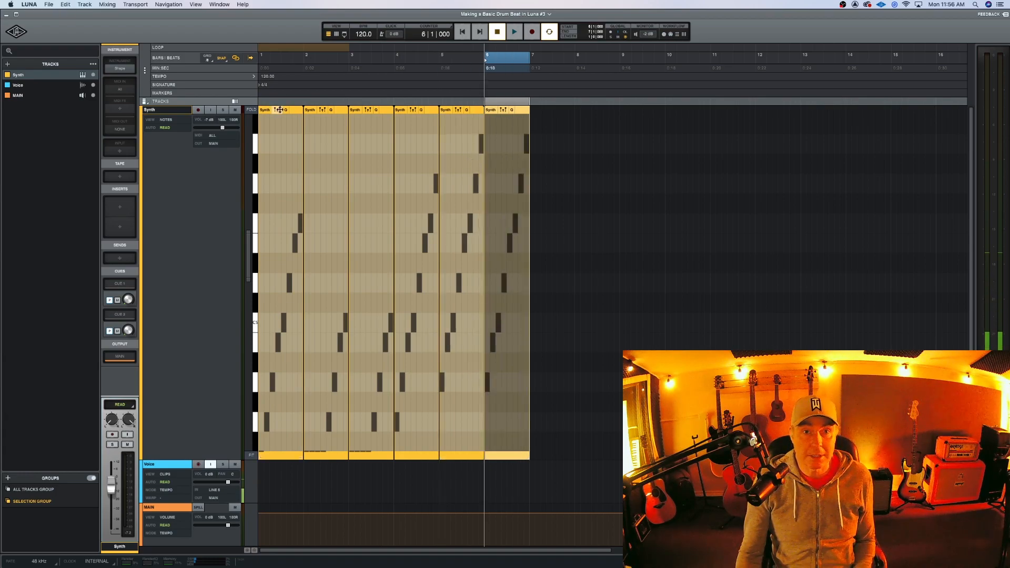
Step: Play back the rearranged Synth clips from bar 1 through bar 6
{"action": "left_click", "coordinate": [298, 109]}
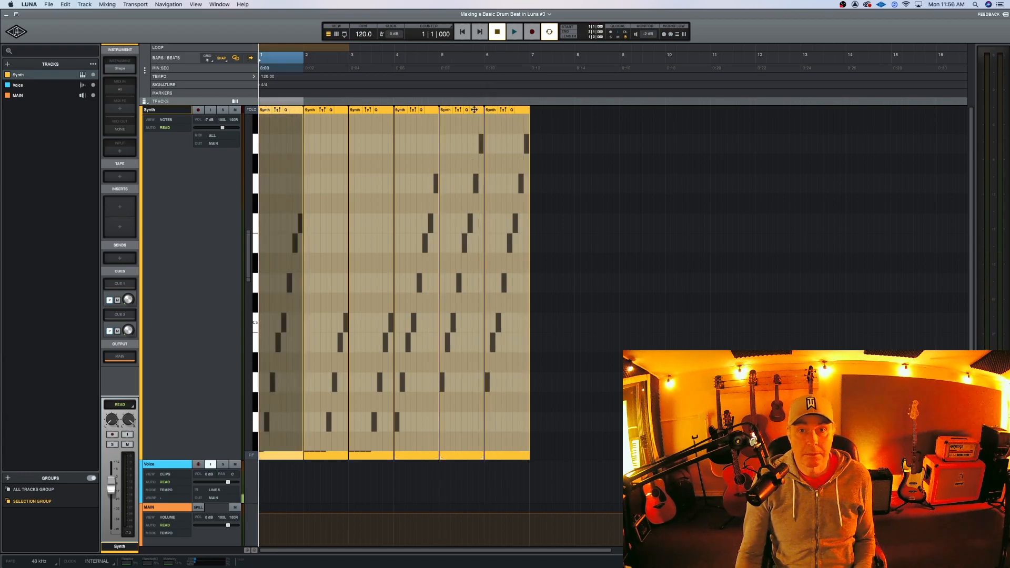
{"action": "left_click", "coordinate": [523, 110], "text": "shift"}
{"action": "key", "text": "space"}
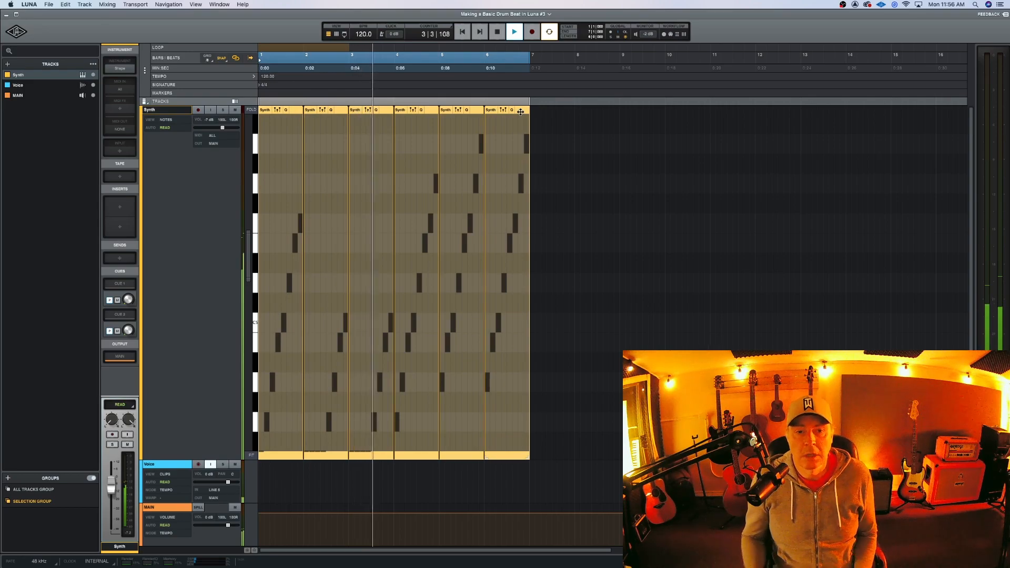
{"action": "key", "text": "space"}
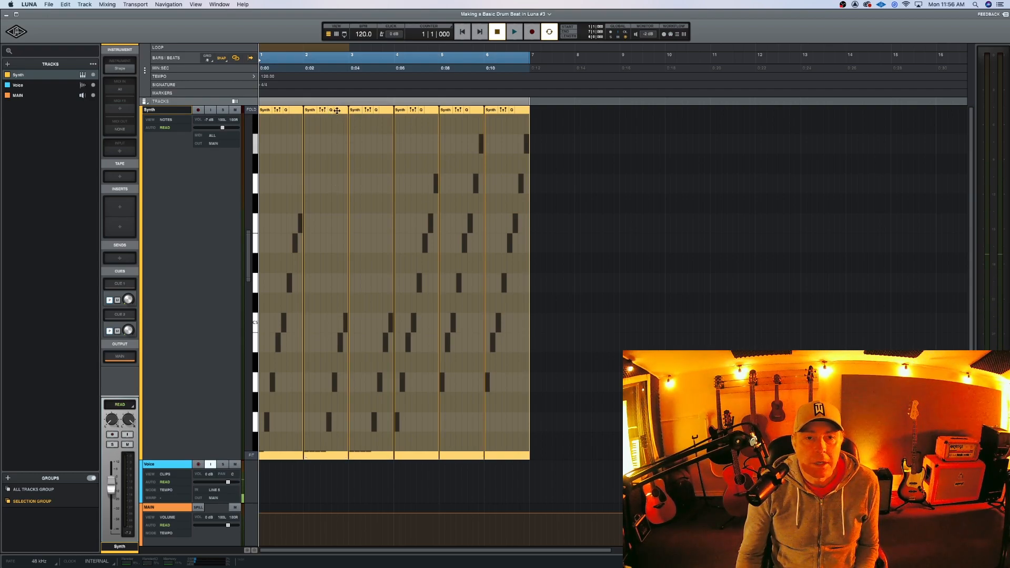
Step: Play back the C-scale clip in bar 2 on its own
{"action": "left_click", "coordinate": [648, 196]}
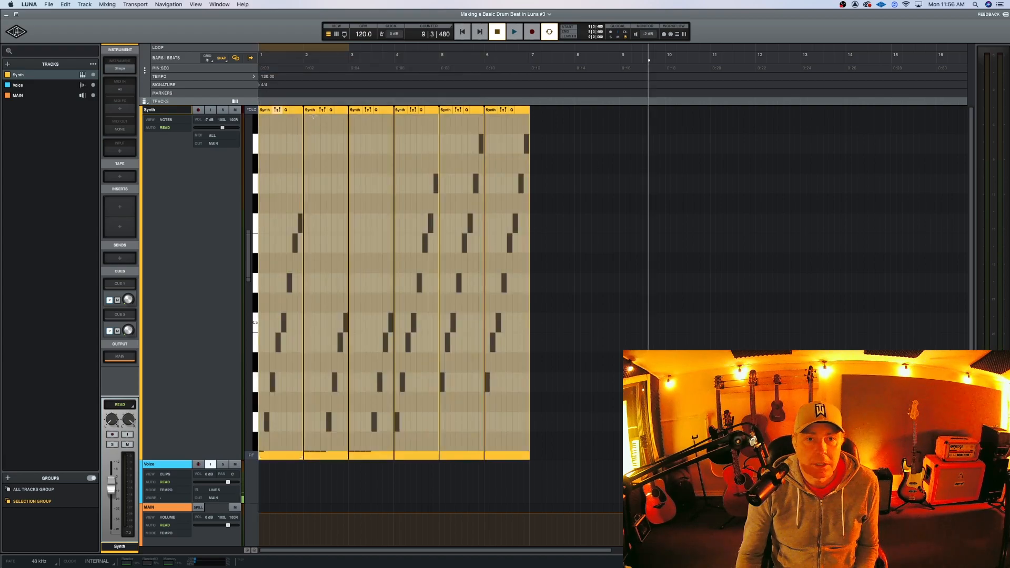
{"action": "left_click", "coordinate": [342, 109]}
{"action": "key", "text": "space"}
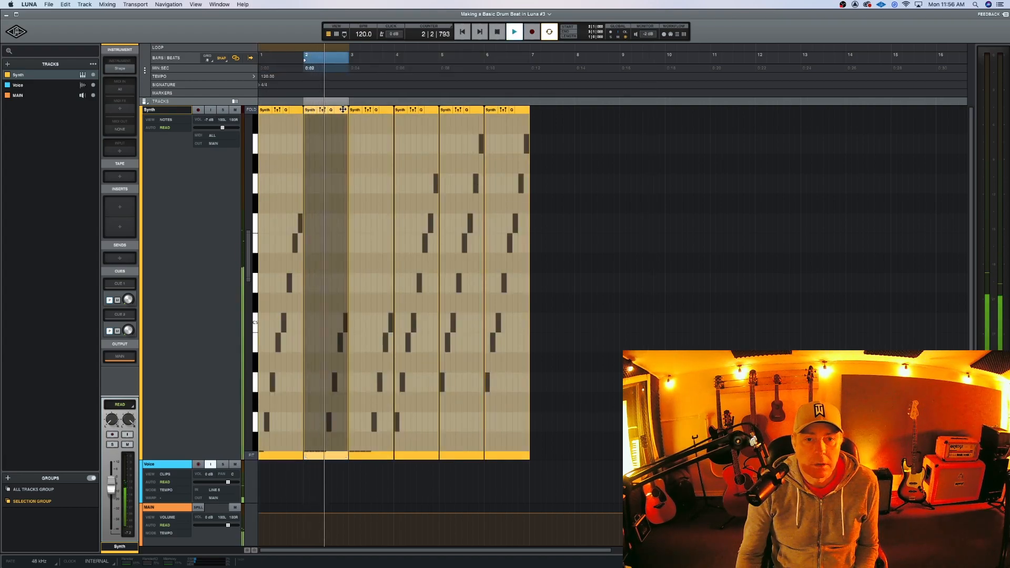
{"action": "key", "text": "space"}
Step: Move the F-scale clip from bar 1 to bar 7 and the C-scale clip from bar 2 to bar 1
{"action": "left_click_drag", "start_coordinate": [293, 141], "coordinate": [564, 141]}
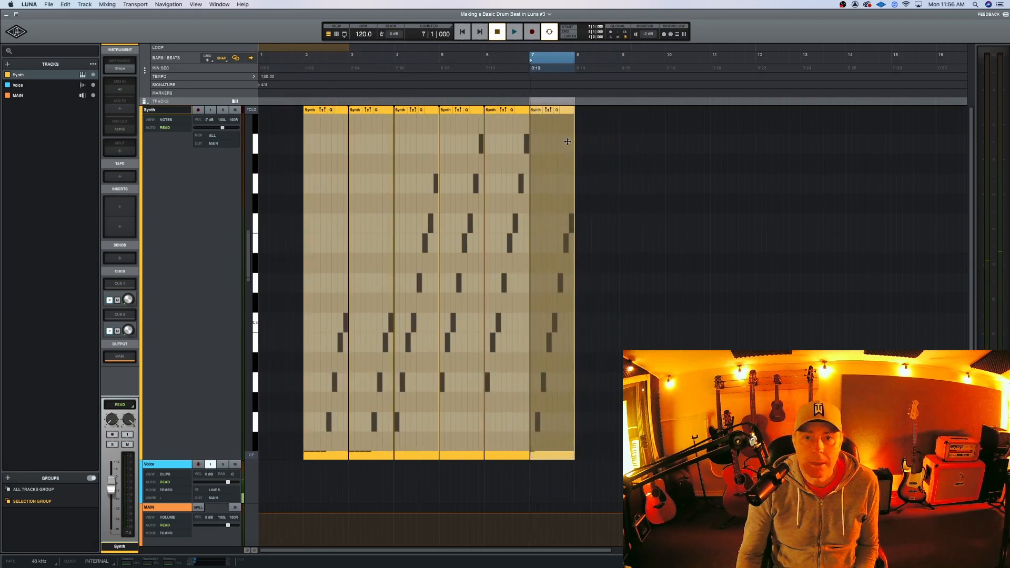
{"action": "left_click_drag", "start_coordinate": [341, 110], "coordinate": [294, 111]}
Step: Delete the D, F, A and B notes from the C-scale clip in bar 1
{"action": "scroll", "coordinate": [300, 290], "scroll_direction": "down", "scroll_amount": 1}
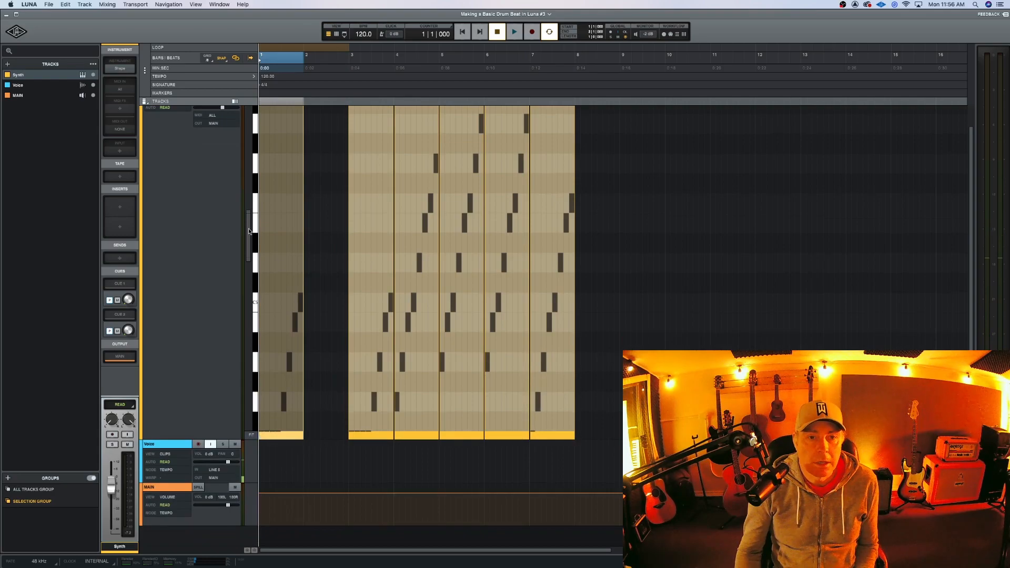
{"action": "left_click_drag", "start_coordinate": [249, 227], "coordinate": [247, 249]}
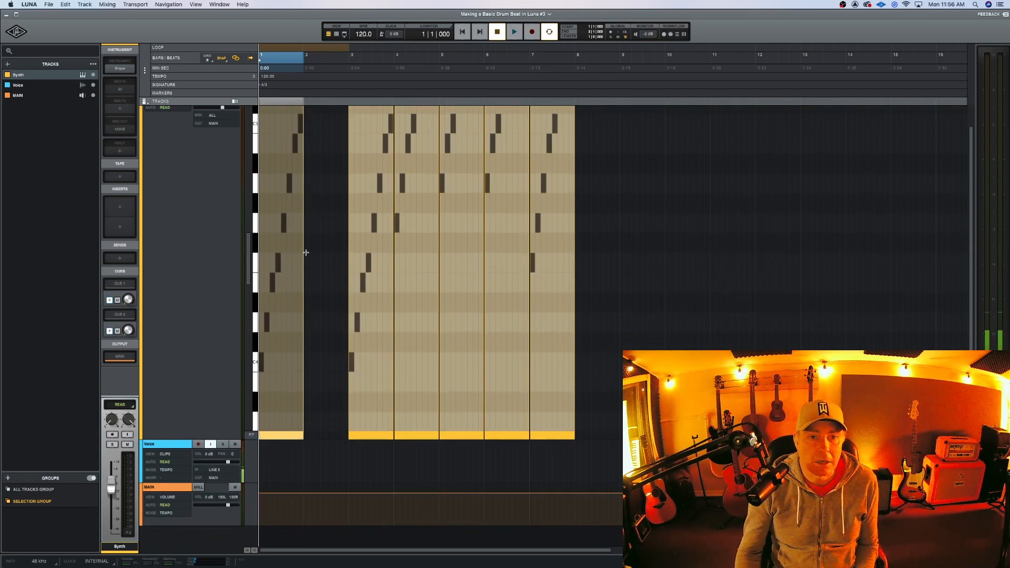
{"action": "key", "text": "t"}
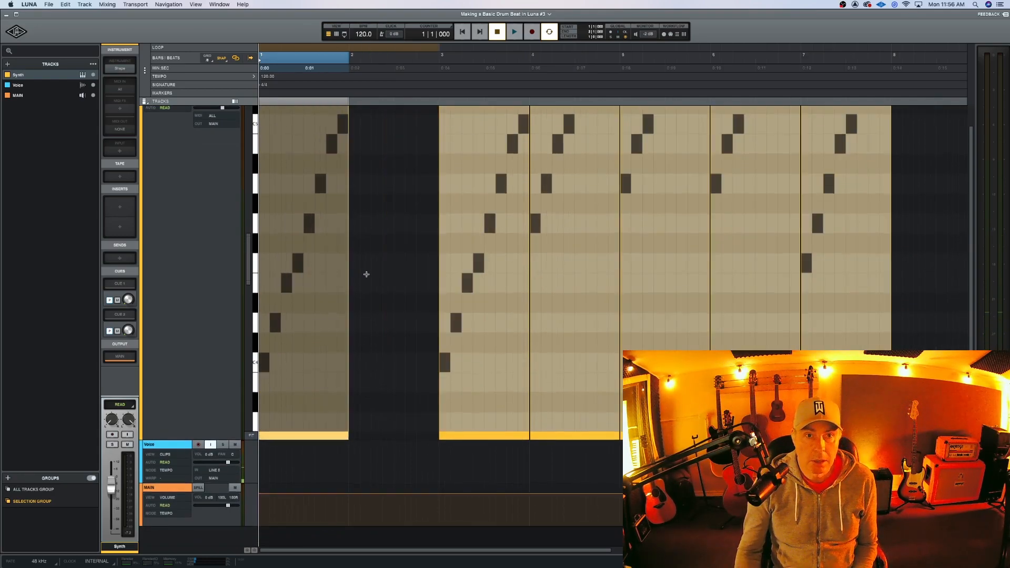
{"action": "scroll", "coordinate": [366, 274], "scroll_direction": "up", "scroll_amount": 1}
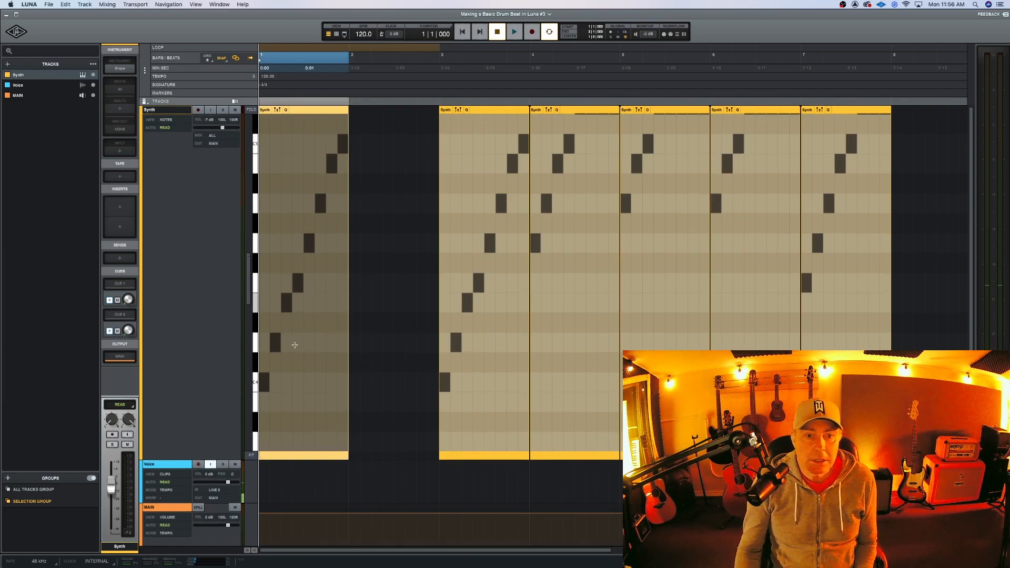
{"action": "key", "text": "t"}
{"action": "key", "text": "t"}
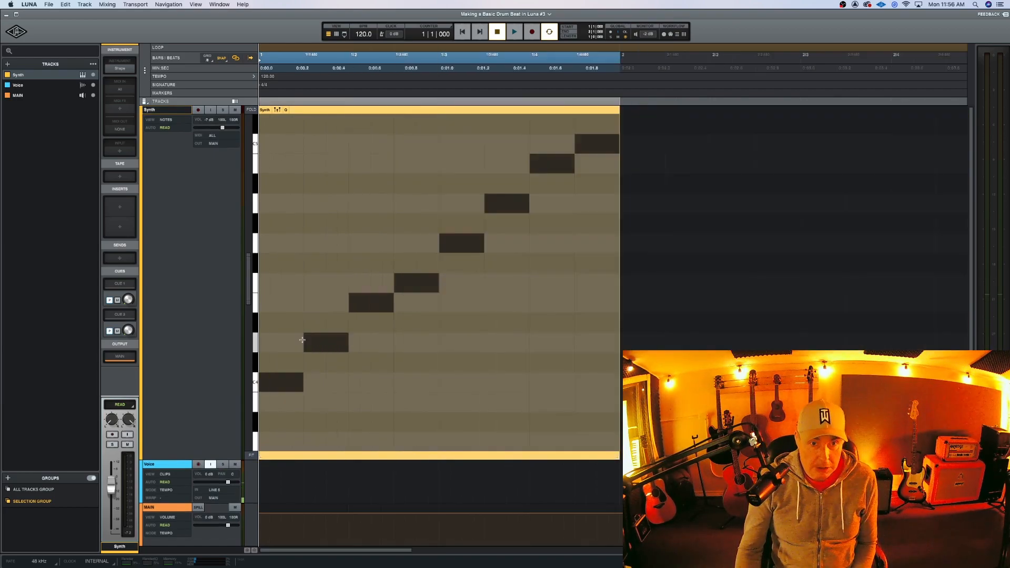
{"action": "scroll", "coordinate": [308, 351], "scroll_direction": "right", "scroll_amount": 2}
{"action": "scroll", "coordinate": [308, 349], "scroll_direction": "left", "scroll_amount": 2}
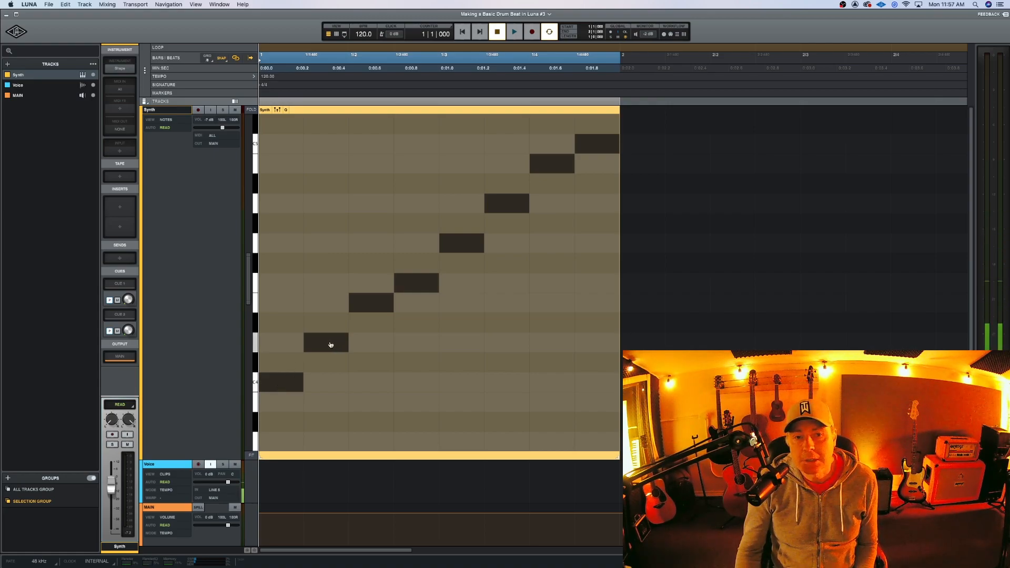
{"action": "left_click", "coordinate": [330, 344]}
{"action": "key", "text": "Delete"}
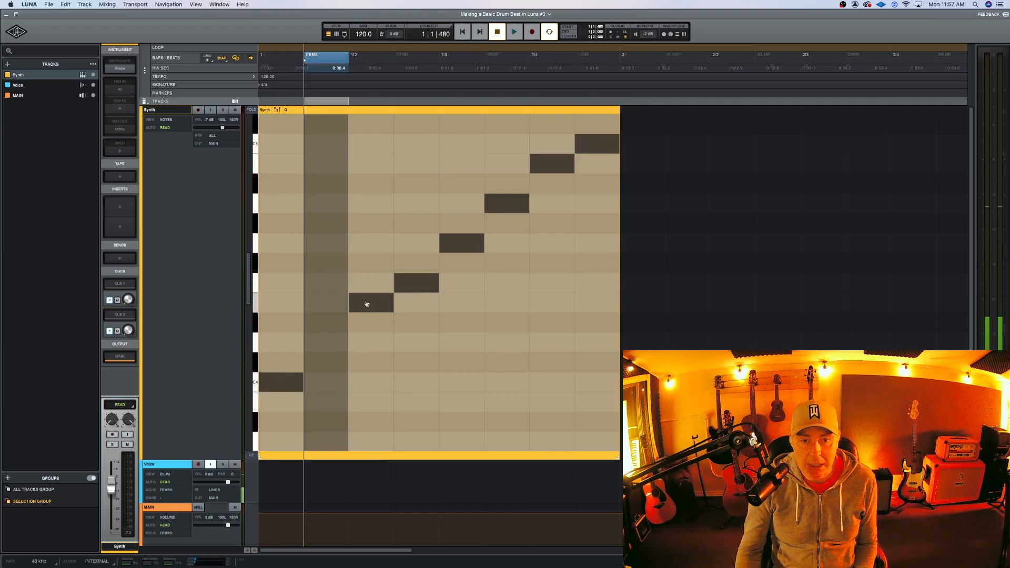
{"action": "left_click", "coordinate": [424, 287]}
{"action": "key", "text": "Delete"}
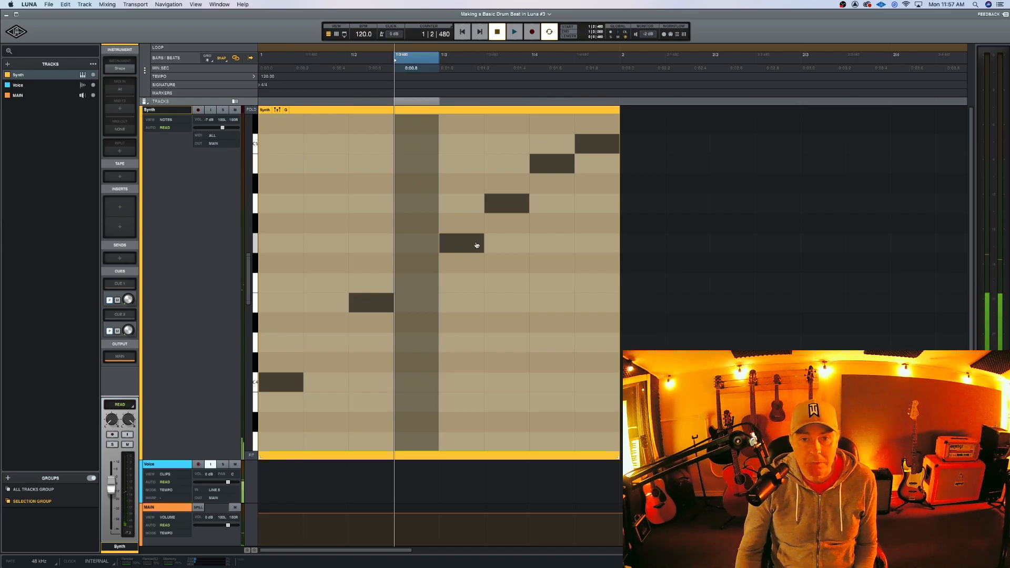
{"action": "left_click", "coordinate": [509, 204]}
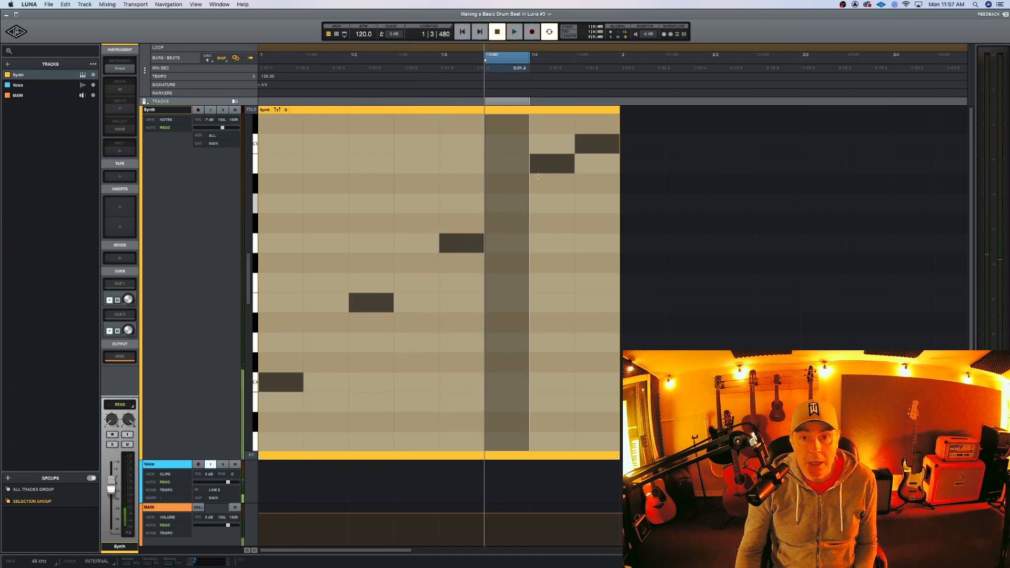
{"action": "key", "text": "Delete"}
{"action": "left_click", "coordinate": [548, 164]}
{"action": "key", "text": "Delete"}
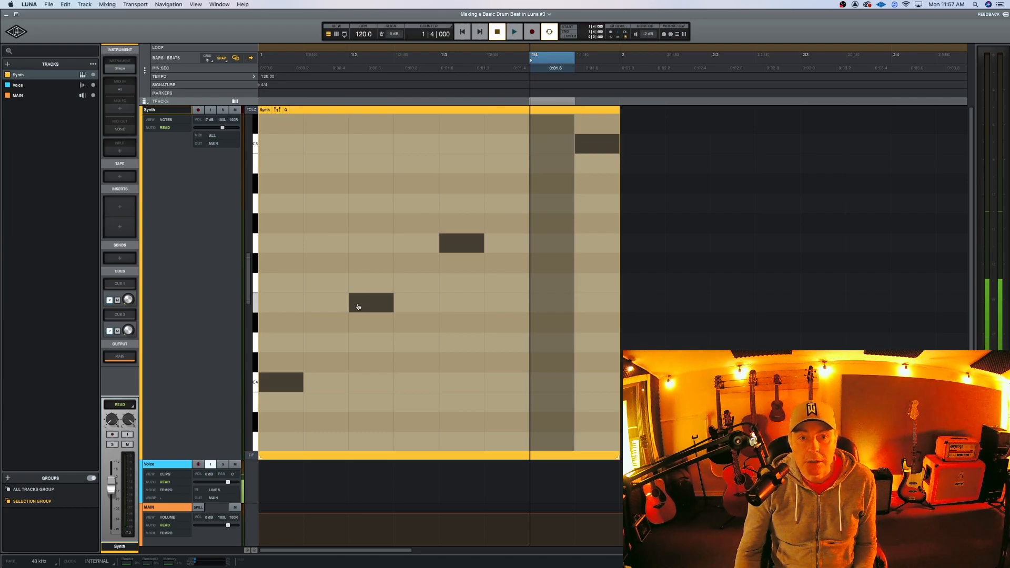
Step: Rearrange the remaining notes so the clip's first four eighth notes run C4, G4, E4, C5
{"action": "left_click_drag", "start_coordinate": [360, 306], "coordinate": [331, 244]}
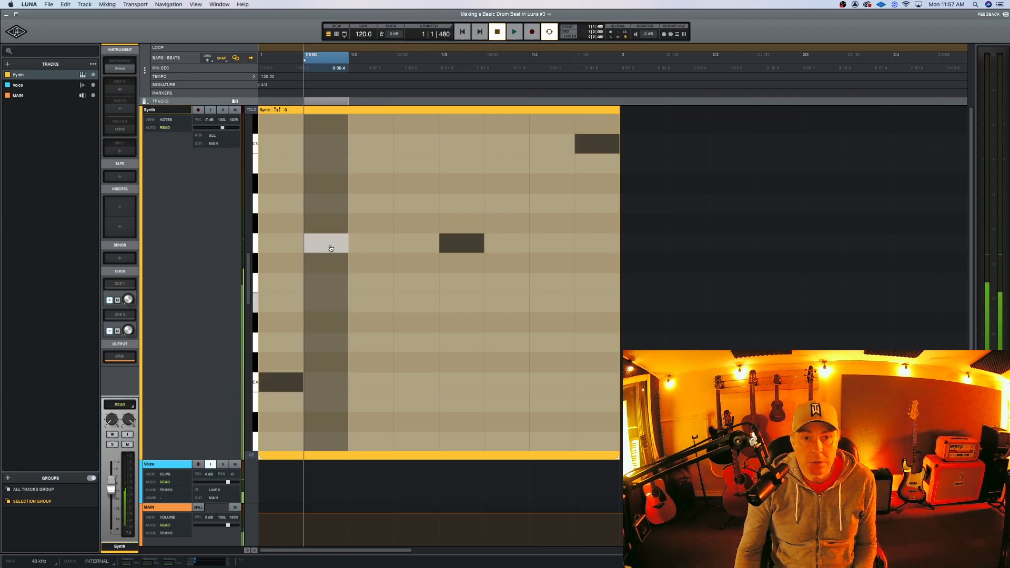
{"action": "left_click_drag", "start_coordinate": [471, 246], "coordinate": [388, 296]}
{"action": "left_click_drag", "start_coordinate": [595, 146], "coordinate": [423, 156]}
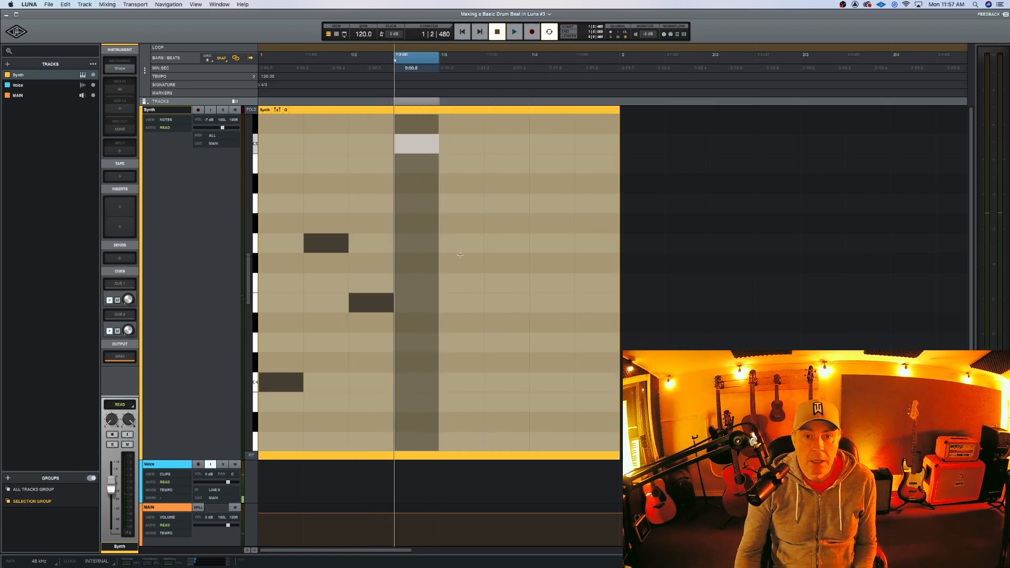
Step: Add G4, E4, C4 and E4 eighth notes across beats 3 and 4 of the bar 1 clip
{"action": "double_click", "coordinate": [450, 242]}
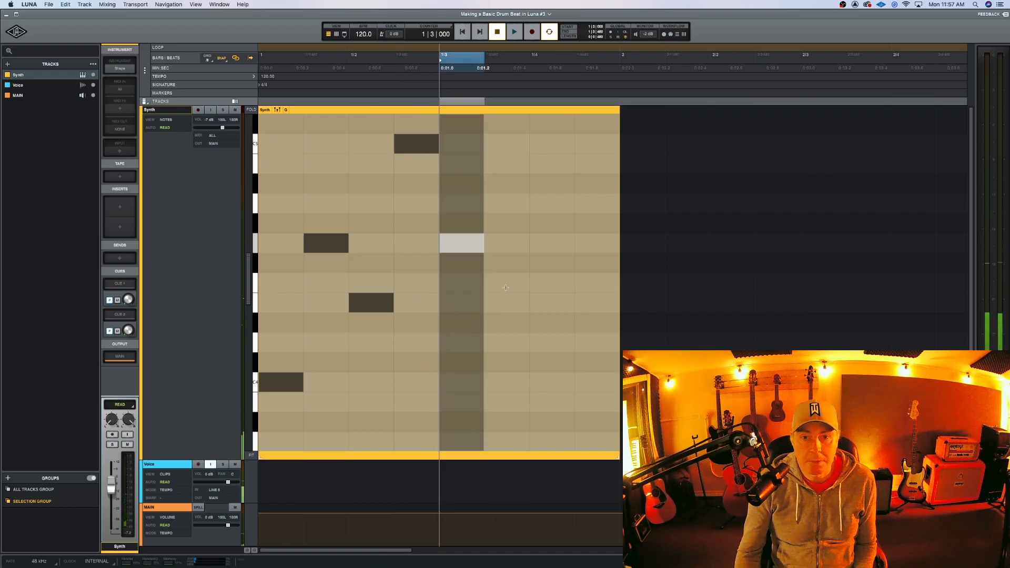
{"action": "double_click", "coordinate": [497, 301]}
{"action": "double_click", "coordinate": [552, 382]}
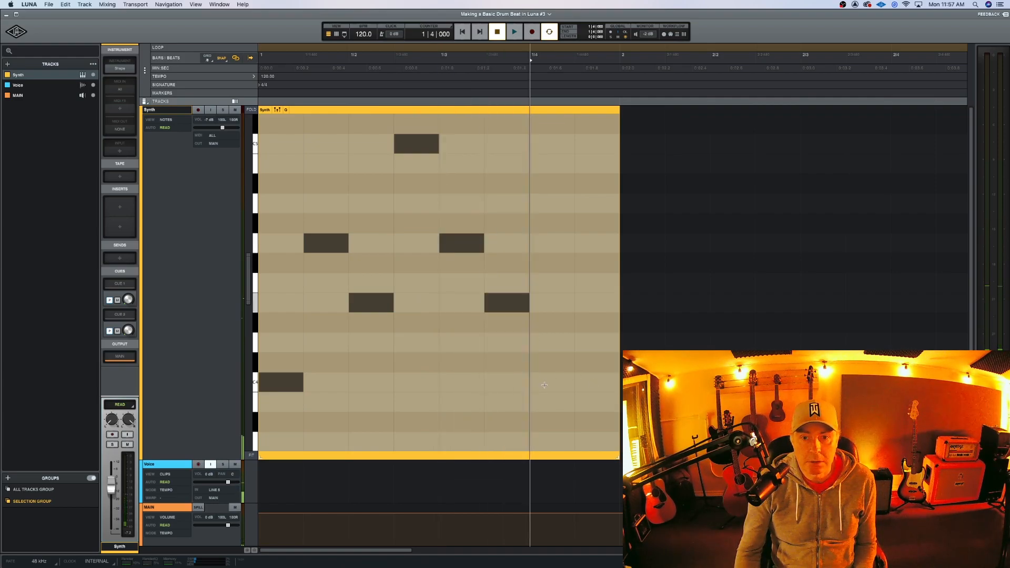
{"action": "double_click", "coordinate": [586, 308]}
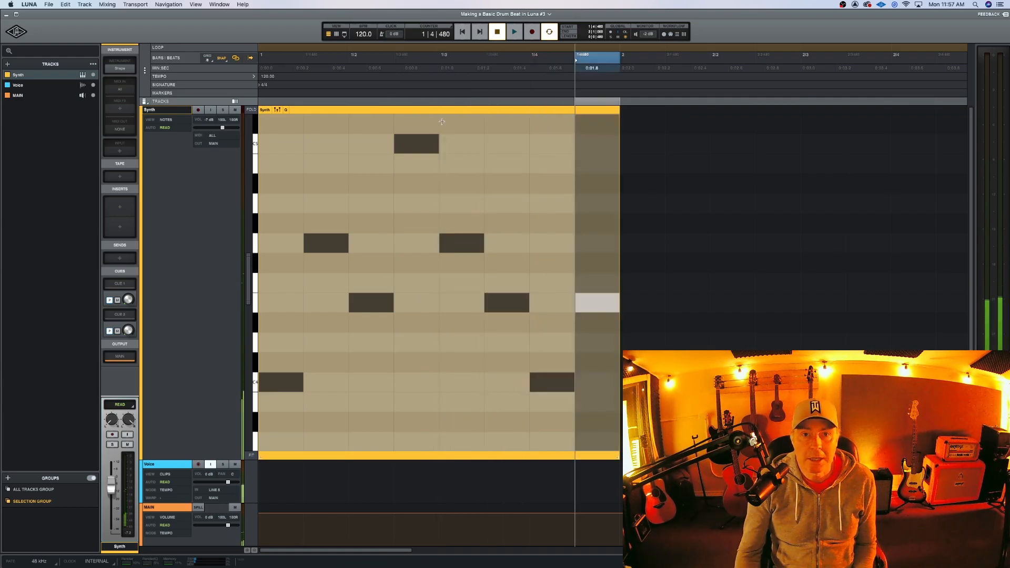
Step: Play back the C arpeggio clip in bar 1
{"action": "left_click", "coordinate": [435, 110]}
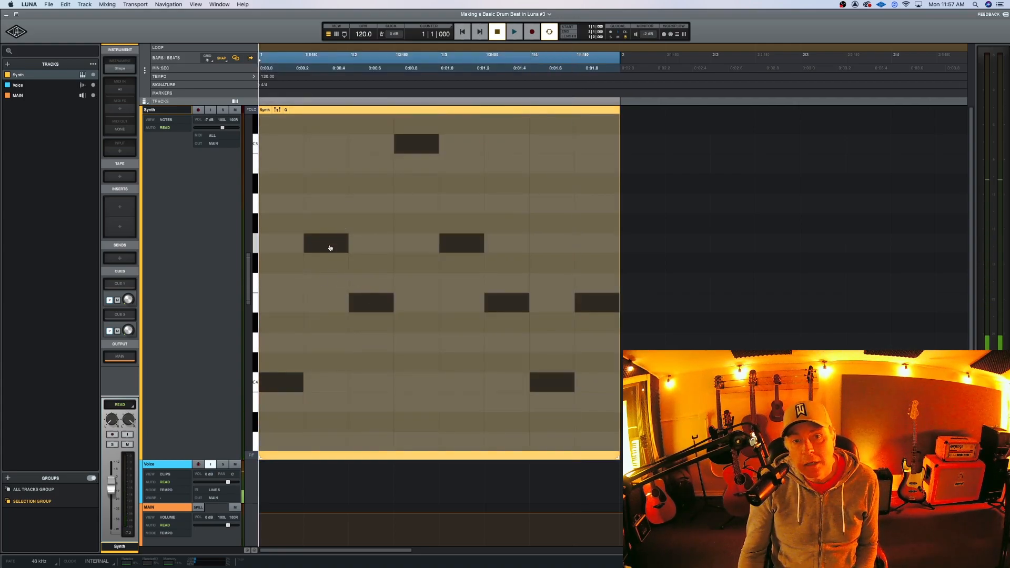
{"action": "key", "text": "space"}
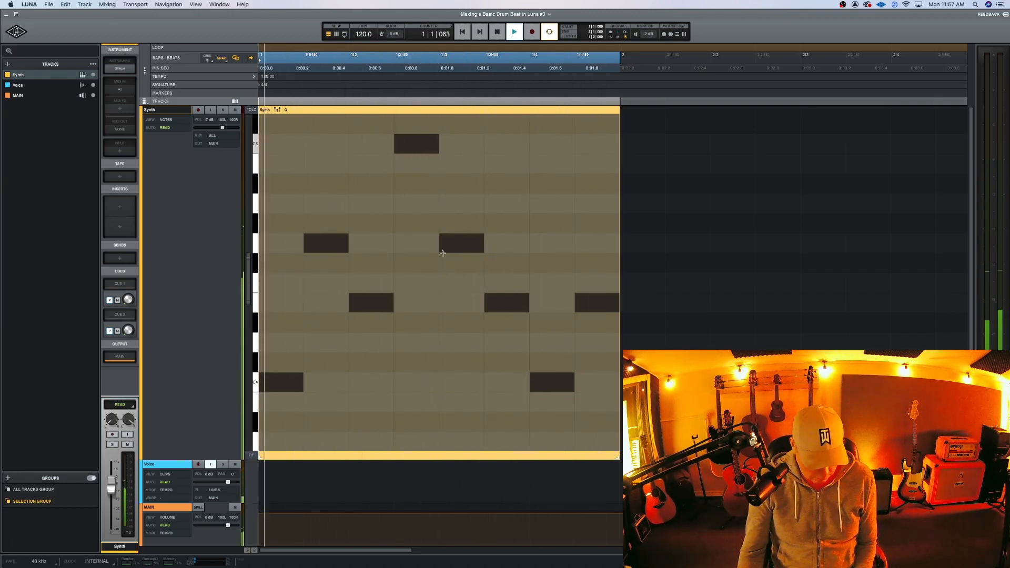
{"action": "key", "text": "super+minus"}
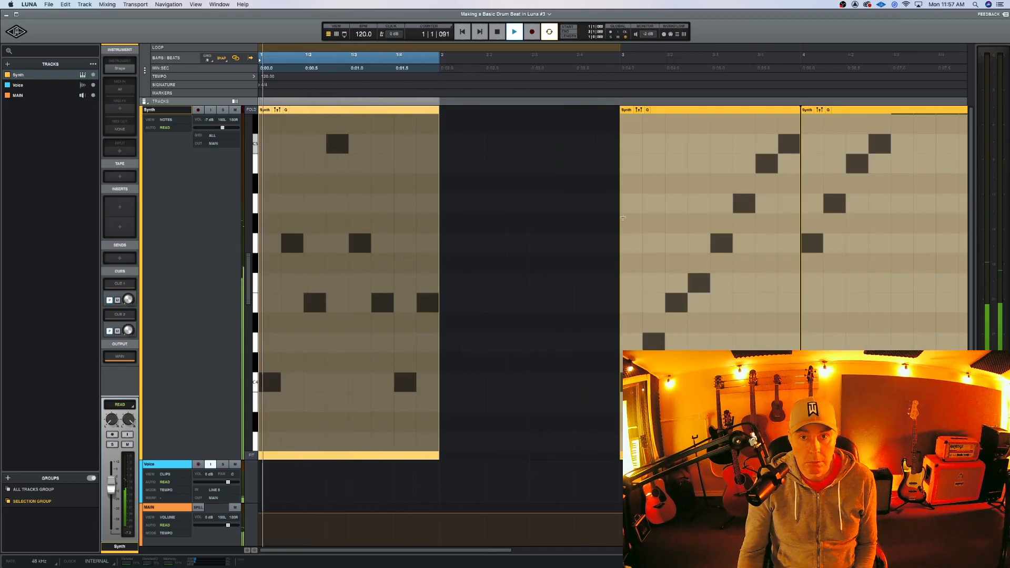
{"action": "key", "text": "space"}
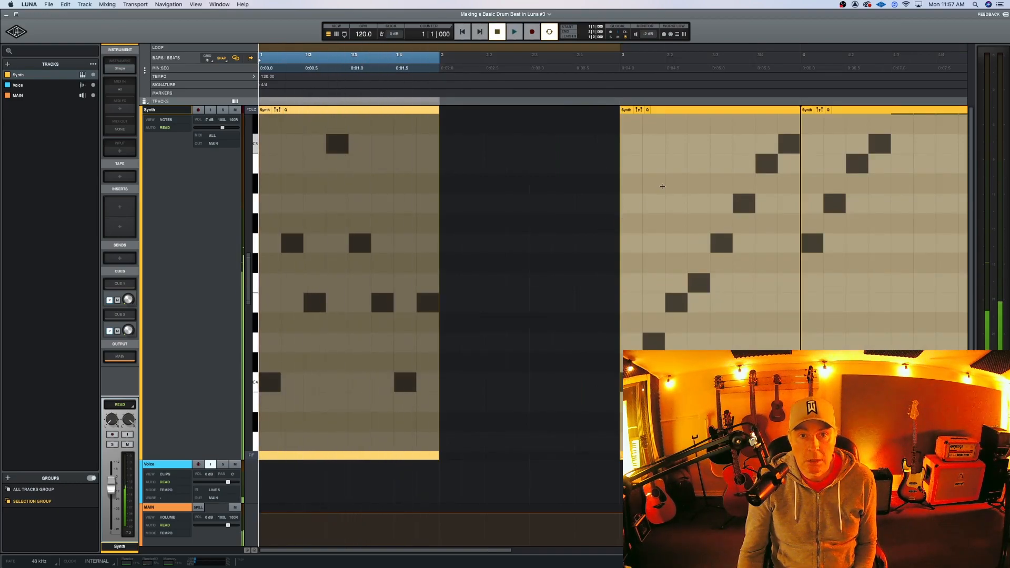
Step: Duplicate the C arpeggio clip into bar 2 and delete the C-scale clip in bar 3
{"action": "key", "text": "super+d"}
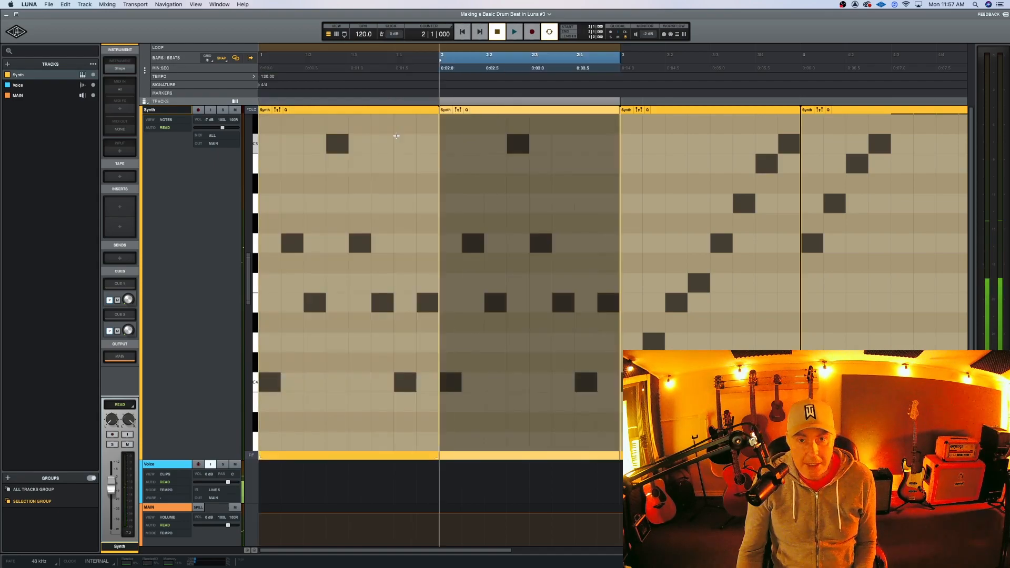
{"action": "scroll", "coordinate": [615, 221], "scroll_direction": "right", "scroll_amount": 5}
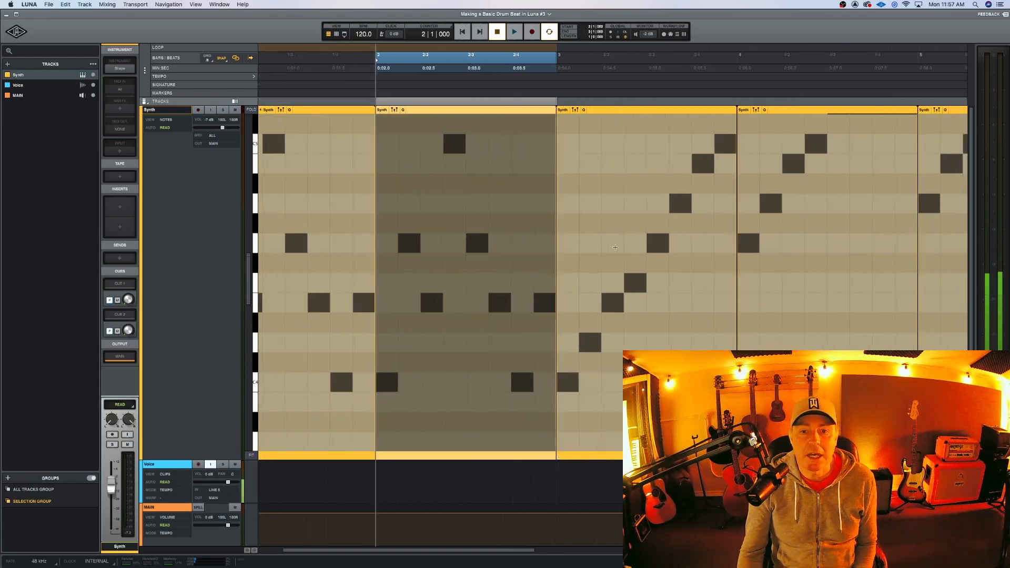
{"action": "left_click", "coordinate": [588, 109]}
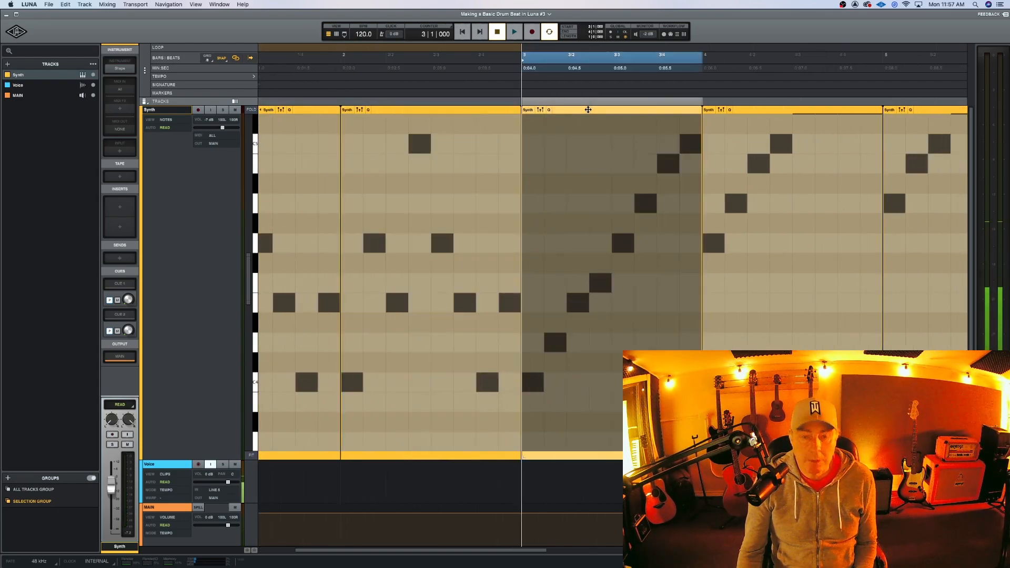
{"action": "key", "text": "Delete"}
{"action": "scroll", "coordinate": [325, 109], "scroll_direction": "left", "scroll_amount": 5}
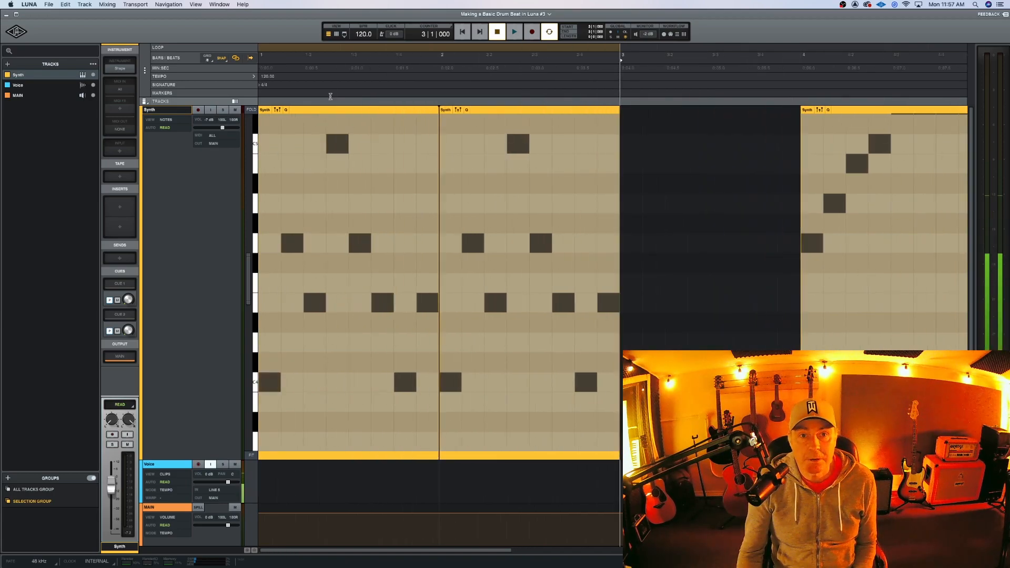
Step: Select both C arpeggio clips in bars 1 and 2 and play them back together
{"action": "left_click", "coordinate": [325, 110]}
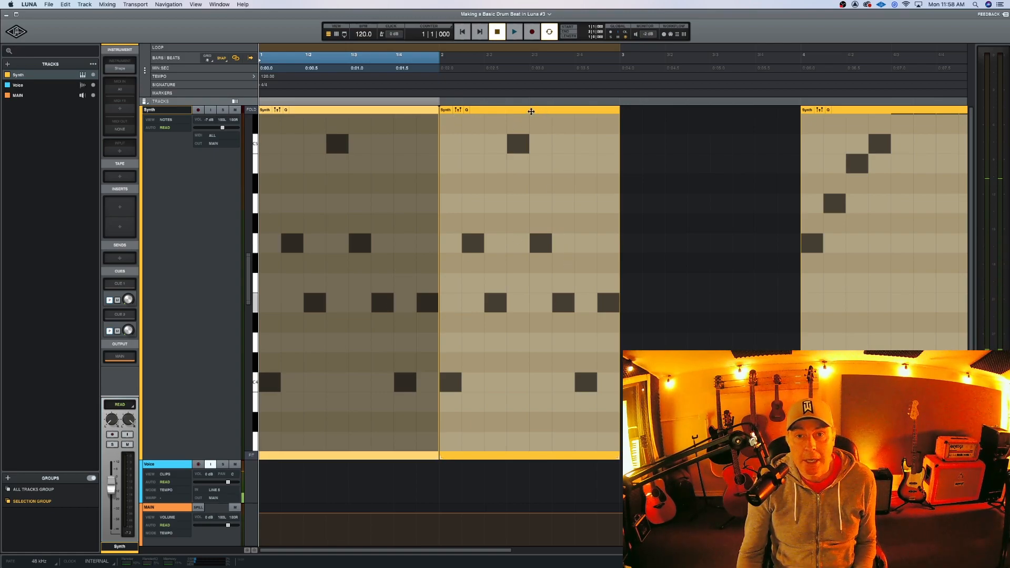
{"action": "left_click", "coordinate": [531, 112]}
{"action": "left_click", "coordinate": [375, 108], "text": "shift"}
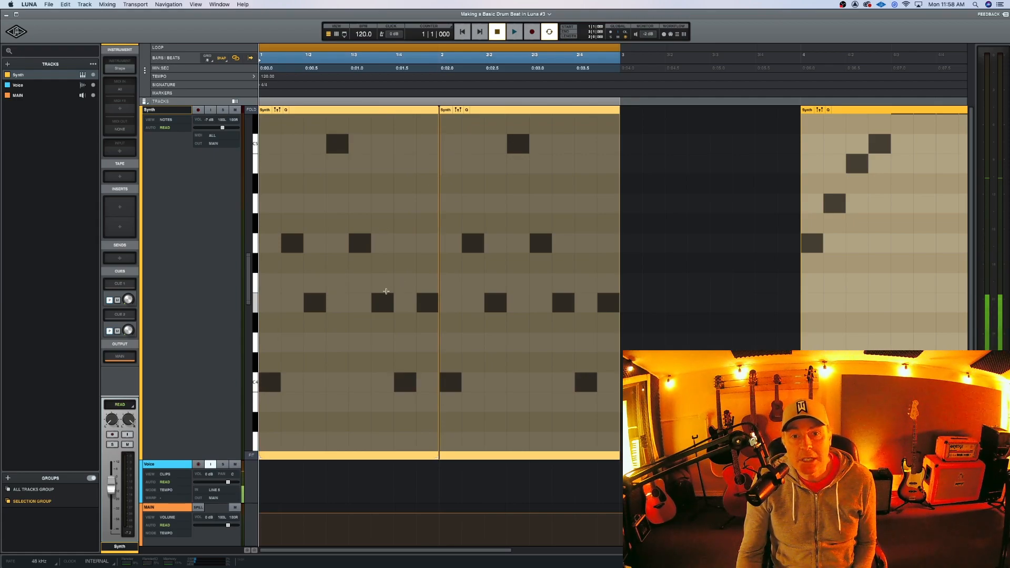
{"action": "key", "text": "space"}
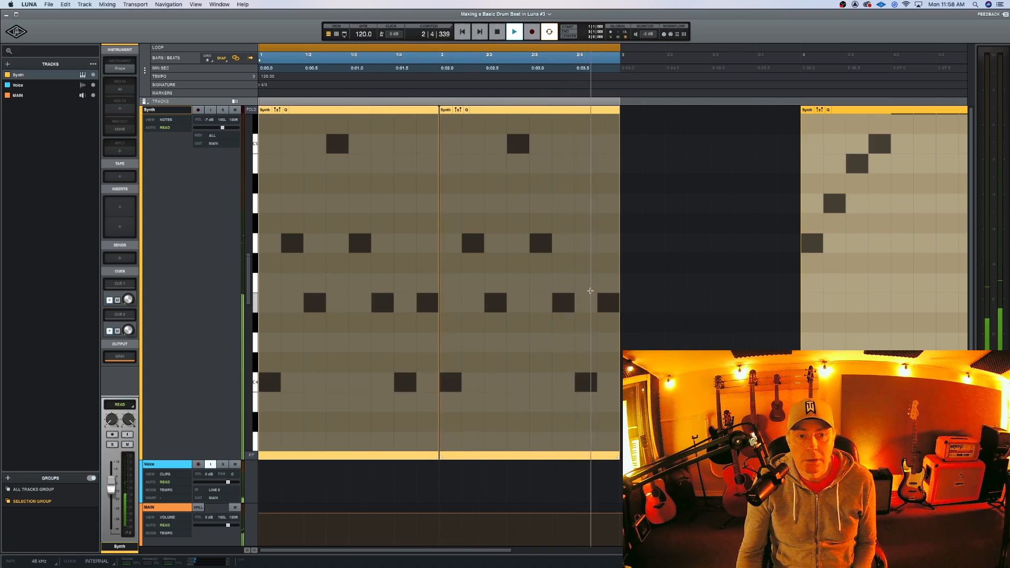
{"action": "key", "text": "space"}
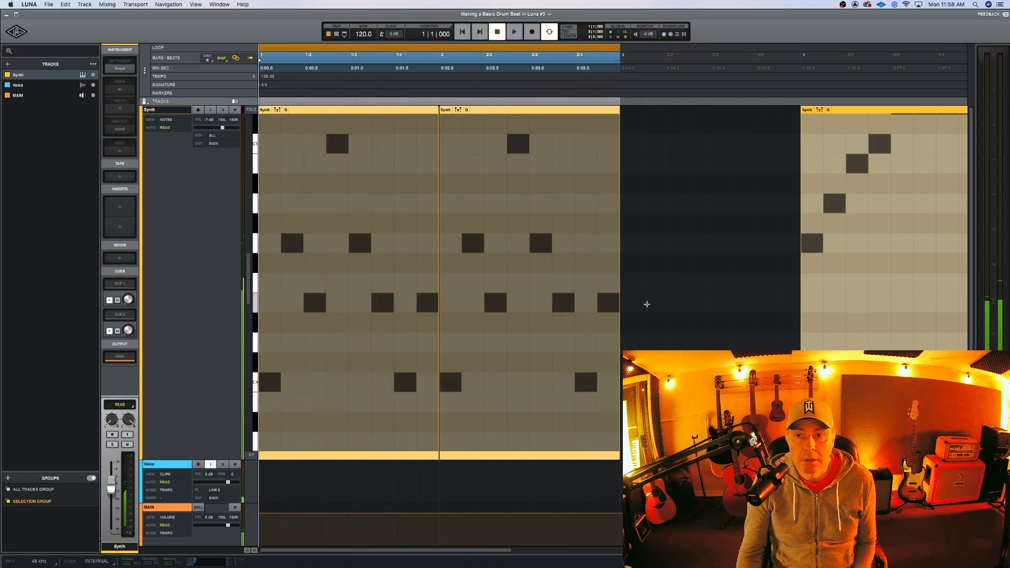
Step: Play back the G-scale clip in bar 4 on its own
{"action": "scroll", "coordinate": [641, 302], "scroll_direction": "right", "scroll_amount": 5}
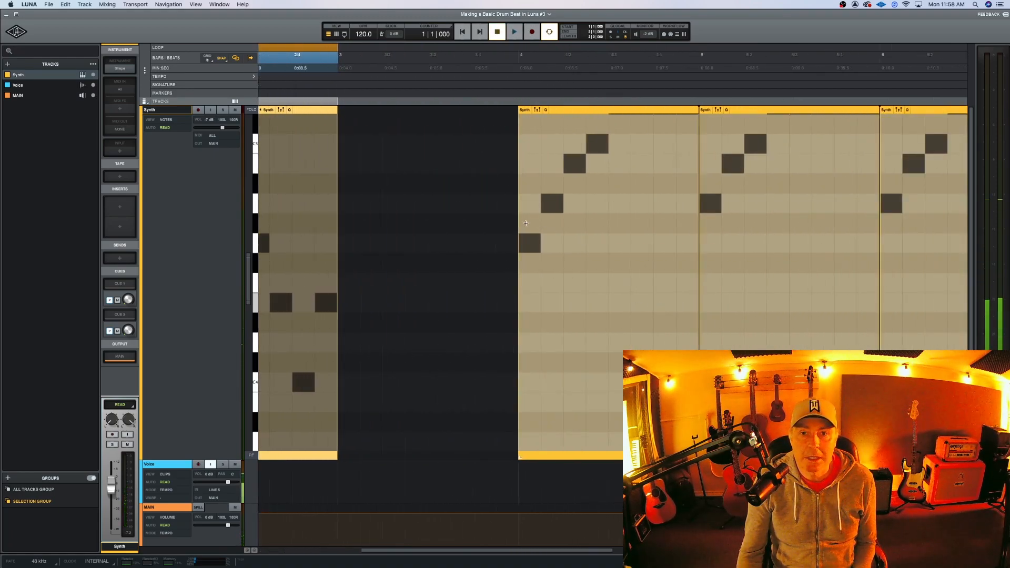
{"action": "left_click", "coordinate": [580, 116]}
{"action": "key", "text": "space"}
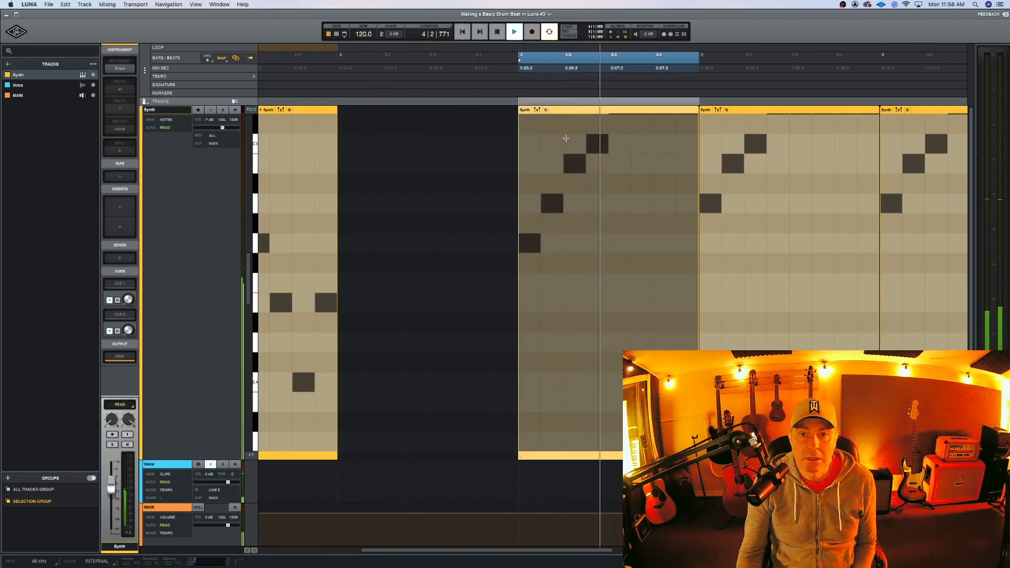
{"action": "key", "text": "space"}
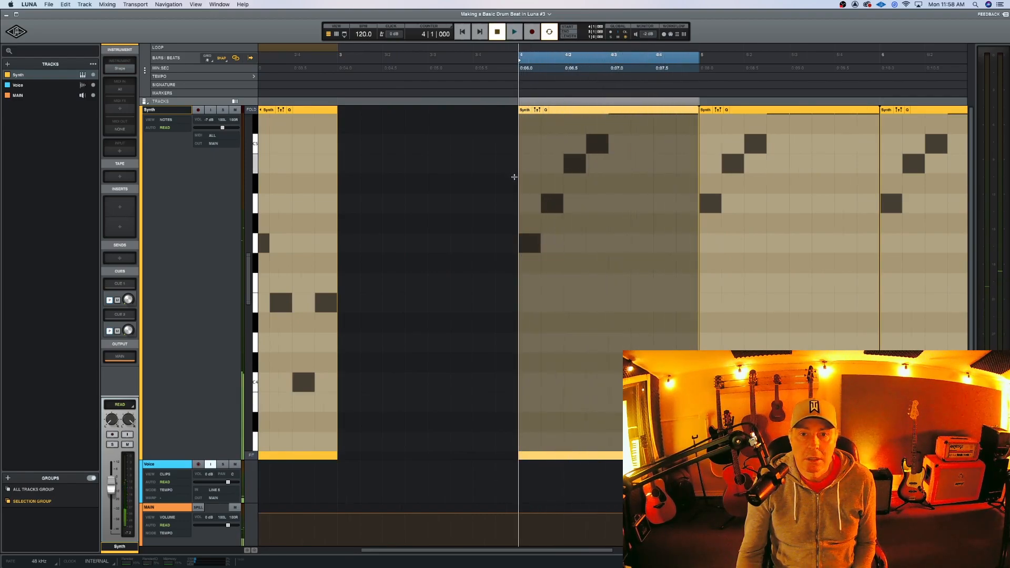
Step: Move the F-scale clip from bar 7 into the empty bar 3
{"action": "scroll", "coordinate": [515, 173], "scroll_direction": "left", "scroll_amount": 5}
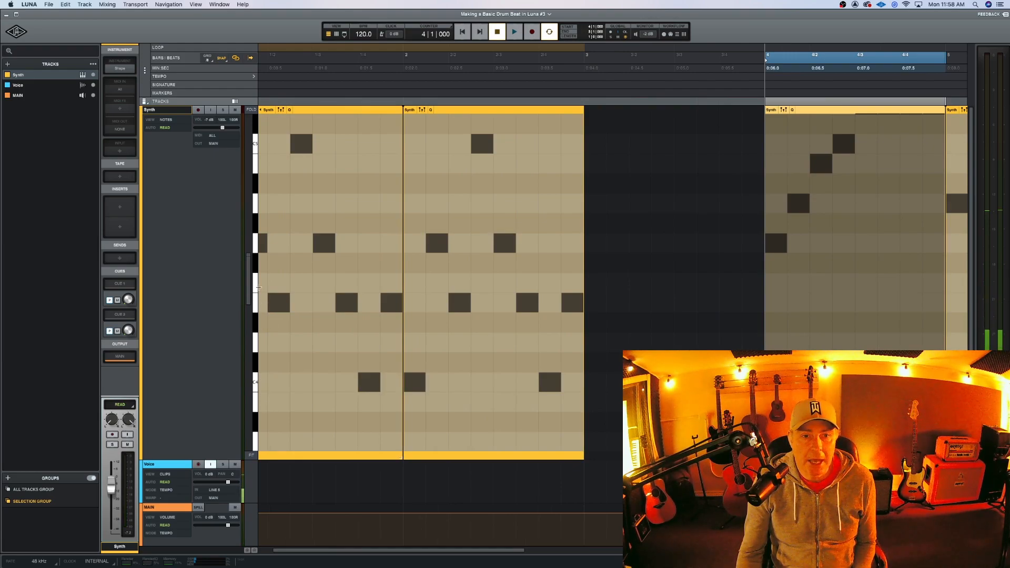
{"action": "scroll", "coordinate": [684, 312], "scroll_direction": "right", "scroll_amount": 10}
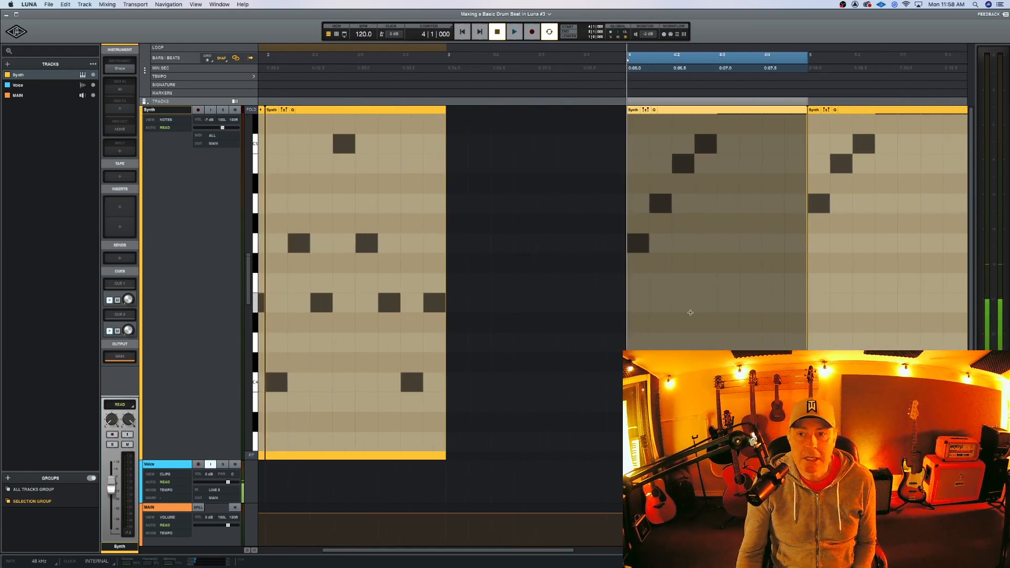
{"action": "scroll", "coordinate": [684, 312], "scroll_direction": "right", "scroll_amount": 1}
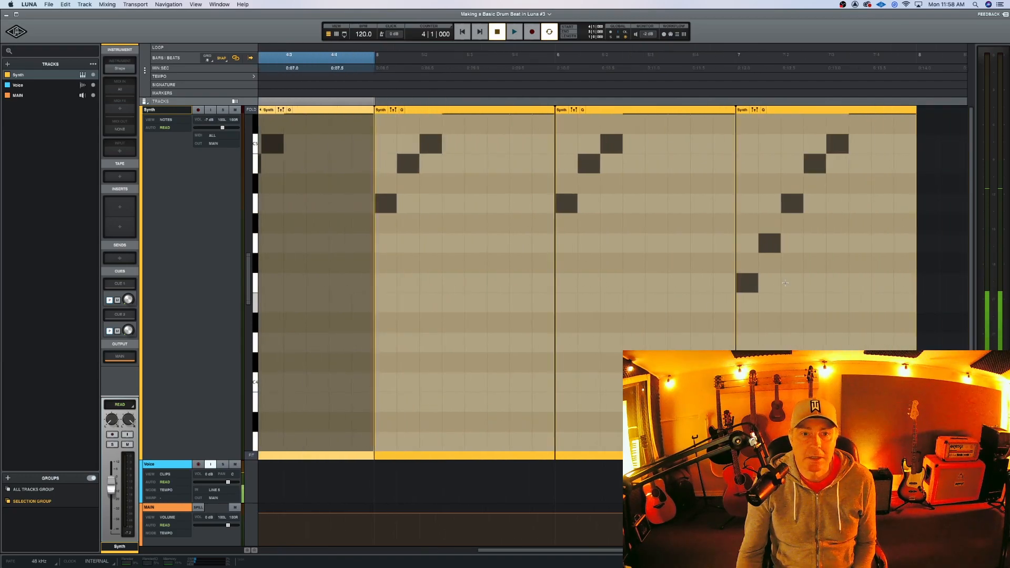
{"action": "left_click_drag", "start_coordinate": [793, 108], "coordinate": [430, 154]}
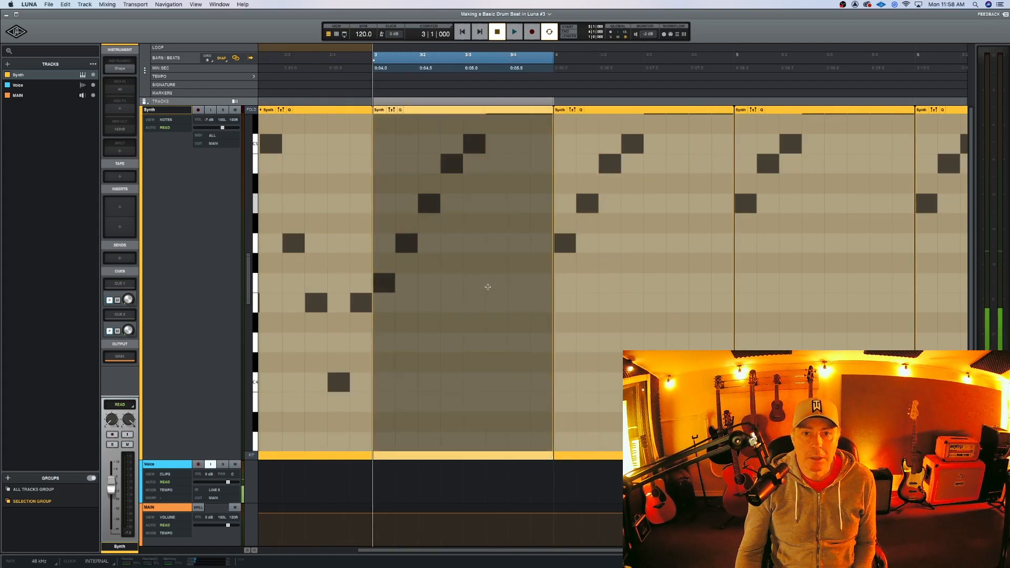
{"action": "left_click_drag", "start_coordinate": [246, 283], "coordinate": [253, 266]}
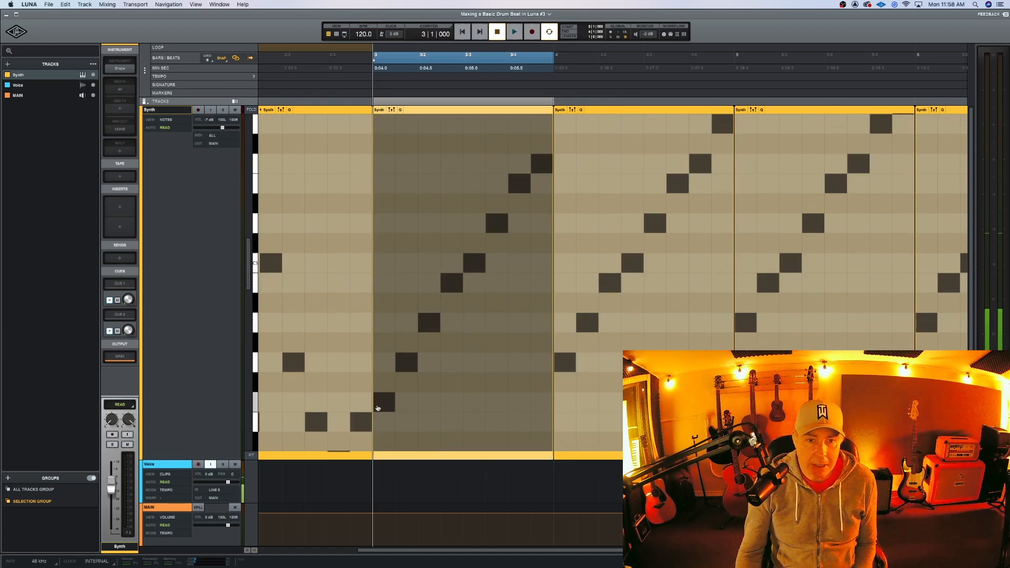
Step: Delete the G, B, D and E notes from the F-scale clip in bar 3
{"action": "double_click", "coordinate": [410, 364]}
{"action": "double_click", "coordinate": [452, 286]}
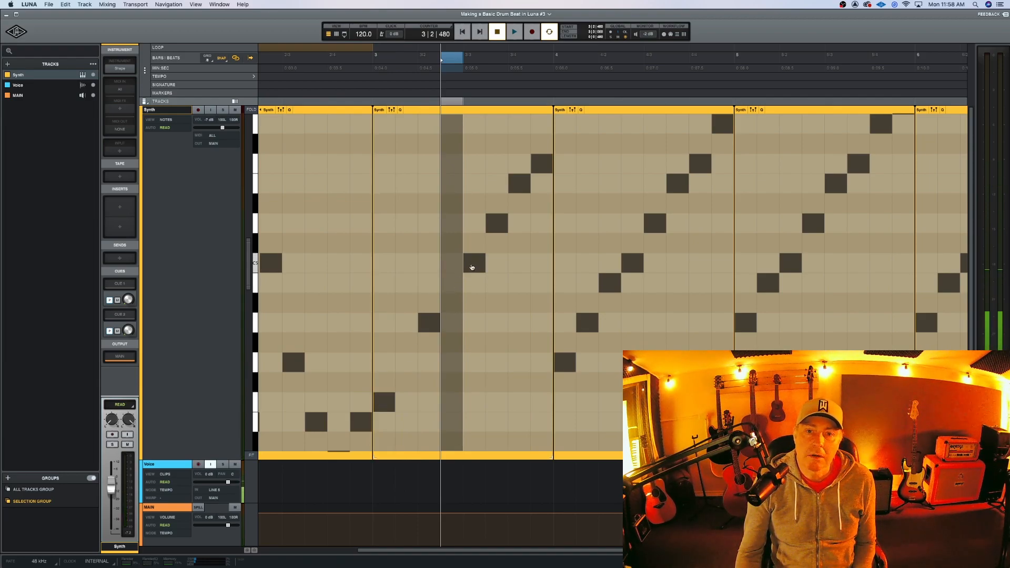
{"action": "double_click", "coordinate": [498, 224]}
{"action": "double_click", "coordinate": [519, 184]}
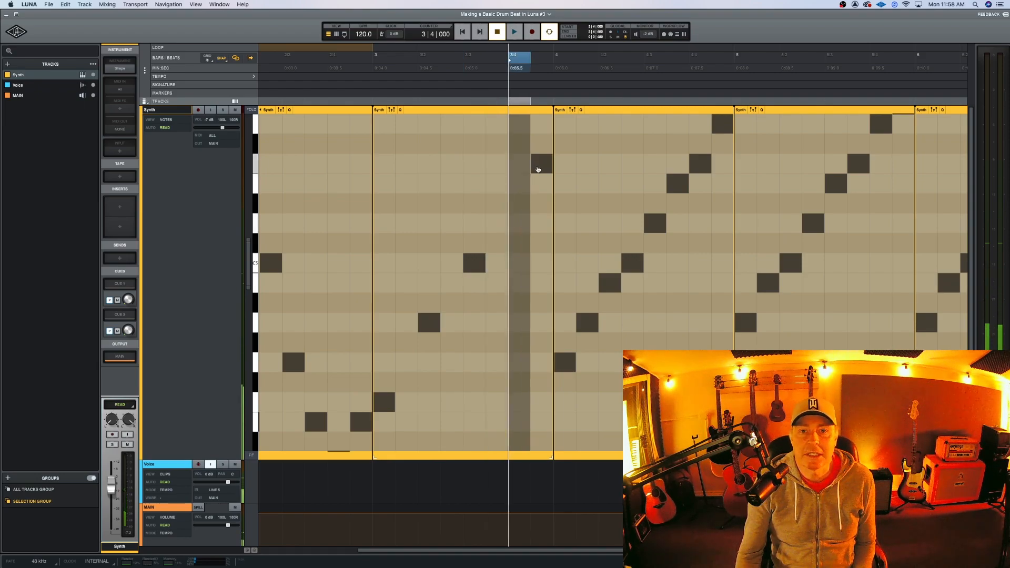
Step: Rearrange the remaining bar 3 notes into low F, C, A and high F on the first four eighth-note positions
{"action": "double_click", "coordinate": [427, 329]}
{"action": "left_click_drag", "start_coordinate": [427, 324], "coordinate": [406, 266]}
{"action": "left_click_drag", "start_coordinate": [476, 265], "coordinate": [434, 322]}
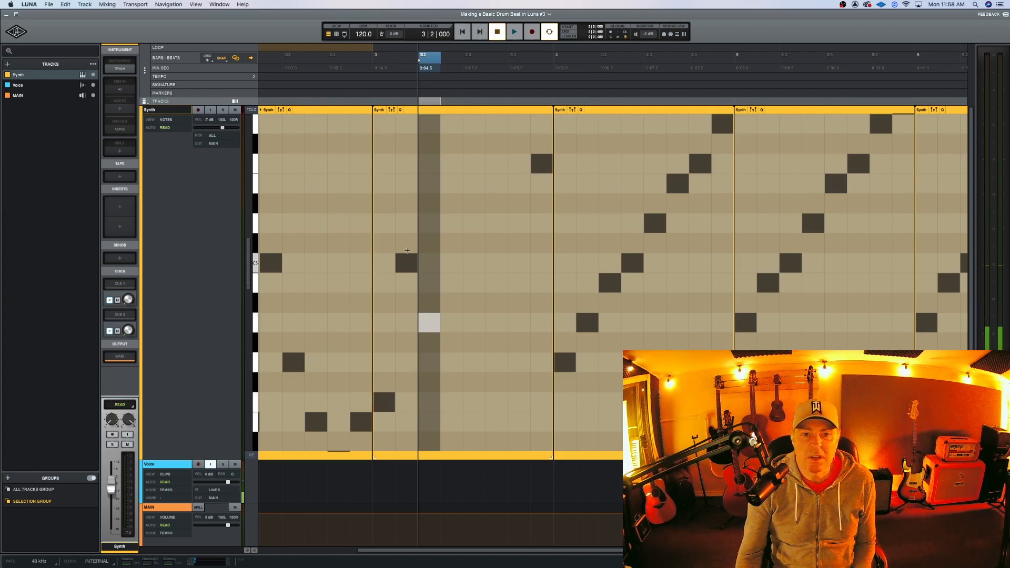
{"action": "left_click_drag", "start_coordinate": [546, 163], "coordinate": [456, 170]}
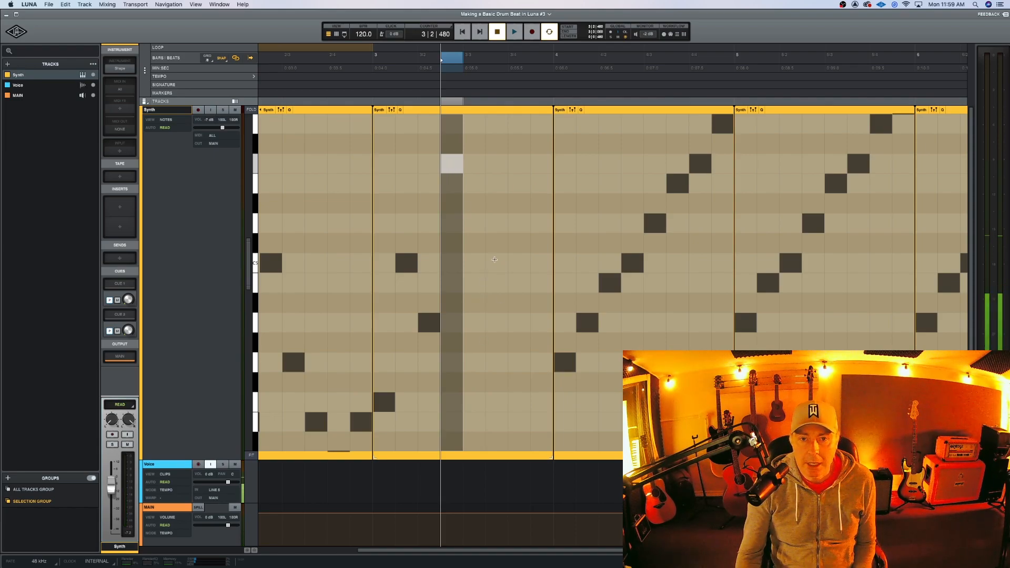
Step: Add the notes C, A, C and A on the last four eighth-note positions of the F clip in bar 3
{"action": "left_click", "coordinate": [474, 264]}
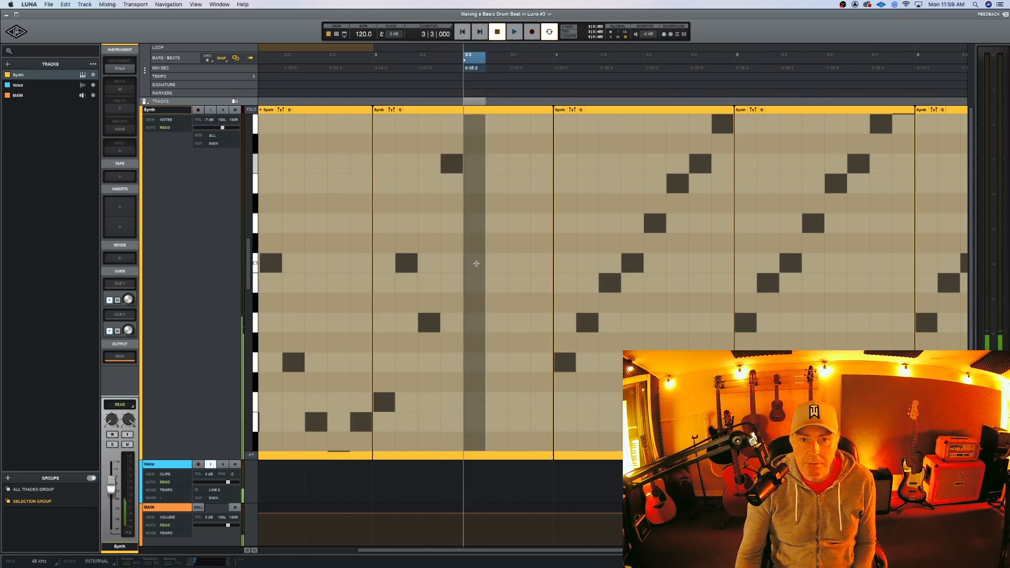
{"action": "left_click", "coordinate": [499, 321]}
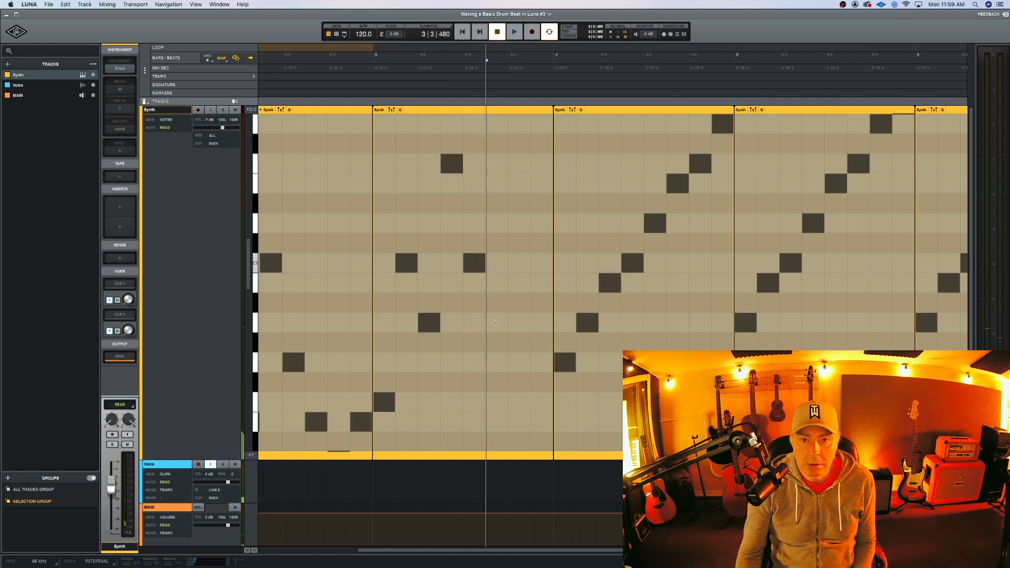
{"action": "left_click", "coordinate": [524, 265]}
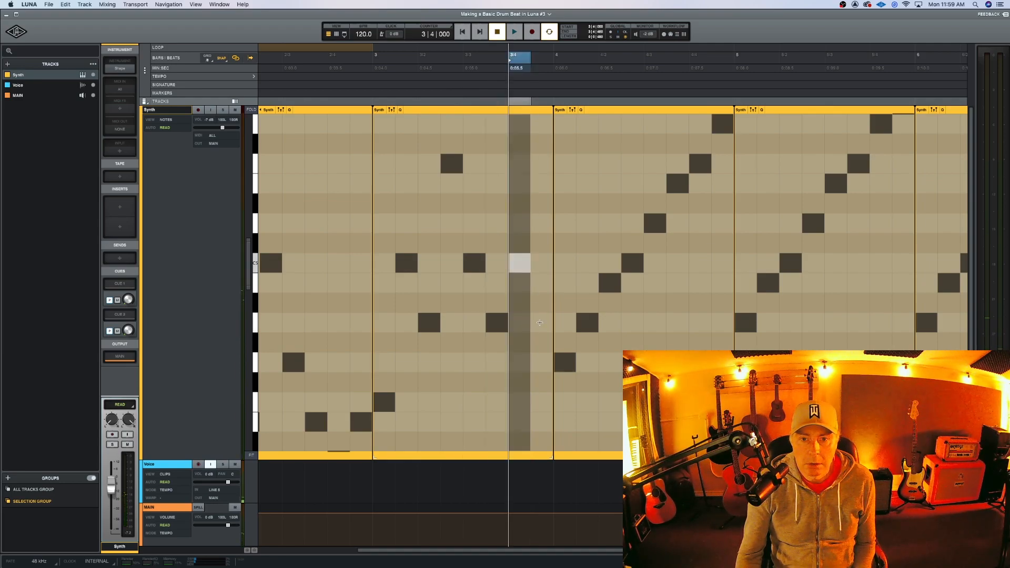
{"action": "left_click", "coordinate": [544, 361]}
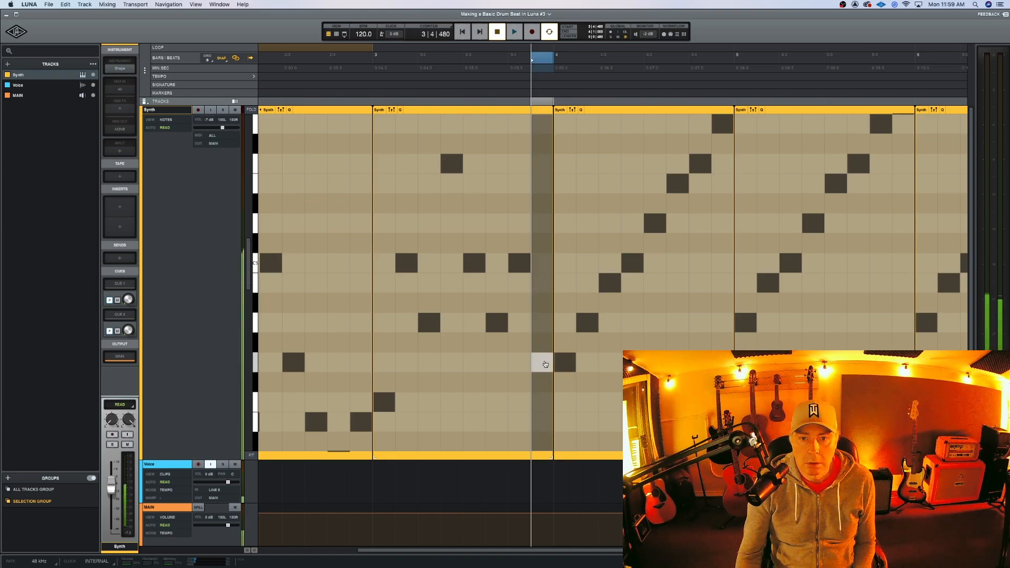
{"action": "left_click_drag", "start_coordinate": [547, 362], "coordinate": [547, 322]}
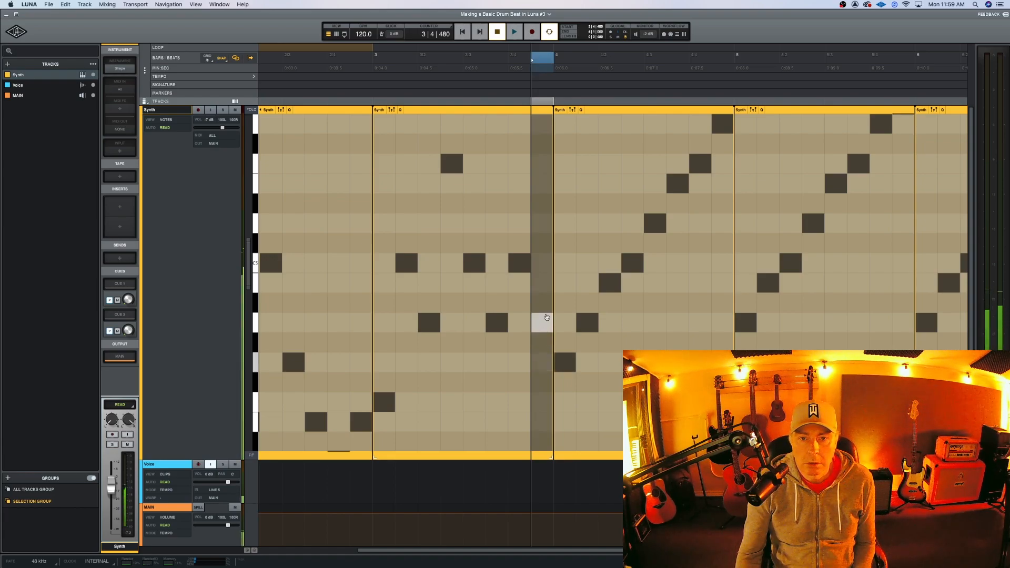
Step: Delete the G-scale clip in bar 4 and duplicate the F arpeggio clip from bar 3 in its place
{"action": "left_click", "coordinate": [650, 112]}
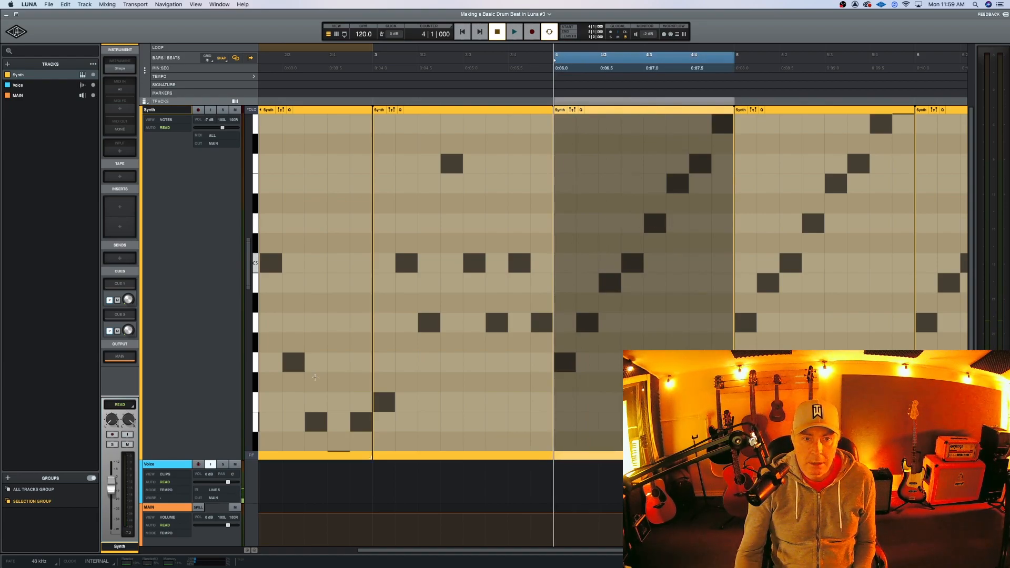
{"action": "key", "text": "Delete"}
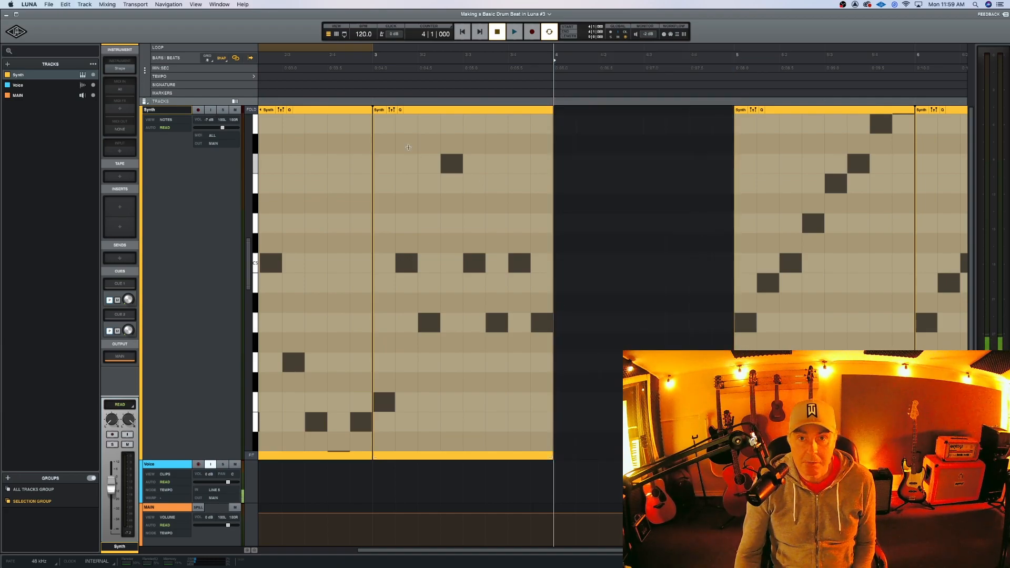
{"action": "left_click", "coordinate": [446, 114]}
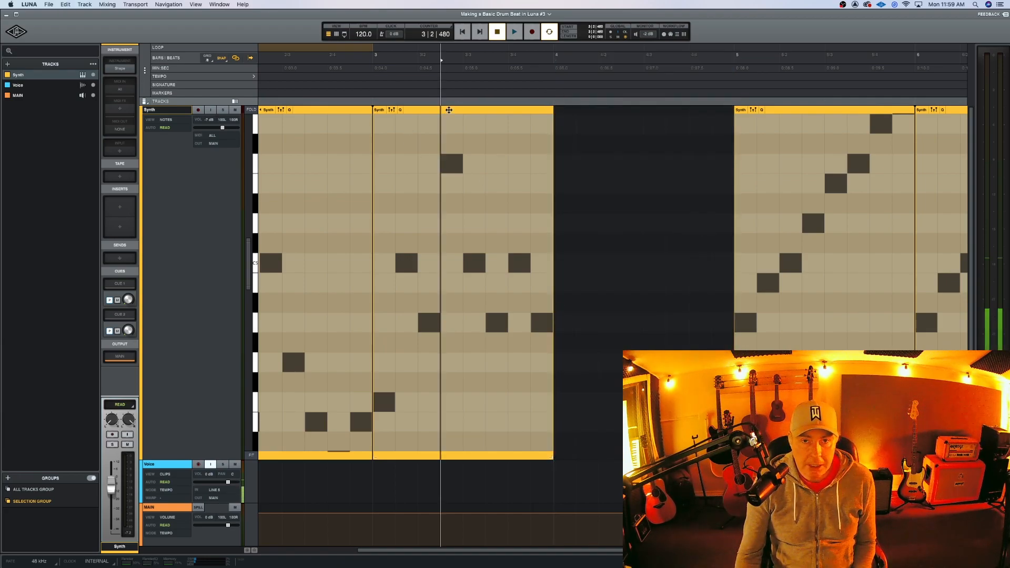
{"action": "left_click", "coordinate": [448, 109]}
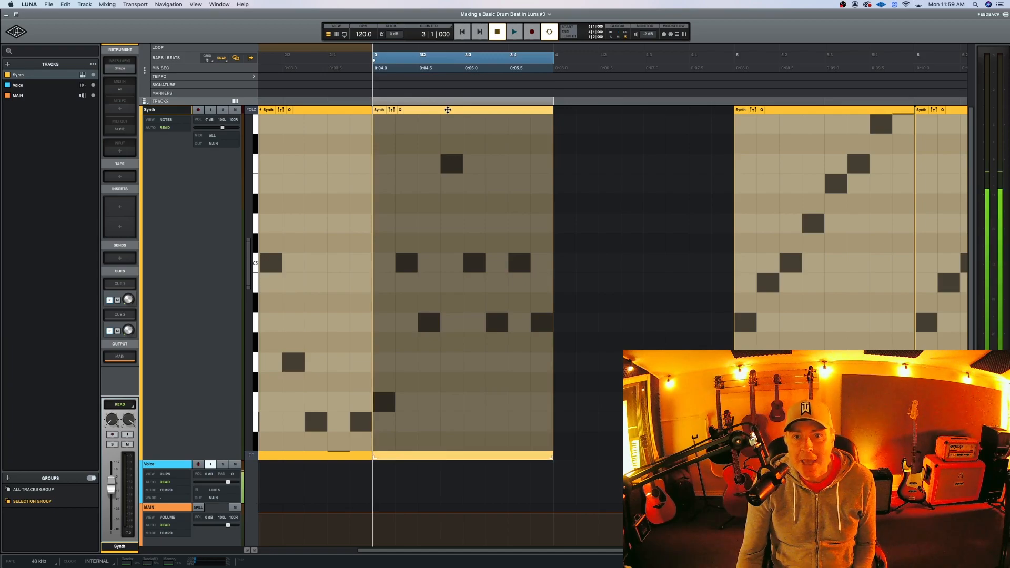
{"action": "key", "text": "super+d"}
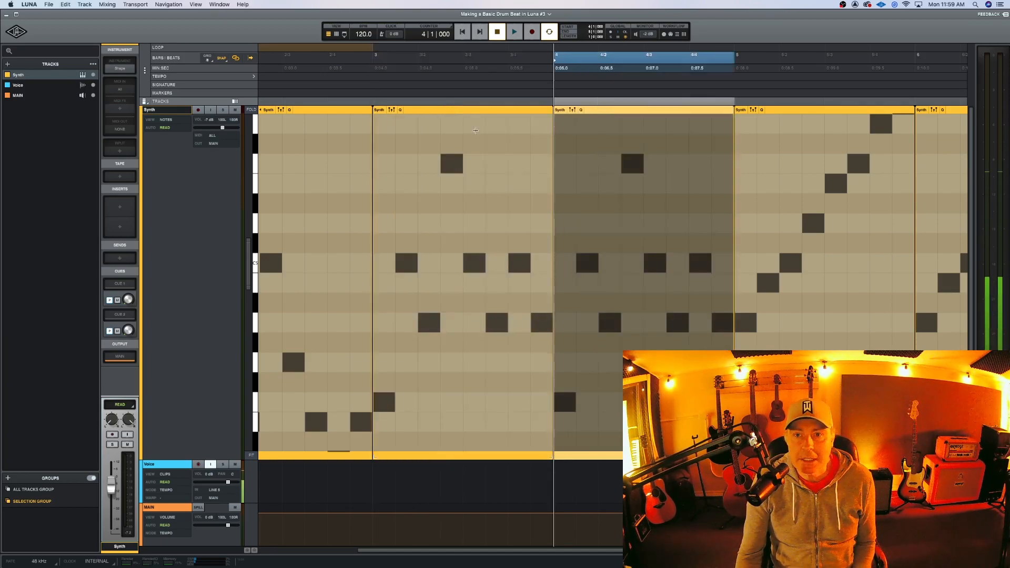
Step: Select the four arpeggio clips in bars 1 to 4 and play them back together
{"action": "scroll", "coordinate": [664, 153], "scroll_direction": "right", "scroll_amount": 4}
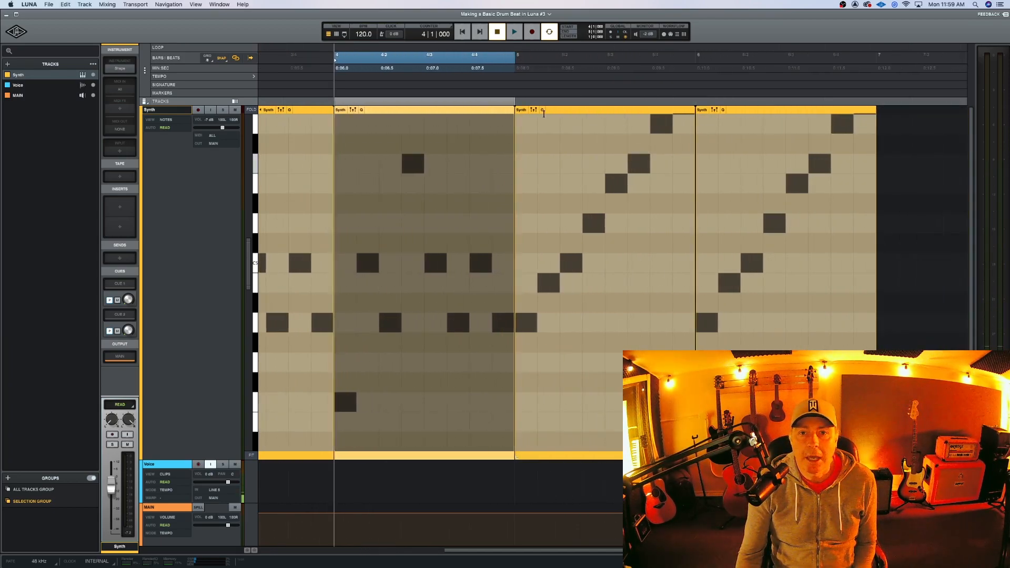
{"action": "scroll", "coordinate": [531, 126], "scroll_direction": "left", "scroll_amount": 2}
{"action": "scroll", "coordinate": [532, 126], "scroll_direction": "left", "scroll_amount": 6}
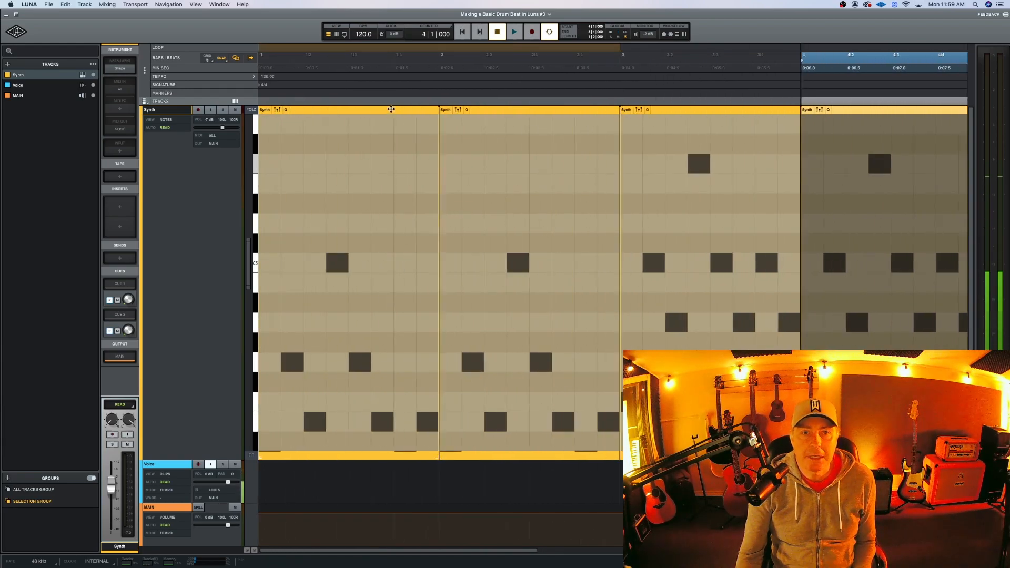
{"action": "key", "text": "super+a"}
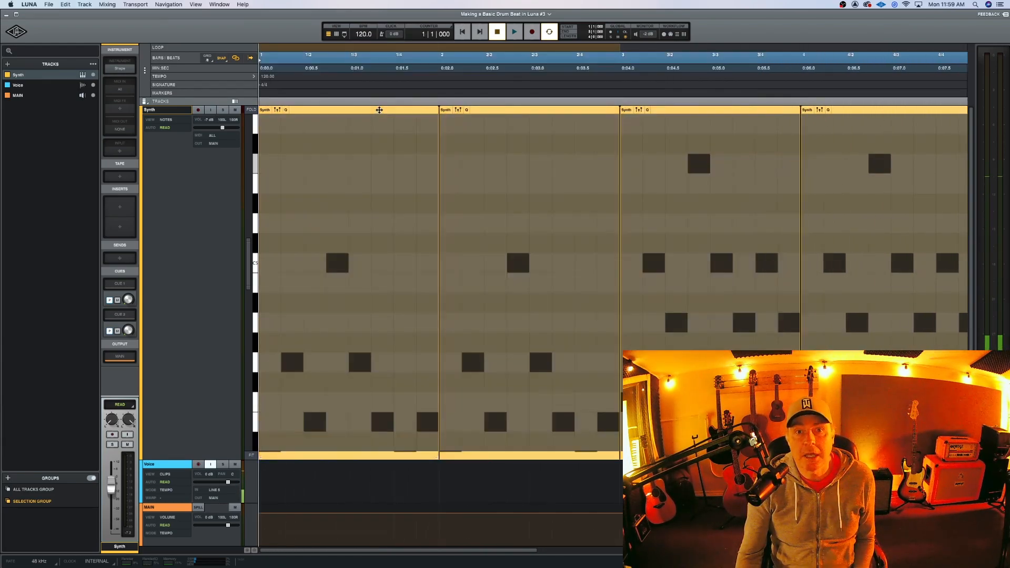
{"action": "key", "text": "r"}
{"action": "key", "text": "r"}
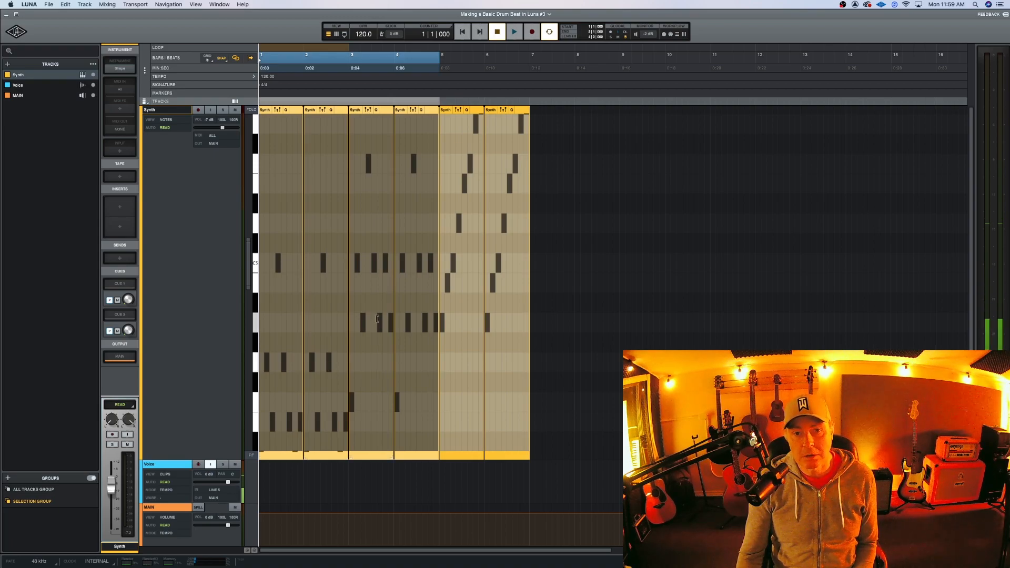
{"action": "key", "text": "space"}
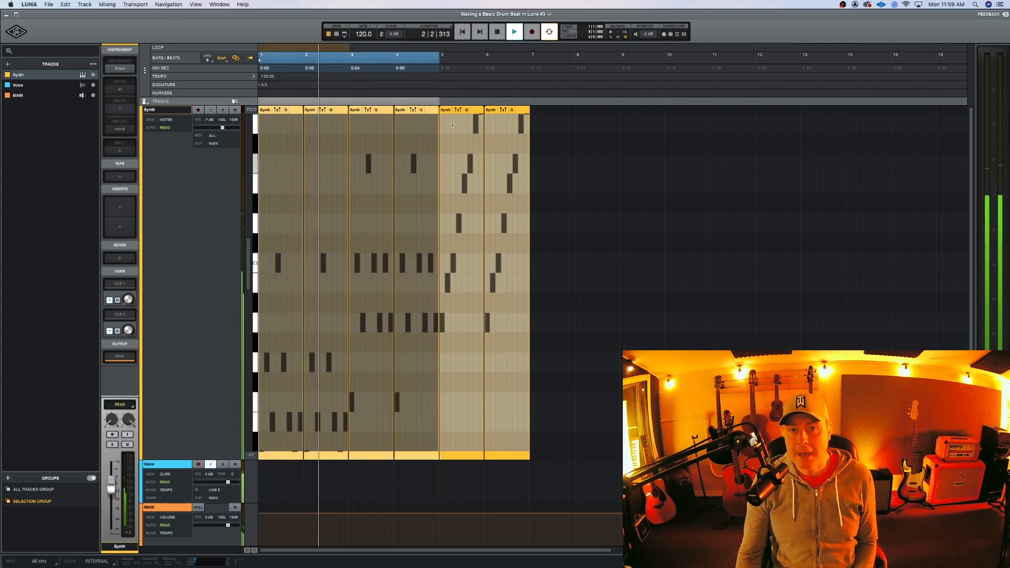
{"action": "key", "text": "space"}
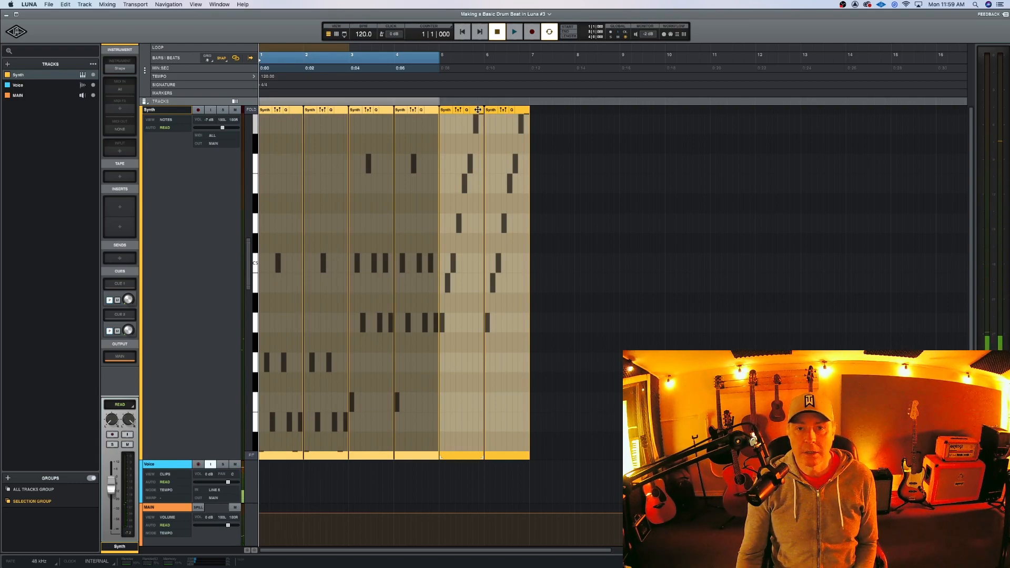
Step: Move the two leftover scale clips to bar 8 and near bar 10, and copy the C arpeggio clip into bars 5 and 6
{"action": "left_click_drag", "start_coordinate": [474, 111], "coordinate": [608, 113]}
{"action": "left_click_drag", "start_coordinate": [519, 109], "coordinate": [694, 110]}
{"action": "left_click", "coordinate": [295, 110]}
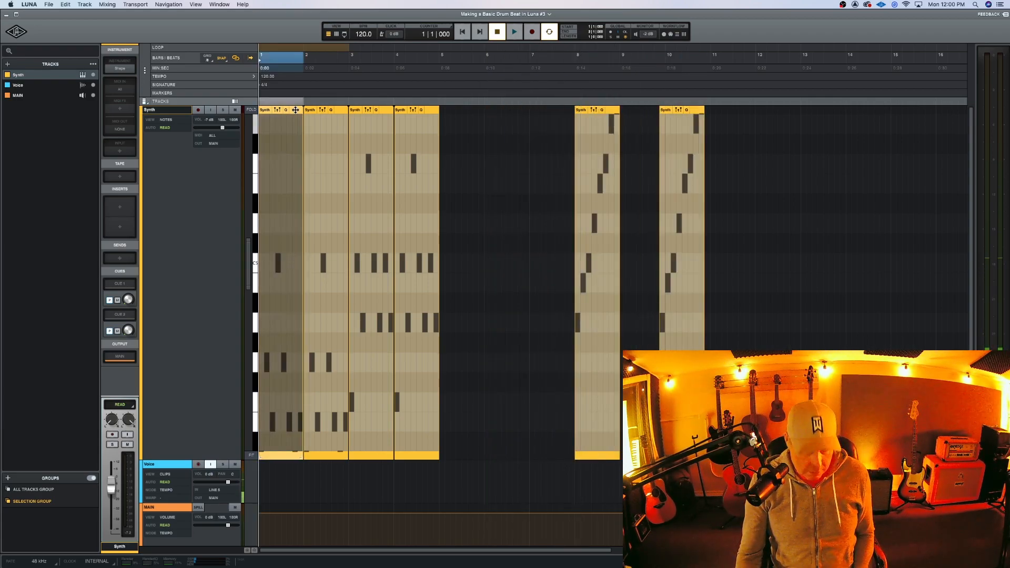
{"action": "left_click_drag", "start_coordinate": [290, 109], "coordinate": [472, 124]}
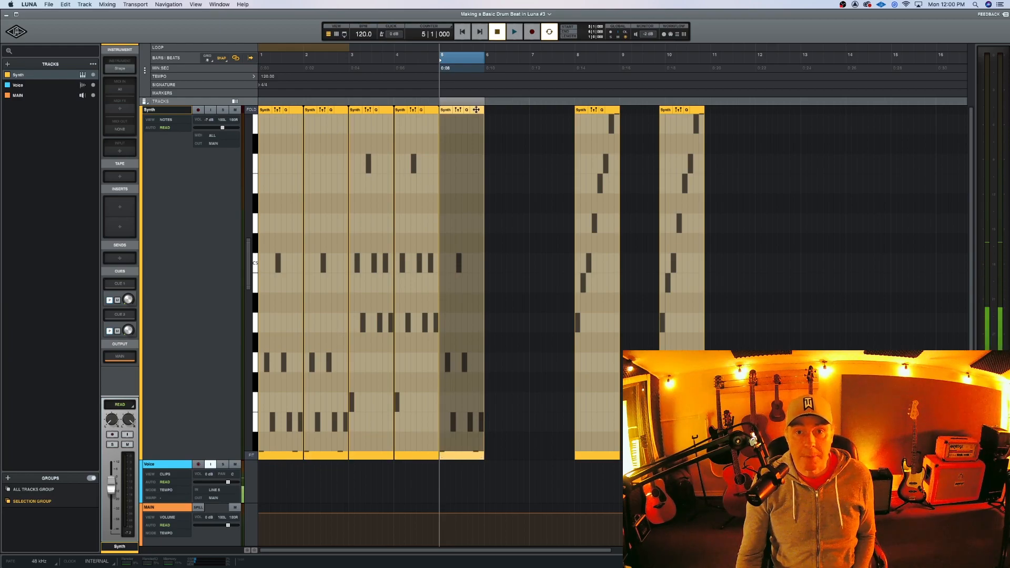
{"action": "key", "text": "super+d"}
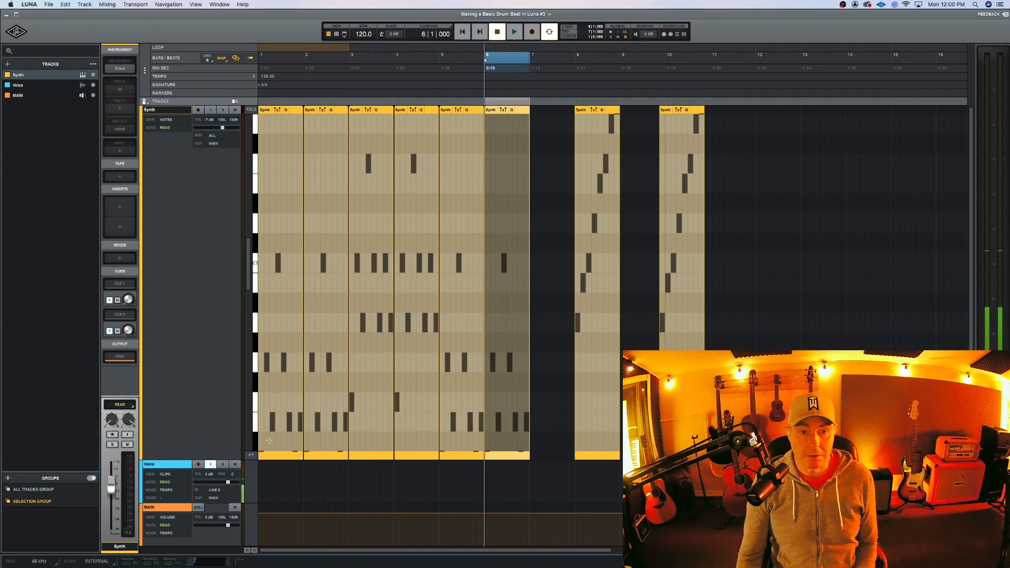
Step: Play back the scale clip in bar 8, starting from its first note
{"action": "scroll", "coordinate": [282, 382], "scroll_direction": "down", "scroll_amount": 1}
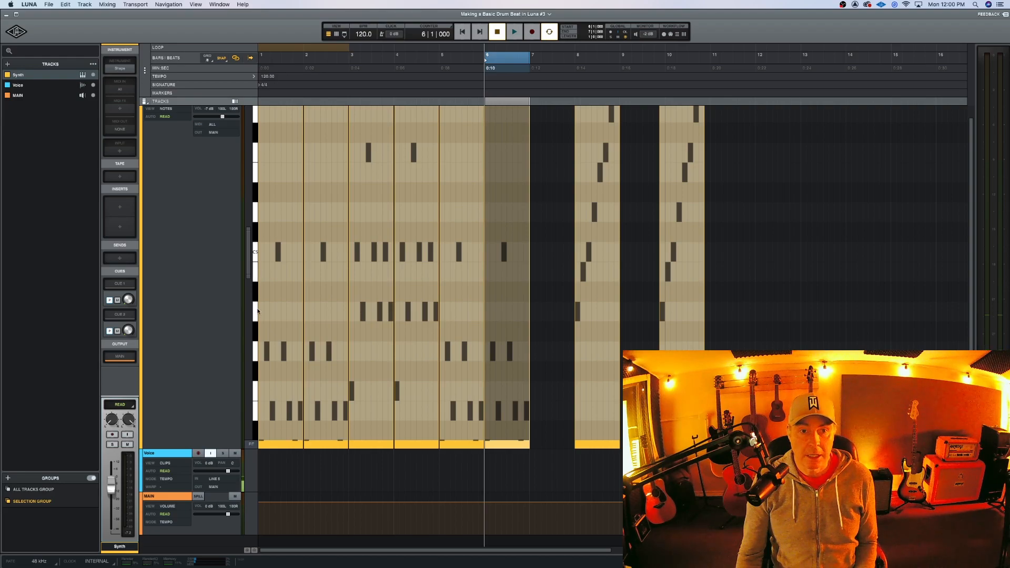
{"action": "left_click", "coordinate": [578, 313]}
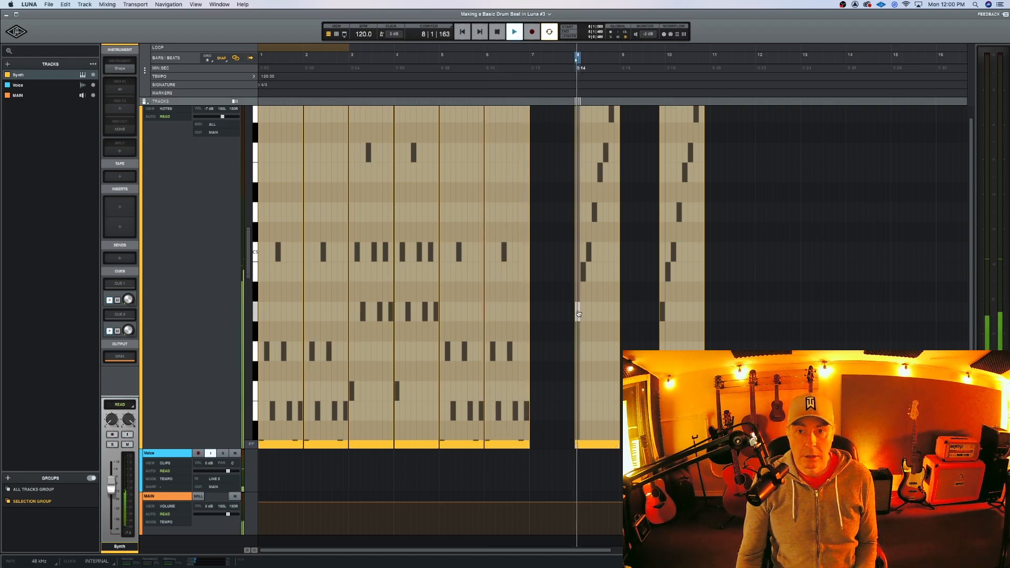
{"action": "key", "text": "space"}
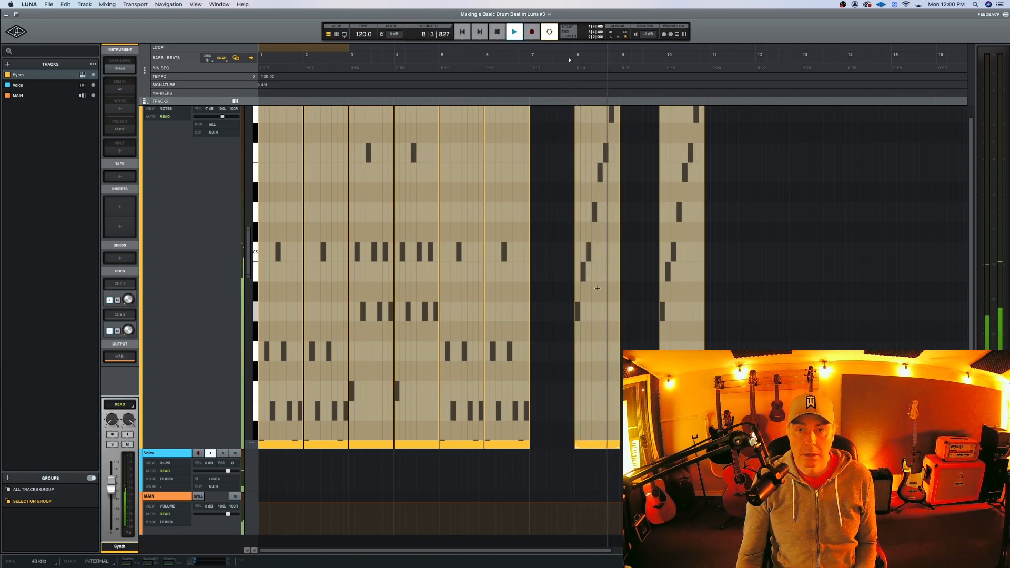
{"action": "key", "text": "space"}
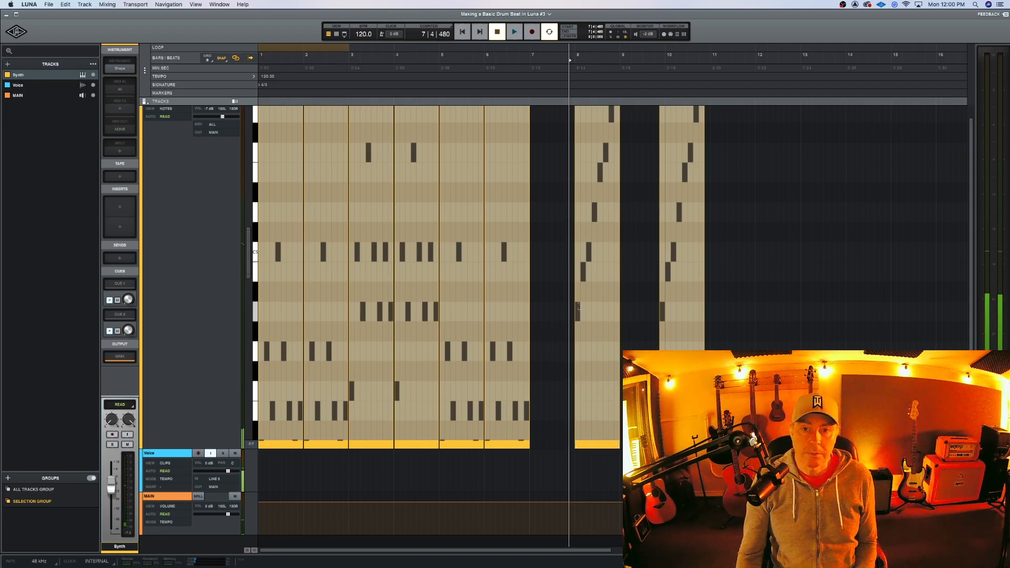
Step: Select both leftover scale clips after the arpeggios, in bar 8 and near bar 10, and delete them
{"action": "left_click", "coordinate": [598, 442]}
{"action": "left_click", "coordinate": [594, 443]}
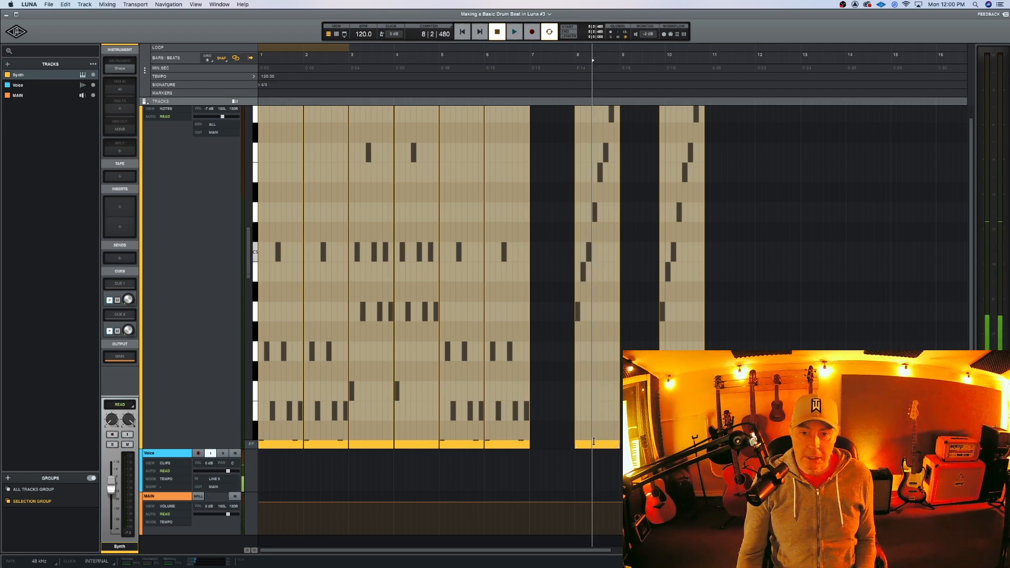
{"action": "scroll", "coordinate": [621, 156], "scroll_direction": "up", "scroll_amount": 1}
{"action": "left_click", "coordinate": [610, 111]}
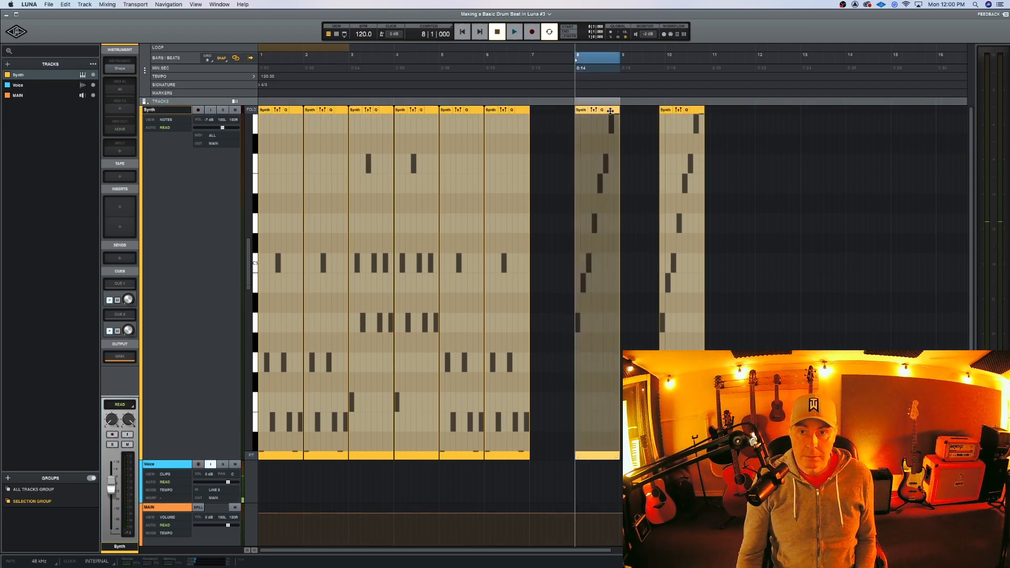
{"action": "left_click", "coordinate": [698, 108], "text": "shift"}
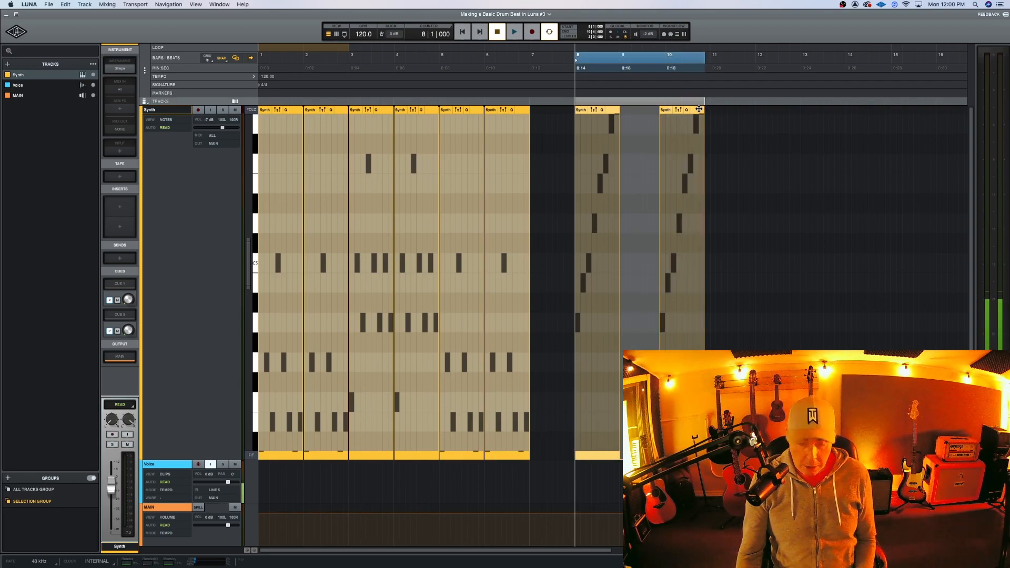
{"action": "key", "text": "Delete"}
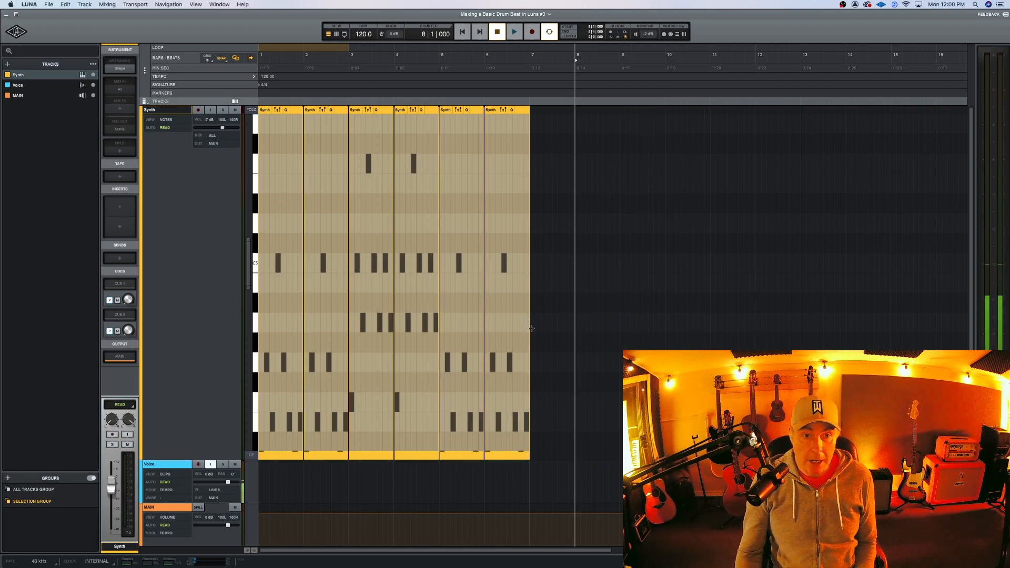
Step: Create a clip in bar 7 with an ascending eighth-note scale G, A, B, C, D, E, F, G
{"action": "double_click", "coordinate": [532, 361]}
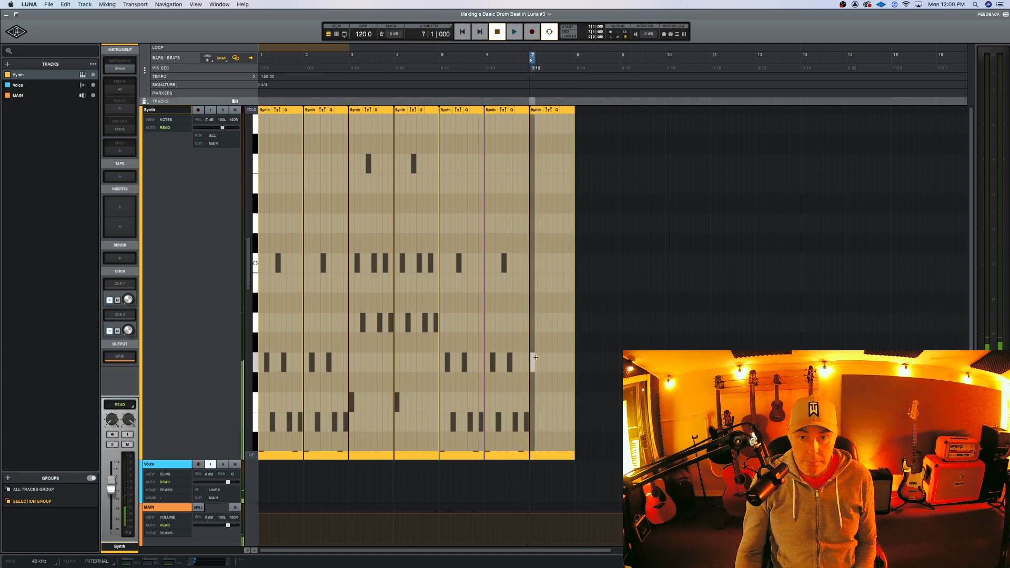
{"action": "double_click", "coordinate": [537, 323]}
{"action": "left_click", "coordinate": [545, 284]}
{"action": "double_click", "coordinate": [545, 284]}
{"action": "double_click", "coordinate": [550, 264]}
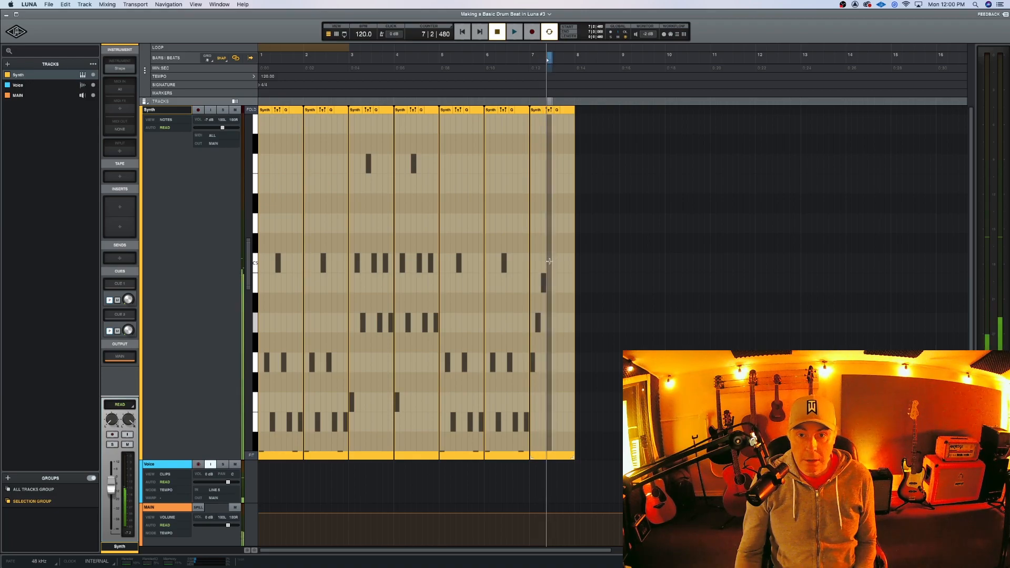
{"action": "double_click", "coordinate": [556, 224]}
{"action": "double_click", "coordinate": [562, 182]}
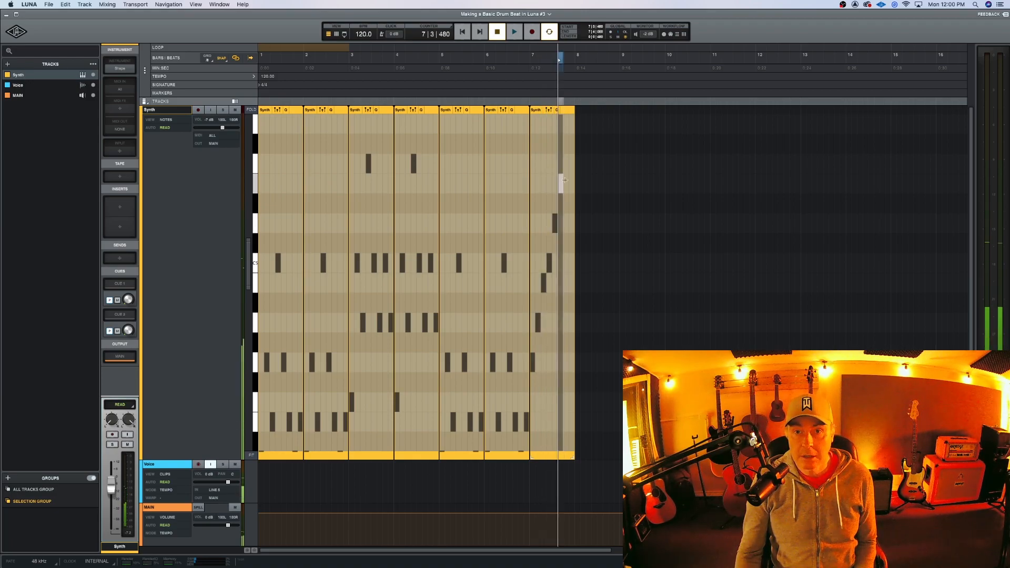
{"action": "double_click", "coordinate": [566, 166]}
{"action": "double_click", "coordinate": [570, 128]}
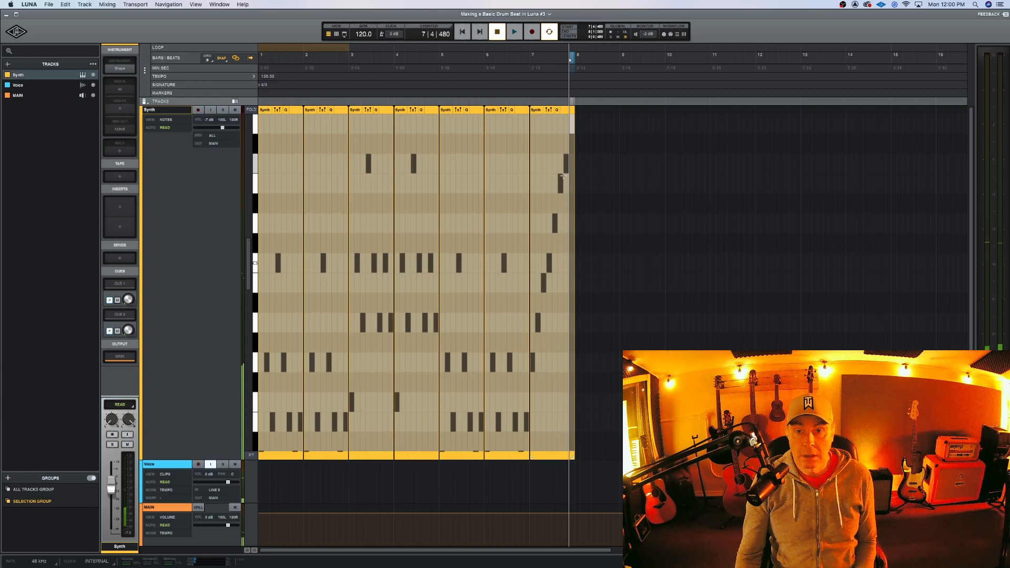
Step: Delete the A, C, E and F notes from the G scale clip in bar 7, keeping G, B, D and G
{"action": "double_click", "coordinate": [537, 321]}
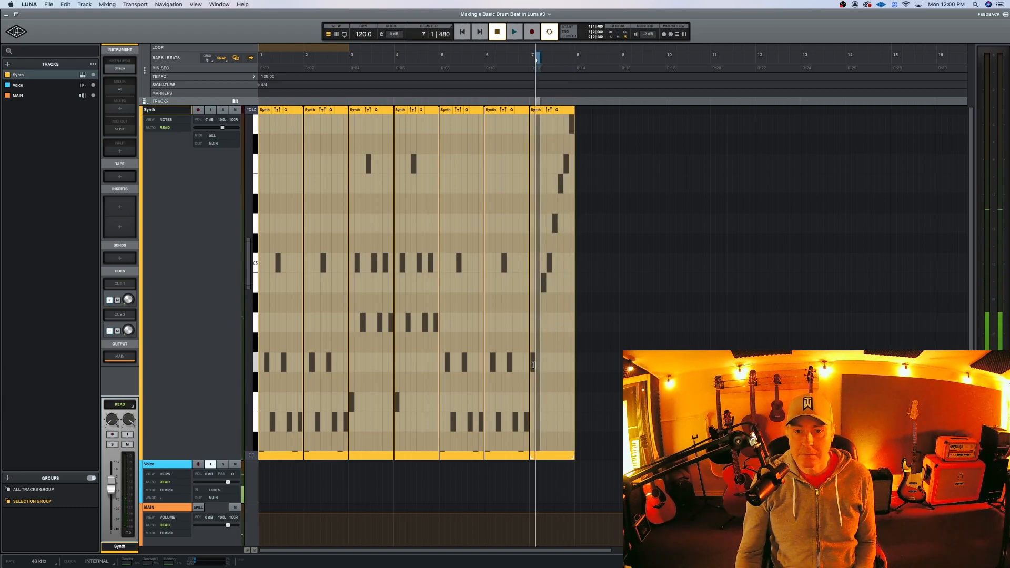
{"action": "double_click", "coordinate": [549, 263]}
{"action": "double_click", "coordinate": [561, 183]}
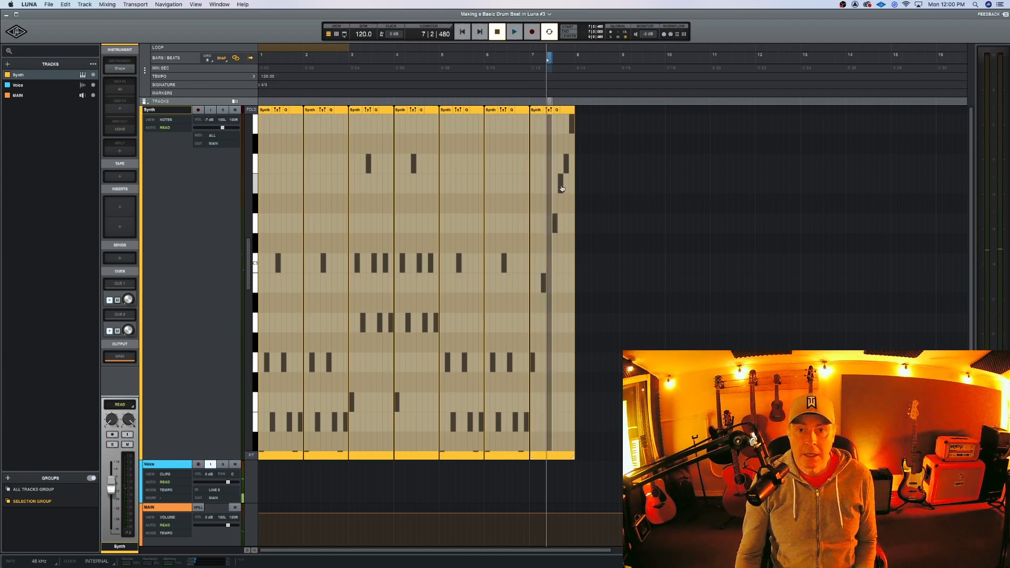
{"action": "left_click", "coordinate": [566, 165]}
{"action": "double_click", "coordinate": [566, 166]}
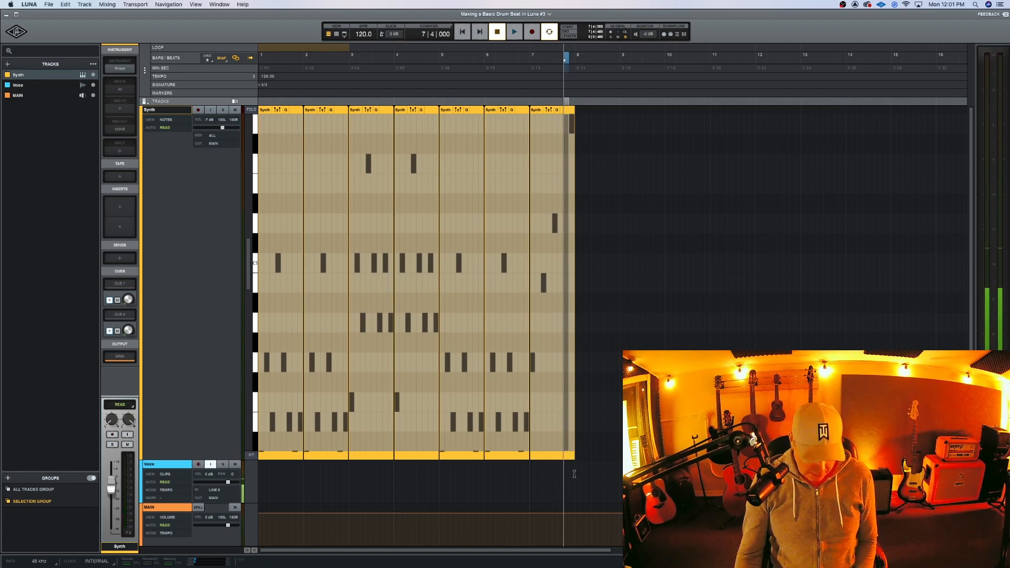
Step: Arrange the first five eighth notes of the bar 7 clip as G, D, B, D, G, using the low G
{"action": "key", "text": "t"}
{"action": "key", "text": "t"}
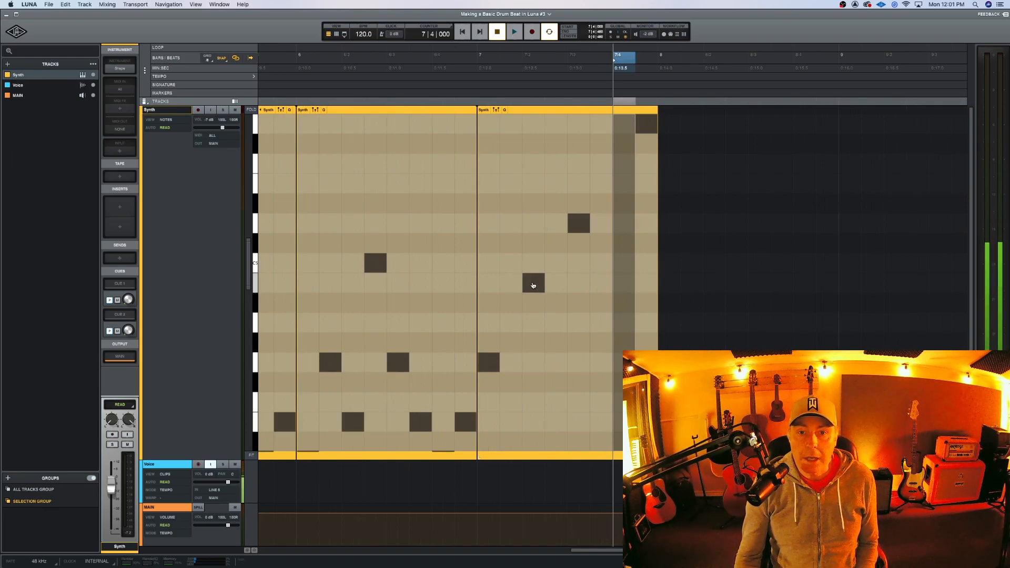
{"action": "mouse_move", "coordinate": [532, 281]}
{"action": "left_mouse_down"}
{"action": "mouse_move", "coordinate": [536, 225]}
{"action": "mouse_move", "coordinate": [542, 287]}
{"action": "left_mouse_up"}
{"action": "key", "text": "comma"}
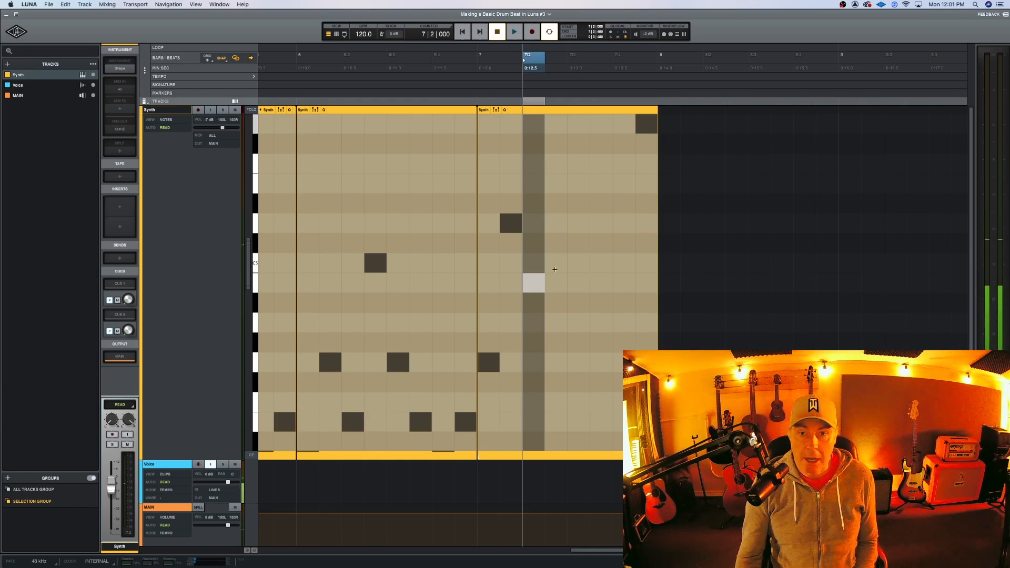
{"action": "left_click", "coordinate": [555, 224]}
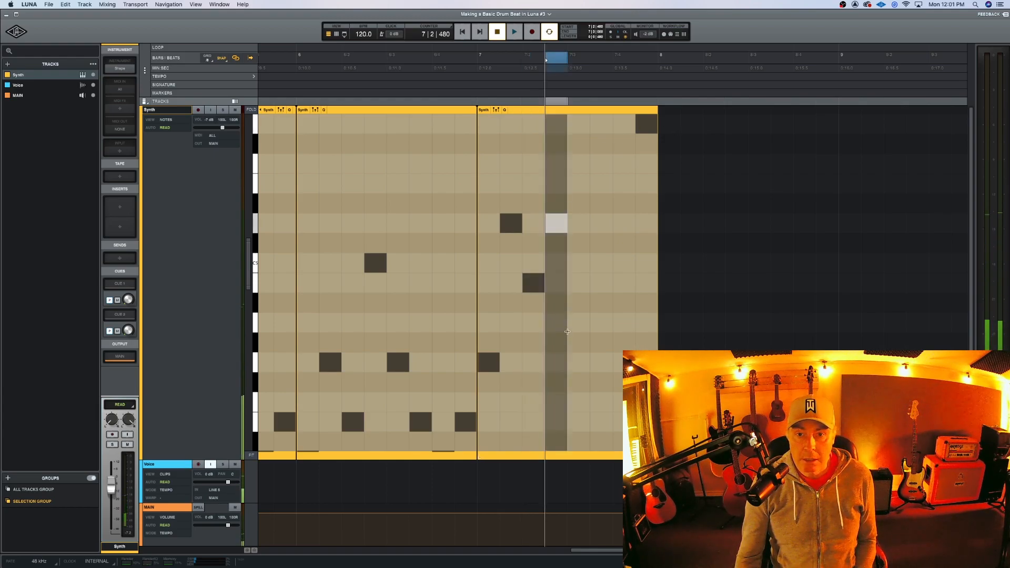
{"action": "left_click", "coordinate": [582, 364]}
{"action": "left_click", "coordinate": [583, 365]}
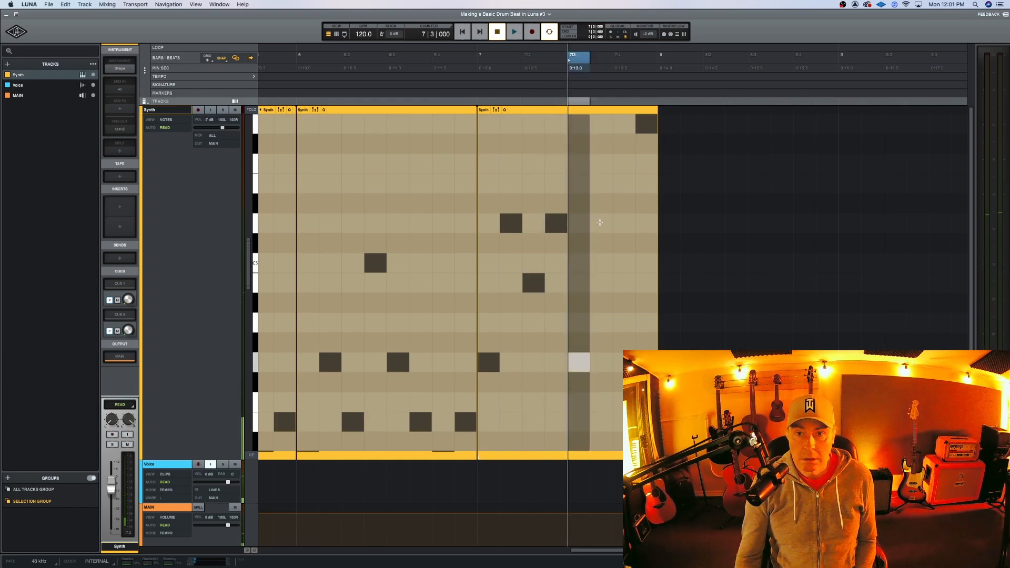
Step: Complete bar 7's melody with D5 notes at 7|3|480 and 7|4|480, and move the G5 note to 7|4|000
{"action": "left_click", "coordinate": [599, 222]}
{"action": "left_click", "coordinate": [617, 129]}
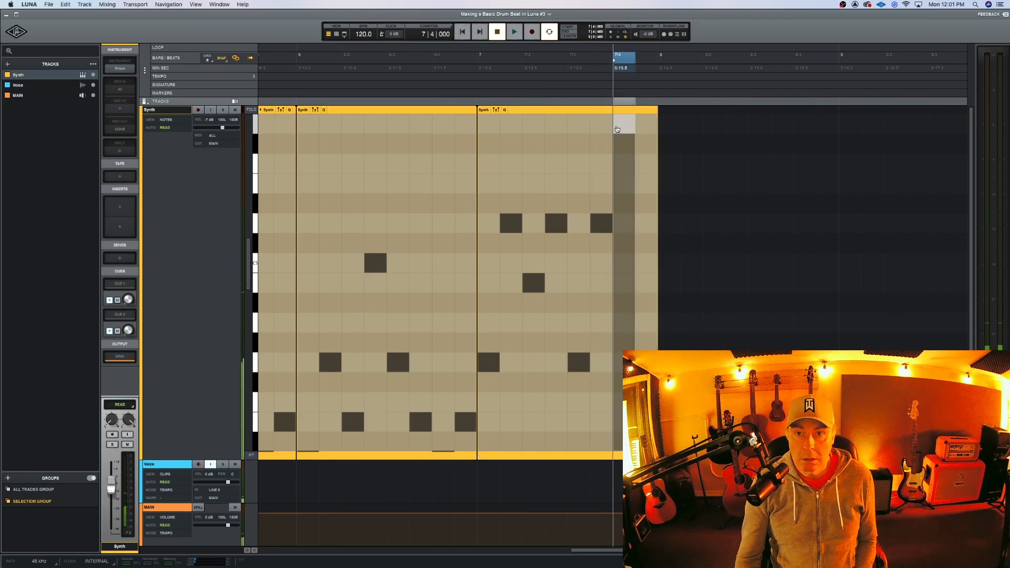
{"action": "left_click", "coordinate": [646, 223]}
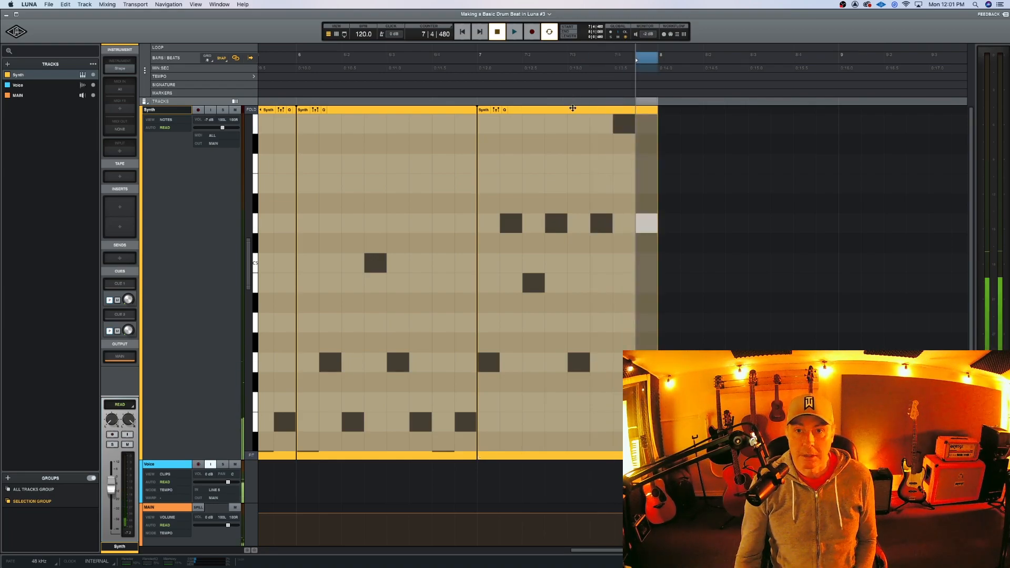
Step: Play back the bar 7 clip on the Synth track and duplicate it into bar 8
{"action": "left_click", "coordinate": [572, 110]}
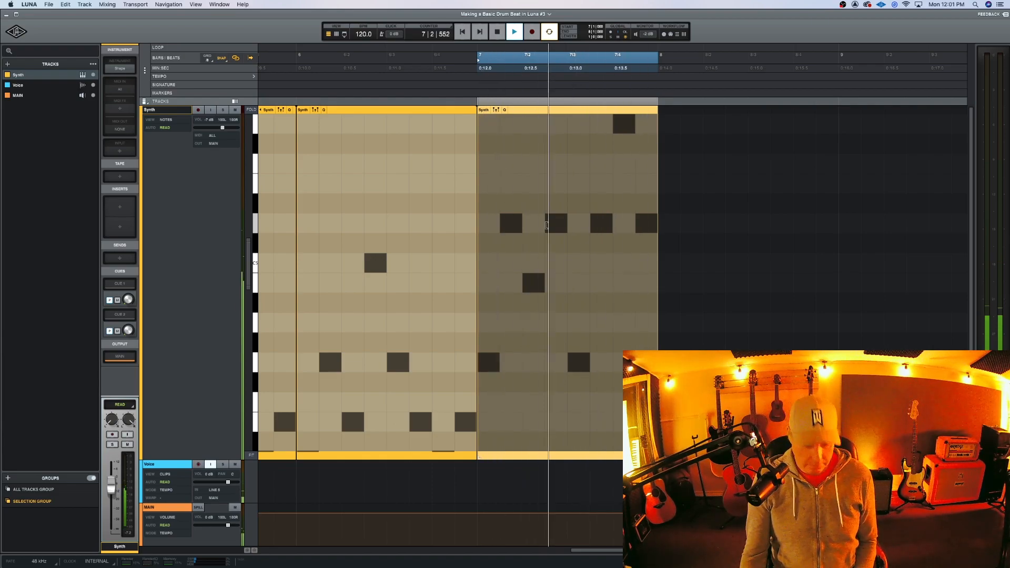
{"action": "key", "text": "r"}
{"action": "key", "text": "r"}
{"action": "key", "text": "space"}
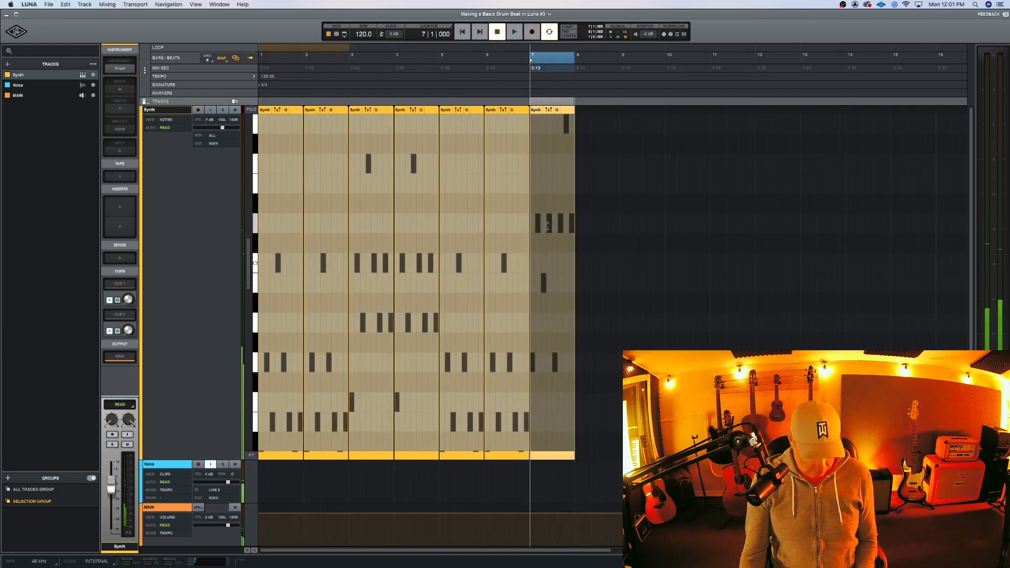
{"action": "key", "text": "super+d"}
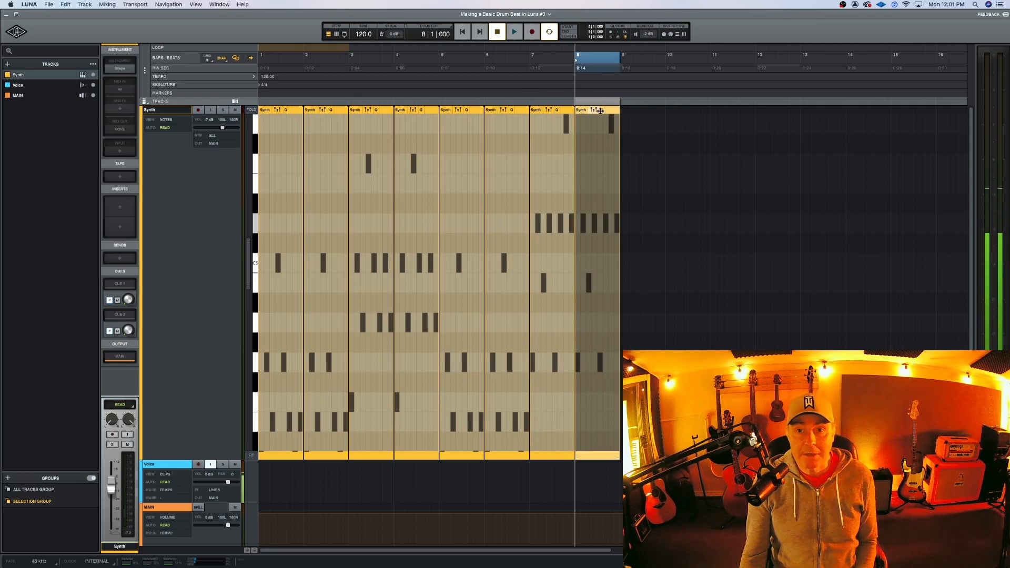
Step: Select all eight Synth clips and duplicate them into bars 9 to 16
{"action": "key", "text": "super+a"}
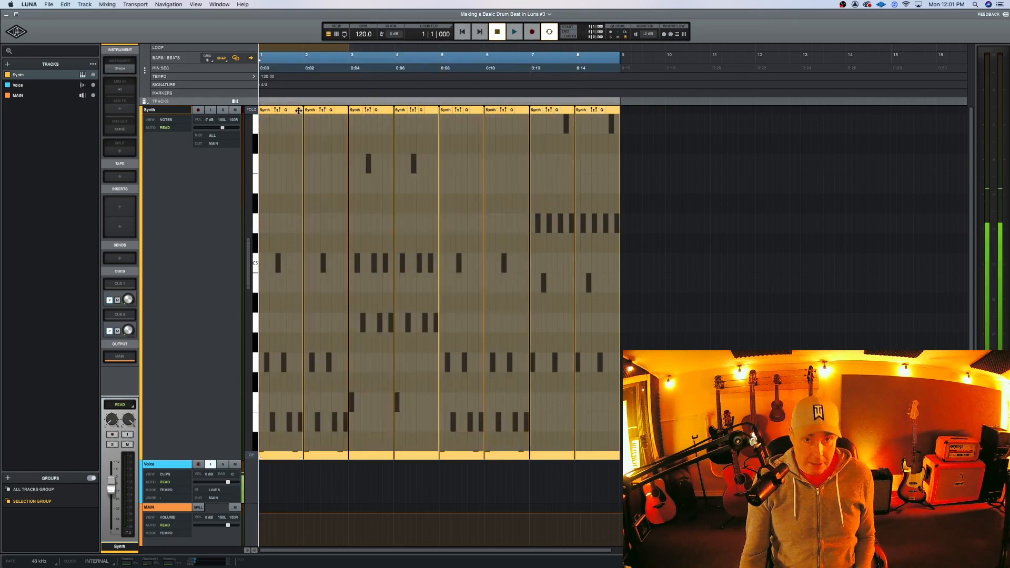
{"action": "key", "text": "super+d"}
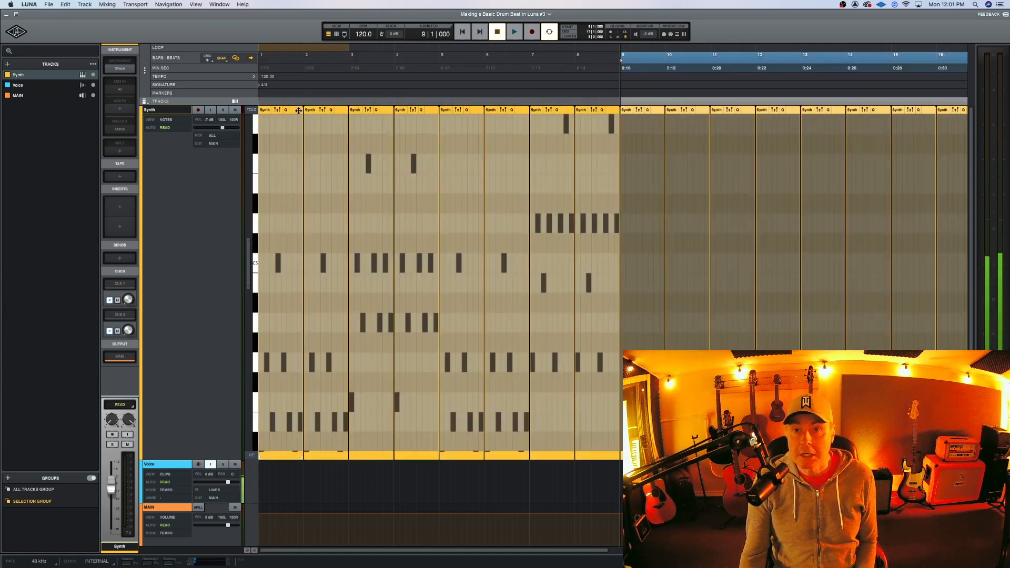
{"action": "key", "text": "r"}
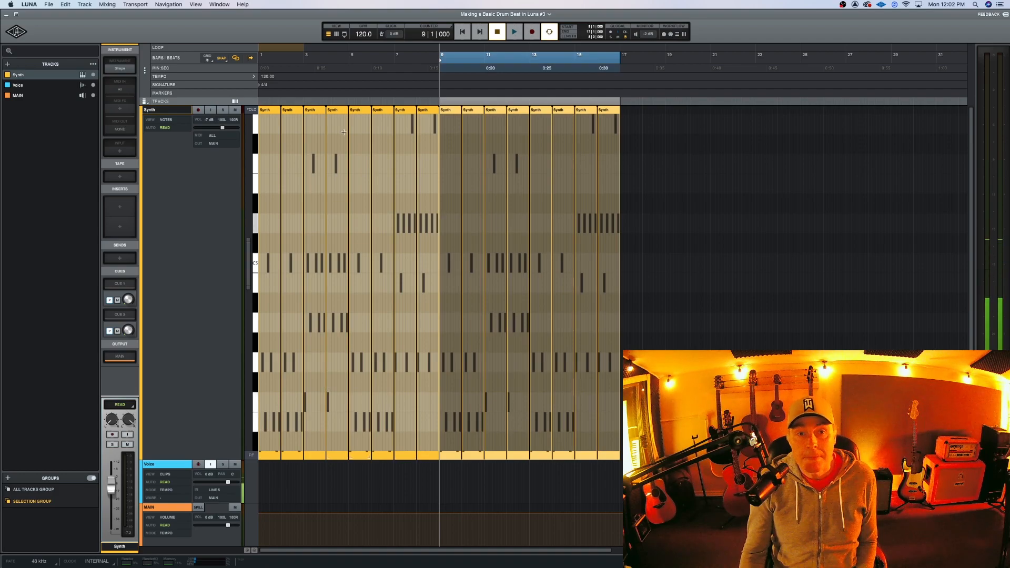
Step: Play the full 16-bar Synth sequence from the start and stop at the end
{"action": "key", "text": "Return"}
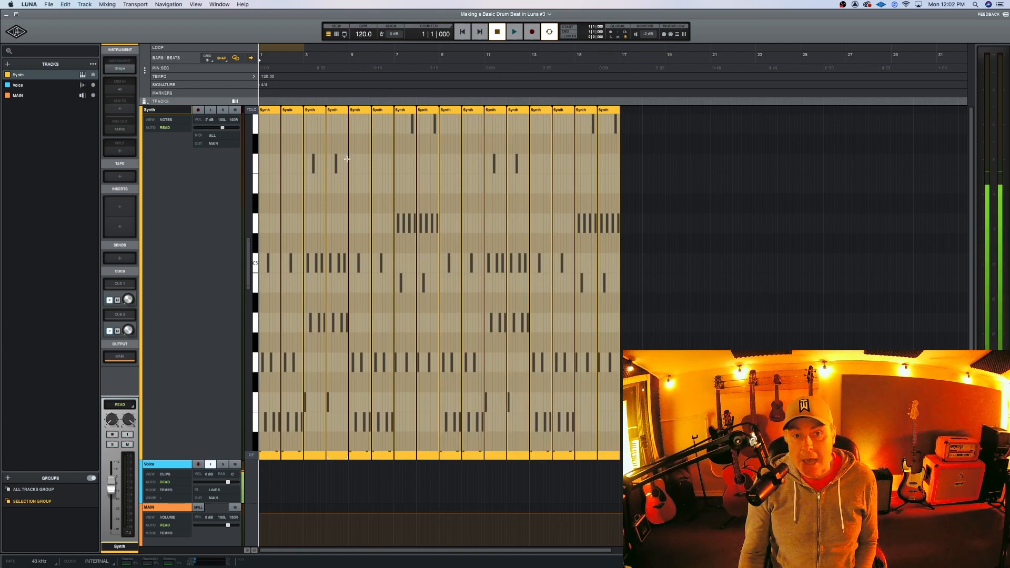
{"action": "key", "text": "space"}
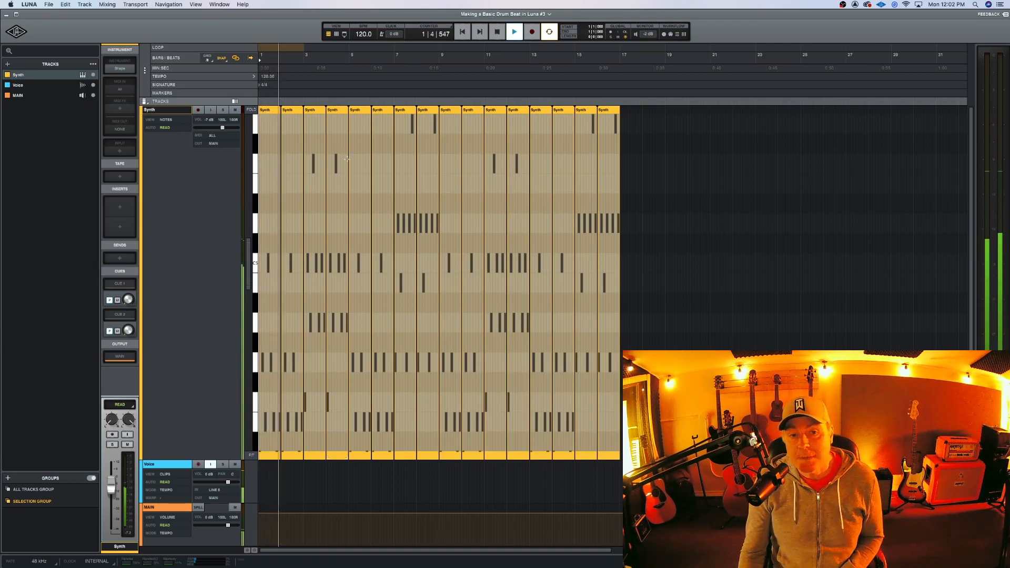
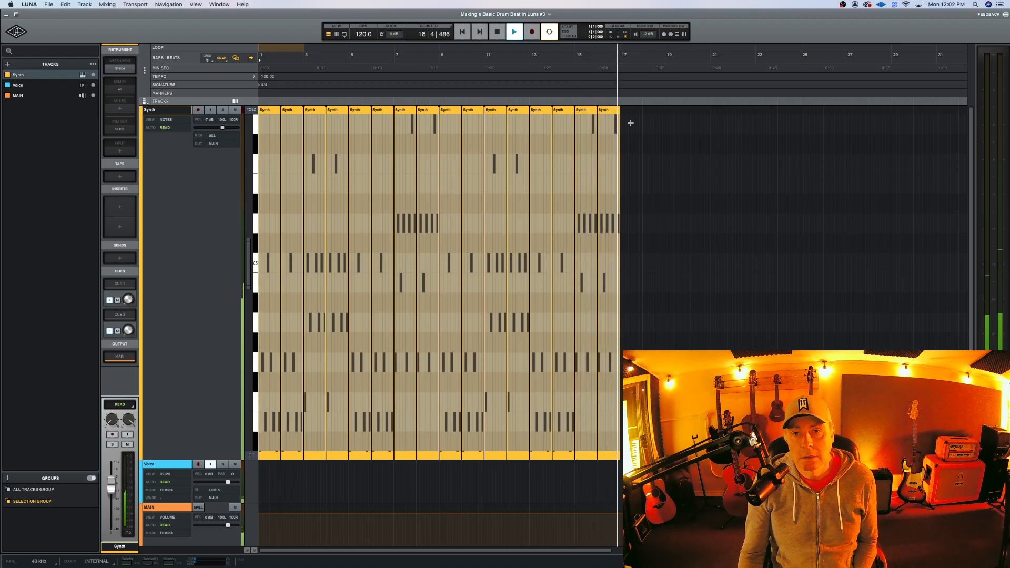
{"action": "key", "text": "space"}
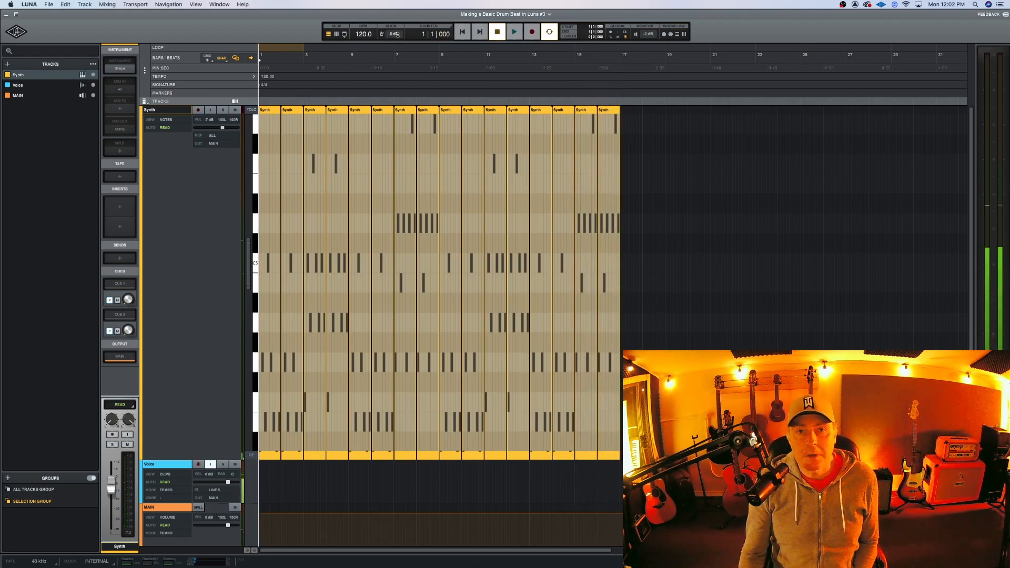
Step: Set the click level to -1 dB and audition the sequence at a tempo of 180.0 BPM
{"action": "left_click_drag", "start_coordinate": [392, 33], "coordinate": [392, 15]}
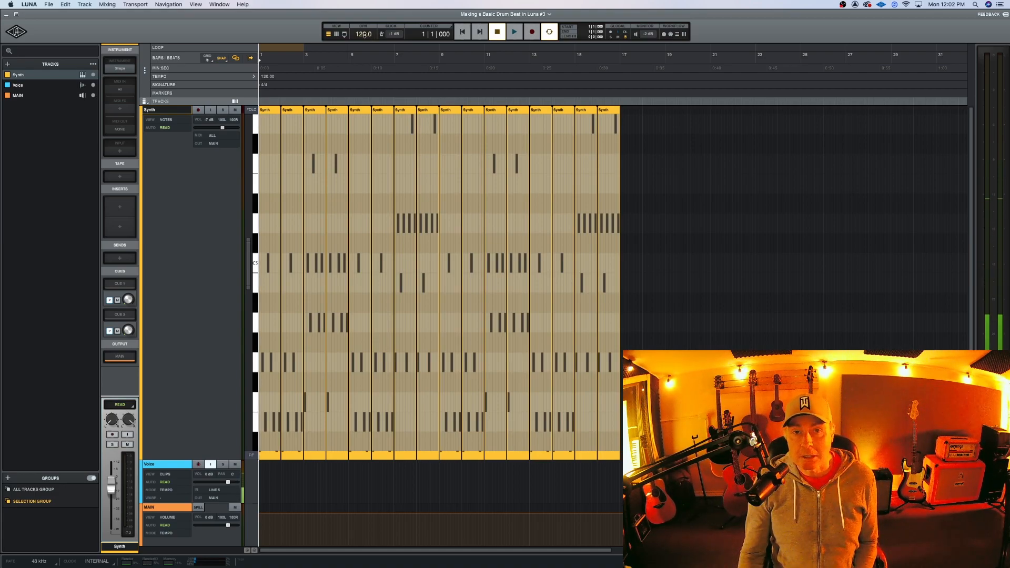
{"action": "left_click_drag", "start_coordinate": [364, 34], "coordinate": [364, 10]}
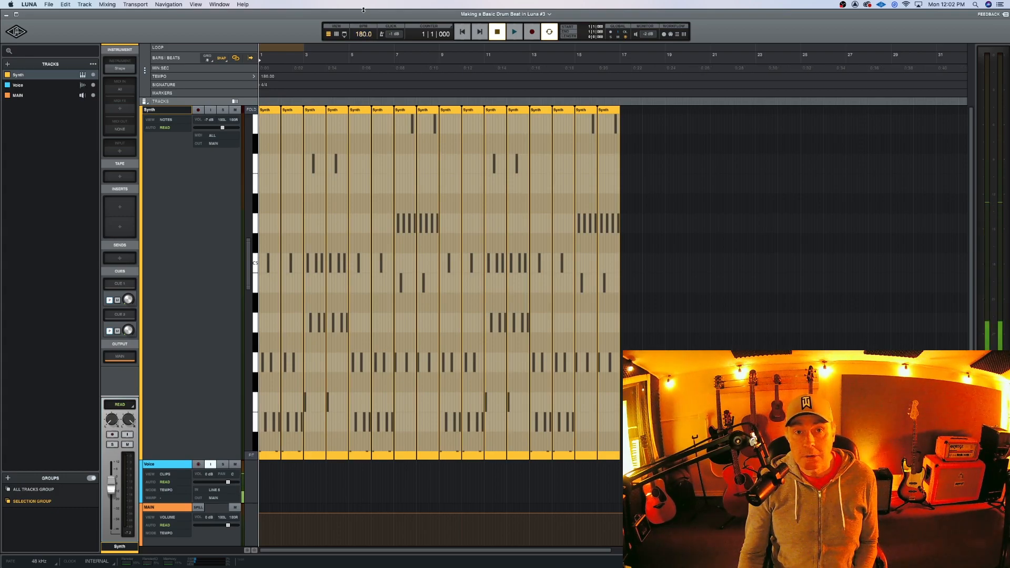
{"action": "key", "text": "space"}
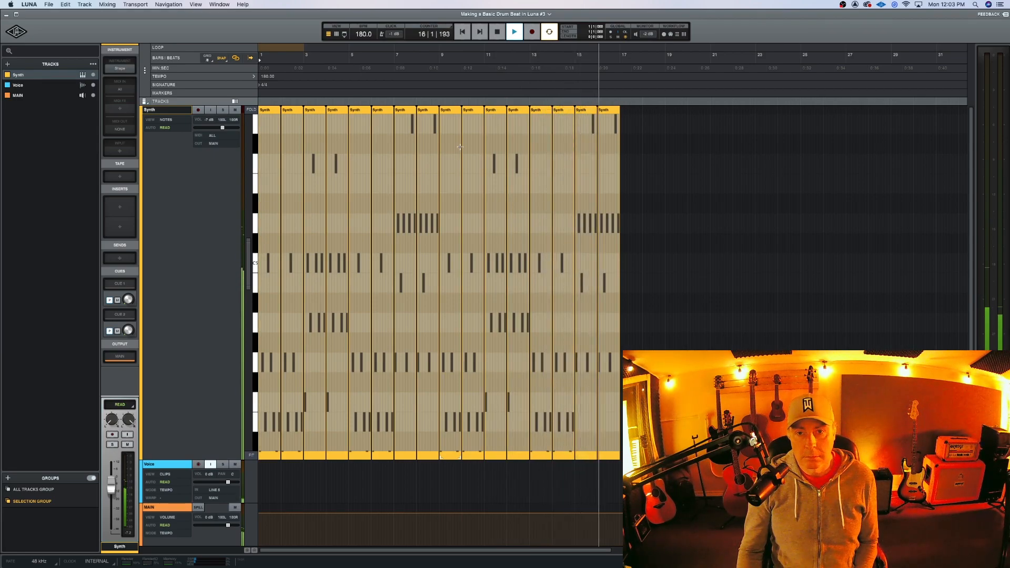
{"action": "key", "text": "space"}
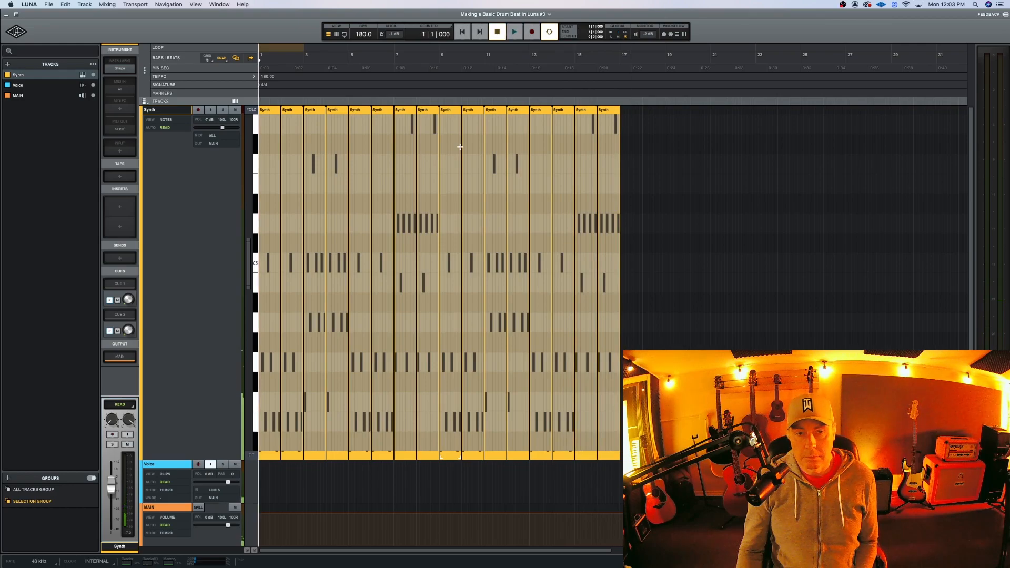
Step: Set the session tempo to 120.0 BPM
{"action": "key", "text": "t"}
{"action": "key", "text": "t"}
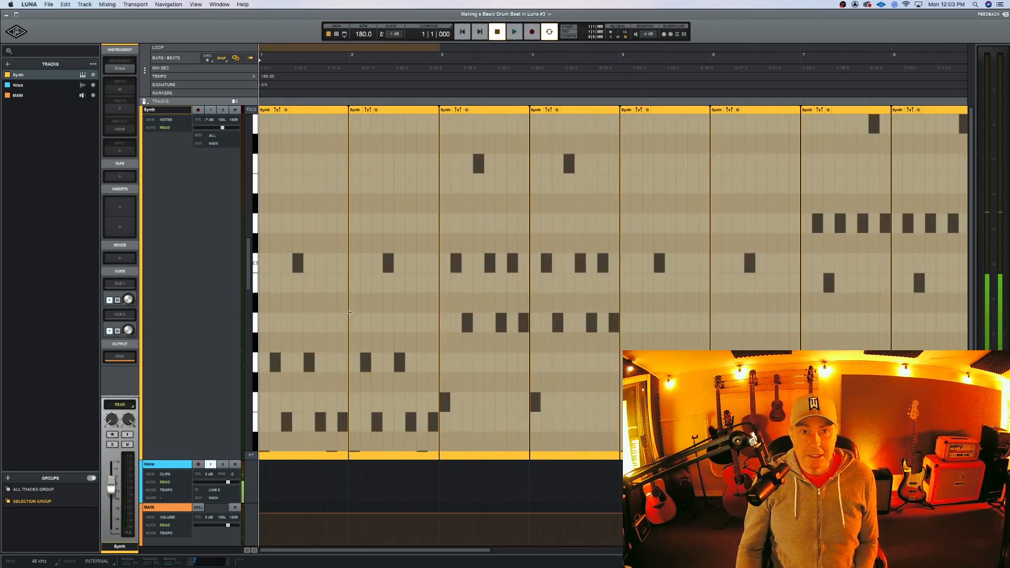
{"action": "scroll", "coordinate": [362, 314], "scroll_direction": "down", "scroll_amount": 2}
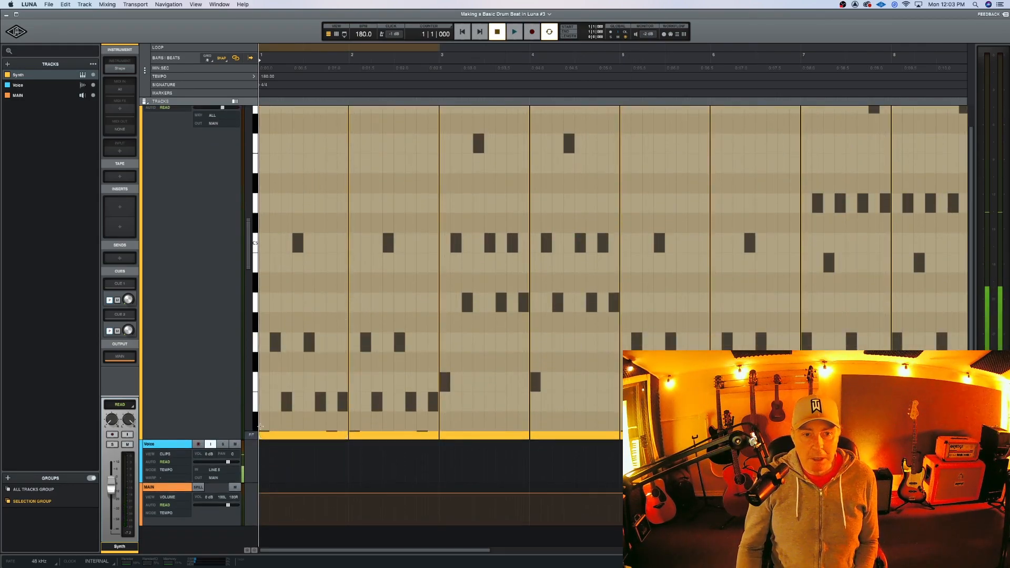
{"action": "mouse_move", "coordinate": [250, 244]}
{"action": "left_mouse_down"}
{"action": "mouse_move", "coordinate": [247, 267]}
{"action": "mouse_move", "coordinate": [250, 253]}
{"action": "left_mouse_up"}
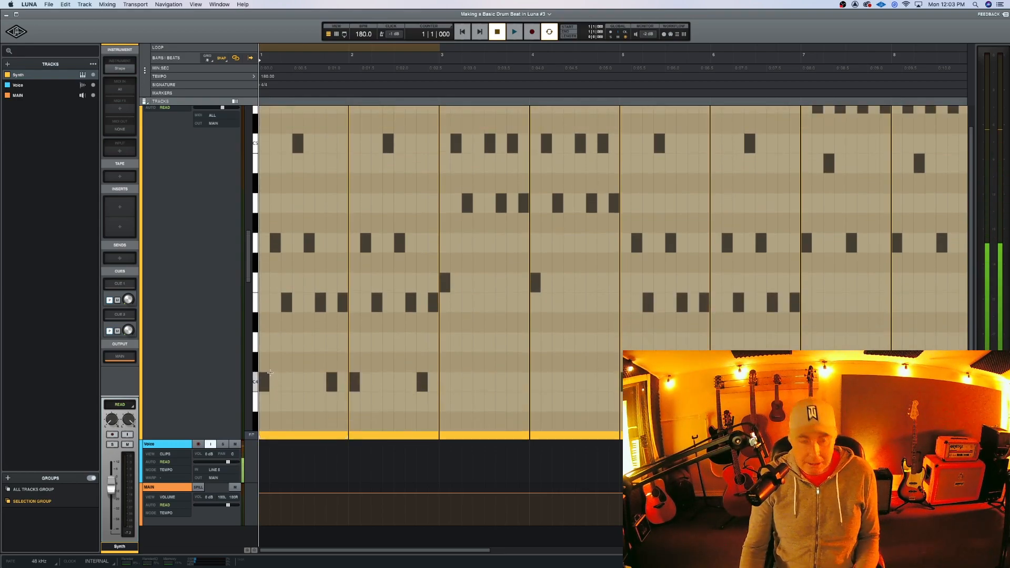
{"action": "key", "text": "t"}
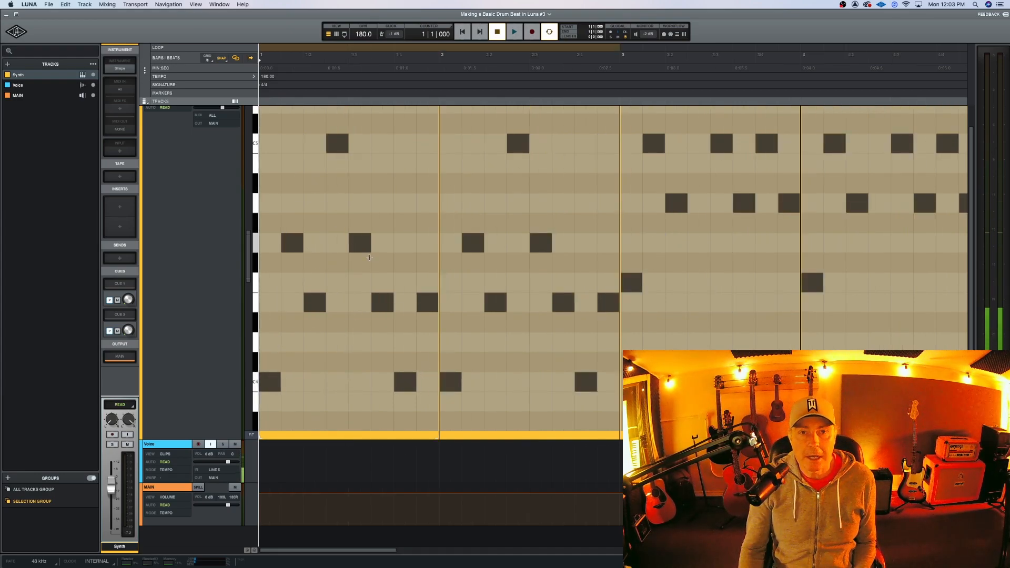
{"action": "left_click_drag", "start_coordinate": [360, 29], "coordinate": [362, 58]}
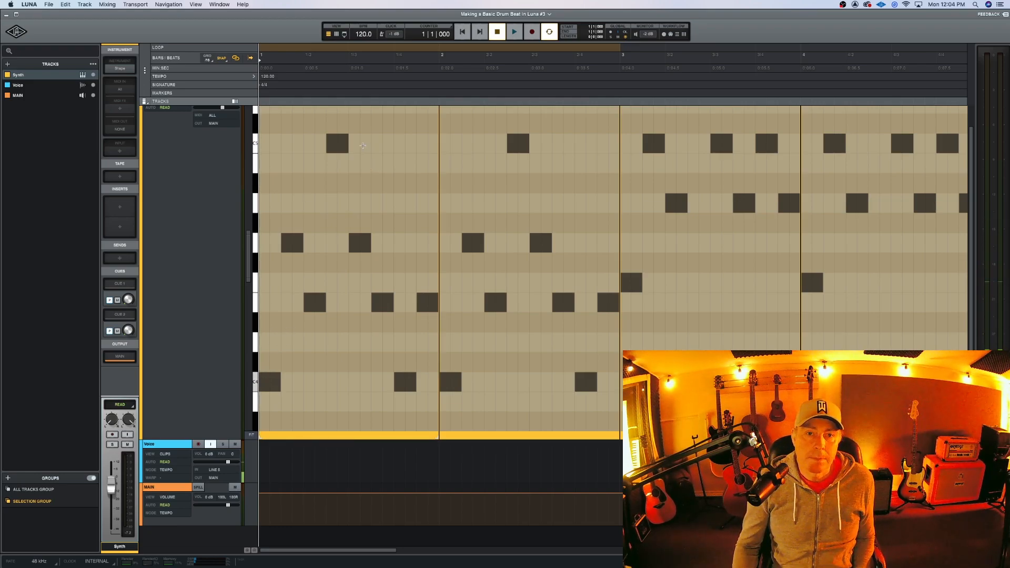
Step: Add sixteenth notes to bar 1: A4 at 1|3|240, F4 at 1|2|240, E4 at 1|4|000 and F4 at 1|4|720
{"action": "left_click", "coordinate": [361, 203]}
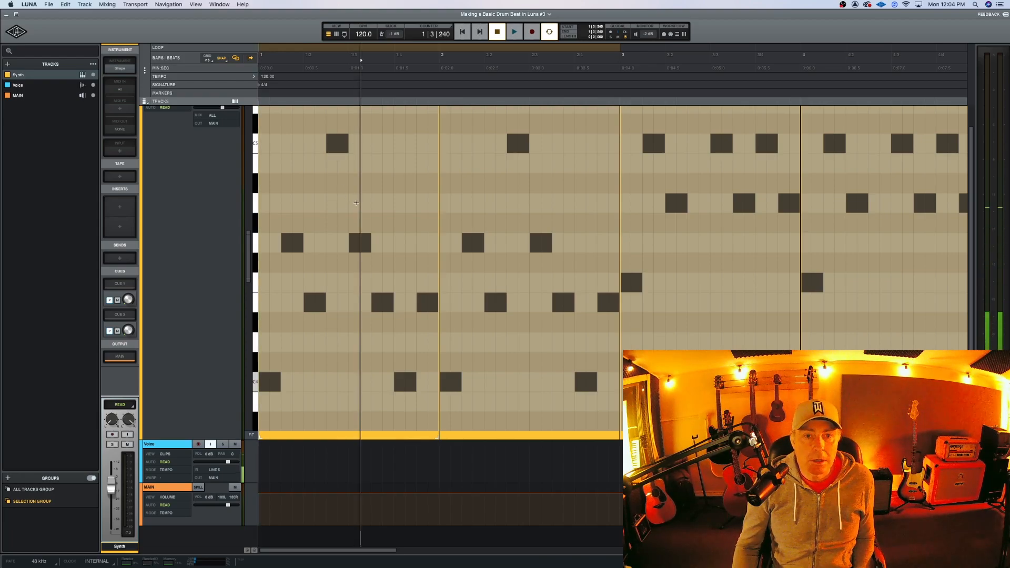
{"action": "double_click", "coordinate": [363, 203]}
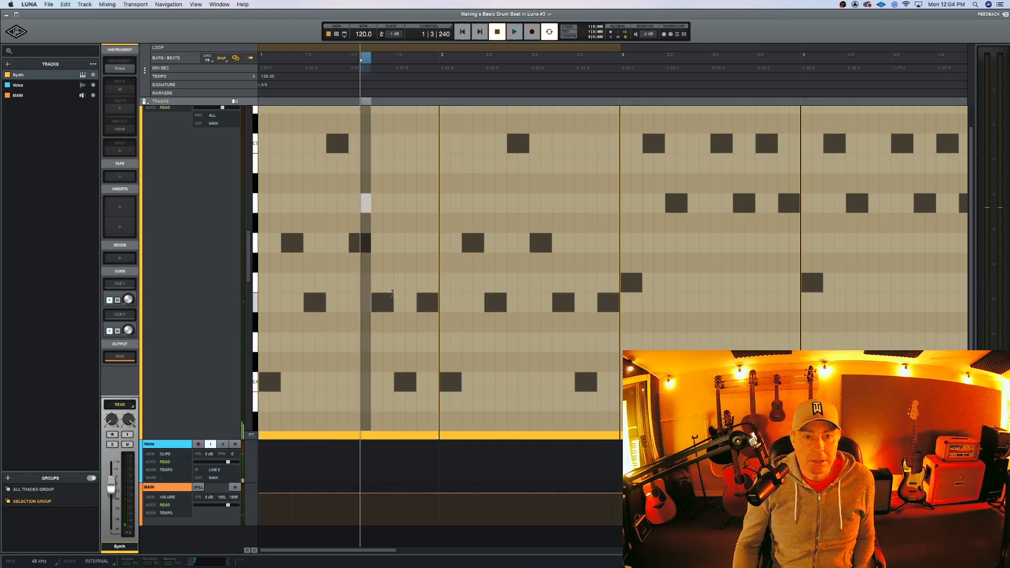
{"action": "double_click", "coordinate": [321, 282]}
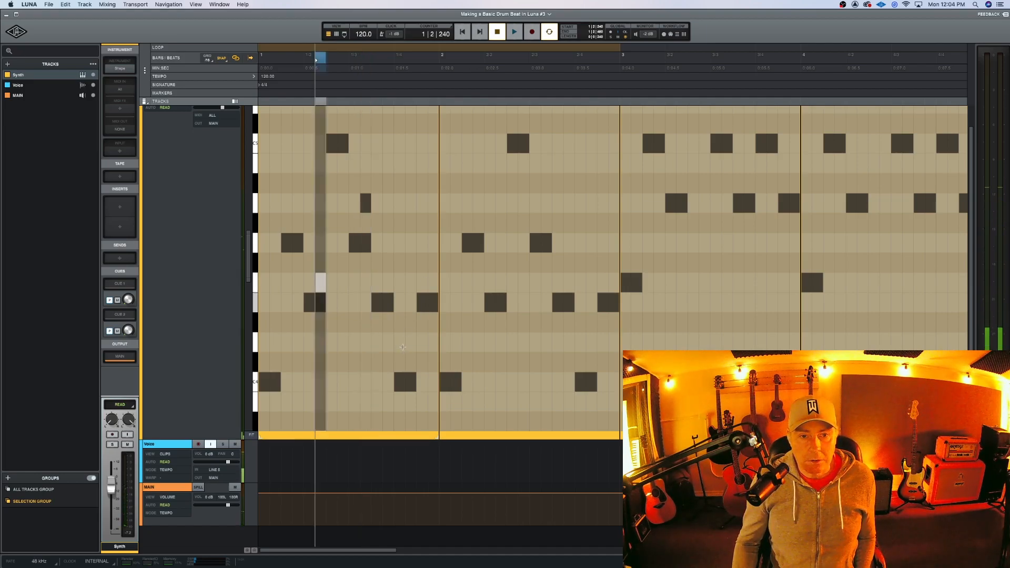
{"action": "double_click", "coordinate": [402, 303]}
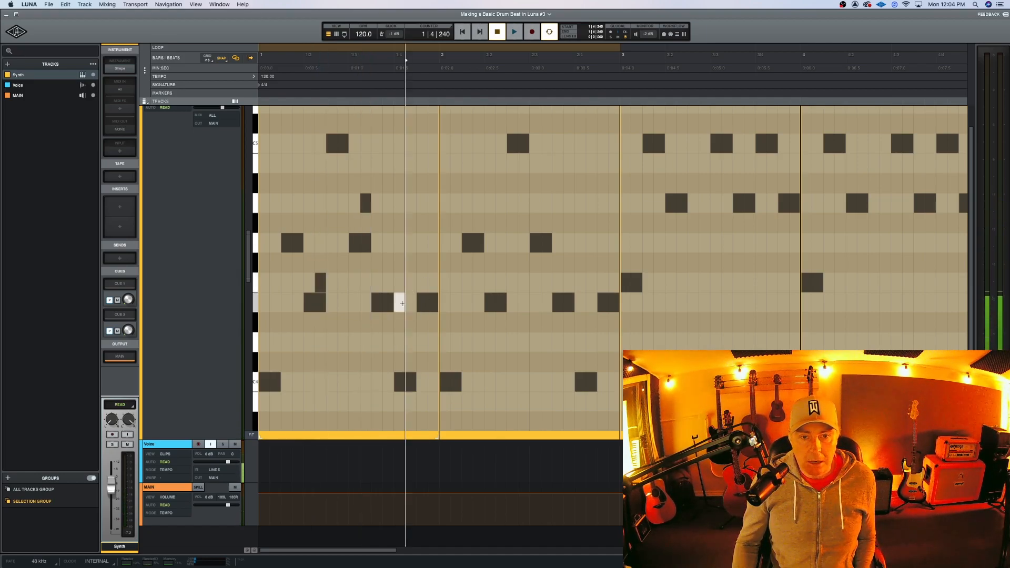
{"action": "double_click", "coordinate": [432, 282]}
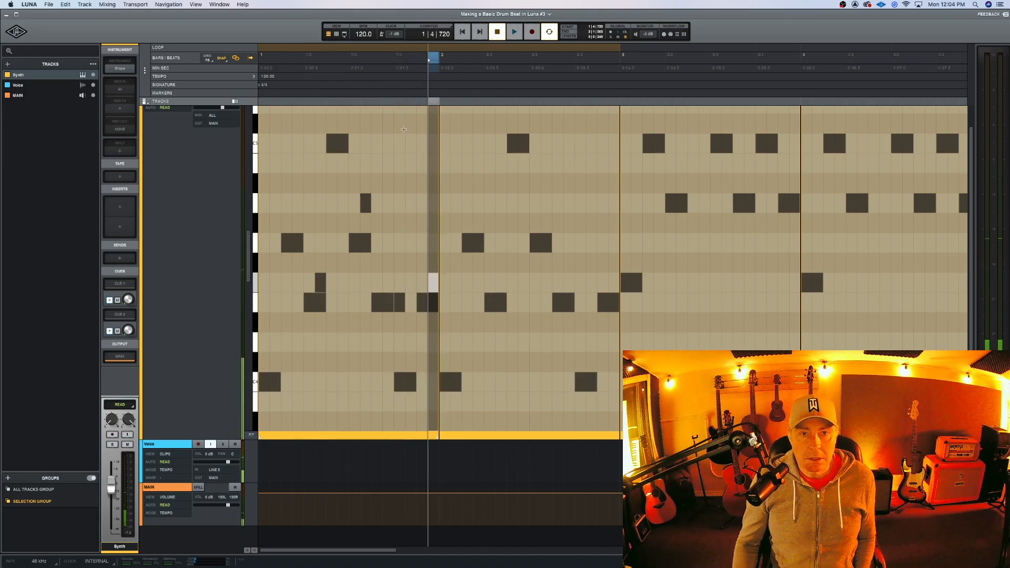
Step: Select the bar 1 clip and play it back to hear the added sixteenth notes
{"action": "scroll", "coordinate": [320, 118], "scroll_direction": "up", "scroll_amount": 1}
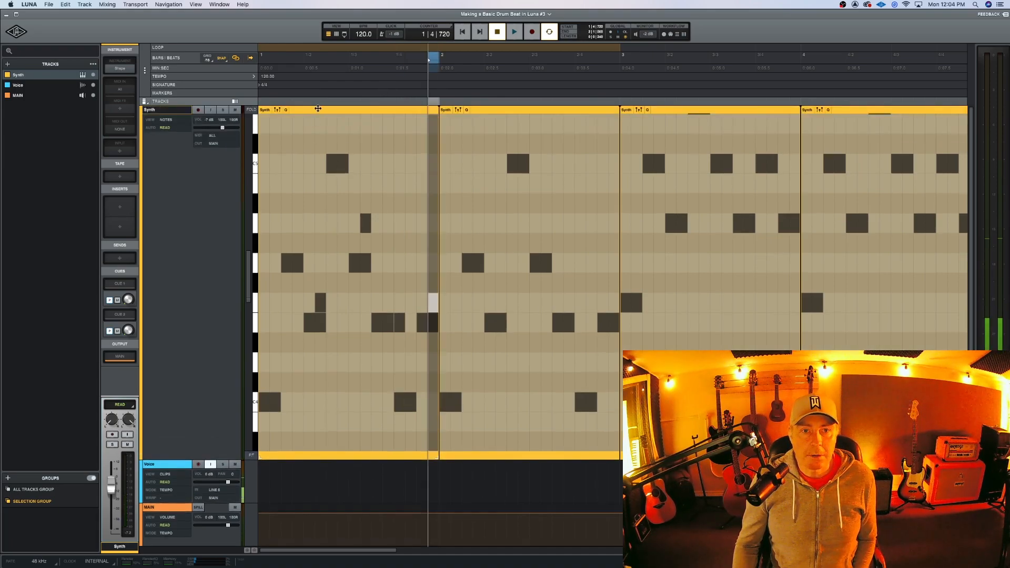
{"action": "left_click", "coordinate": [346, 108]}
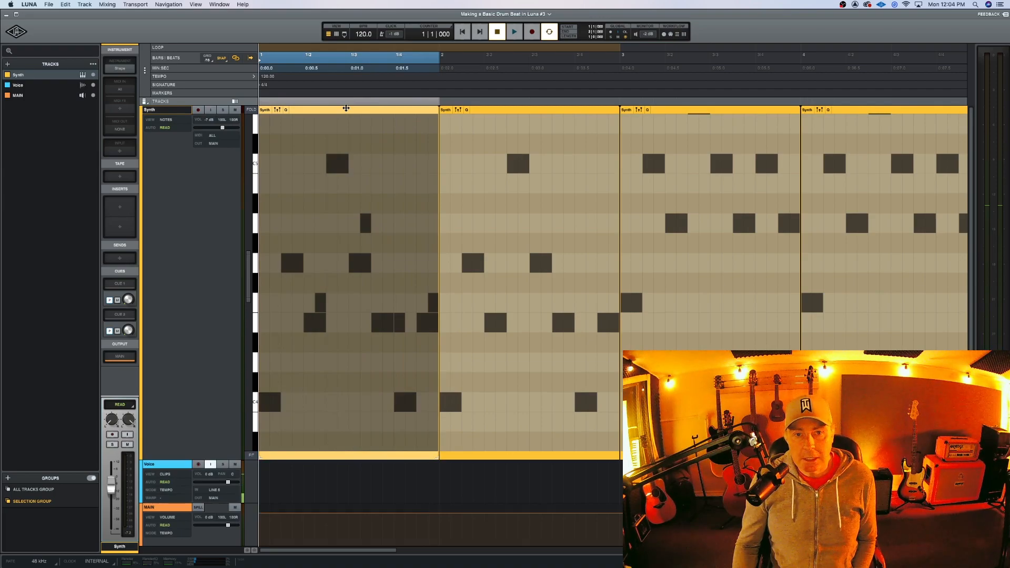
{"action": "key", "text": "space"}
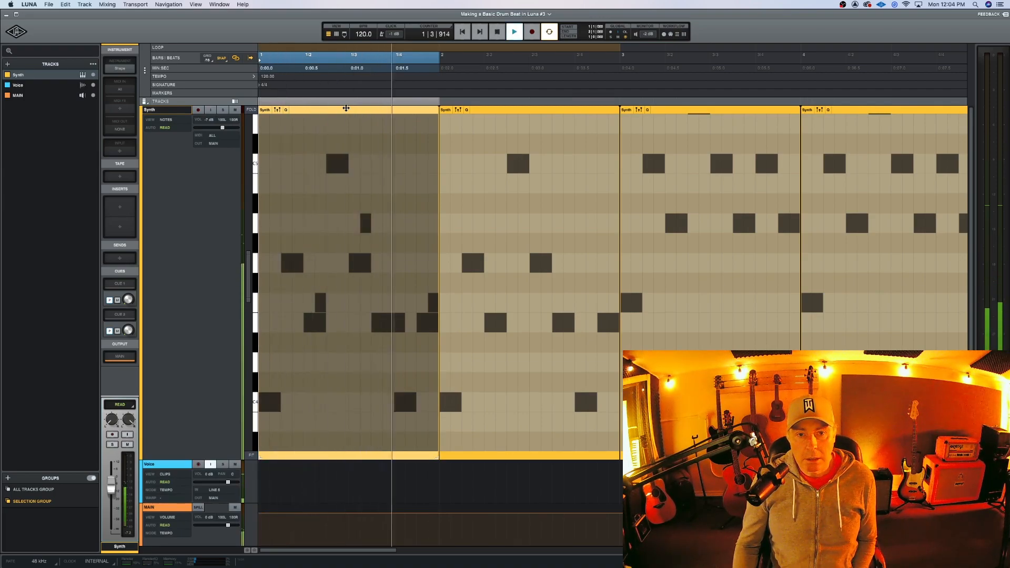
{"action": "key", "text": "space"}
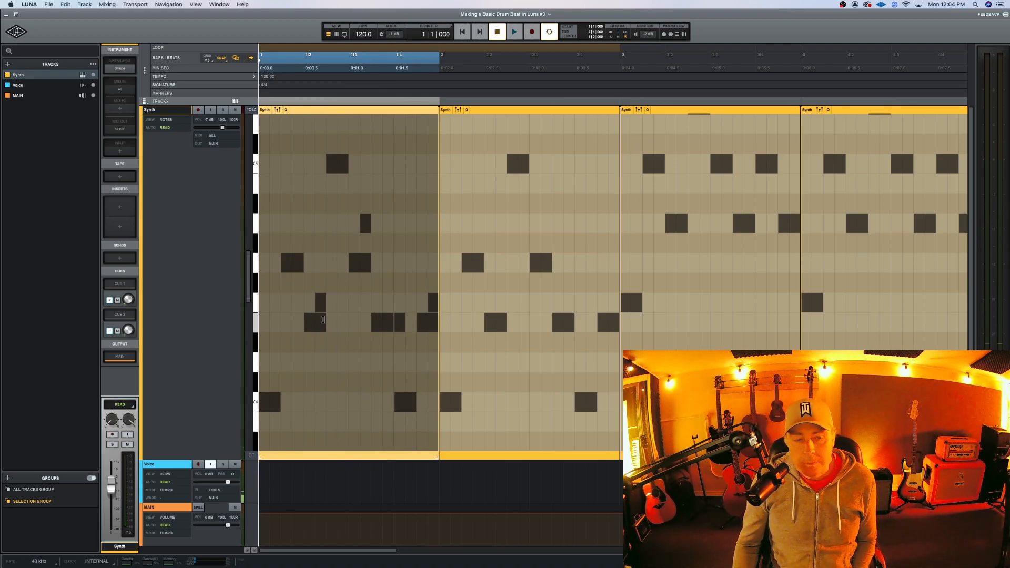
Step: Shorten the E4 notes at 1|2|000 and 1|3|480 in bar 1 to sixteenth-note length
{"action": "left_click", "coordinate": [322, 319]}
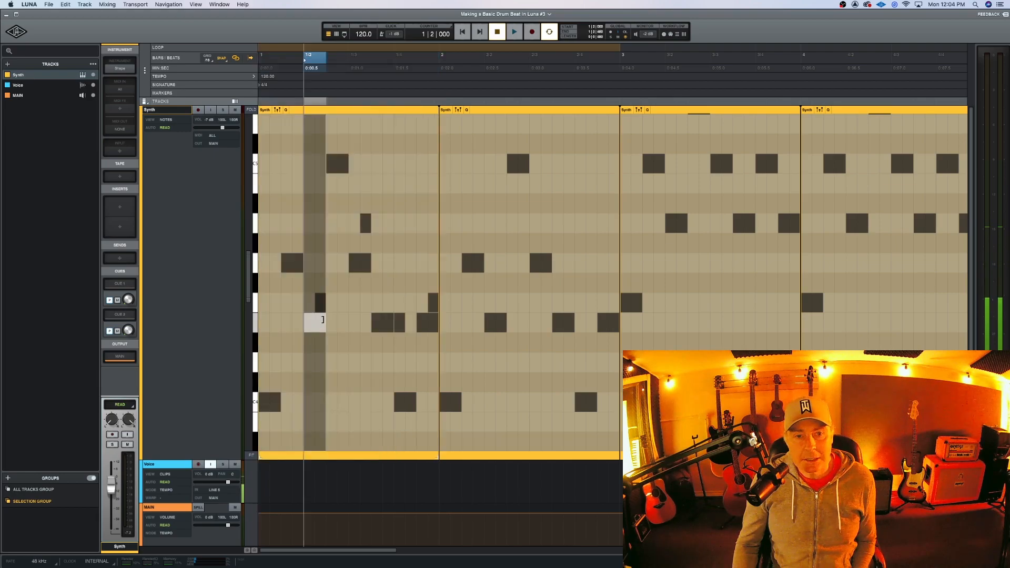
{"action": "left_click_drag", "start_coordinate": [322, 319], "coordinate": [310, 321]}
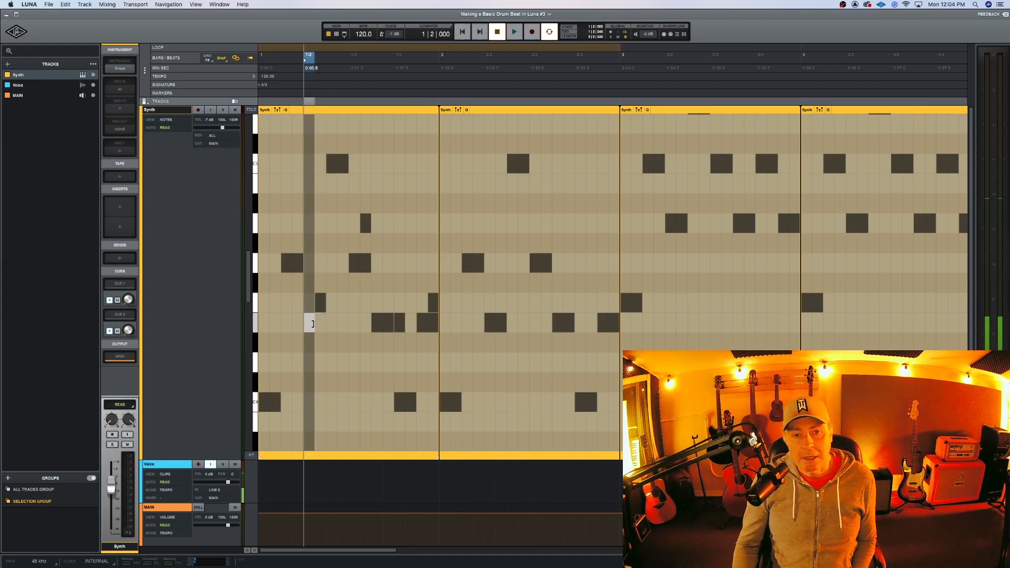
{"action": "mouse_move", "coordinate": [314, 323]}
{"action": "left_mouse_down"}
{"action": "mouse_move", "coordinate": [335, 325]}
{"action": "mouse_move", "coordinate": [321, 327]}
{"action": "left_mouse_up"}
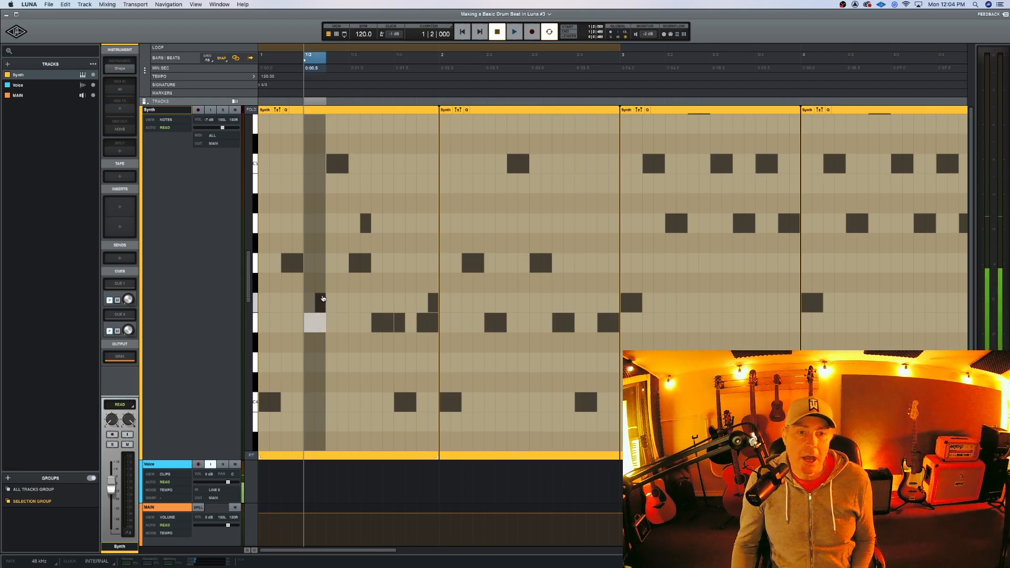
{"action": "left_click", "coordinate": [313, 323]}
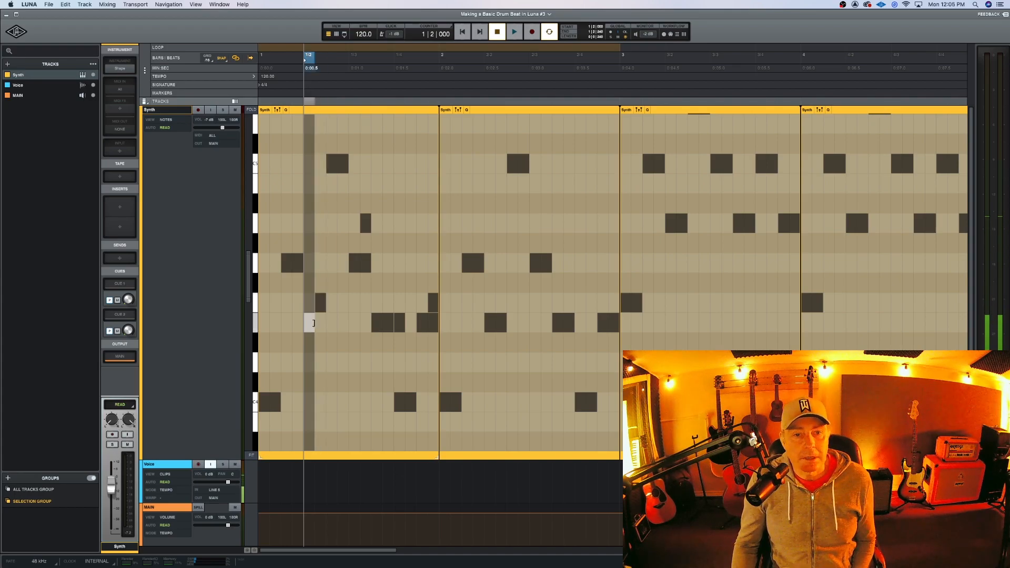
{"action": "left_click", "coordinate": [389, 319]}
{"action": "left_click", "coordinate": [377, 322]}
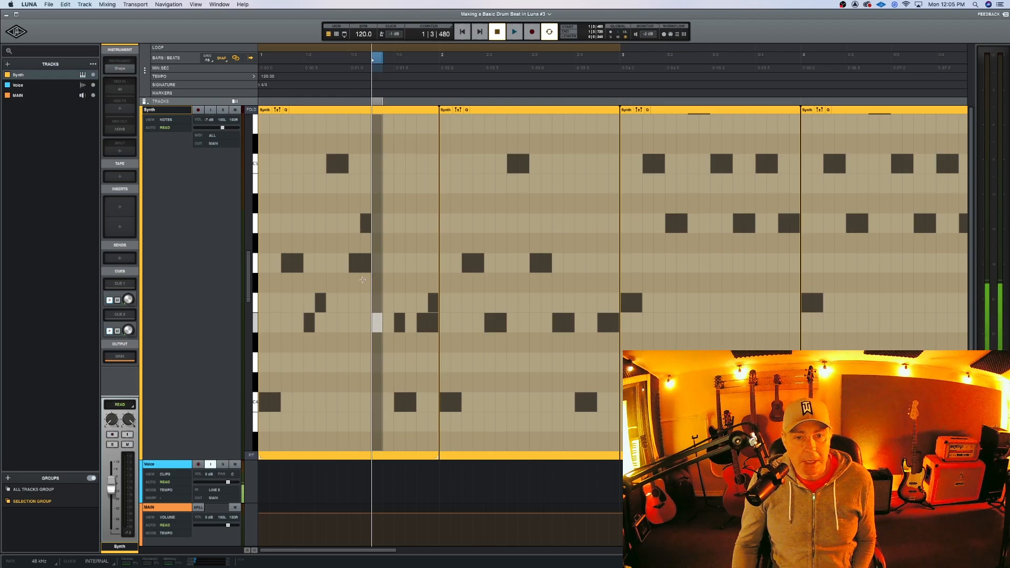
Step: Shorten bar 1's G4 at 1|3|000, E4 at 1|4|480 and C5 at 1|2|480 to sixteenth notes and play the clip
{"action": "left_click", "coordinate": [357, 261]}
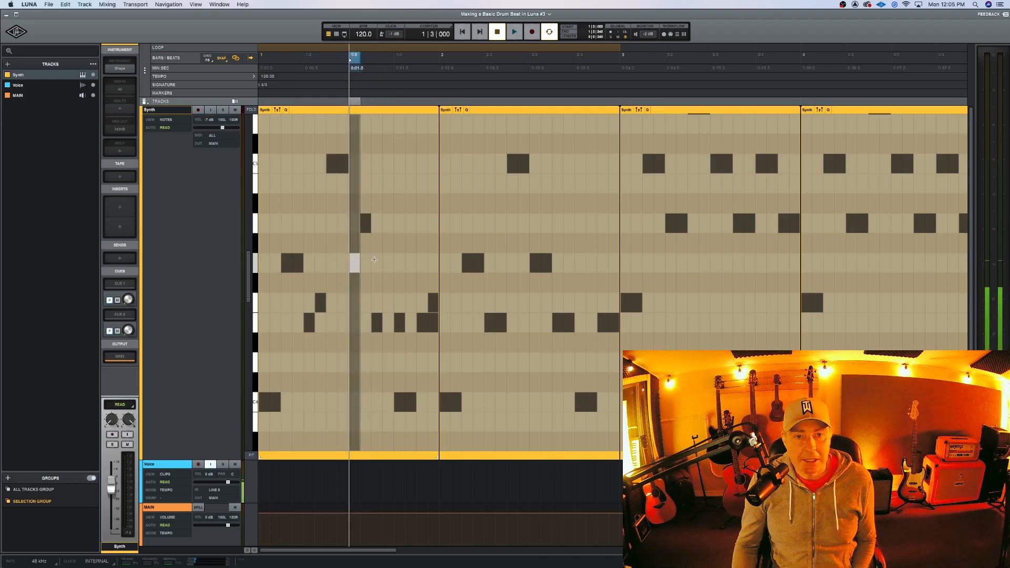
{"action": "left_click", "coordinate": [426, 320]}
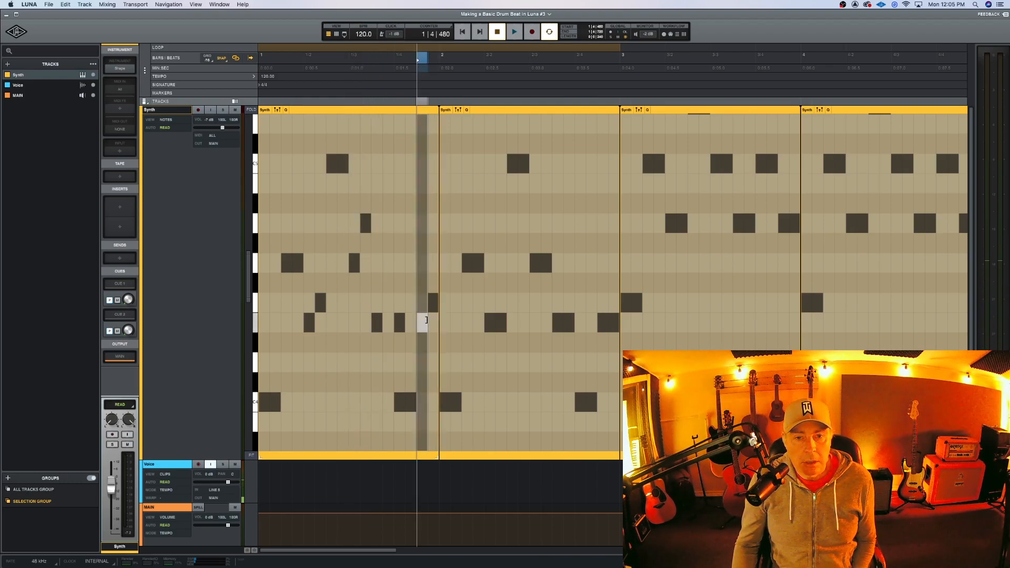
{"action": "left_click", "coordinate": [337, 164]}
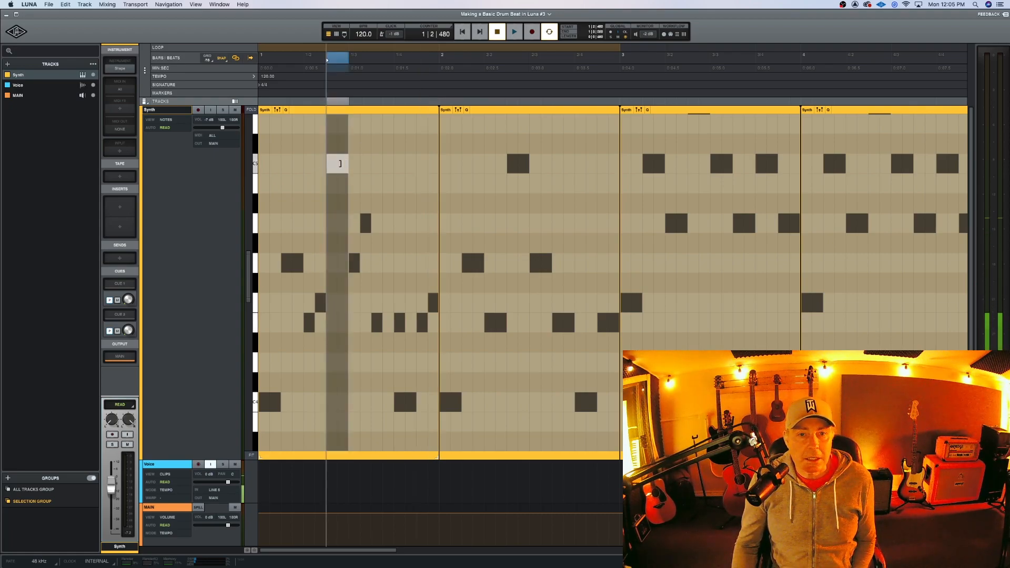
{"action": "left_click", "coordinate": [321, 111]}
{"action": "key", "text": "space"}
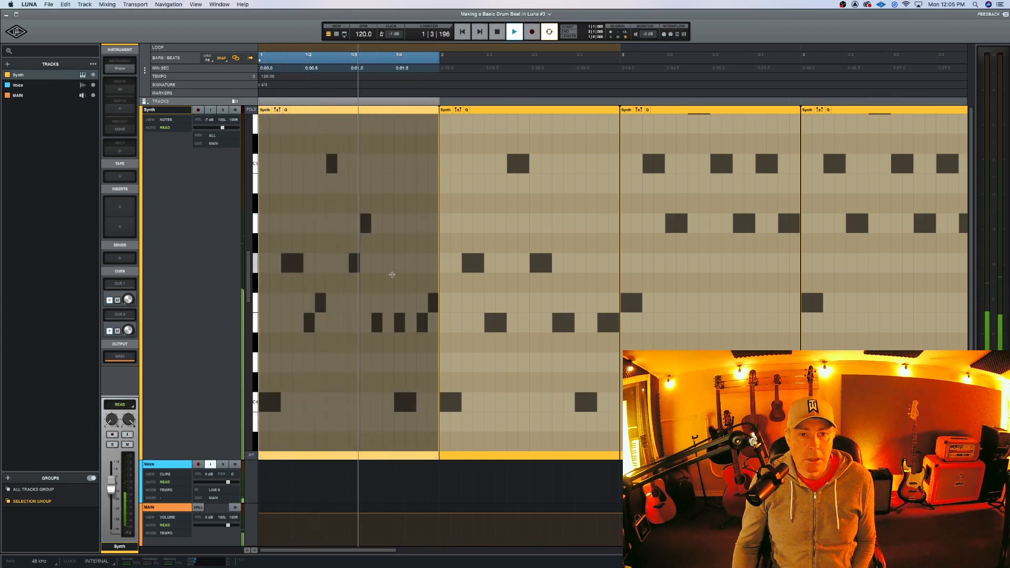
{"action": "key", "text": "space"}
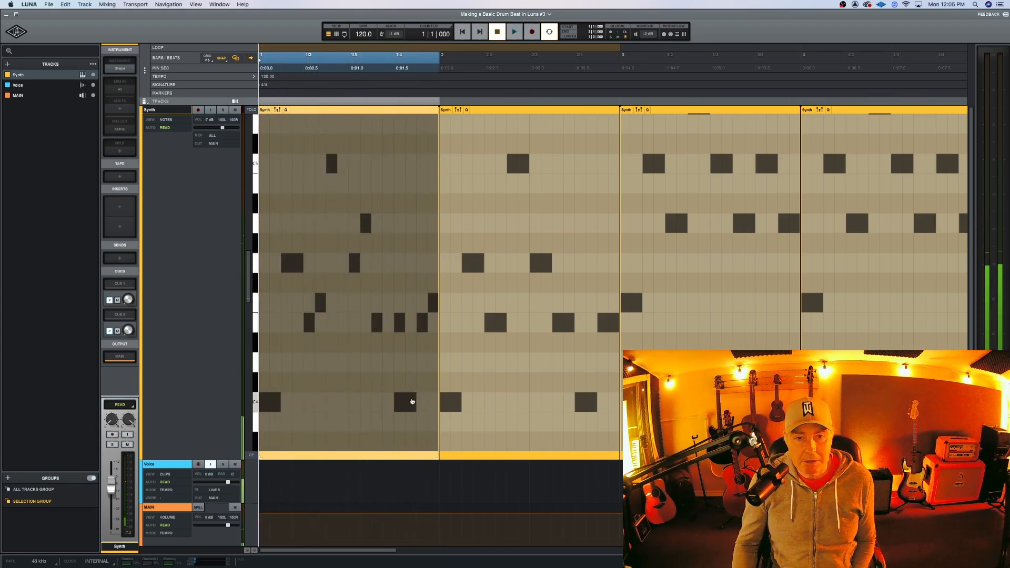
Step: Trim the start of the last C4 in bar 1 to 1|4|240, leaving a sixteenth note, and play the clip
{"action": "left_click", "coordinate": [397, 328]}
{"action": "left_click_drag", "start_coordinate": [397, 402], "coordinate": [405, 403]}
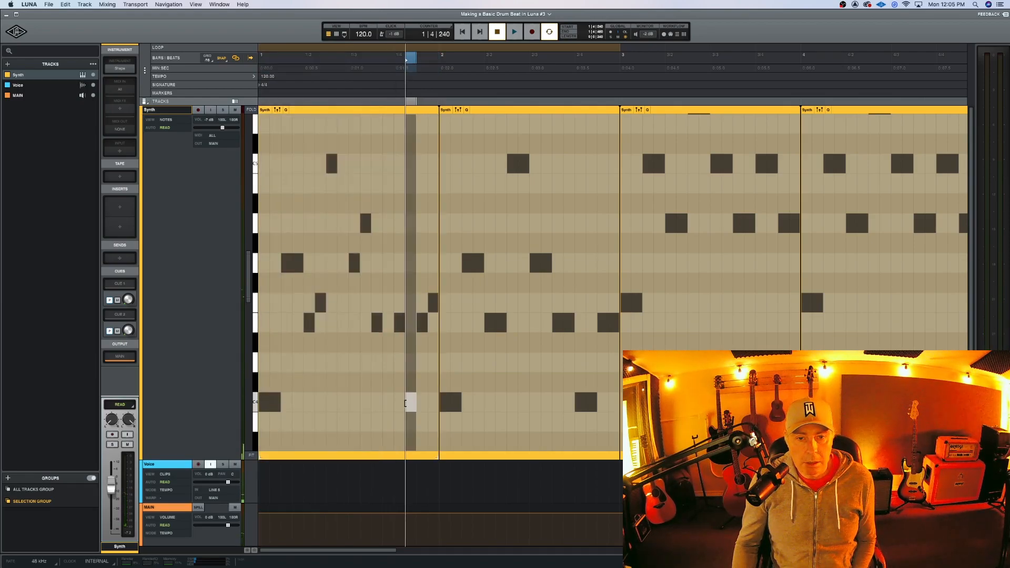
{"action": "left_click", "coordinate": [321, 109]}
{"action": "key", "text": "space"}
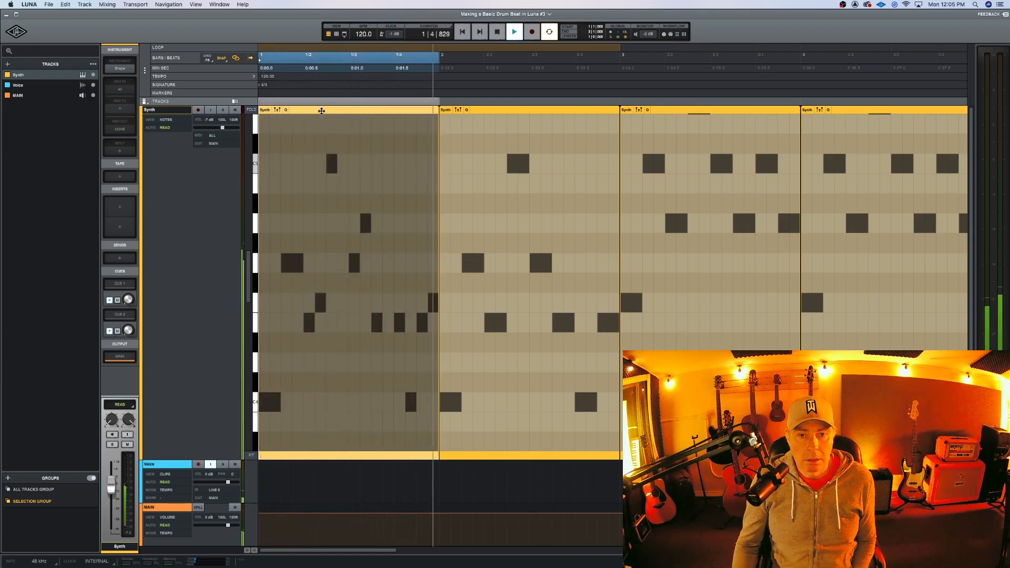
{"action": "key", "text": "space"}
Step: Shorten the G4 at 1|1|480 to a sixteenth, add a B4 sixteenth at 1|1|720, and play bar 1
{"action": "left_click_drag", "start_coordinate": [301, 265], "coordinate": [289, 263]}
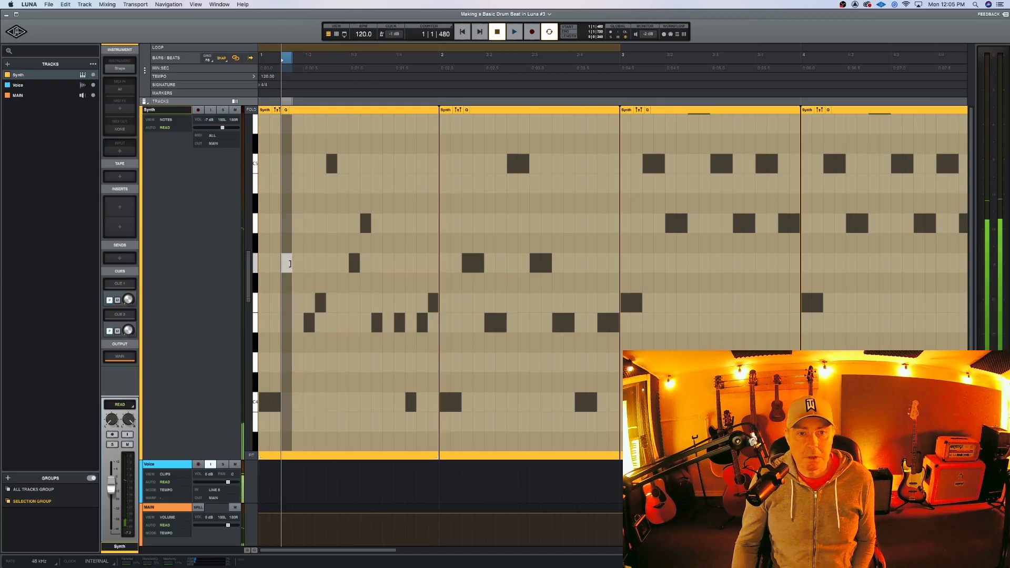
{"action": "double_click", "coordinate": [296, 185]}
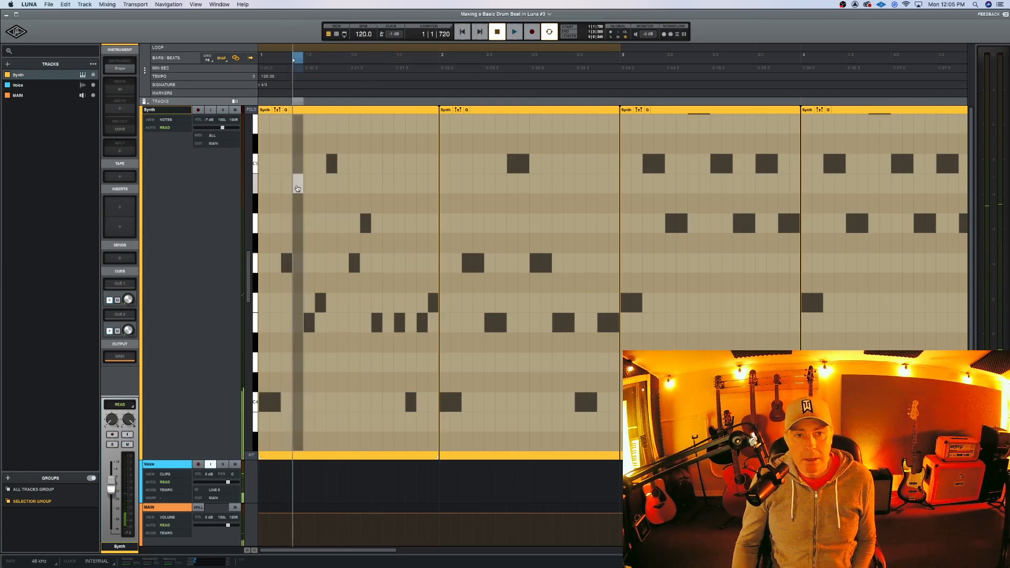
{"action": "left_click", "coordinate": [344, 113]}
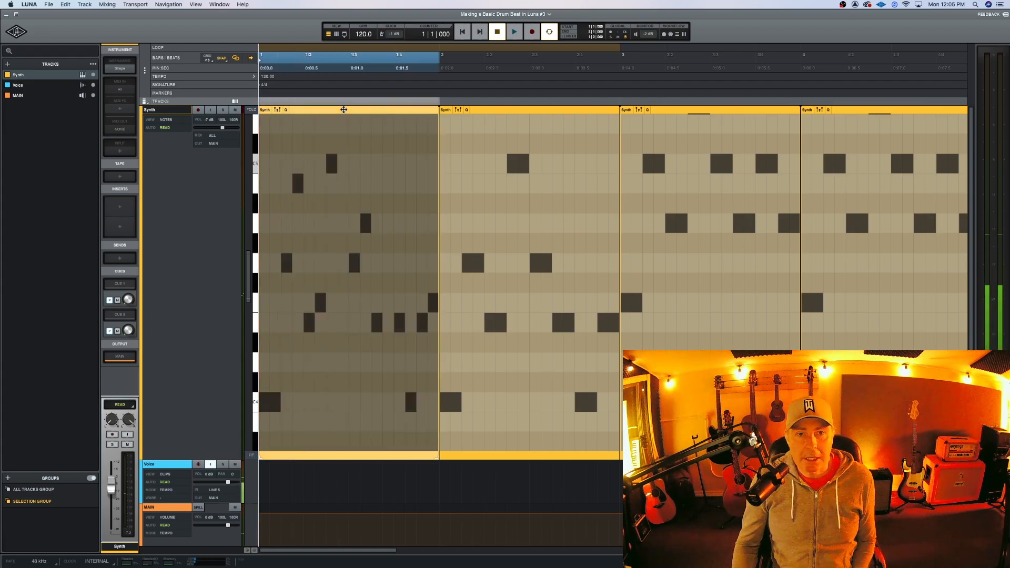
{"action": "key", "text": "space"}
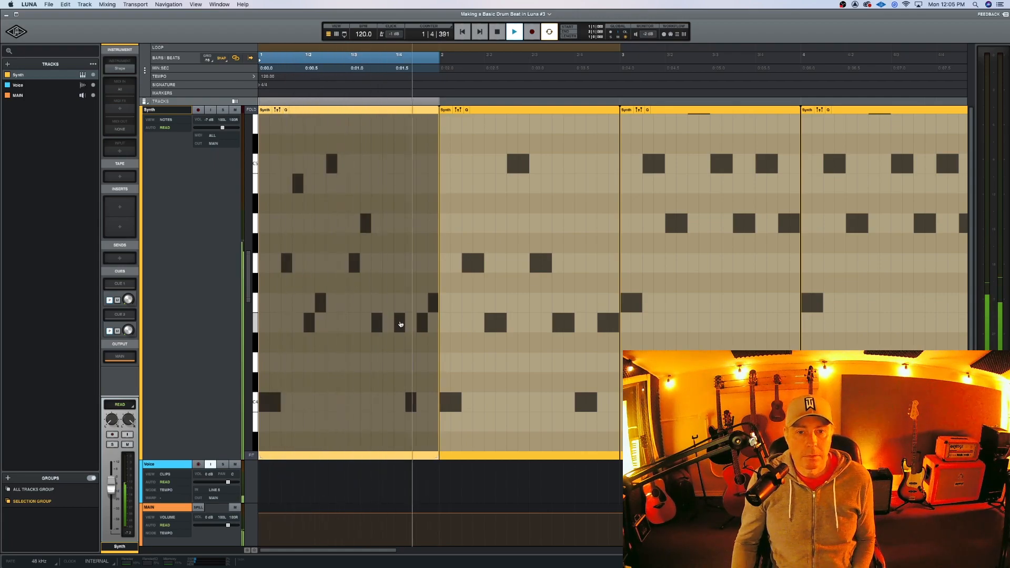
{"action": "key", "text": "space"}
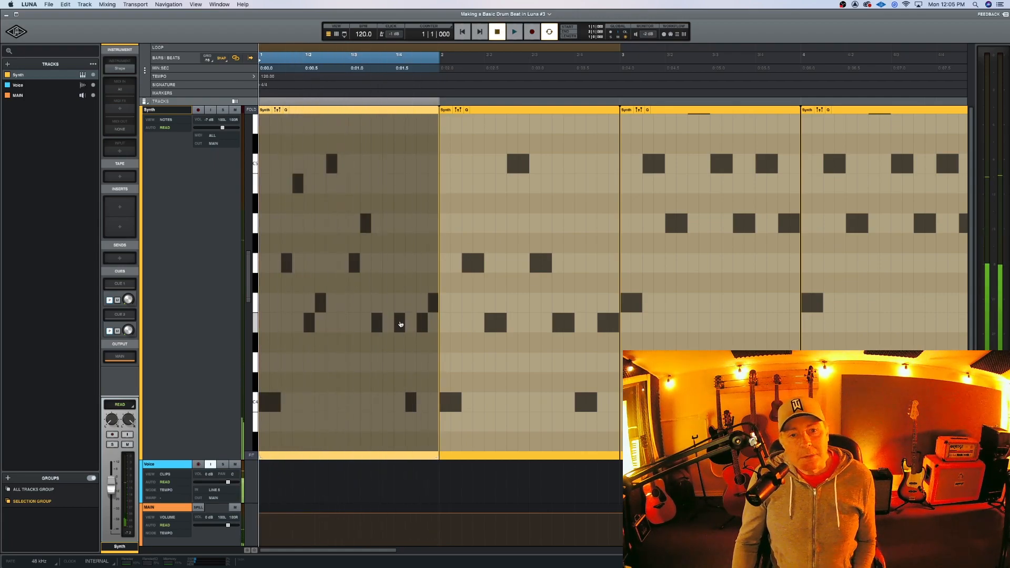
Step: Raise the E4 sixteenth at 1|4|000 to F4 and play the bar 1 clip
{"action": "left_click", "coordinate": [400, 324]}
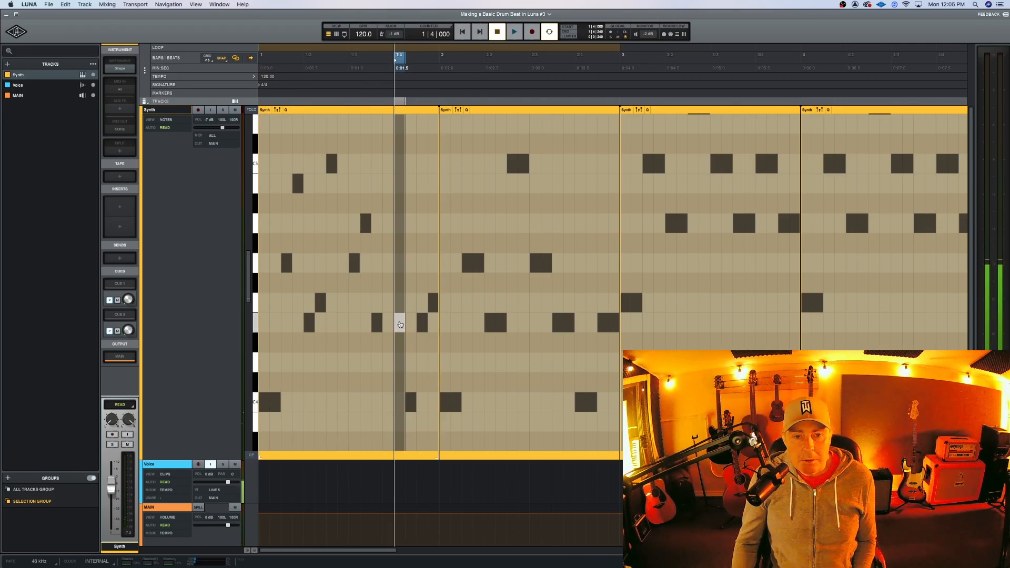
{"action": "left_click_drag", "start_coordinate": [401, 324], "coordinate": [401, 304]}
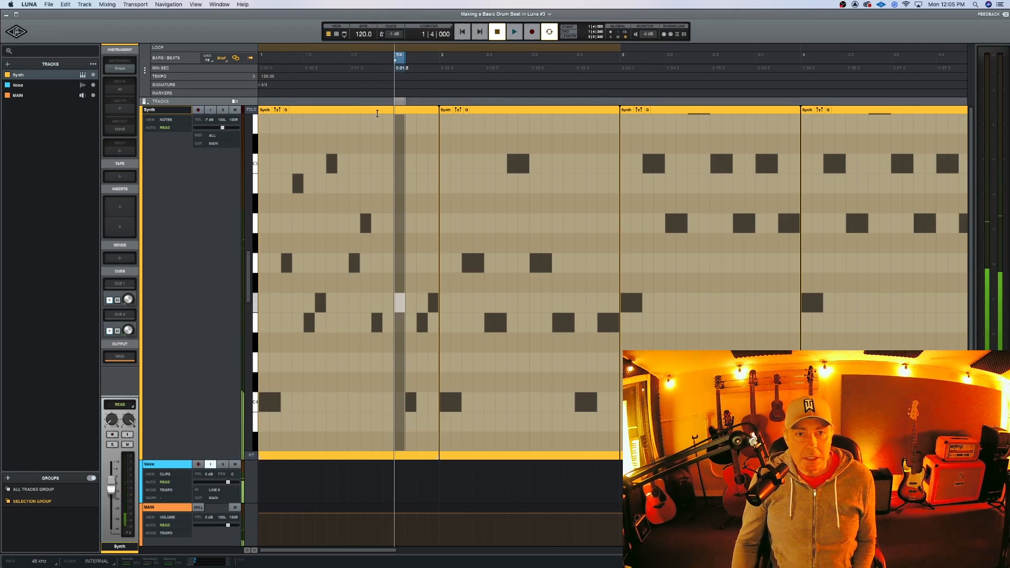
{"action": "left_click", "coordinate": [370, 111]}
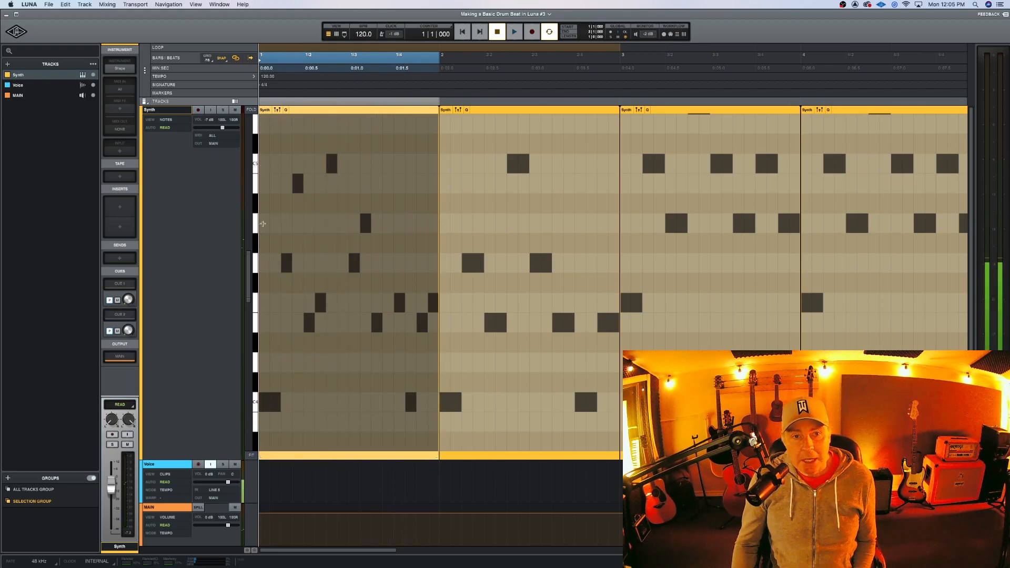
{"action": "key", "text": "space"}
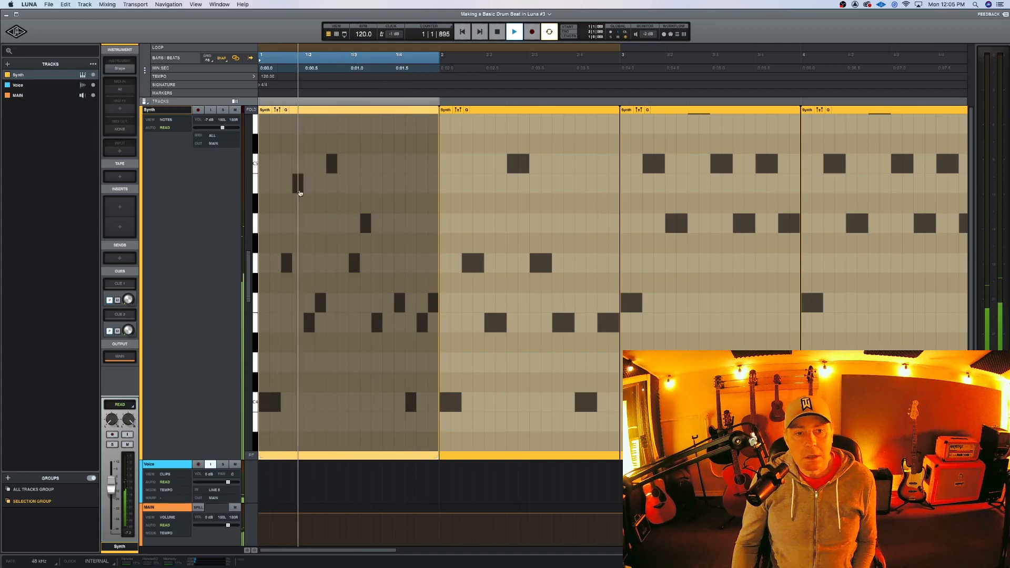
{"action": "key", "text": "space"}
Step: Raise the B4 sixteenth at 1|1|720 to C5 and play back bar 1
{"action": "left_click", "coordinate": [297, 182]}
{"action": "left_click_drag", "start_coordinate": [296, 176], "coordinate": [297, 173]}
{"action": "left_click", "coordinate": [325, 112]}
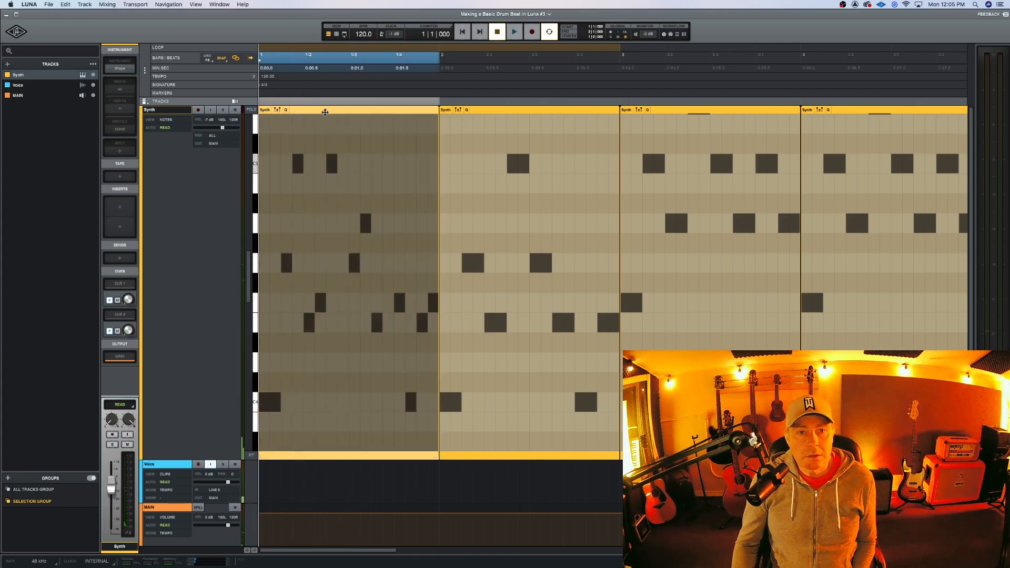
{"action": "key", "text": "space"}
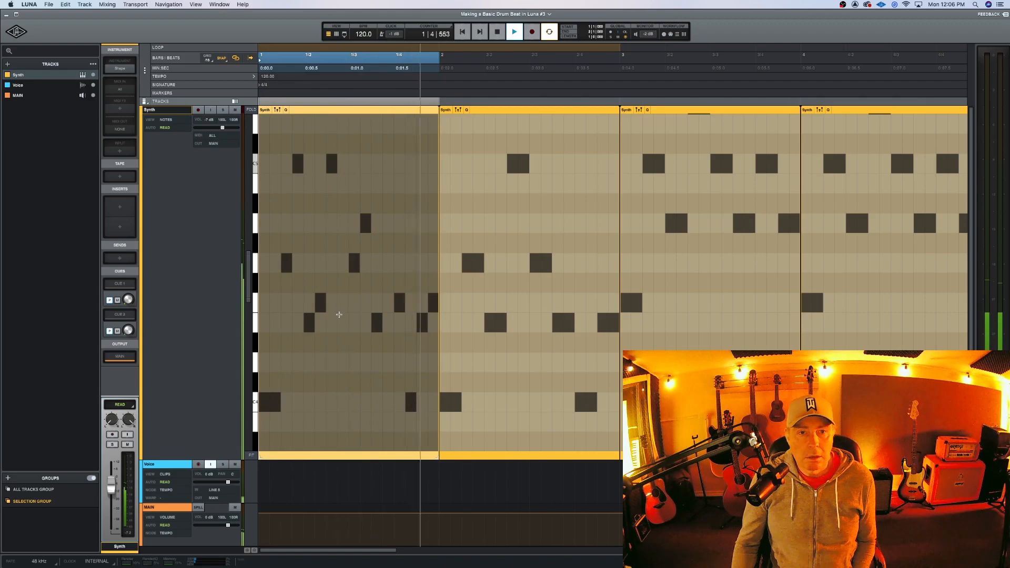
{"action": "key", "text": "space"}
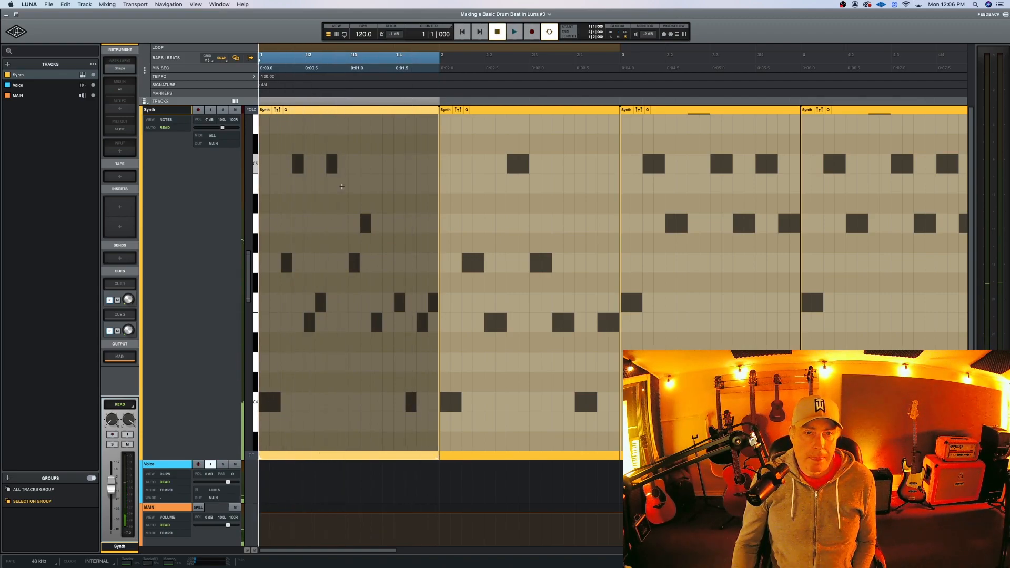
Step: Add a B4 sixteenth note at 1|2|720 in bar 1 and play the clip
{"action": "left_click", "coordinate": [341, 187]}
{"action": "left_click", "coordinate": [369, 110]}
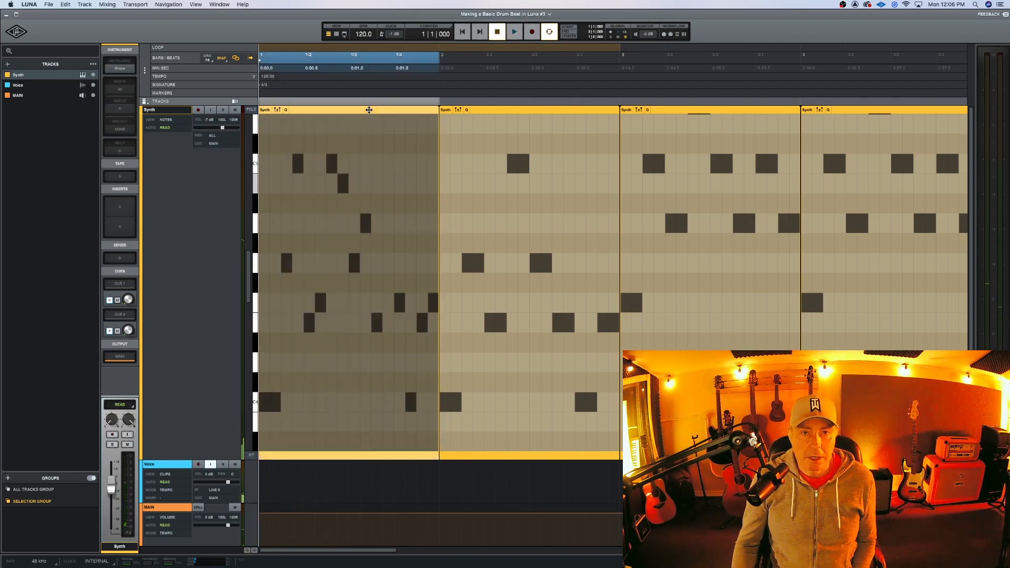
{"action": "key", "text": "space"}
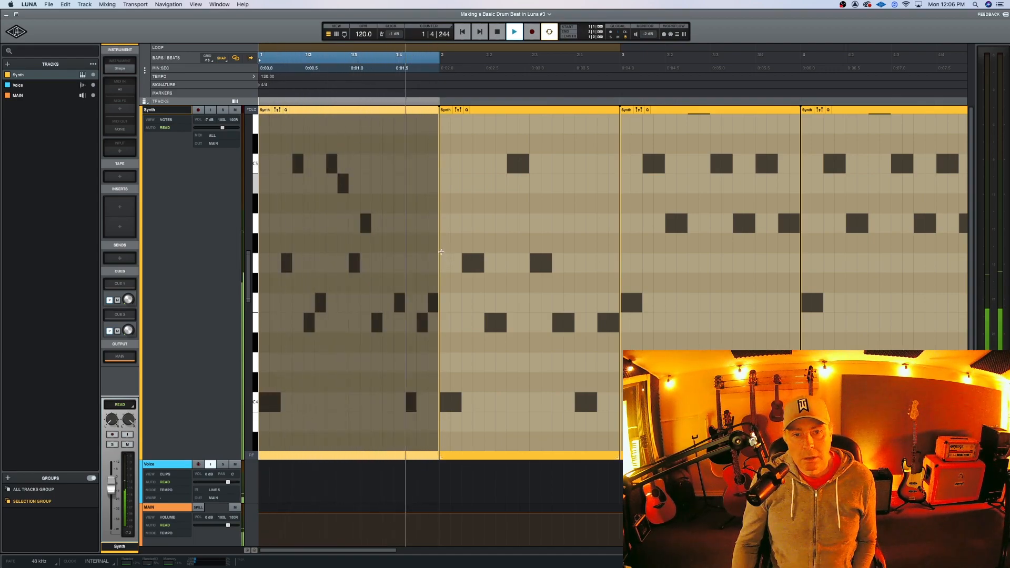
{"action": "key", "text": "space"}
Step: Add a sixteenth note at 1|3|720, move it up to G4, and play the bar 1 clip
{"action": "left_click", "coordinate": [386, 302]}
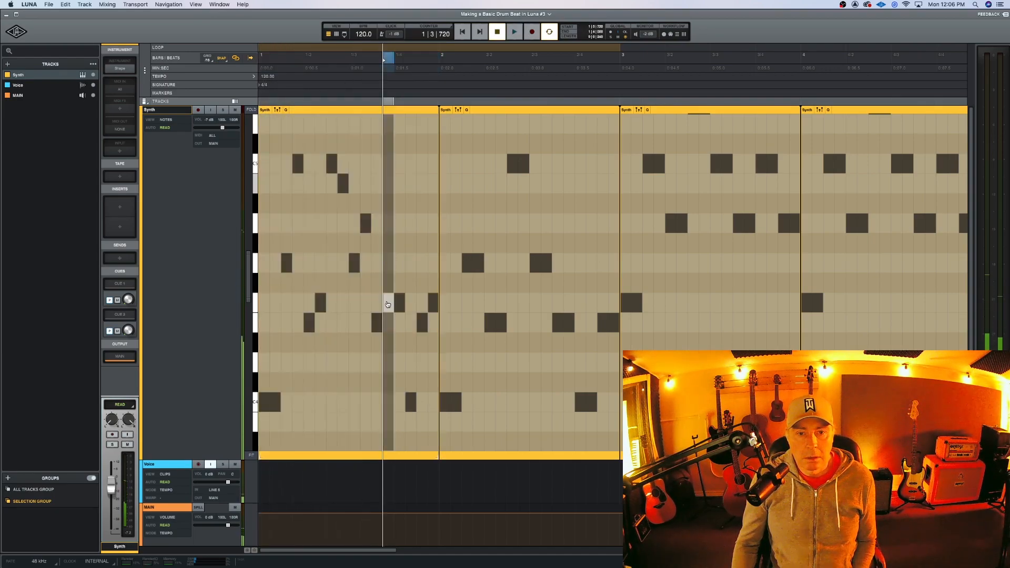
{"action": "left_click_drag", "start_coordinate": [386, 308], "coordinate": [387, 261]}
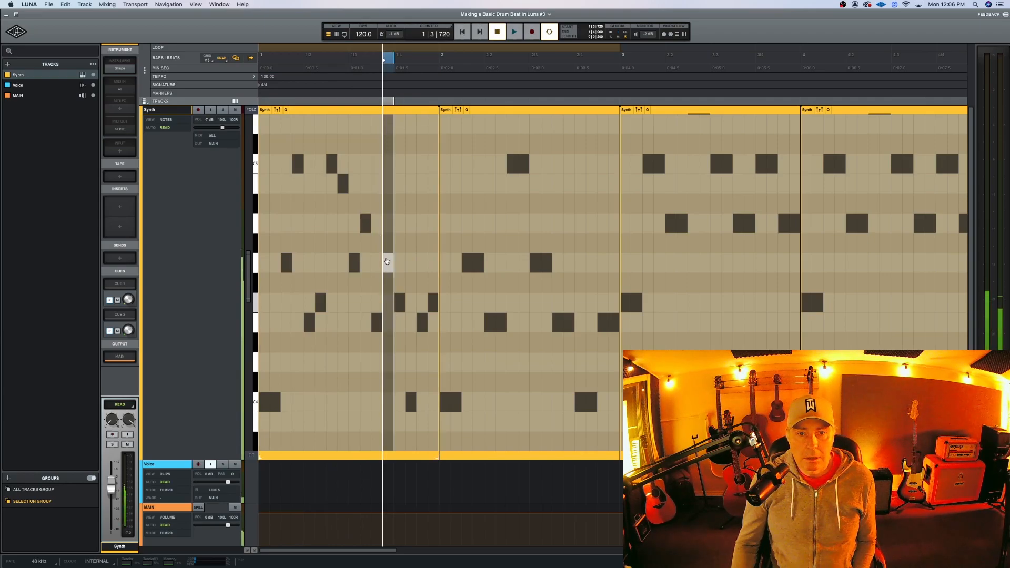
{"action": "left_click", "coordinate": [404, 108]}
{"action": "key", "text": "space"}
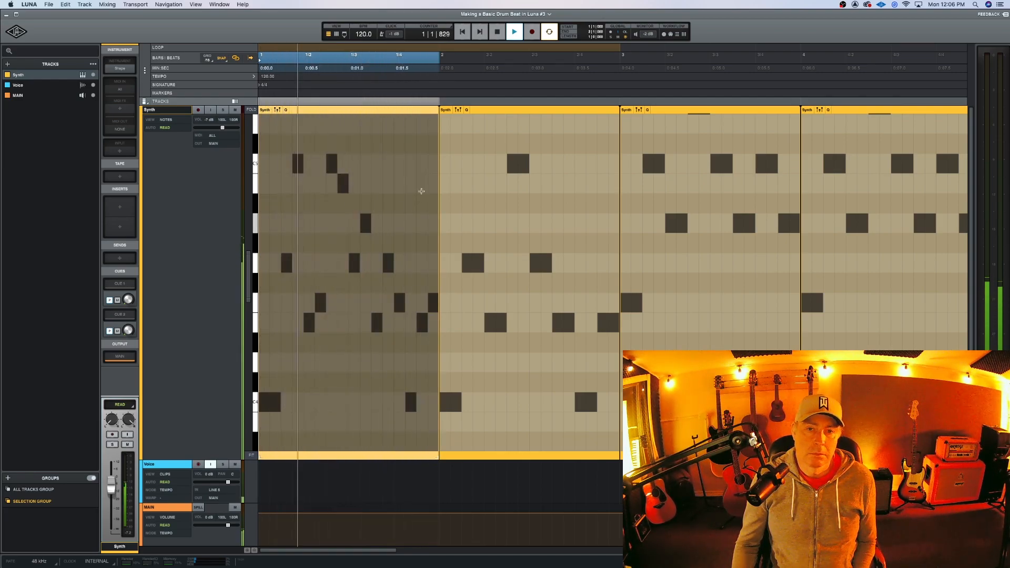
Step: Replace the bar 2 clip with a duplicate of the edited bar 1 clip
{"action": "left_click", "coordinate": [508, 108]}
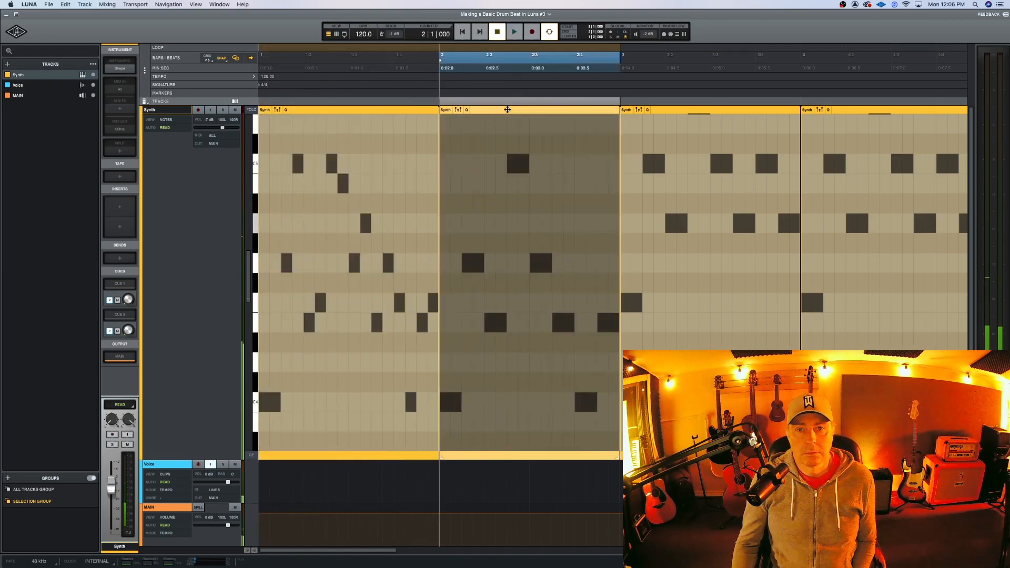
{"action": "key", "text": "Delete"}
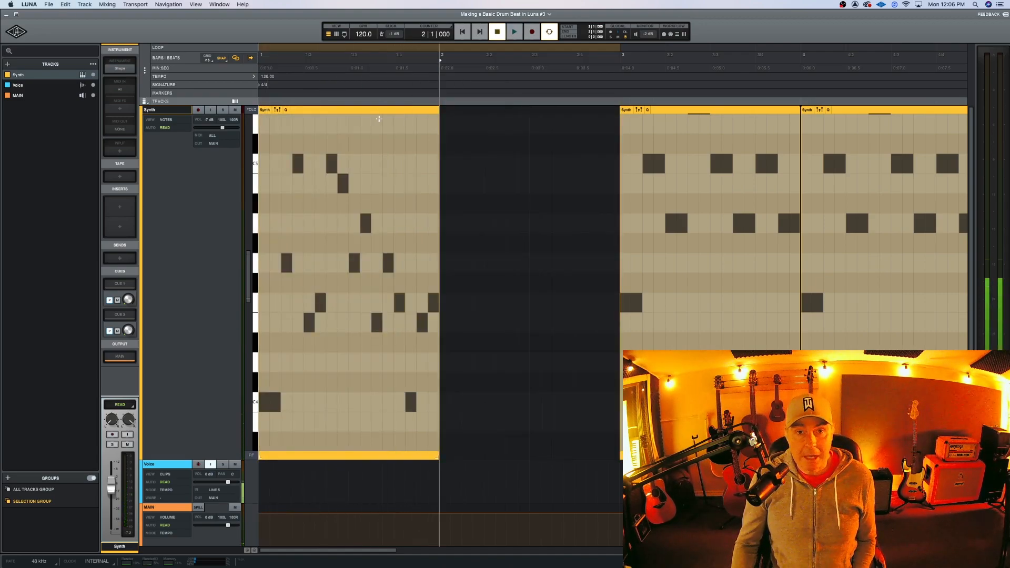
{"action": "left_click", "coordinate": [404, 111]}
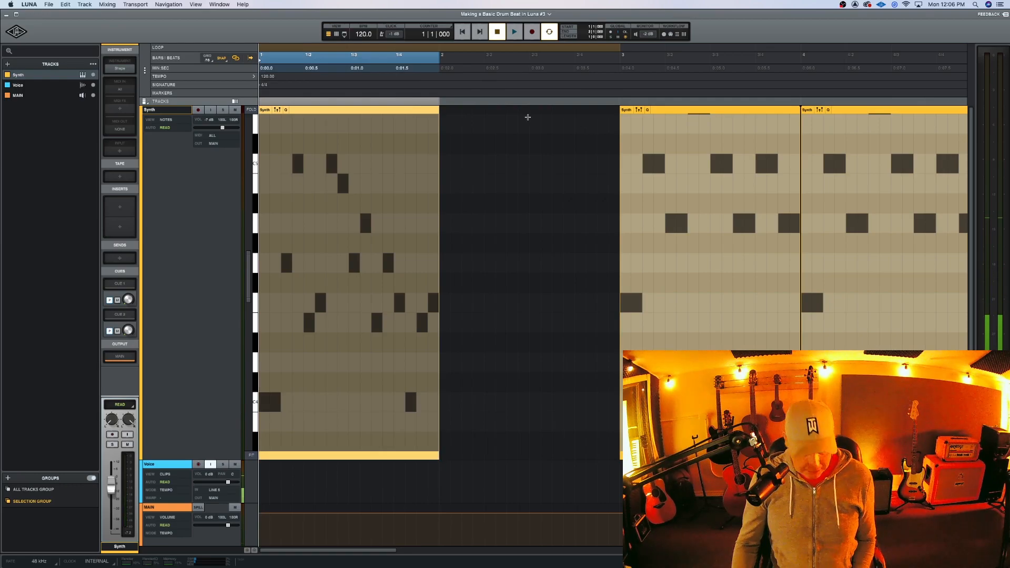
{"action": "key", "text": "super+d"}
Step: Select the bar 1 and bar 2 clips together and play them back
{"action": "left_click", "coordinate": [382, 112]}
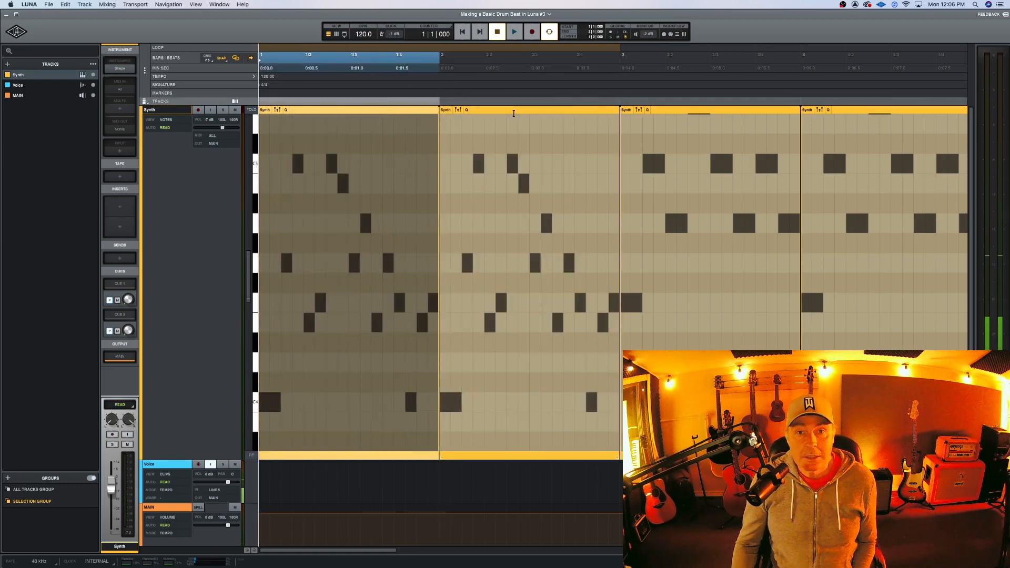
{"action": "left_click", "coordinate": [527, 112], "text": "shift"}
{"action": "key", "text": "space"}
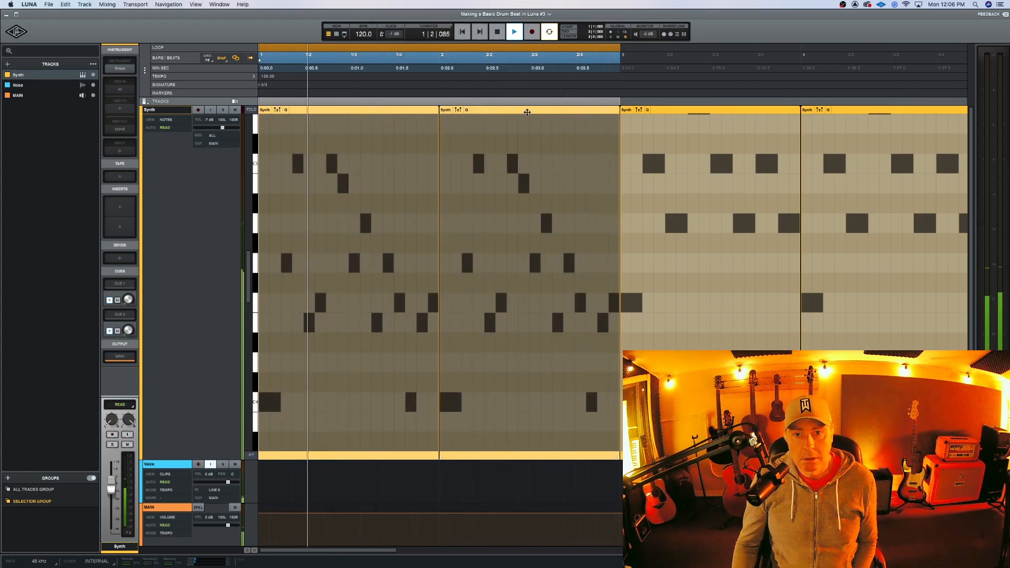
{"action": "scroll", "coordinate": [662, 217], "scroll_direction": "right", "scroll_amount": 5}
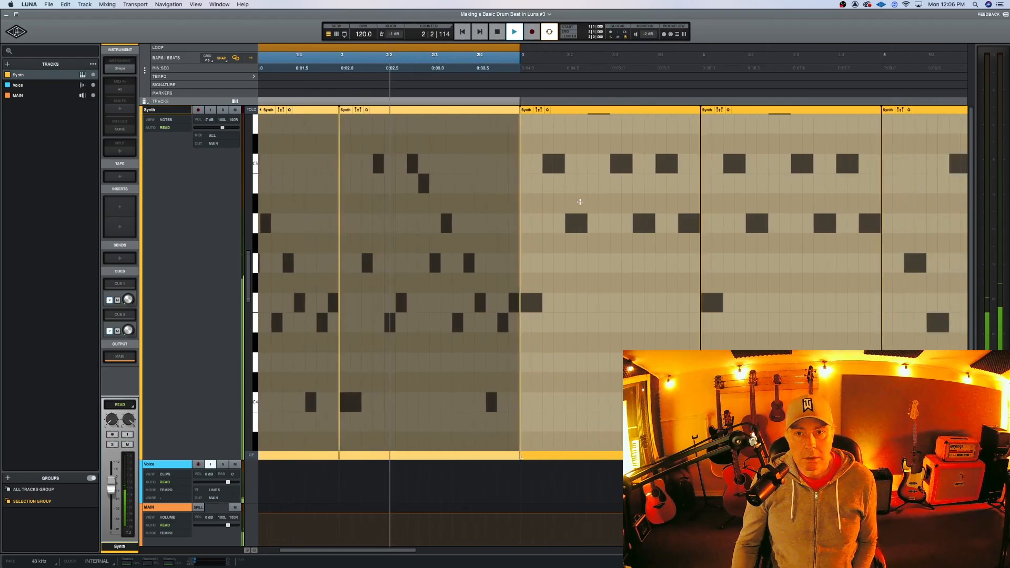
{"action": "key", "text": "space"}
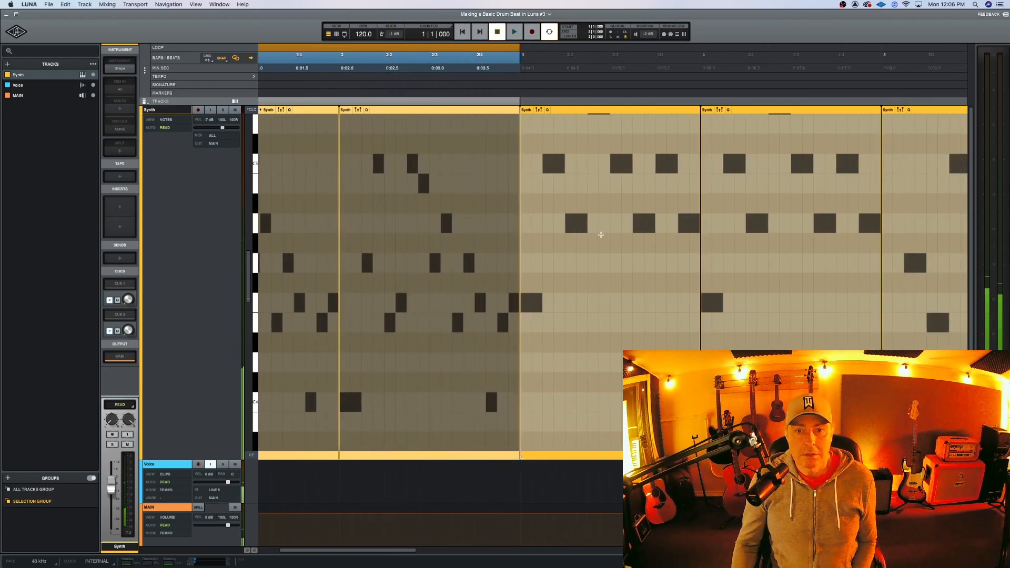
Step: Shorten all the eighth notes in the bar 3 clip to sixteenth notes
{"action": "scroll", "coordinate": [438, 295], "scroll_direction": "right", "scroll_amount": 4}
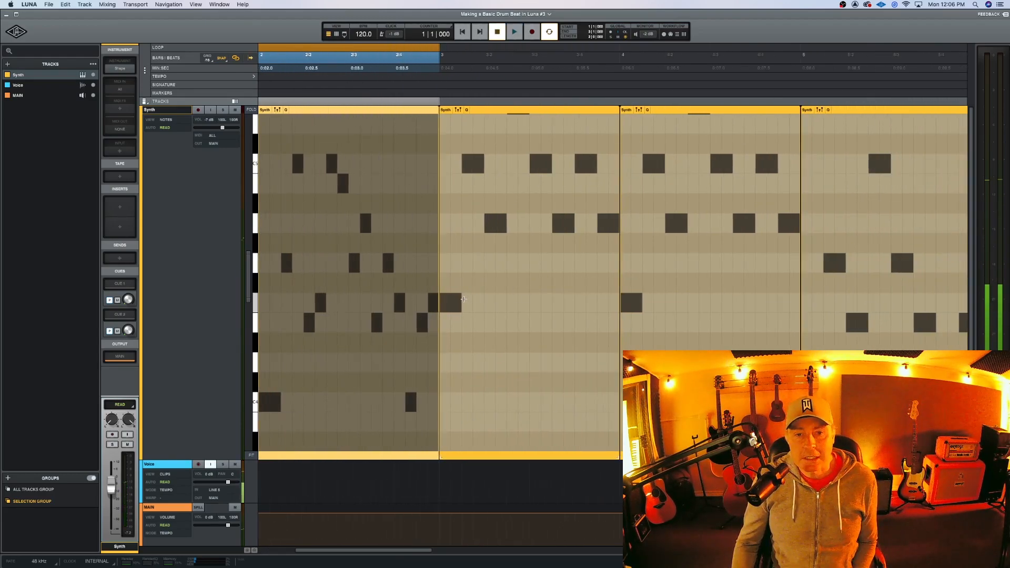
{"action": "left_click_drag", "start_coordinate": [458, 297], "coordinate": [449, 298]}
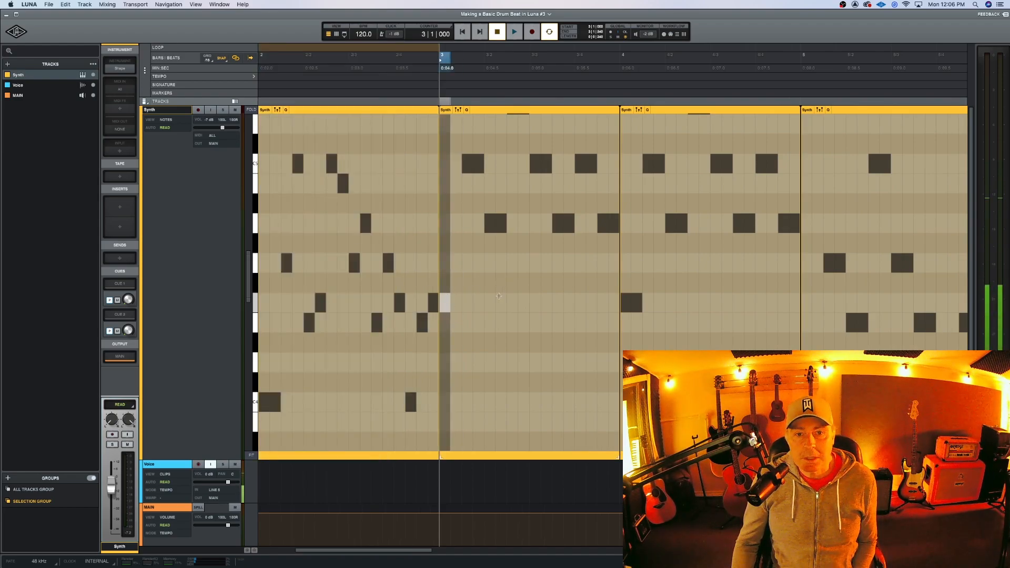
{"action": "left_click_drag", "start_coordinate": [250, 280], "coordinate": [253, 263]}
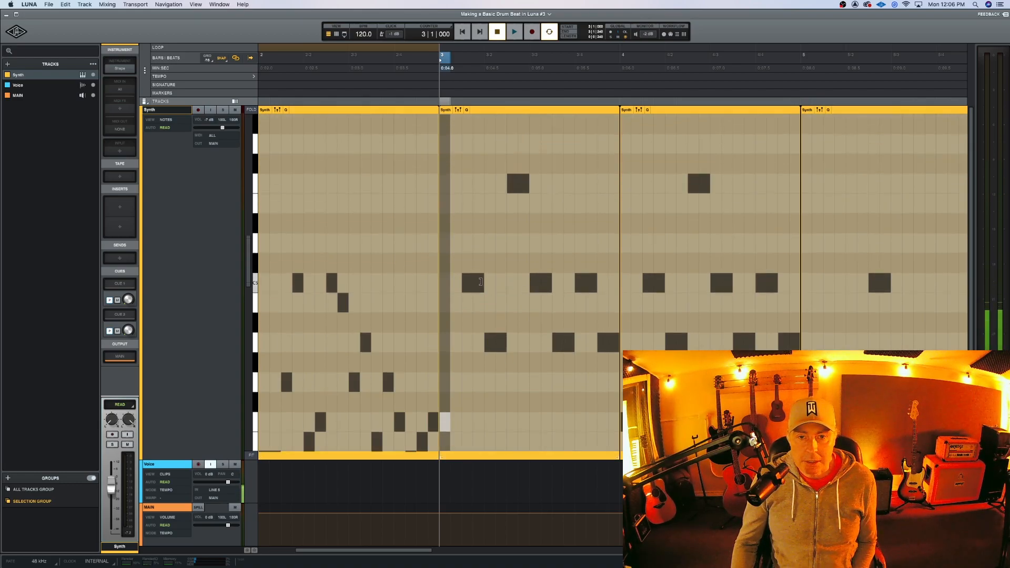
{"action": "left_click_drag", "start_coordinate": [465, 149], "coordinate": [575, 334]}
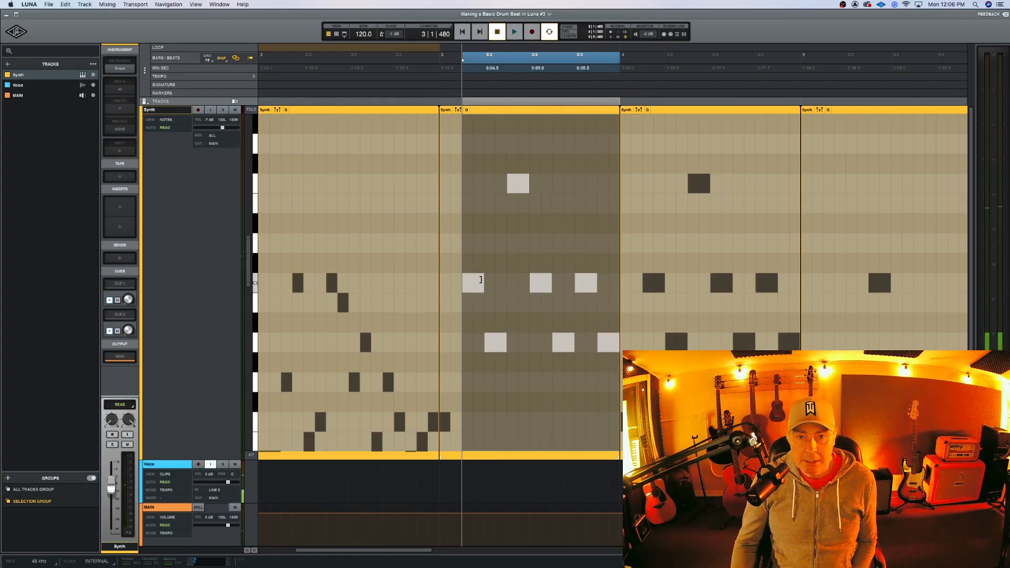
{"action": "left_click_drag", "start_coordinate": [481, 279], "coordinate": [472, 281]}
Step: Add sixteenth notes in bar 3: A4 at 3|1|240, E5 at 3|1|720, C5 at 3|2|240 and D5 at 3|2|720
{"action": "scroll", "coordinate": [484, 305], "scroll_direction": "down", "scroll_amount": 2}
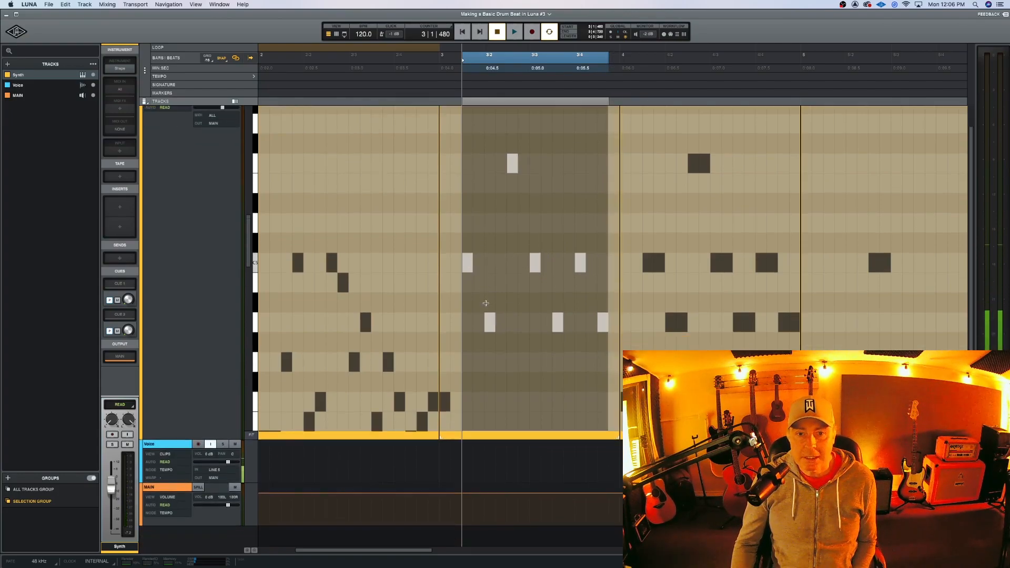
{"action": "left_click", "coordinate": [456, 322]}
{"action": "left_click", "coordinate": [479, 183]}
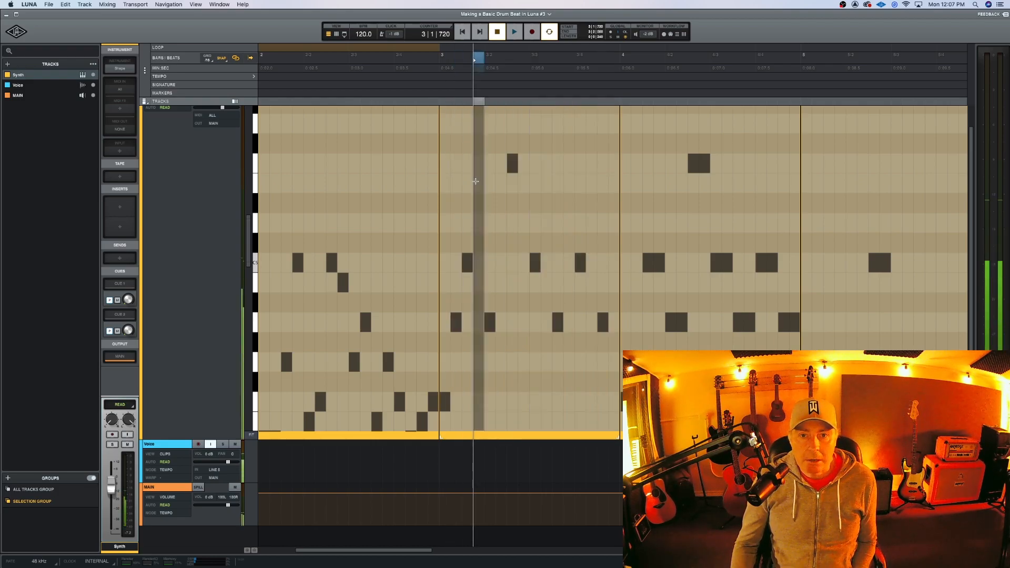
{"action": "left_click", "coordinate": [503, 262]}
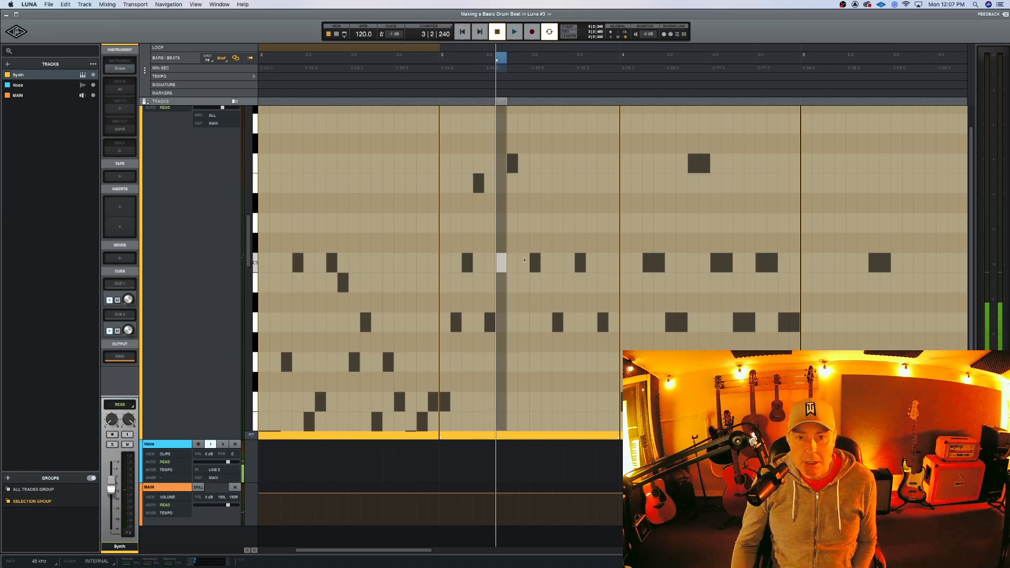
{"action": "left_click", "coordinate": [524, 223]}
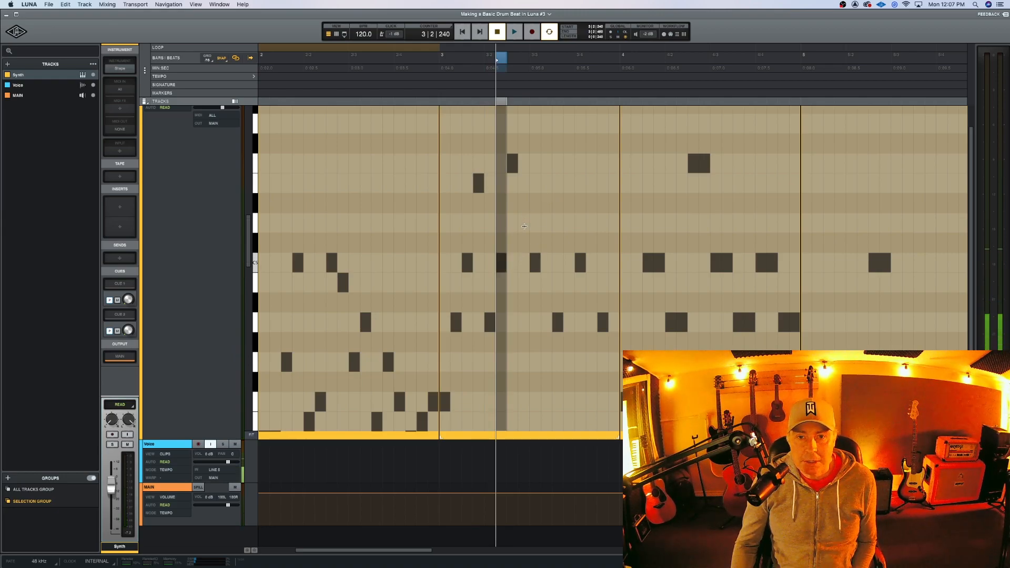
Step: Fill the second half of bar 3 with sixteenth notes: B4 at 3|3|240 and 3|4|240, G4 at 3|3|720 and 3|4|720
{"action": "left_click", "coordinate": [546, 284]}
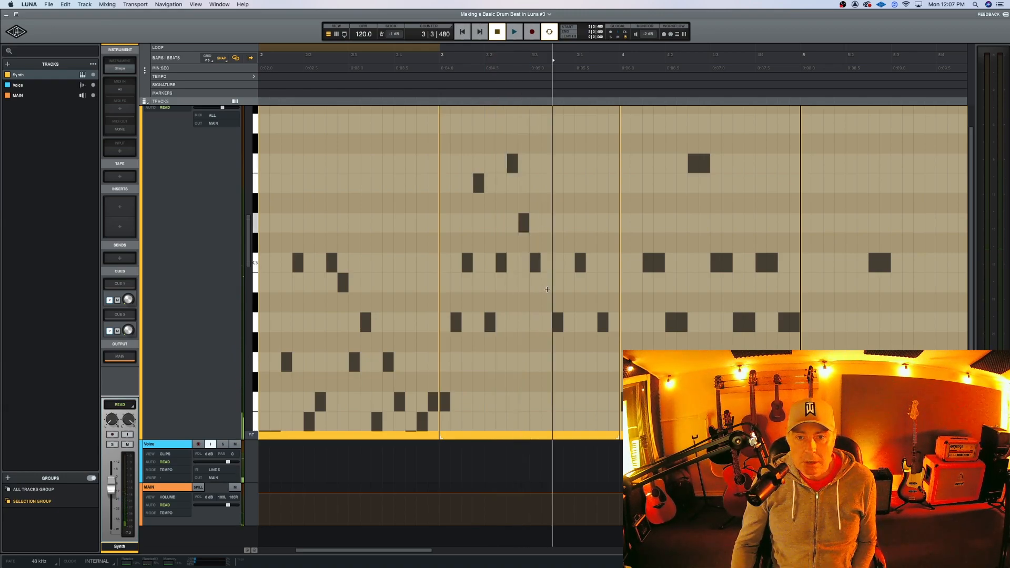
{"action": "left_click", "coordinate": [571, 363]}
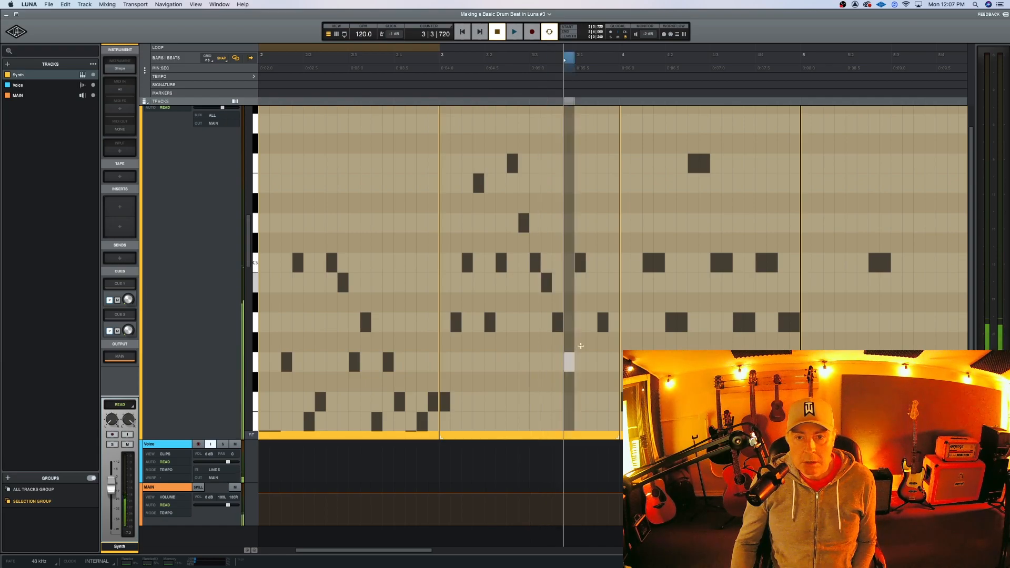
{"action": "left_click", "coordinate": [591, 282]}
{"action": "left_click", "coordinate": [613, 362]}
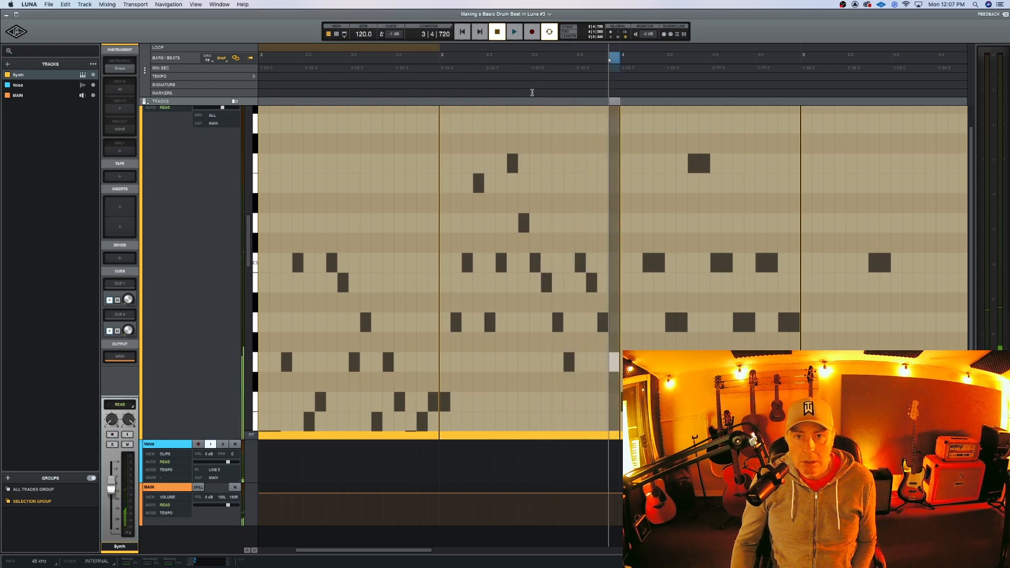
Step: Select the bar 3 clip and play it back
{"action": "scroll", "coordinate": [532, 143], "scroll_direction": "up", "scroll_amount": 1}
{"action": "left_click", "coordinate": [531, 110]}
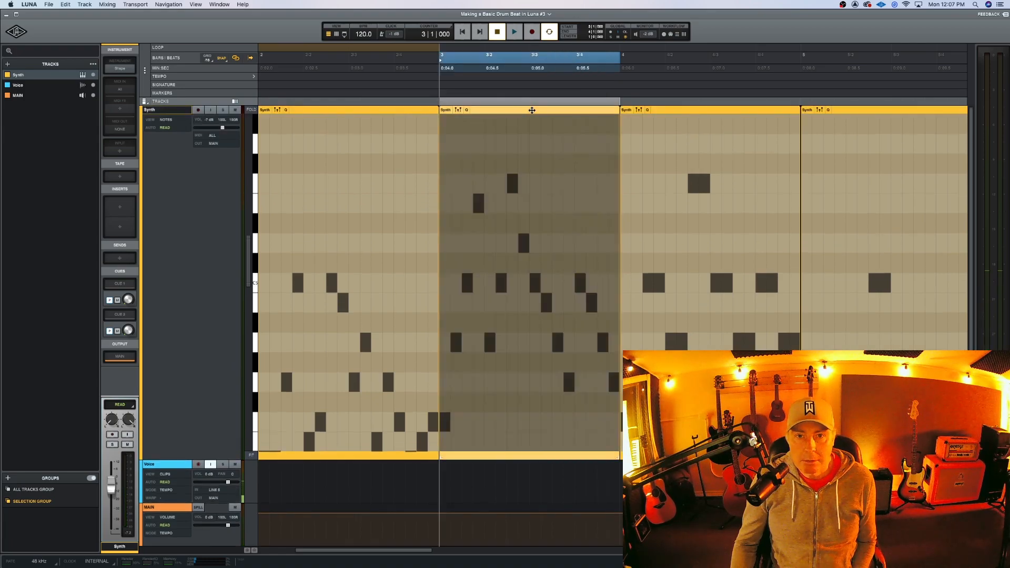
{"action": "key", "text": "space"}
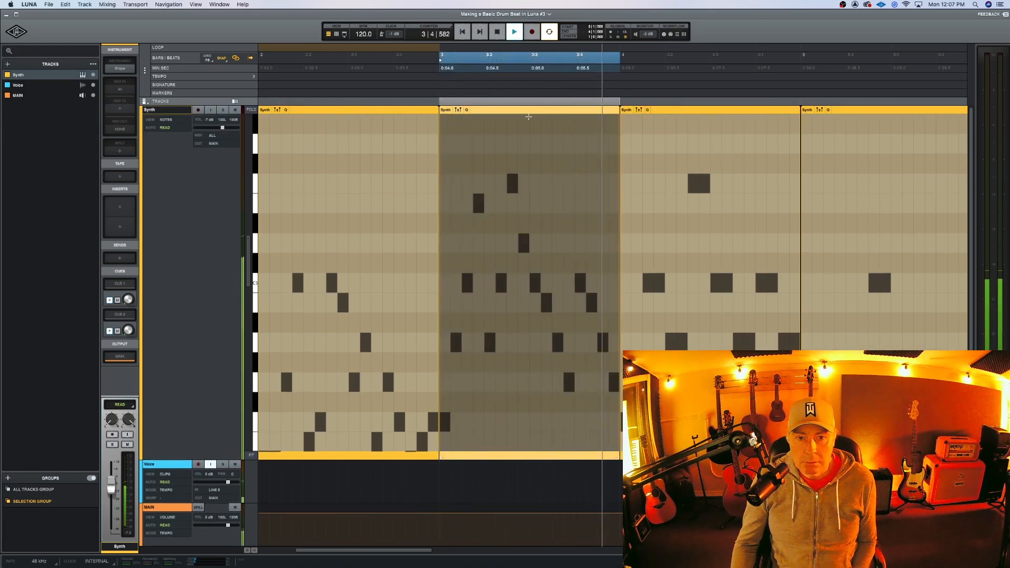
{"action": "key", "text": "space"}
Step: Delete the A4 note at 3|1|240, lengthen the first F4 note of bar 3 to an eighth, and play the clip
{"action": "left_click_drag", "start_coordinate": [454, 342], "coordinate": [460, 342]}
{"action": "double_click", "coordinate": [457, 343]}
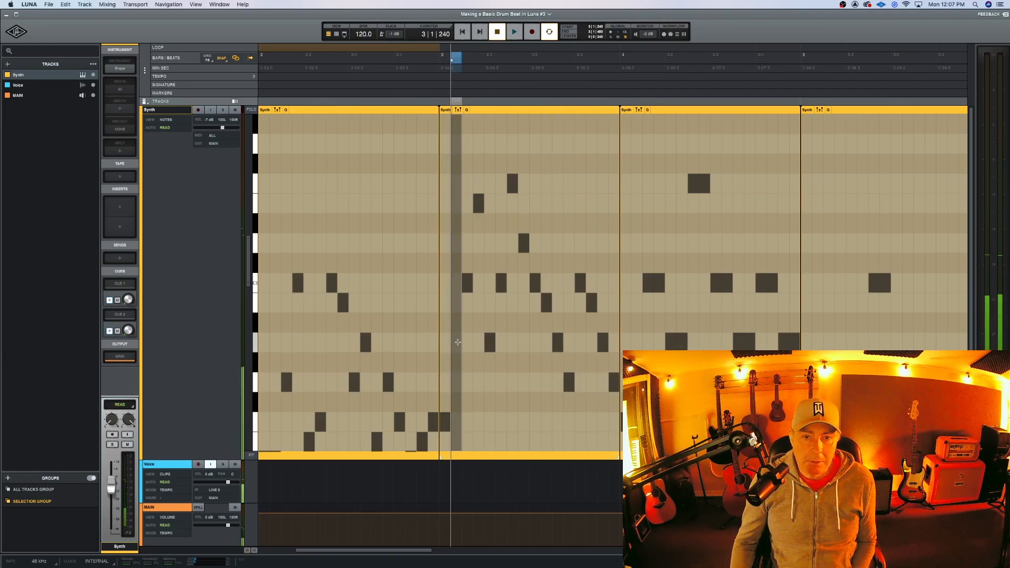
{"action": "left_click_drag", "start_coordinate": [448, 423], "coordinate": [461, 420]}
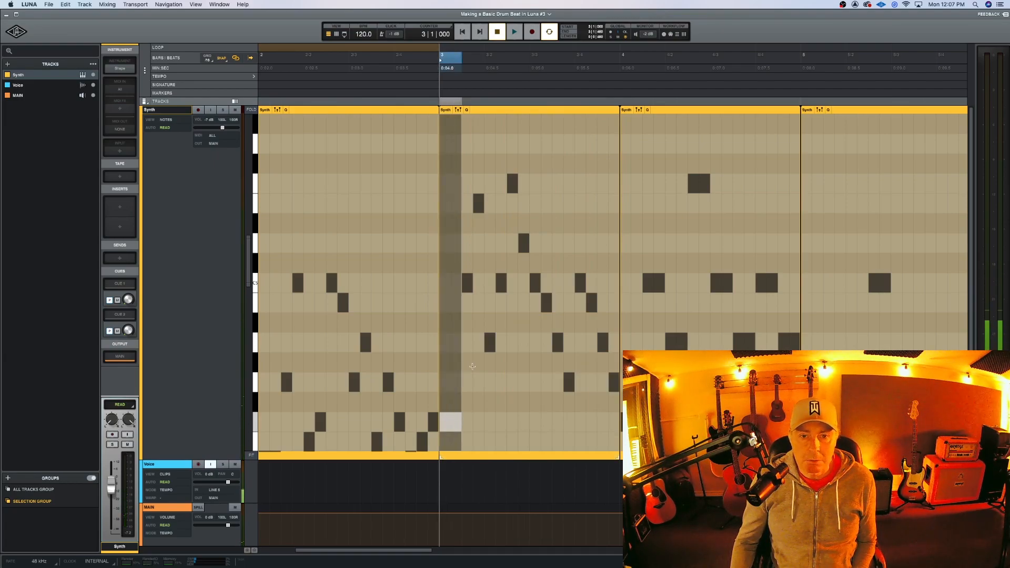
{"action": "left_click", "coordinate": [511, 109]}
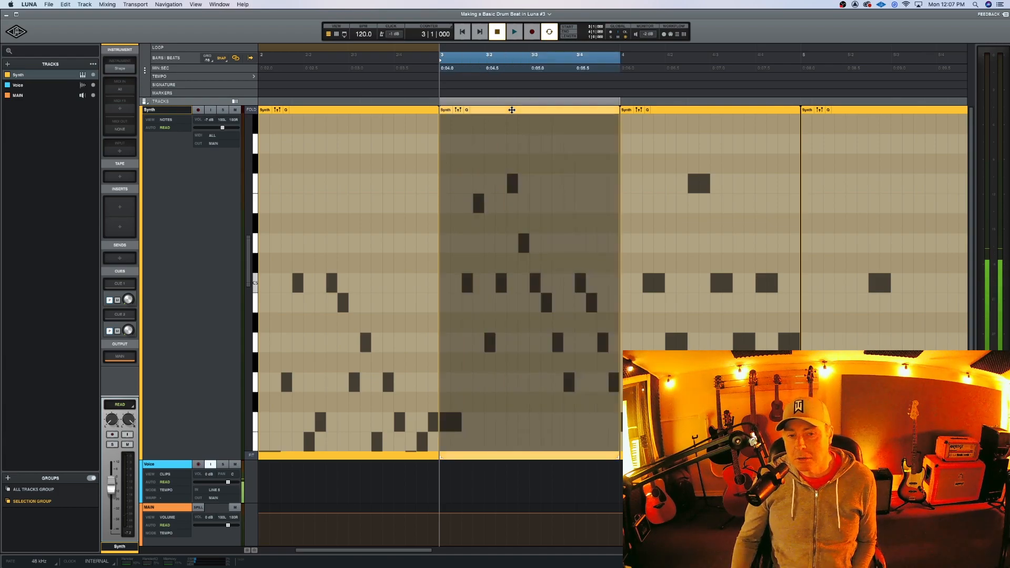
{"action": "key", "text": "space"}
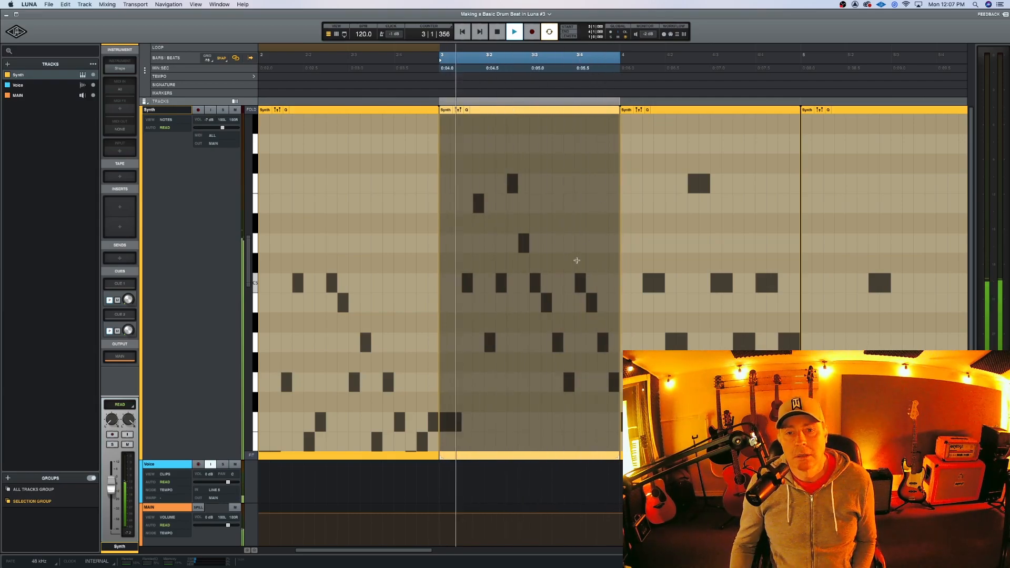
{"action": "key", "text": "space"}
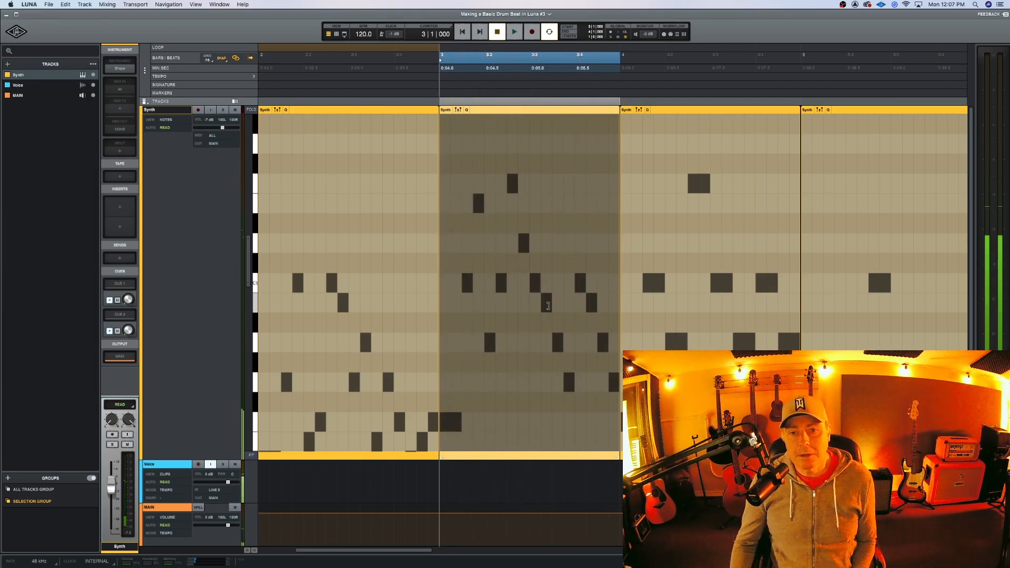
Step: Move the bar 3 notes at 3|3|480, 3|4|000 and 3|4|480 up to D5, E5 and F5, and play the clip
{"action": "left_click_drag", "start_coordinate": [559, 344], "coordinate": [559, 245]}
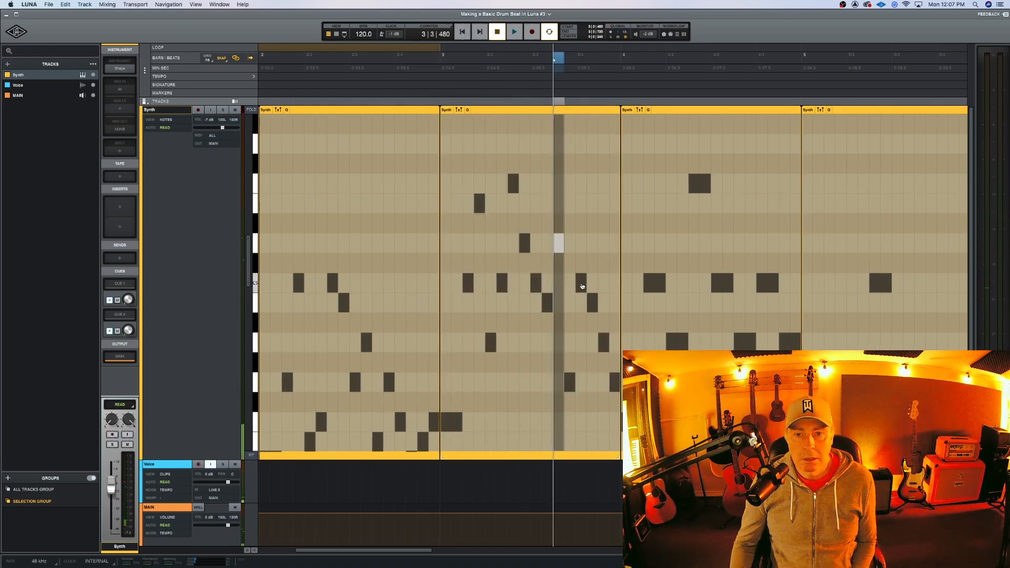
{"action": "left_click_drag", "start_coordinate": [581, 287], "coordinate": [582, 253]}
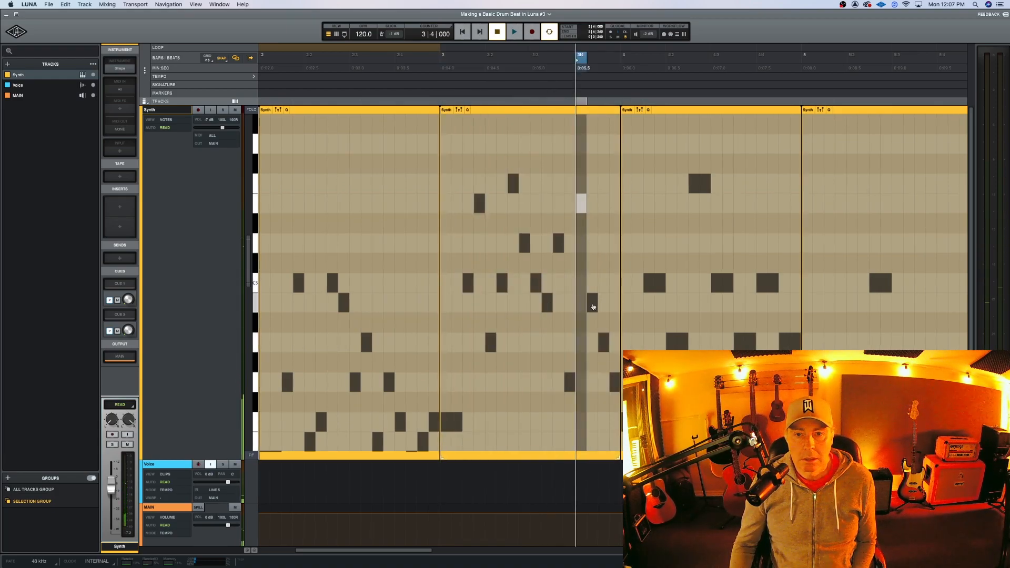
{"action": "left_click_drag", "start_coordinate": [608, 343], "coordinate": [599, 188]}
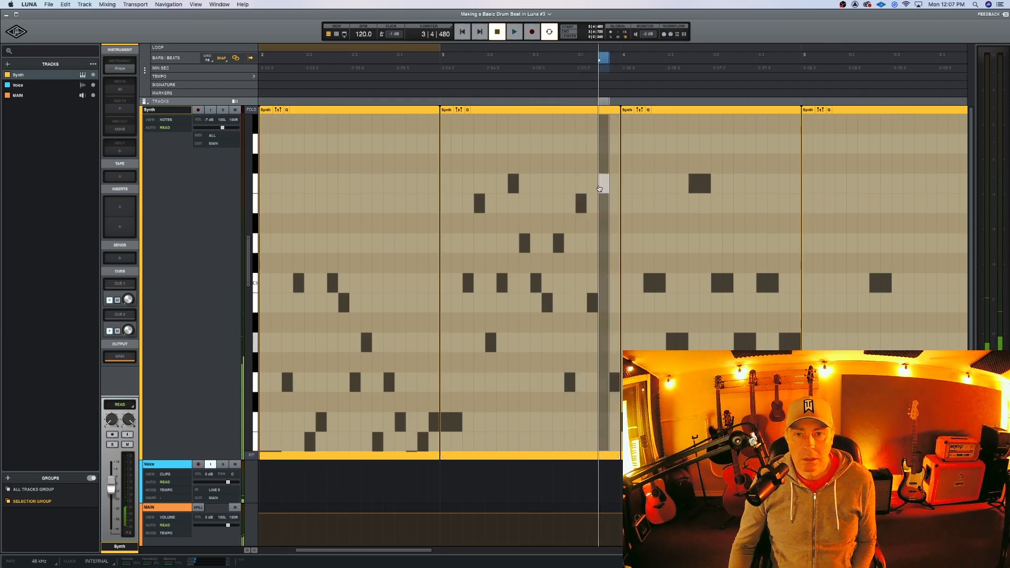
{"action": "left_click", "coordinate": [572, 111]}
{"action": "key", "text": "space"}
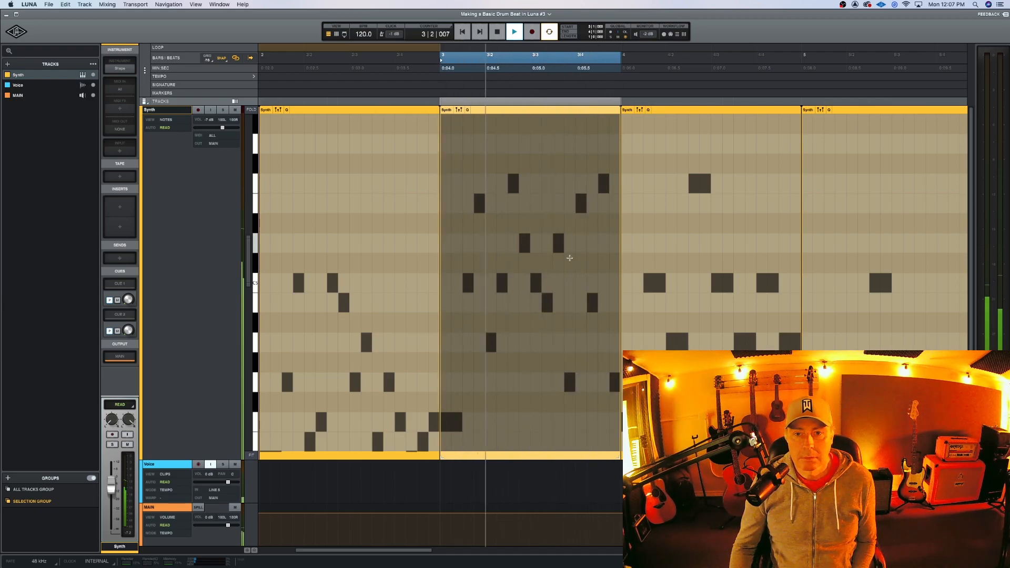
{"action": "key", "text": "space"}
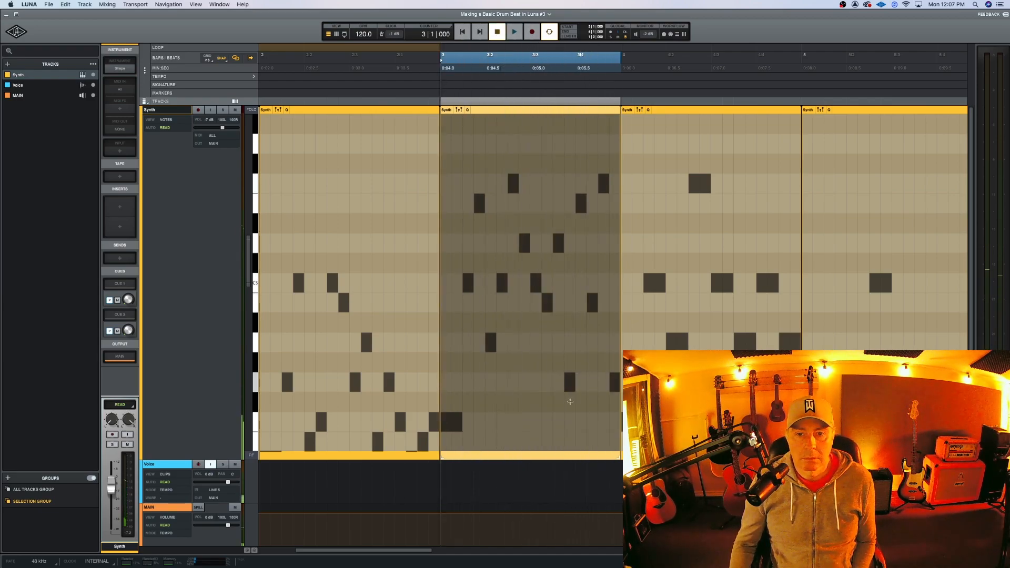
Step: Move the note at 3|3|000 down to A4 and play the bar 3 clip
{"action": "left_click", "coordinate": [532, 283]}
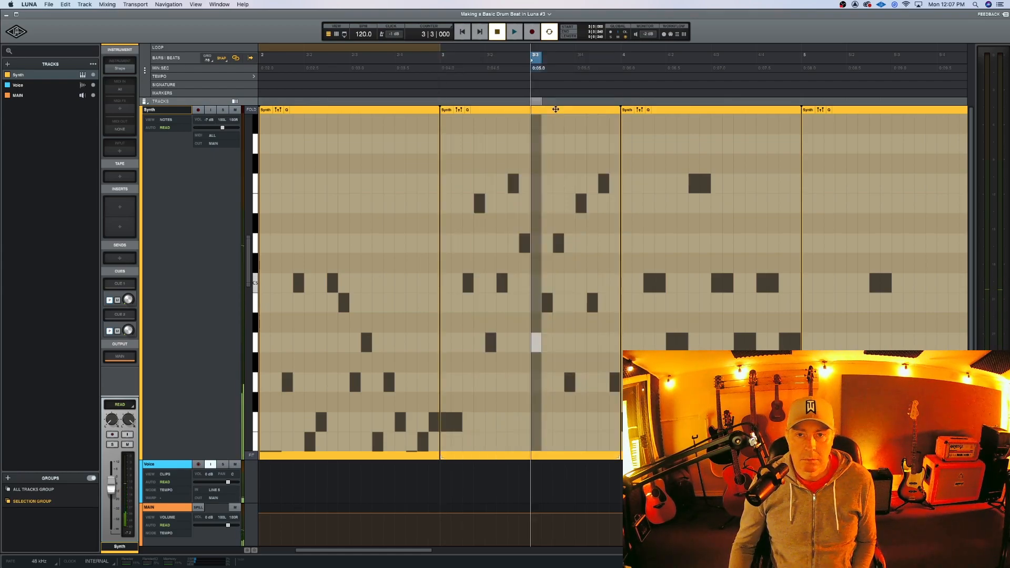
{"action": "left_click", "coordinate": [556, 109]}
{"action": "key", "text": "space"}
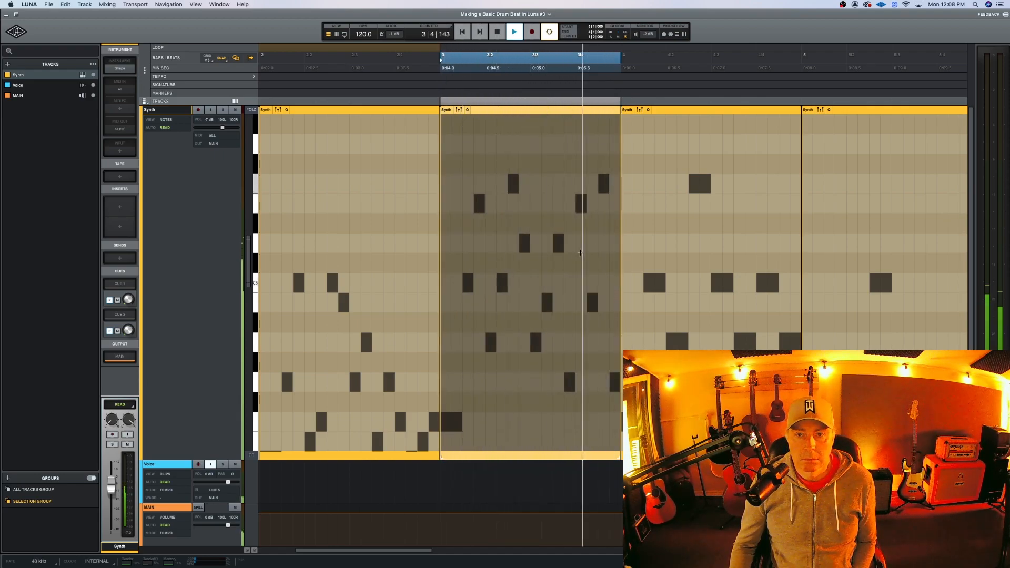
{"action": "key", "text": "space"}
Step: Replace the bar 4 clip with a duplicate of the edited bar 3 clip
{"action": "left_click", "coordinate": [707, 110]}
{"action": "key", "text": "Delete"}
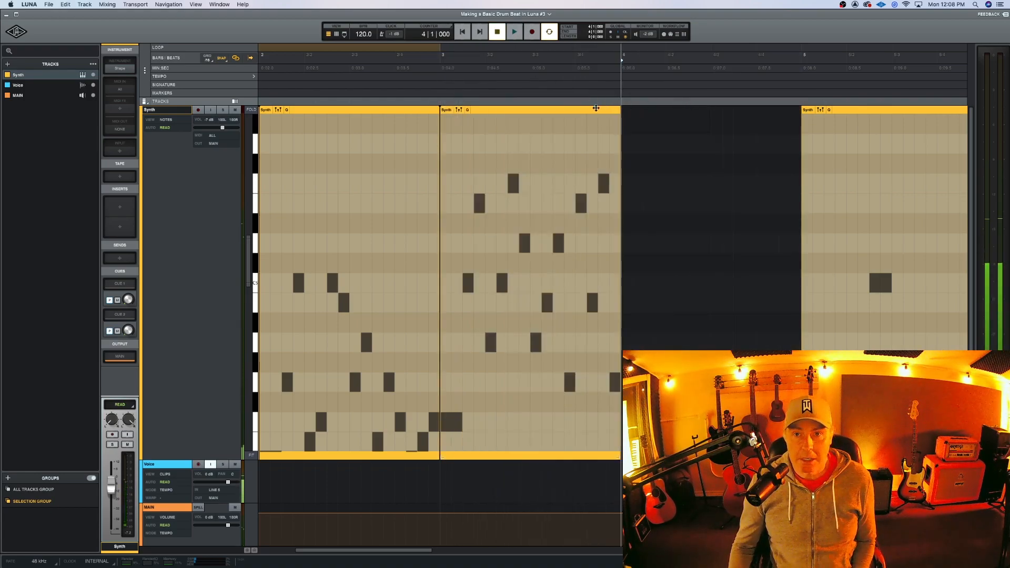
{"action": "left_click", "coordinate": [573, 113]}
{"action": "key", "text": "super+d"}
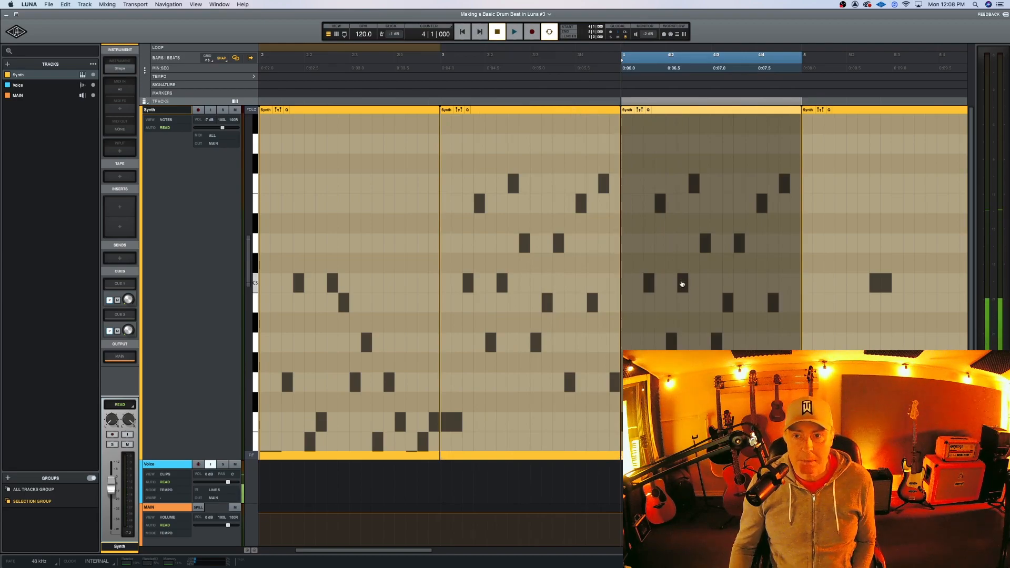
Step: Delete the old bar 5 clip from the Synth track
{"action": "scroll", "coordinate": [681, 284], "scroll_direction": "right", "scroll_amount": 5}
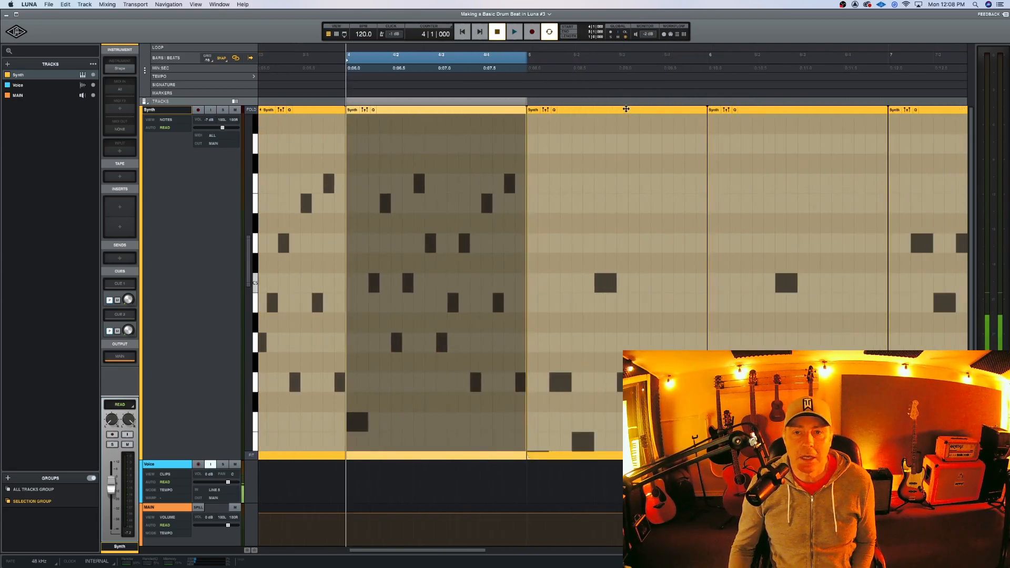
{"action": "left_click", "coordinate": [626, 109]}
{"action": "left_click_drag", "start_coordinate": [246, 260], "coordinate": [247, 281]}
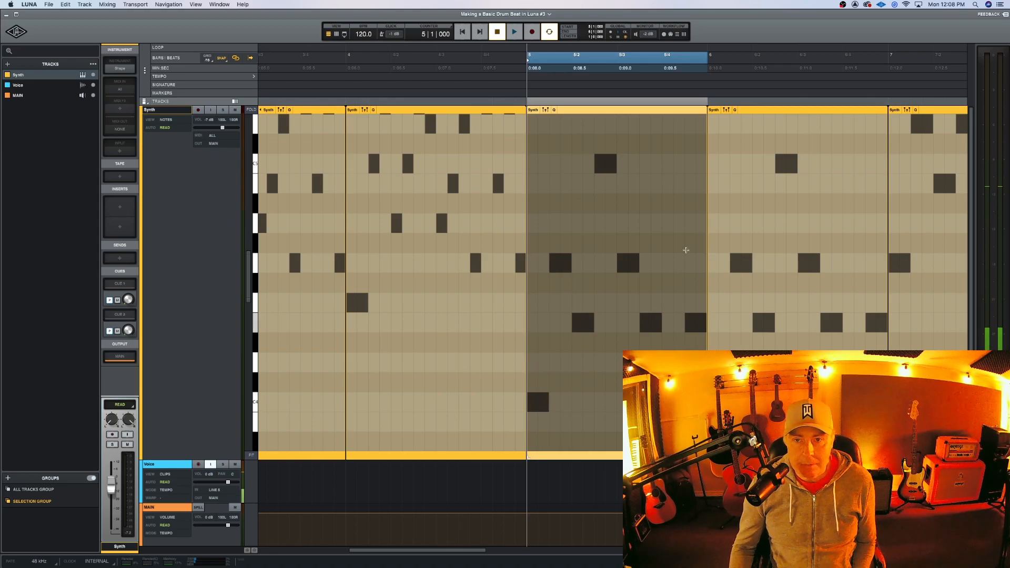
{"action": "left_click_drag", "start_coordinate": [697, 125], "coordinate": [546, 416]}
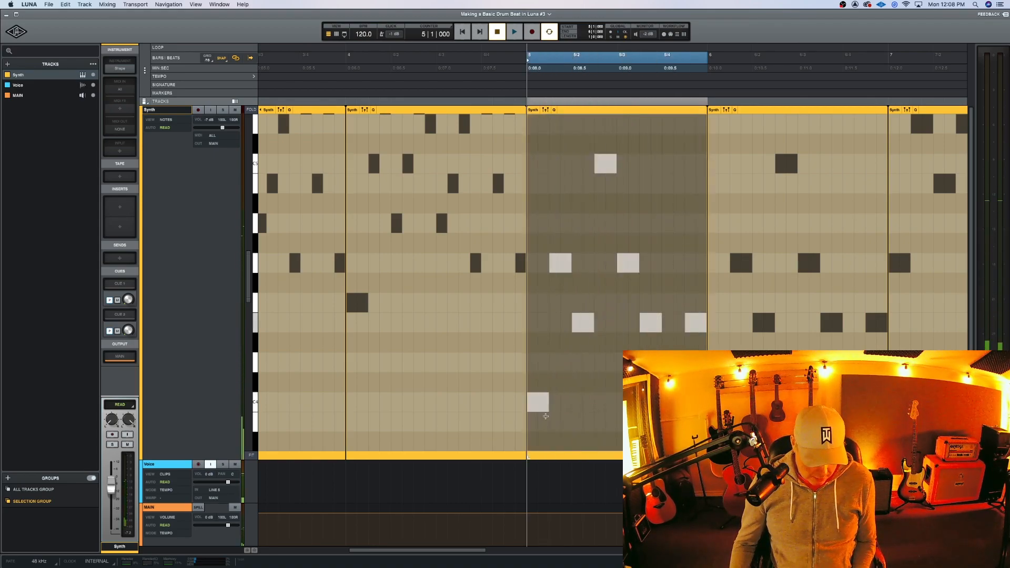
{"action": "left_click", "coordinate": [603, 110]}
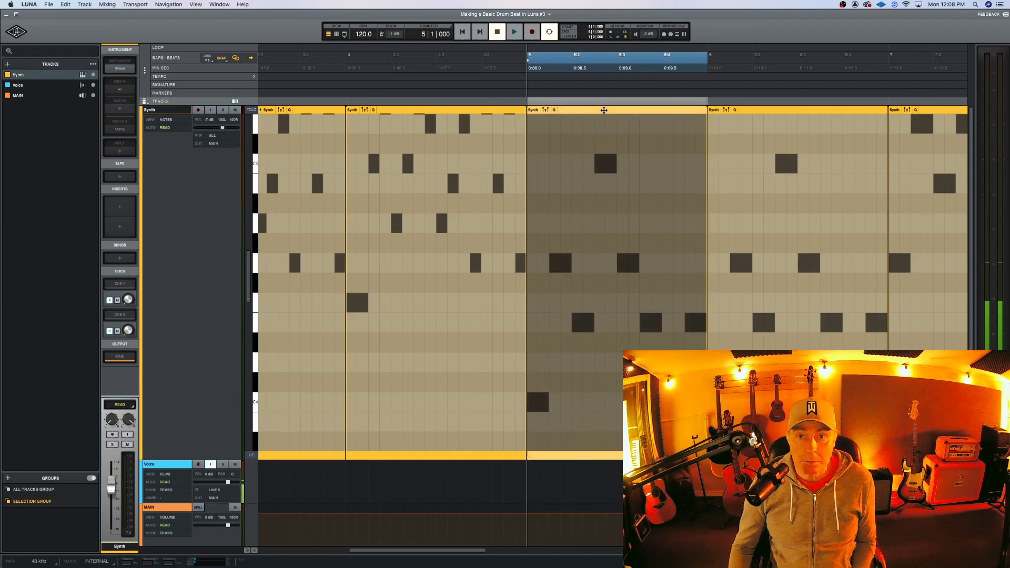
{"action": "key", "text": "Delete"}
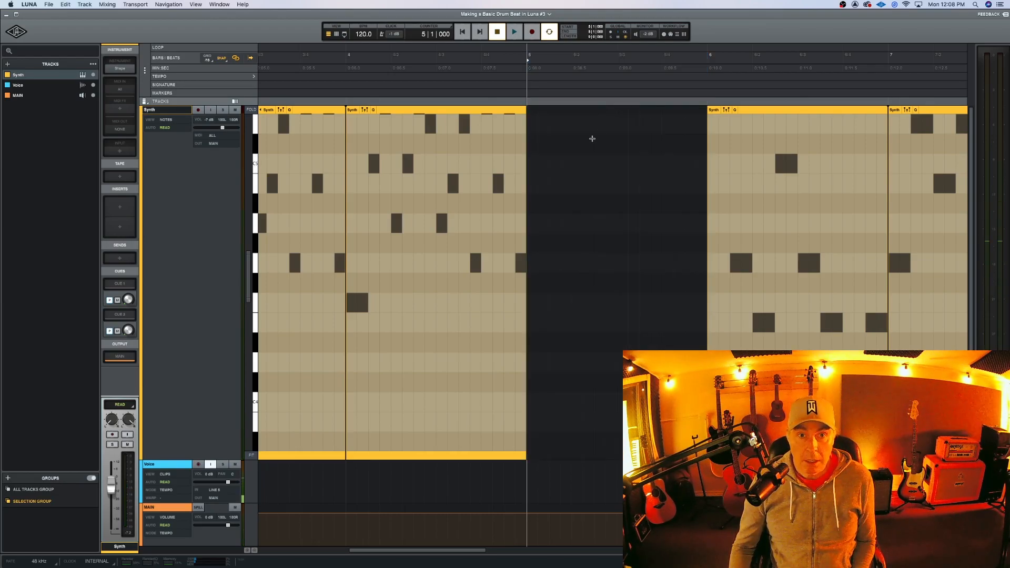
Step: Copy the bar 1 clip into the empty bar 5 on the Synth track
{"action": "scroll", "coordinate": [594, 144], "scroll_direction": "left", "scroll_amount": 10}
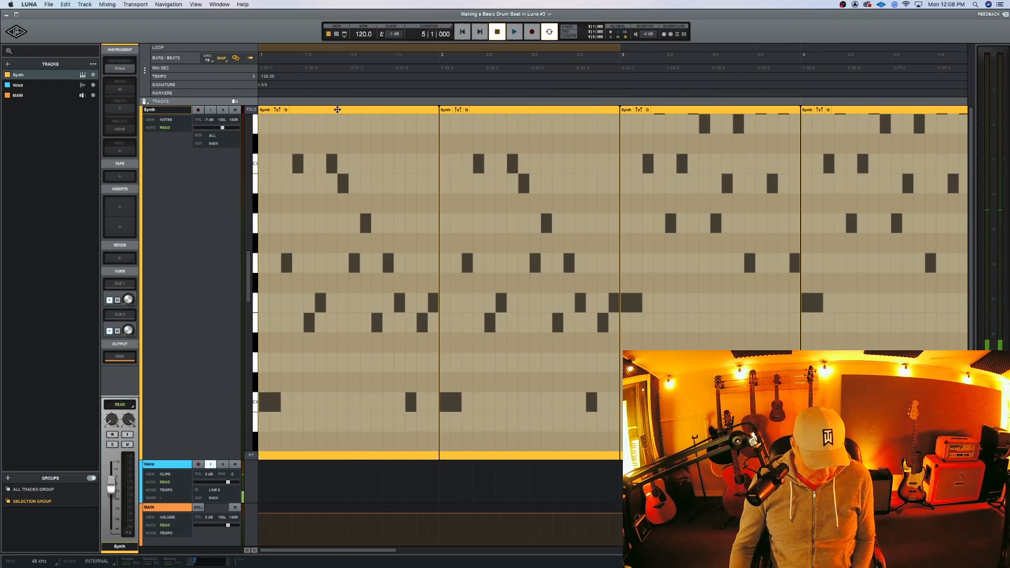
{"action": "key", "text": "r"}
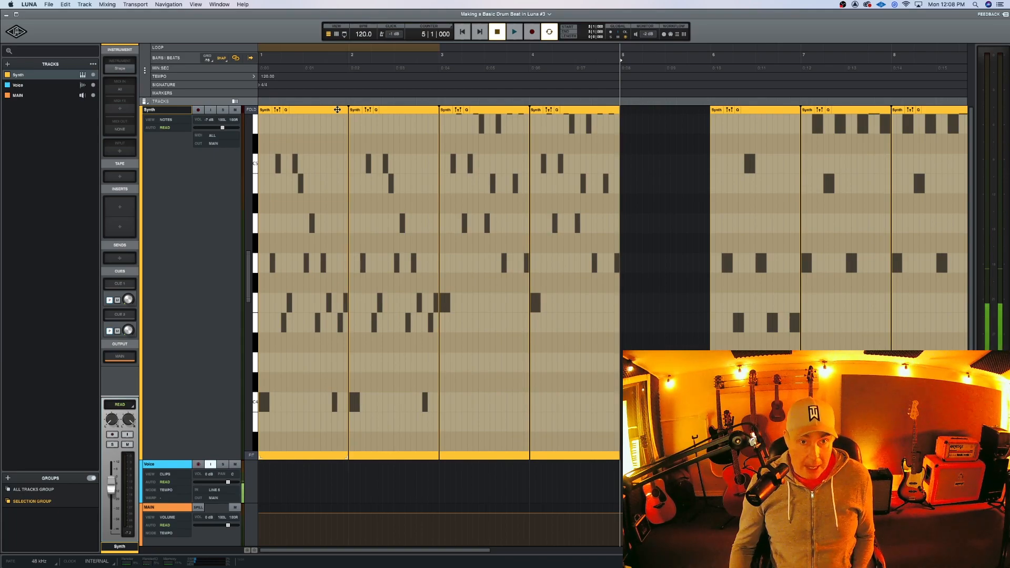
{"action": "left_click", "coordinate": [308, 113]}
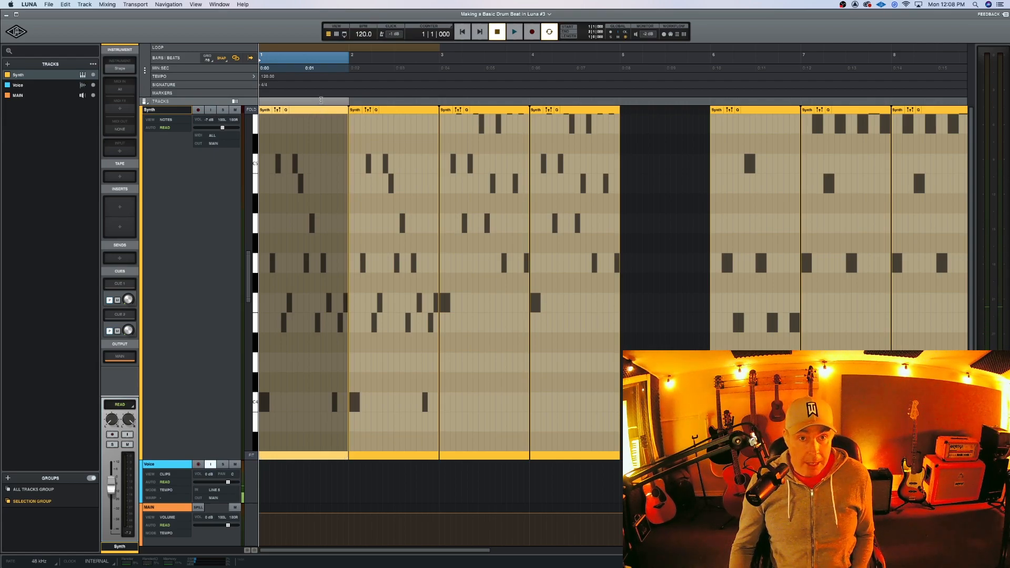
{"action": "left_click_drag", "start_coordinate": [314, 110], "coordinate": [626, 135]}
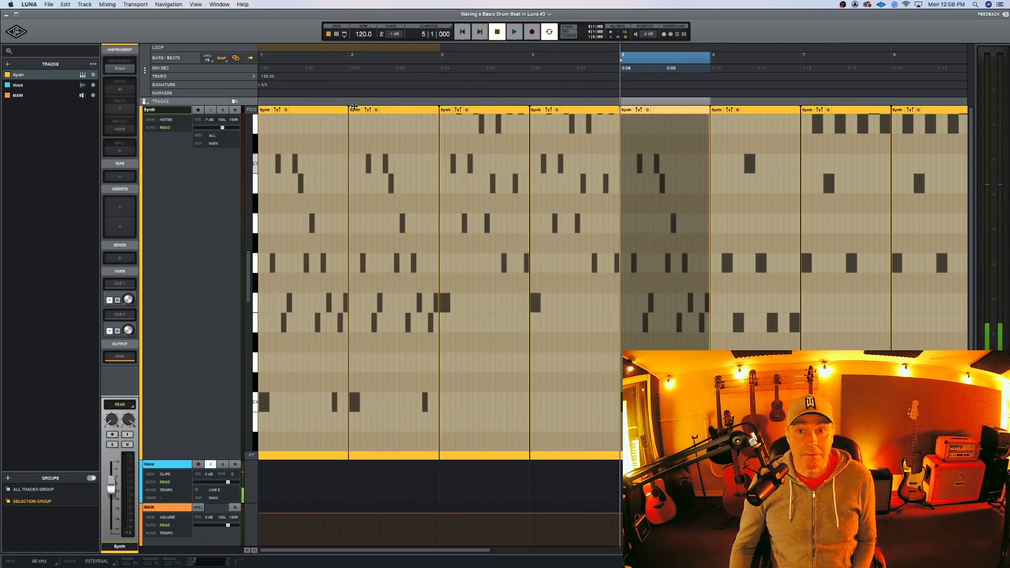
Step: Replace the bar 6 clip on the Synth track with a duplicate of the bar 5 clip
{"action": "left_click", "coordinate": [770, 110]}
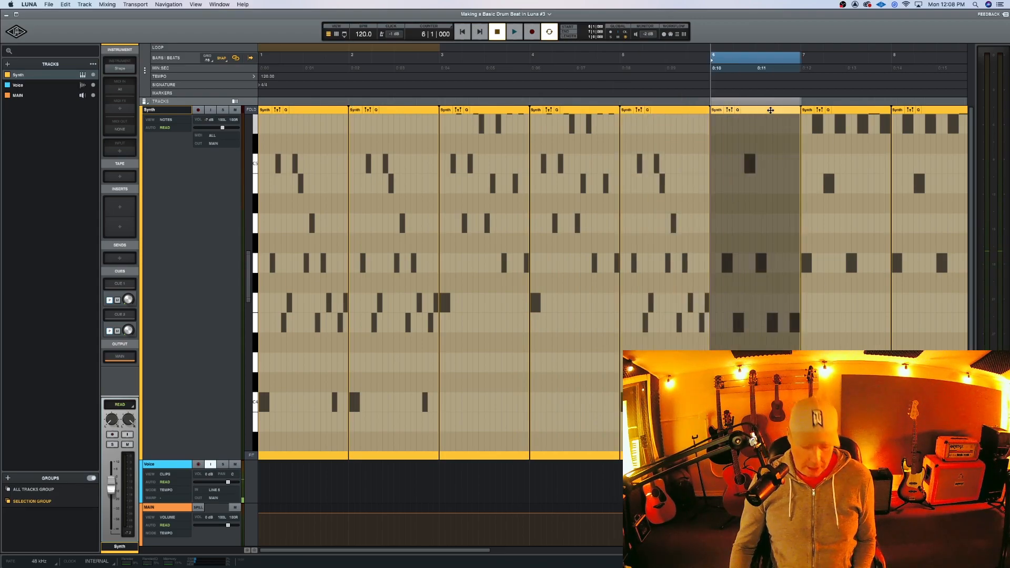
{"action": "key", "text": "Delete"}
{"action": "left_click", "coordinate": [686, 109]}
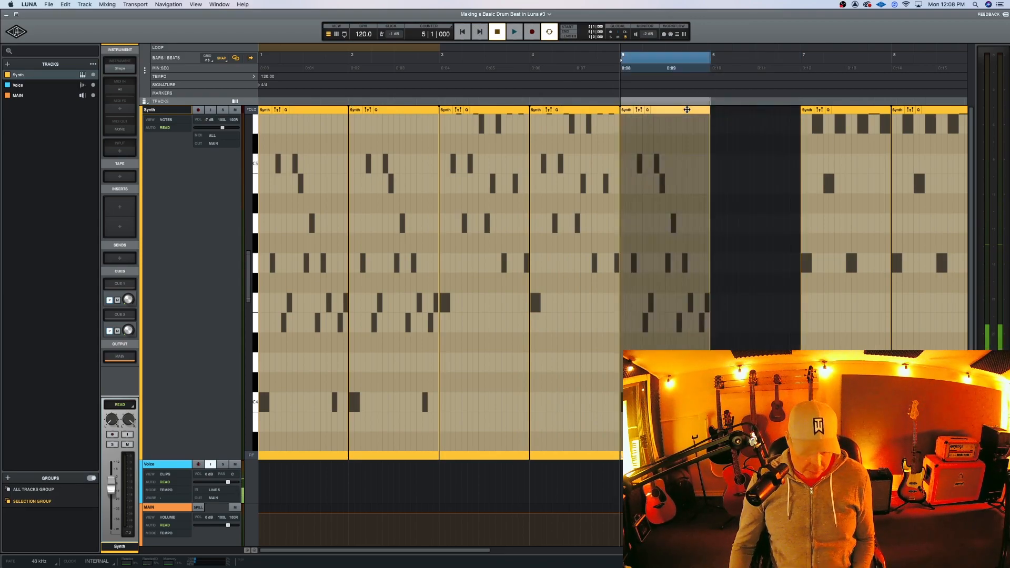
{"action": "key", "text": "super+d"}
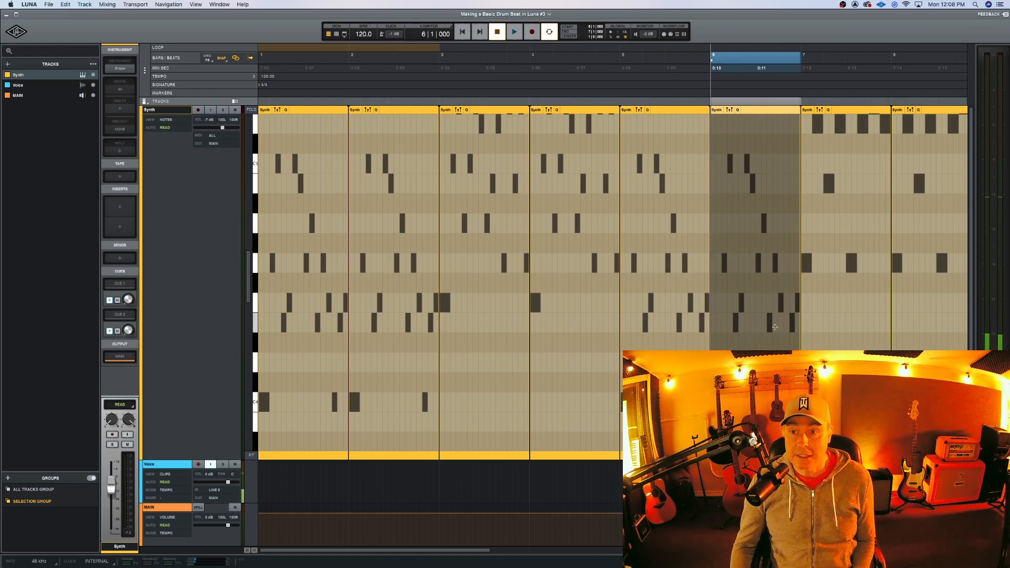
Step: Play the melody from the beginning into bar 7 to hear the copied clips in bars 5 and 6
{"action": "scroll", "coordinate": [767, 295], "scroll_direction": "right", "scroll_amount": 5}
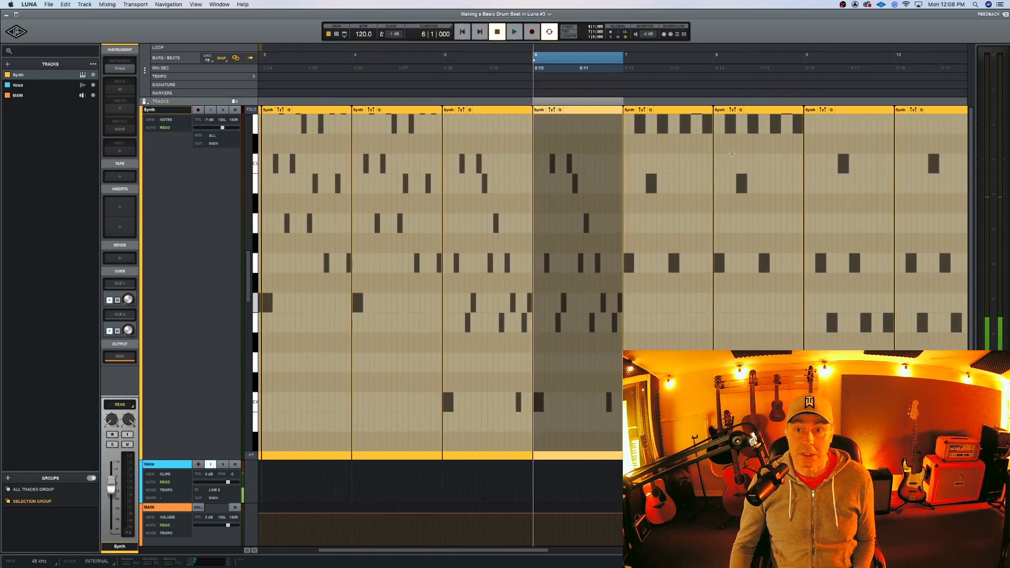
{"action": "key", "text": "Return"}
{"action": "key", "text": "space"}
{"action": "key", "text": "r"}
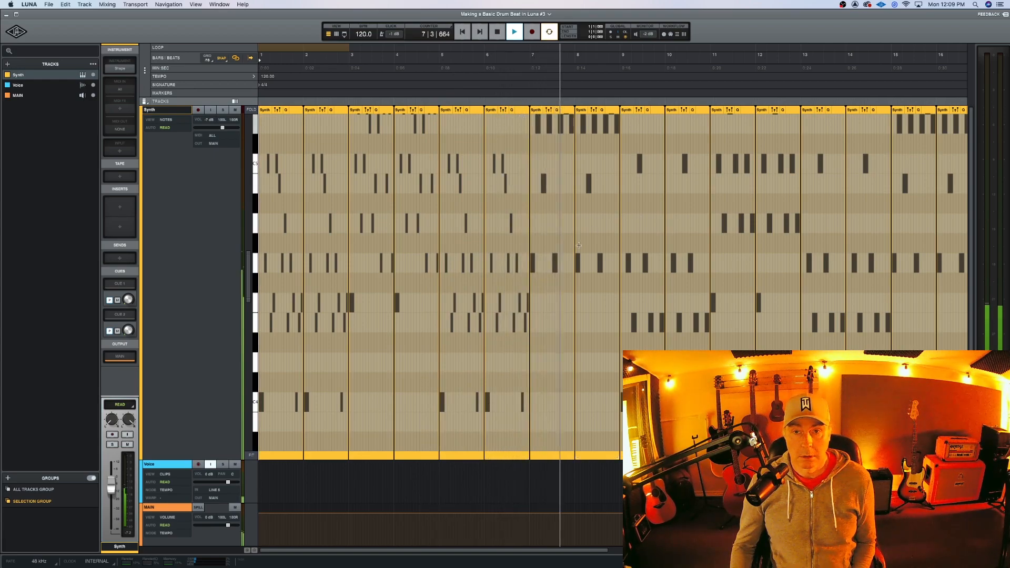
{"action": "key", "text": "space"}
{"action": "key", "text": "t"}
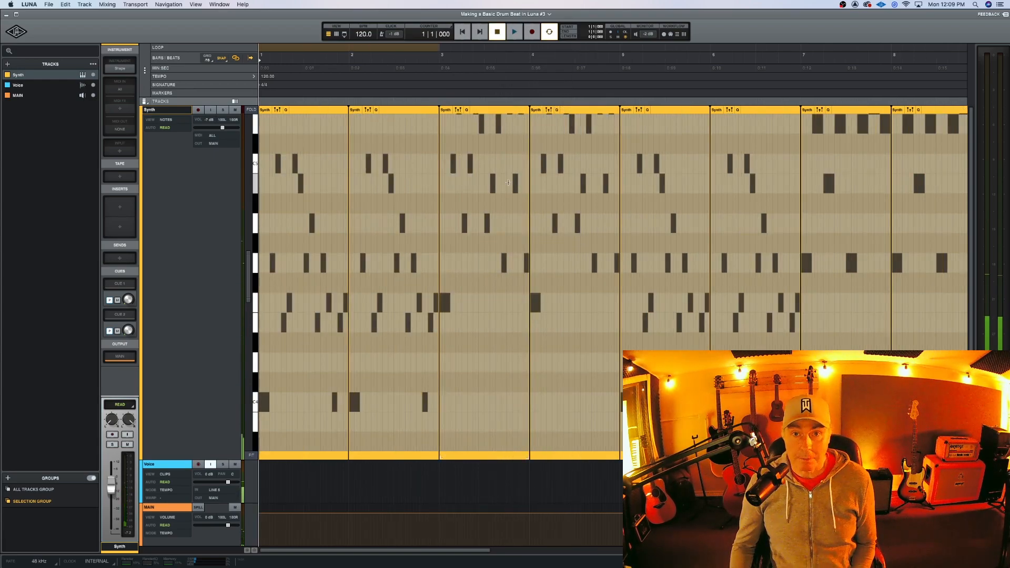
Step: Try shortening all the notes in the bar 3 clip together to very short staccato notes
{"action": "left_click", "coordinate": [496, 110]}
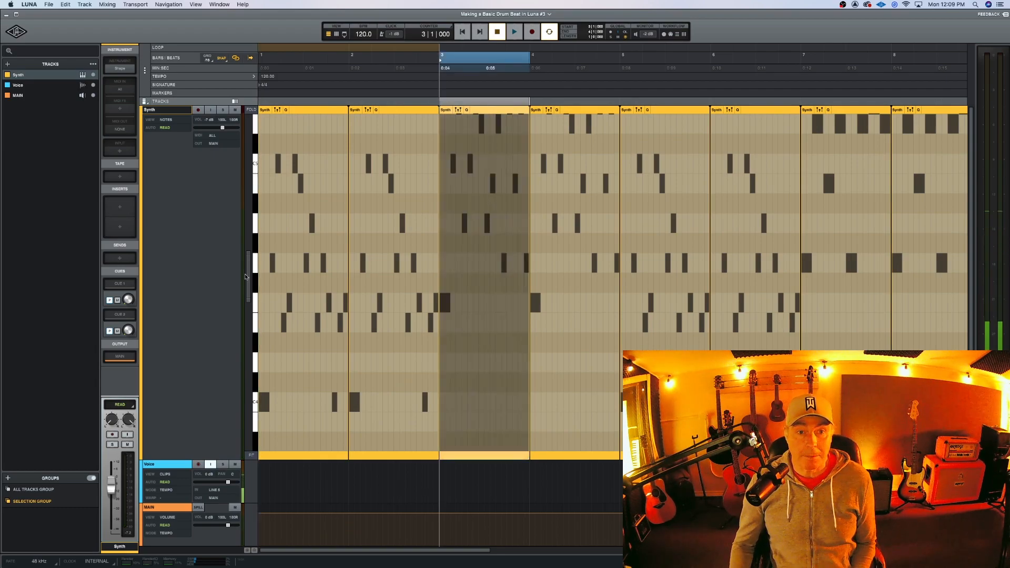
{"action": "left_click_drag", "start_coordinate": [247, 279], "coordinate": [253, 263]}
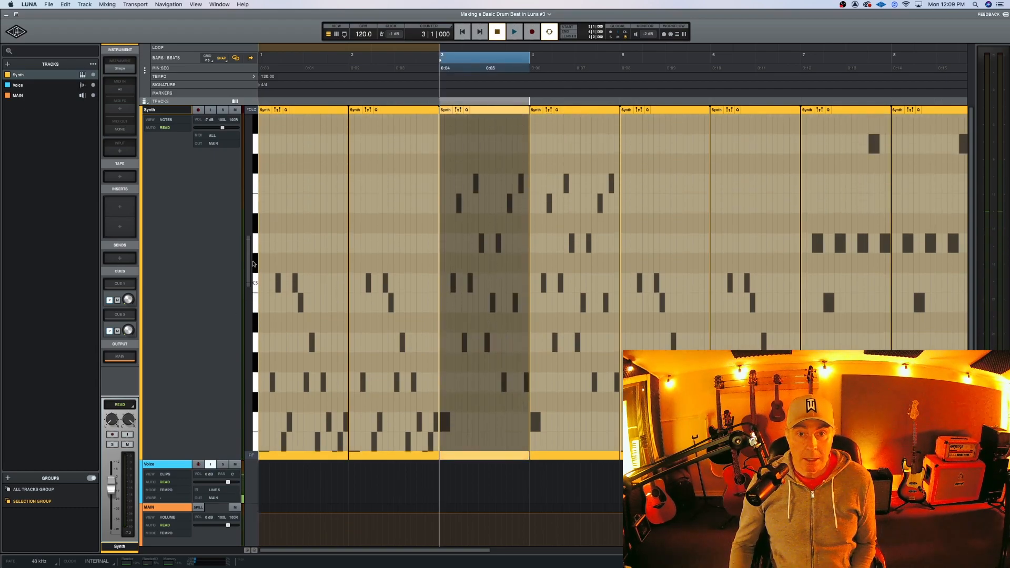
{"action": "left_click", "coordinate": [504, 175]}
{"action": "left_click_drag", "start_coordinate": [526, 134], "coordinate": [447, 443]}
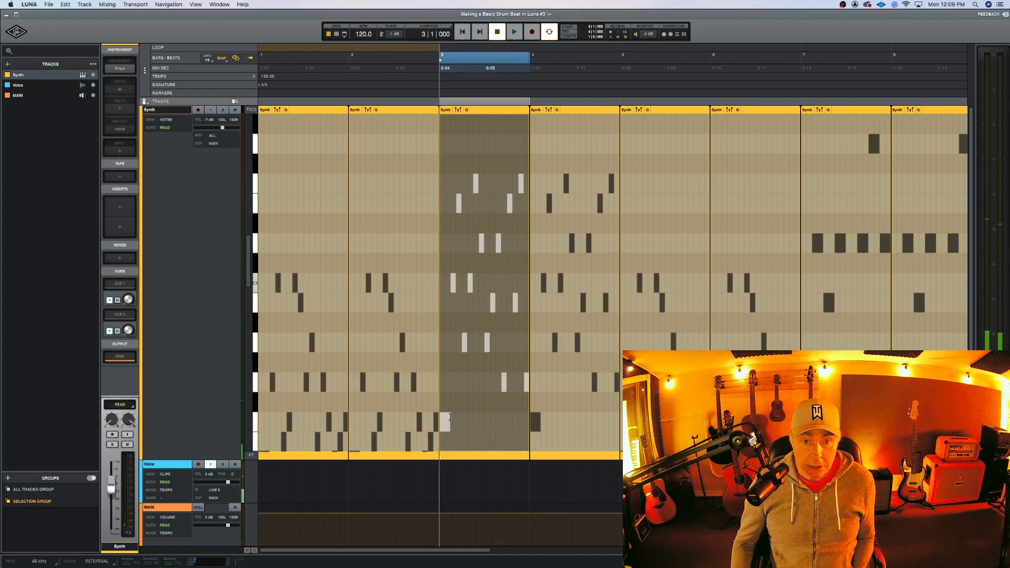
{"action": "left_click_drag", "start_coordinate": [446, 419], "coordinate": [440, 418]}
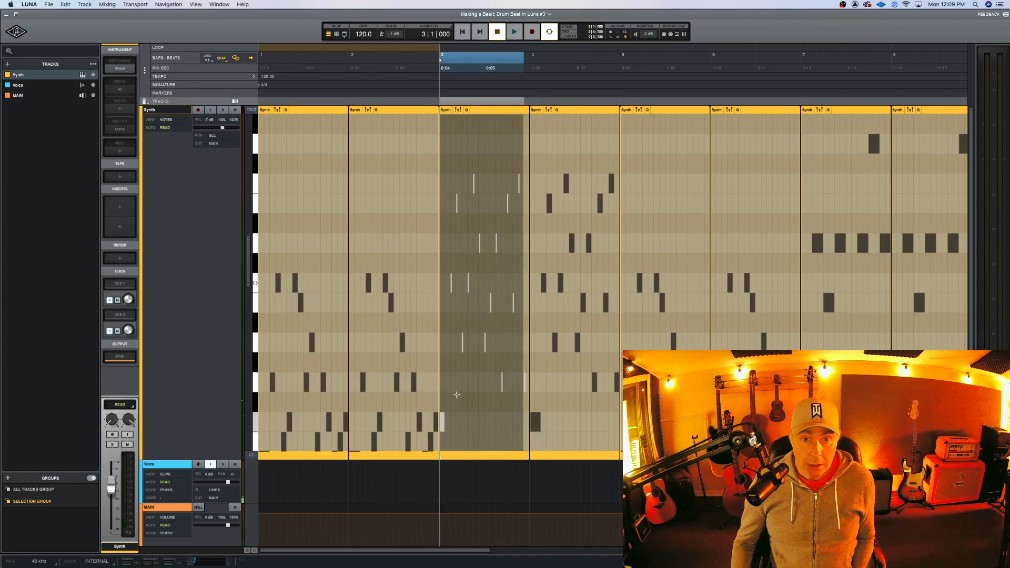
Step: Play bar 3 with the staccato notes and undo the shortening
{"action": "key", "text": "t"}
{"action": "key", "text": "t"}
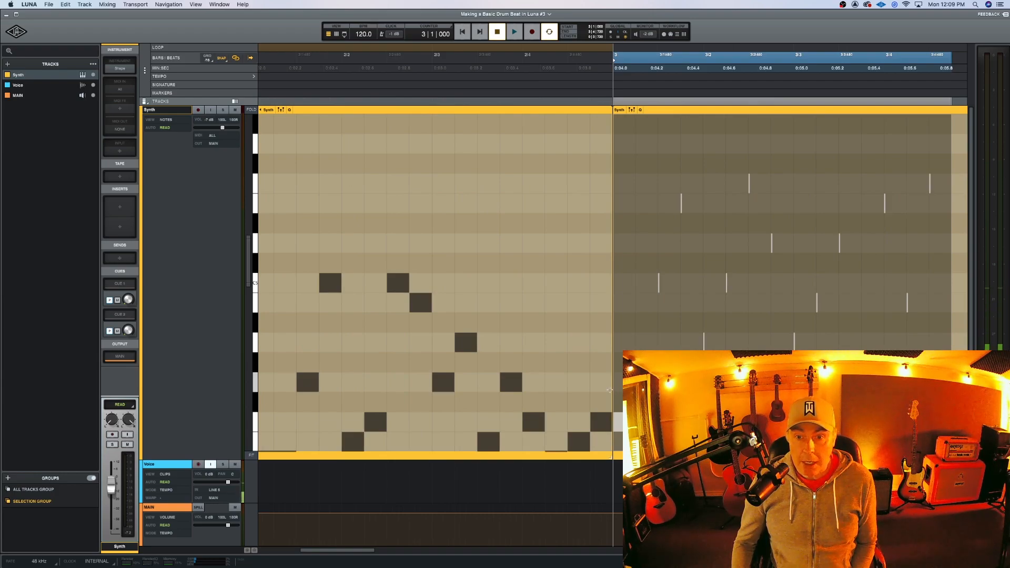
{"action": "left_click", "coordinate": [616, 357]}
{"action": "key", "text": "space"}
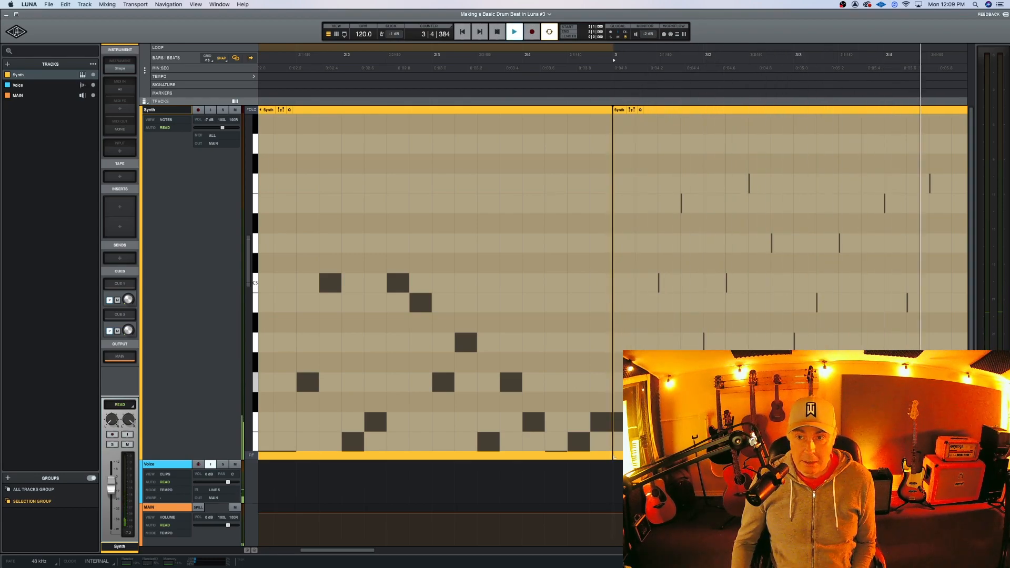
{"action": "key", "text": "space"}
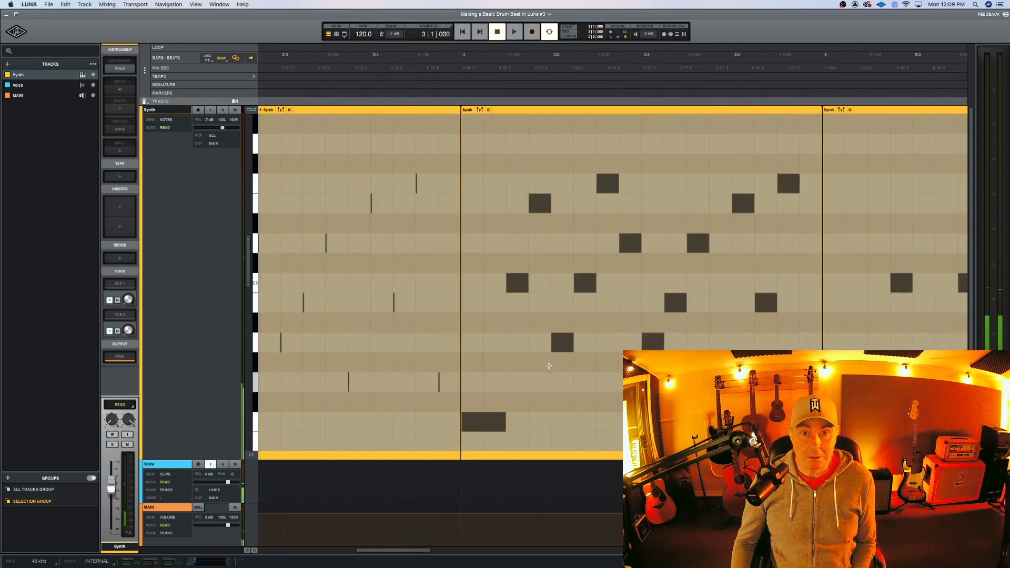
{"action": "key", "text": "space"}
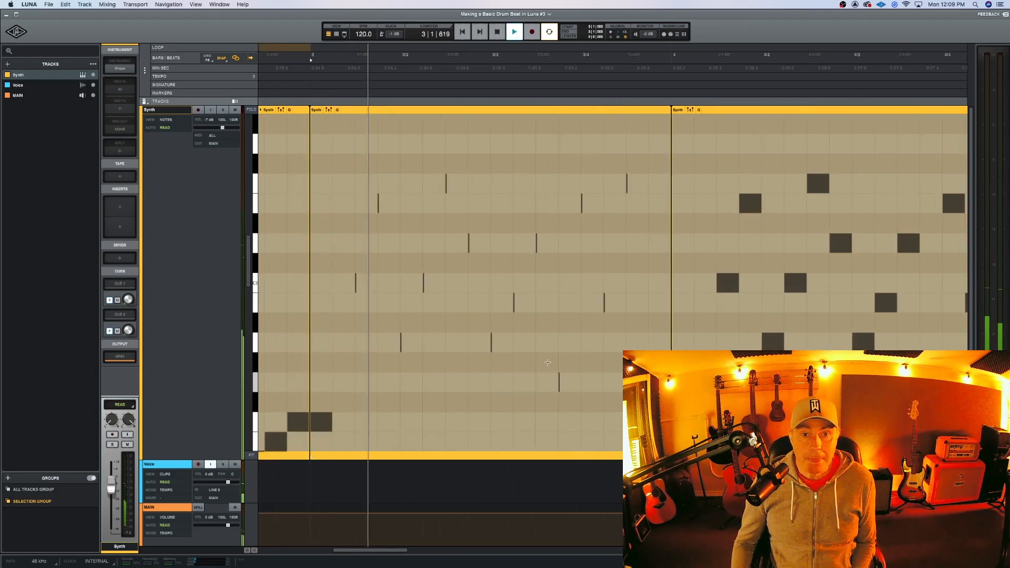
{"action": "key", "text": "space"}
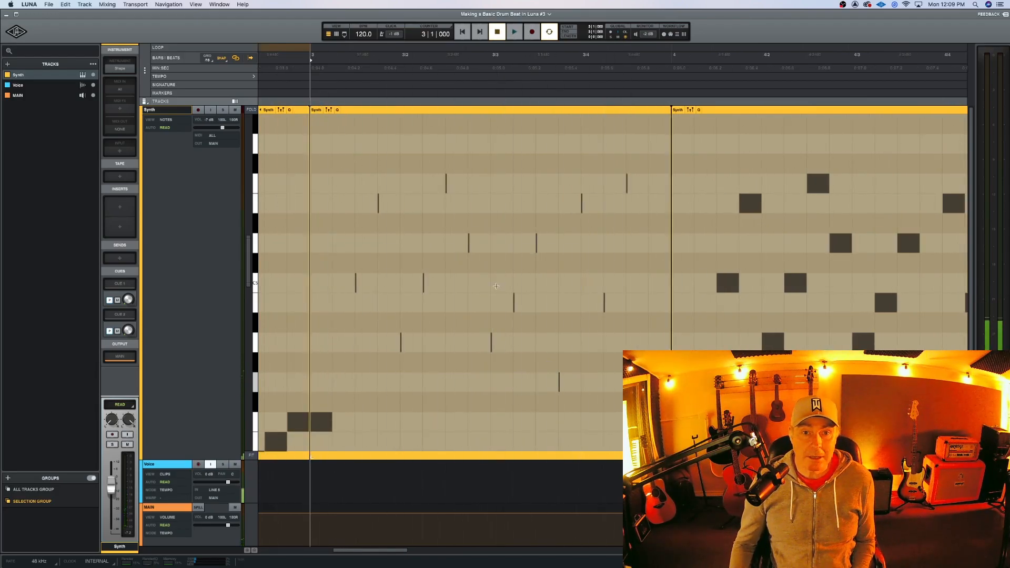
{"action": "key", "text": "super+z"}
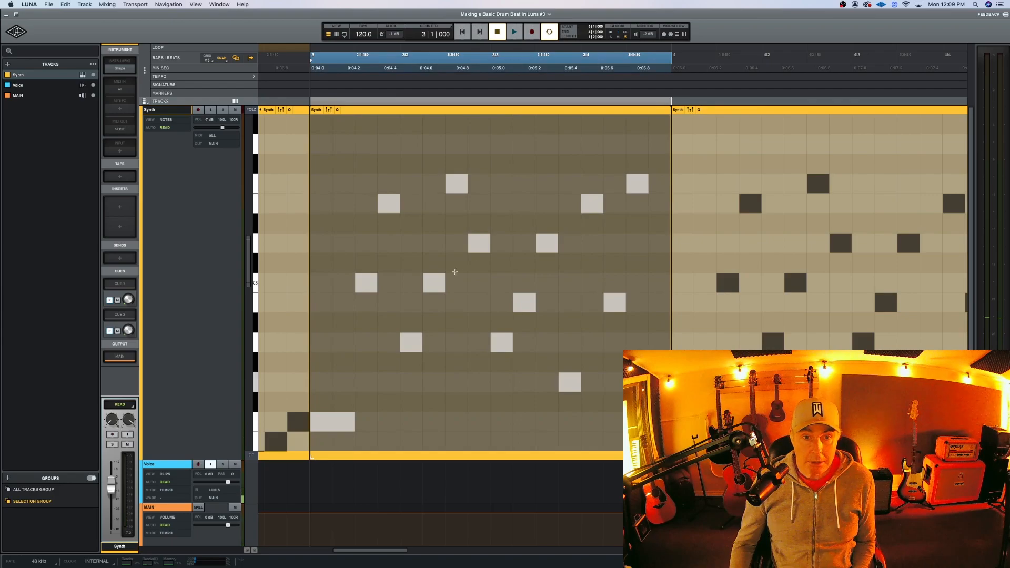
Step: Play the melody from 3|1|720 through the end of bar 6
{"action": "left_click", "coordinate": [371, 217]}
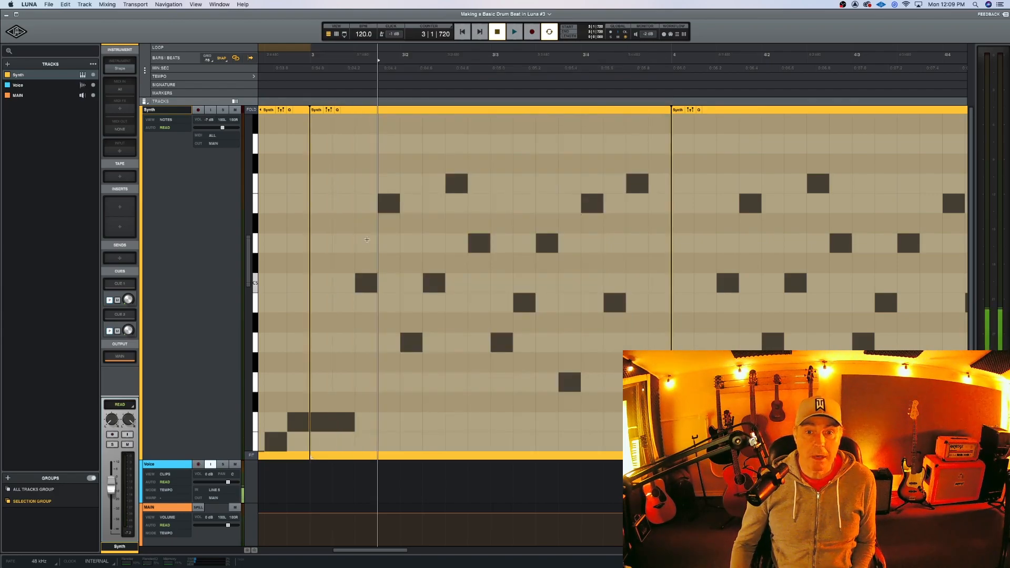
{"action": "scroll", "coordinate": [484, 264], "scroll_direction": "down", "scroll_amount": 5}
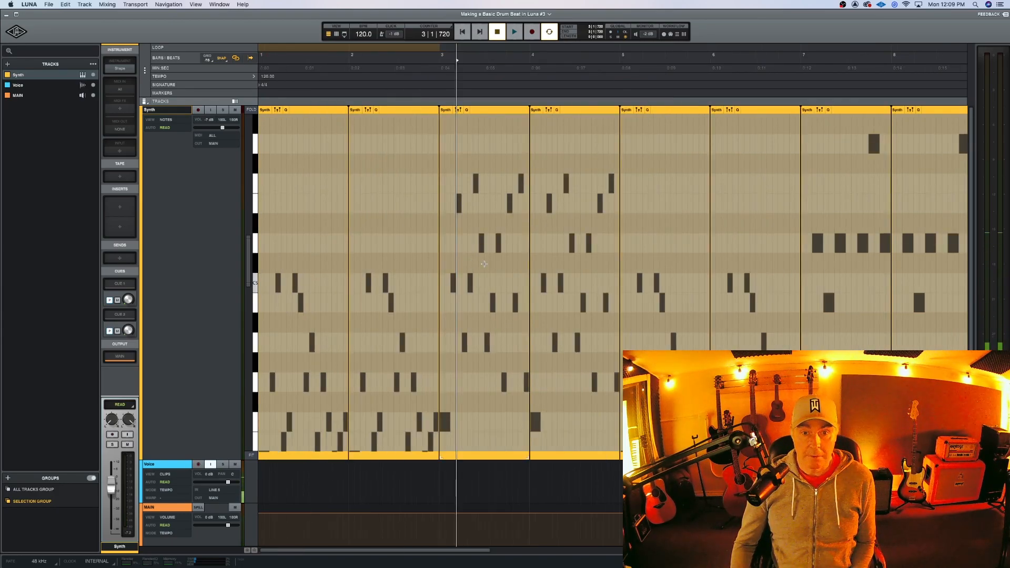
{"action": "key", "text": "space"}
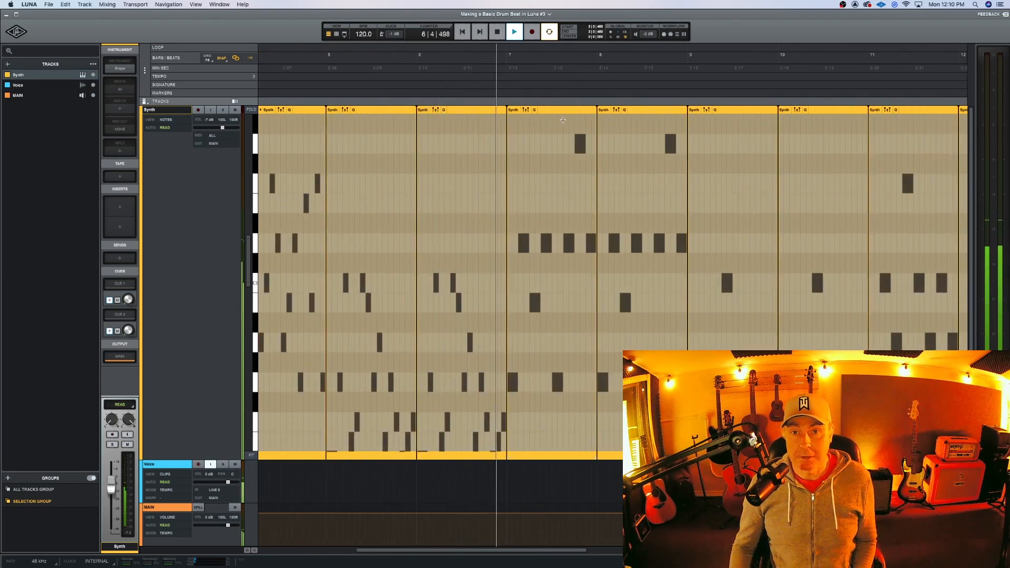
{"action": "key", "text": "space"}
Step: Shorten all the bar 7 notes to sixteenths and extend the first note at 7|1|000 back to an eighth
{"action": "left_click", "coordinate": [533, 237]}
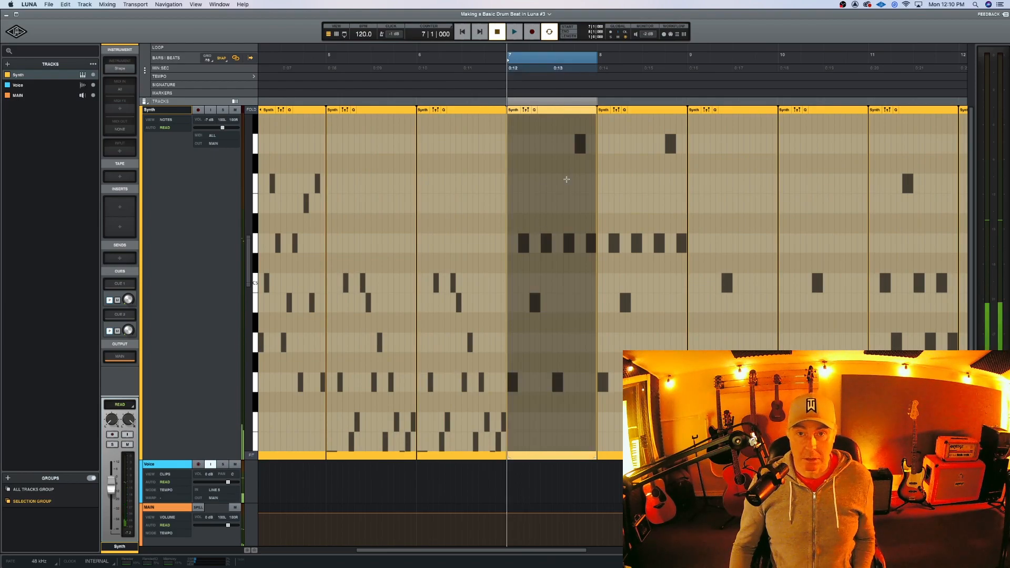
{"action": "left_click_drag", "start_coordinate": [515, 430], "coordinate": [591, 138]}
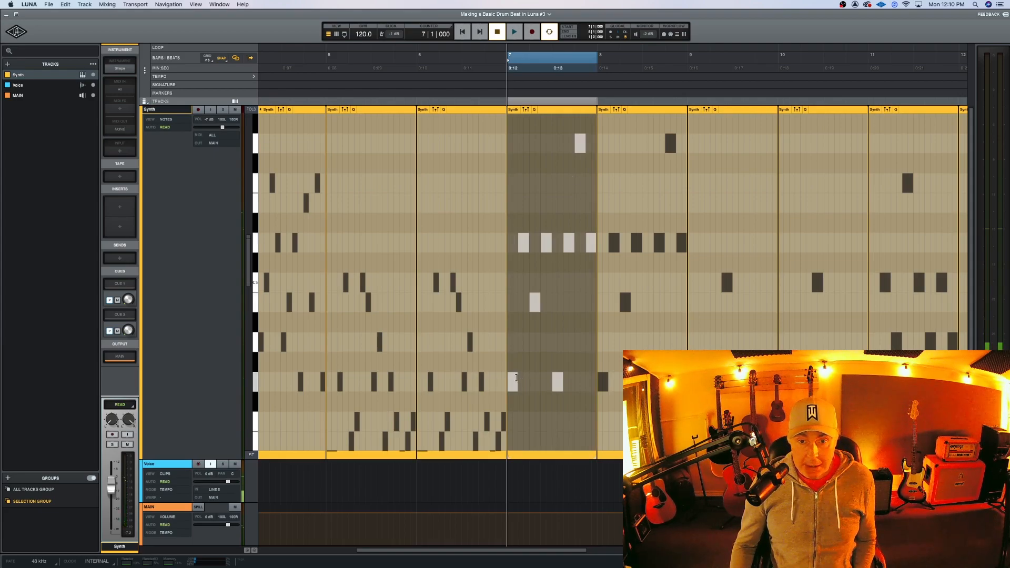
{"action": "left_click_drag", "start_coordinate": [516, 377], "coordinate": [508, 381]}
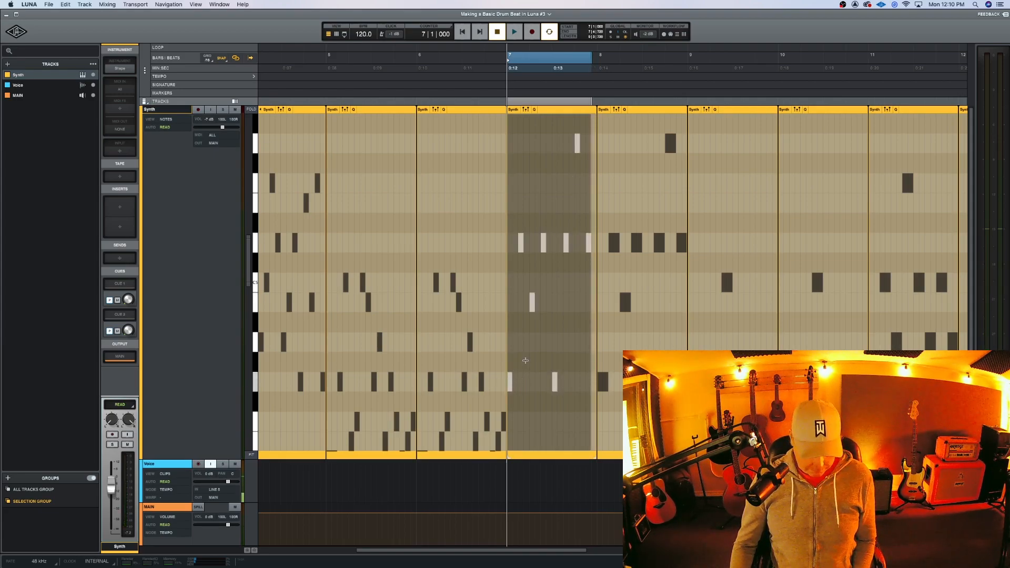
{"action": "key", "text": "t"}
{"action": "key", "text": "t"}
{"action": "left_click", "coordinate": [658, 380]}
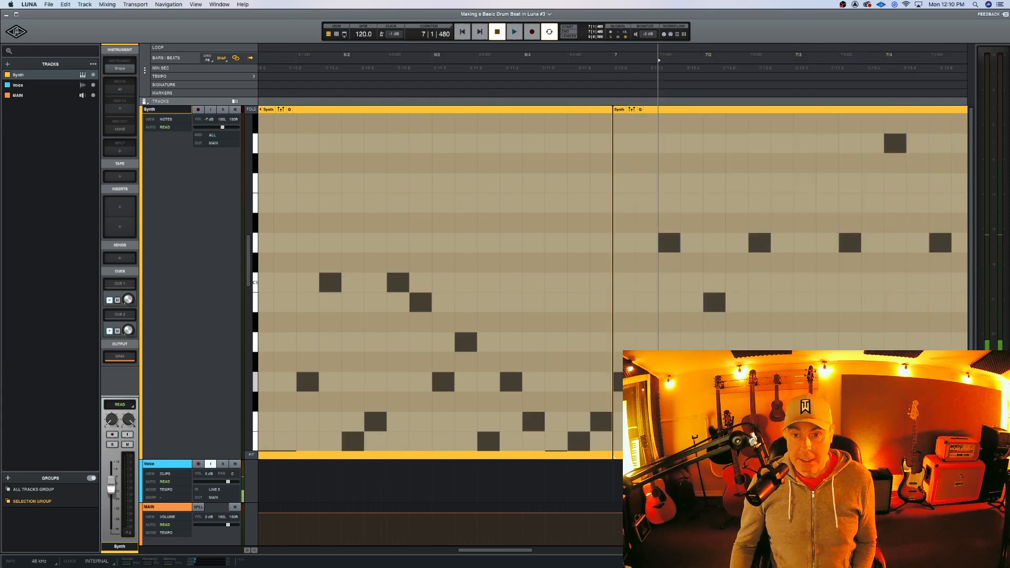
{"action": "left_click_drag", "start_coordinate": [632, 381], "coordinate": [657, 381]}
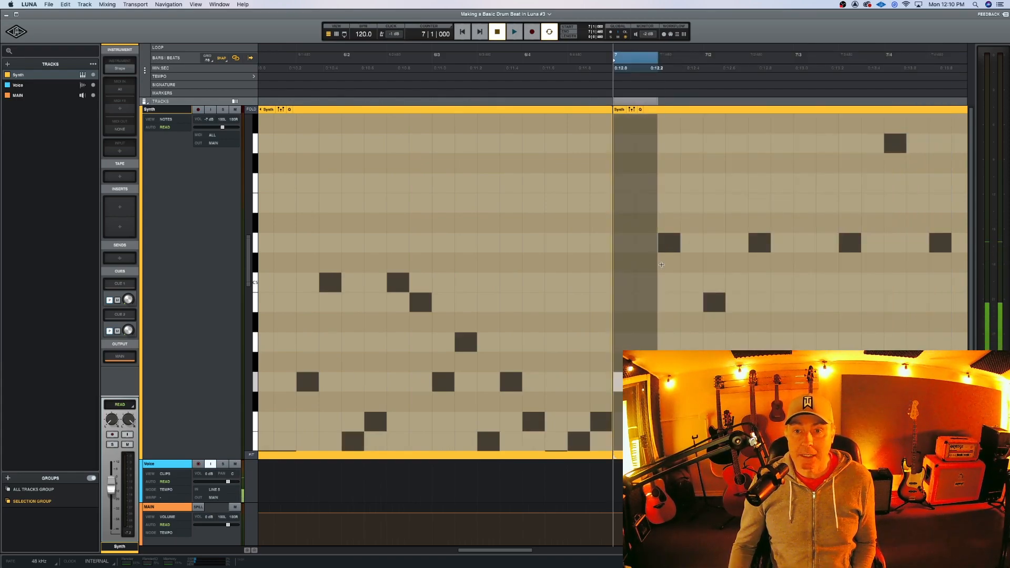
Step: In bar 7, add sixteenth notes E and A at 7|1|720, F at 7|2|240, G at 7|2|720 and A at 7|3|240
{"action": "scroll", "coordinate": [620, 263], "scroll_direction": "right", "scroll_amount": 4}
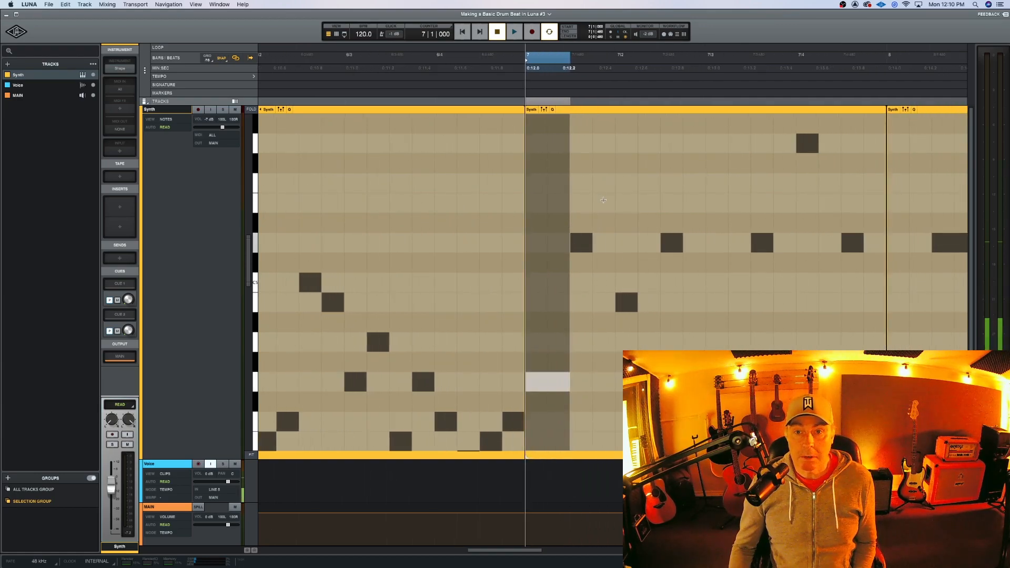
{"action": "left_click", "coordinate": [603, 200]}
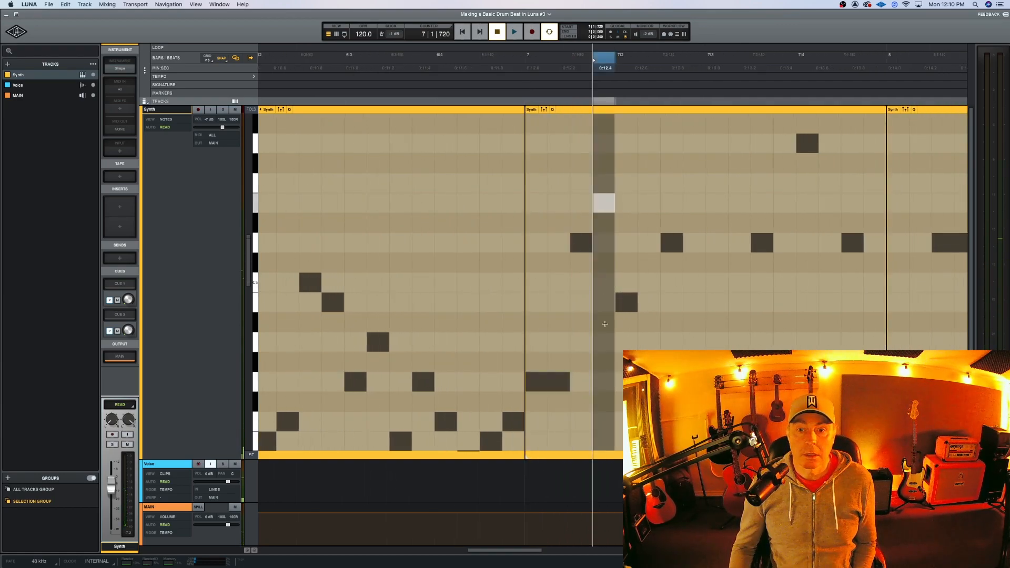
{"action": "left_click", "coordinate": [603, 343]}
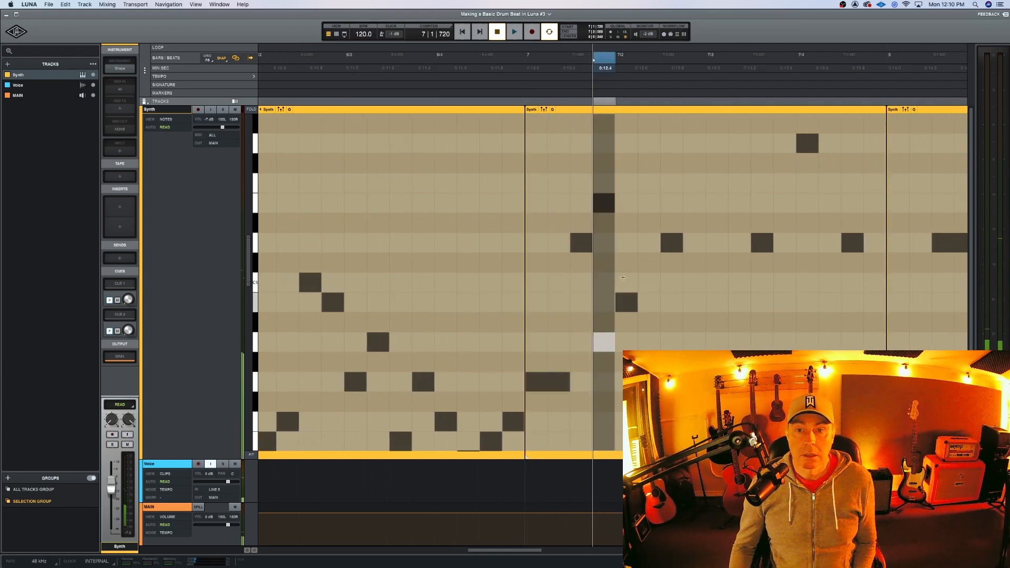
{"action": "left_click", "coordinate": [646, 188]}
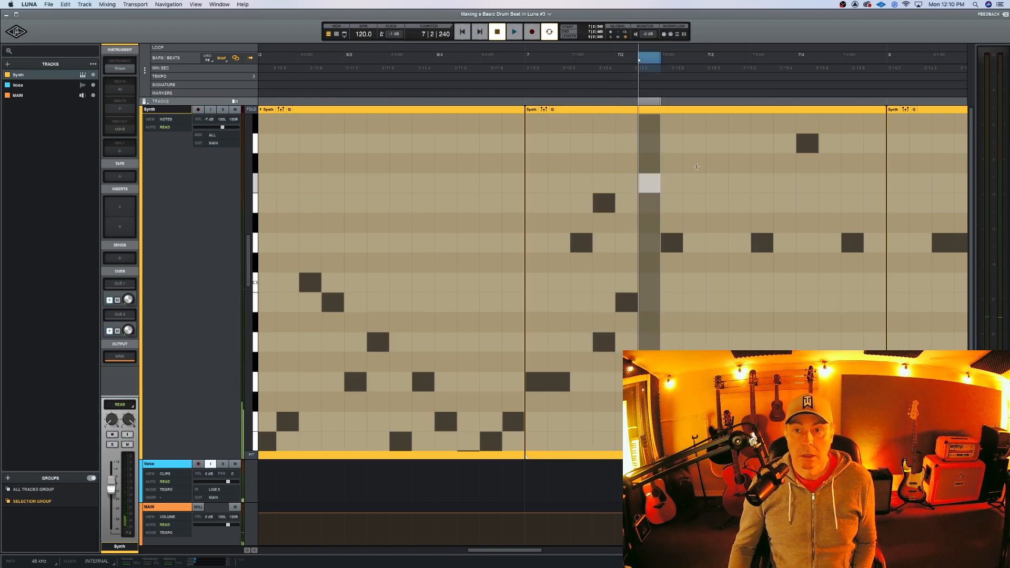
{"action": "left_click", "coordinate": [695, 146]}
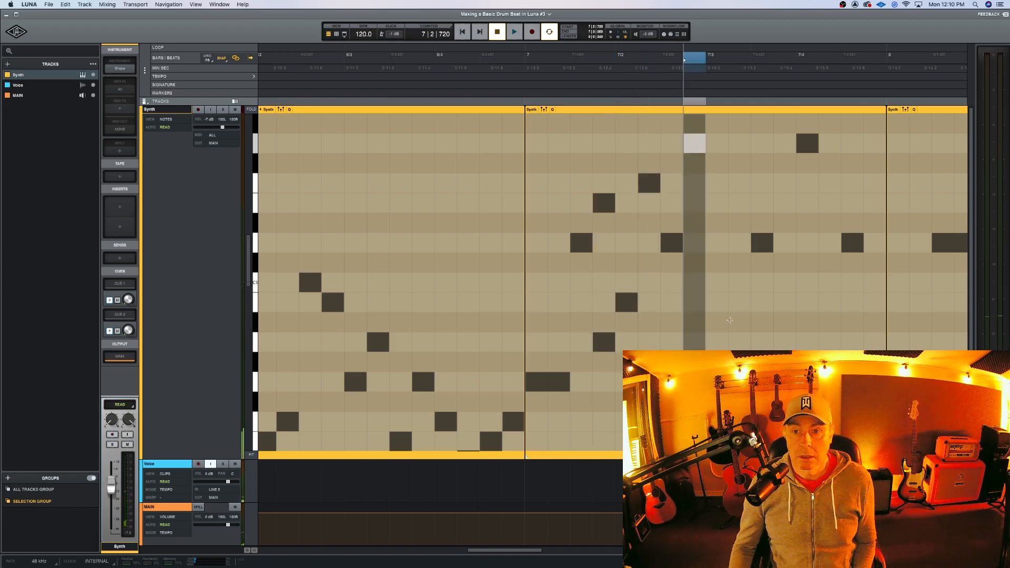
{"action": "left_click", "coordinate": [737, 337]}
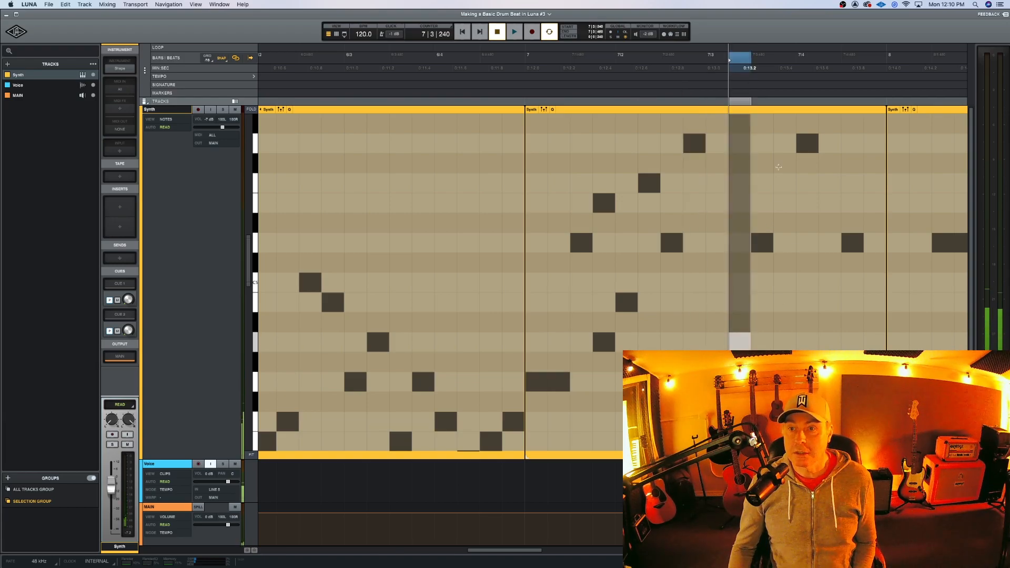
Step: Fill the remaining gaps in bar 7 with sixteenth notes F at 7|3|720, E at 7|4|240 and B at 7|4|720
{"action": "left_click", "coordinate": [783, 183]}
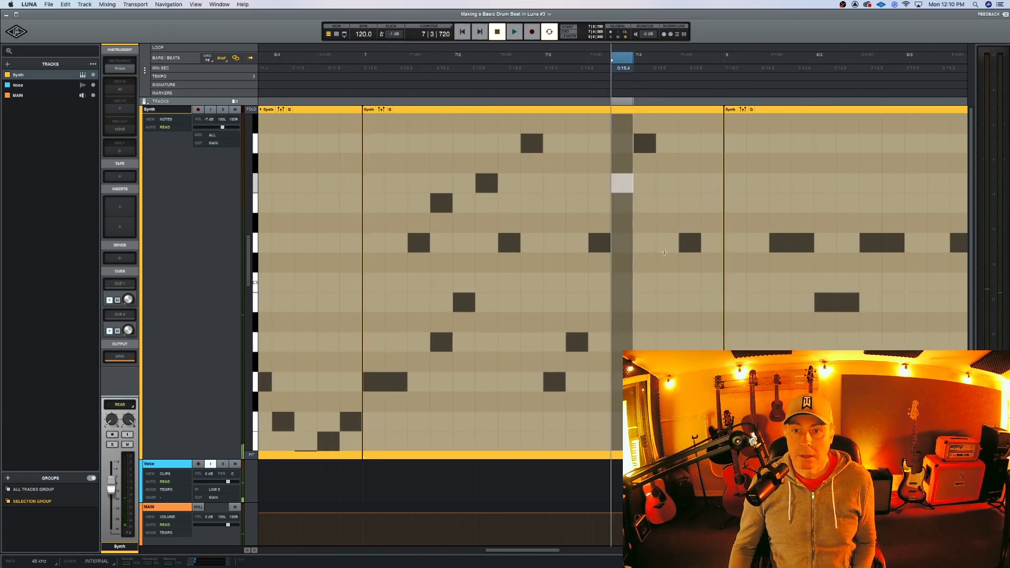
{"action": "left_click", "coordinate": [672, 188]}
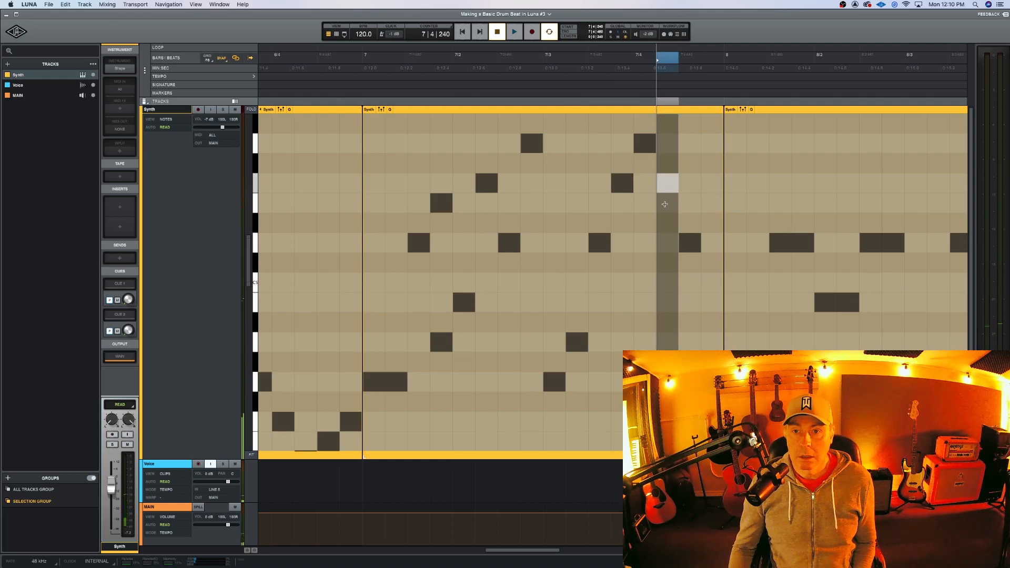
{"action": "left_click_drag", "start_coordinate": [665, 191], "coordinate": [665, 211]}
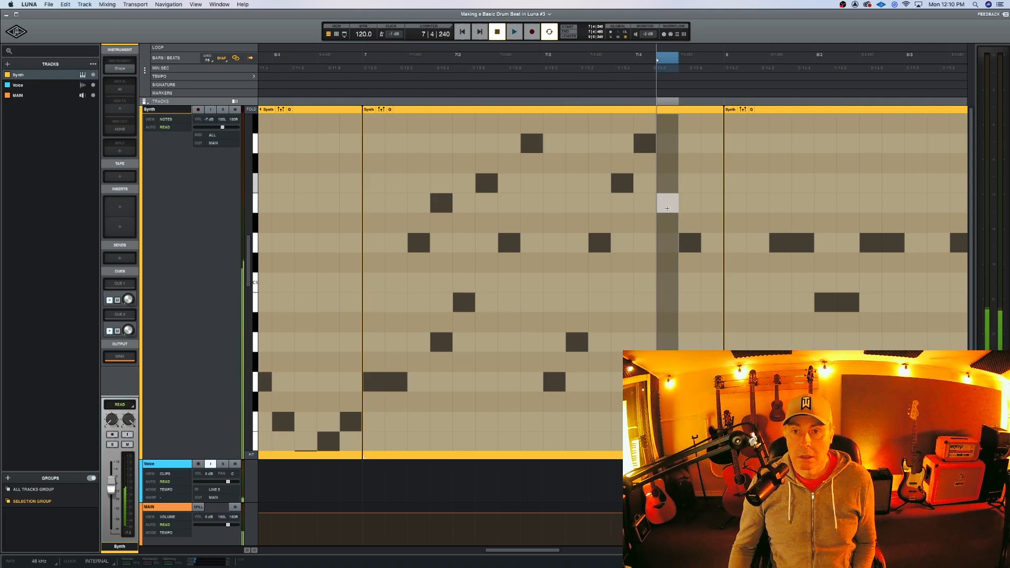
{"action": "left_click", "coordinate": [712, 295]}
Step: Play bar 7 and delete the lower of the two notes at 7|1|720
{"action": "left_click", "coordinate": [598, 111]}
{"action": "key", "text": "space"}
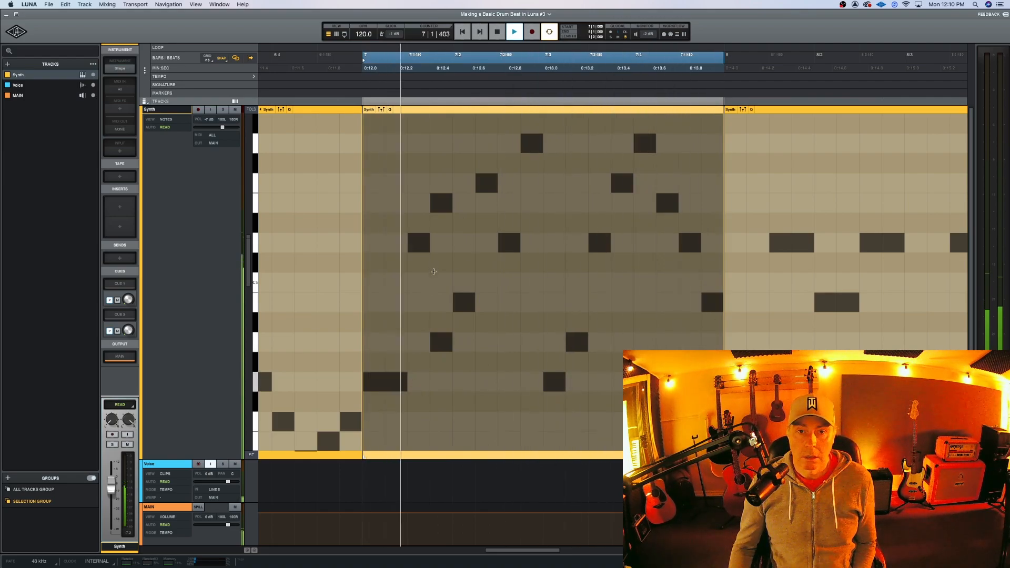
{"action": "key", "text": "space"}
{"action": "left_click", "coordinate": [445, 342]}
Step: Play the corrected bar 7 again from its start
{"action": "key", "text": "space"}
{"action": "left_click", "coordinate": [520, 109]}
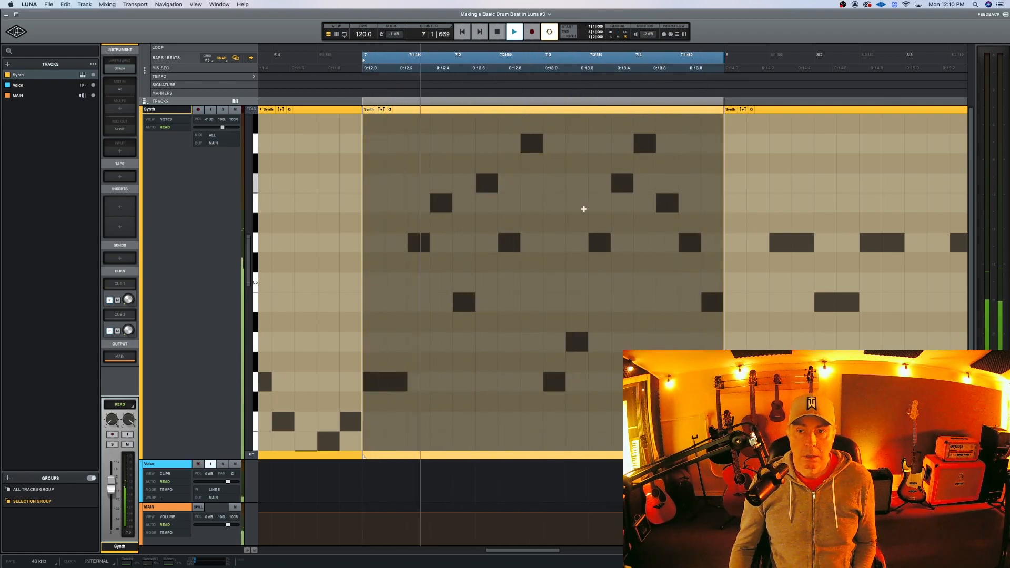
{"action": "scroll", "coordinate": [573, 206], "scroll_direction": "right", "scroll_amount": 5}
{"action": "key", "text": "space"}
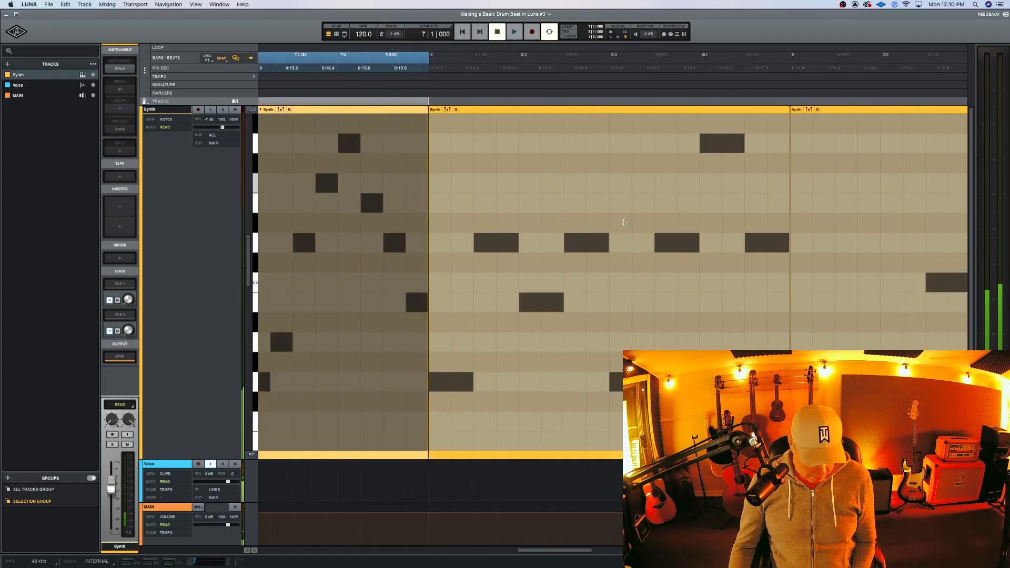
Step: Replace the bar 8 clip on the Synth track with a copy of the finished bar 7 clip
{"action": "key", "text": "r"}
{"action": "key", "text": "r"}
{"action": "scroll", "coordinate": [703, 202], "scroll_direction": "right", "scroll_amount": 6}
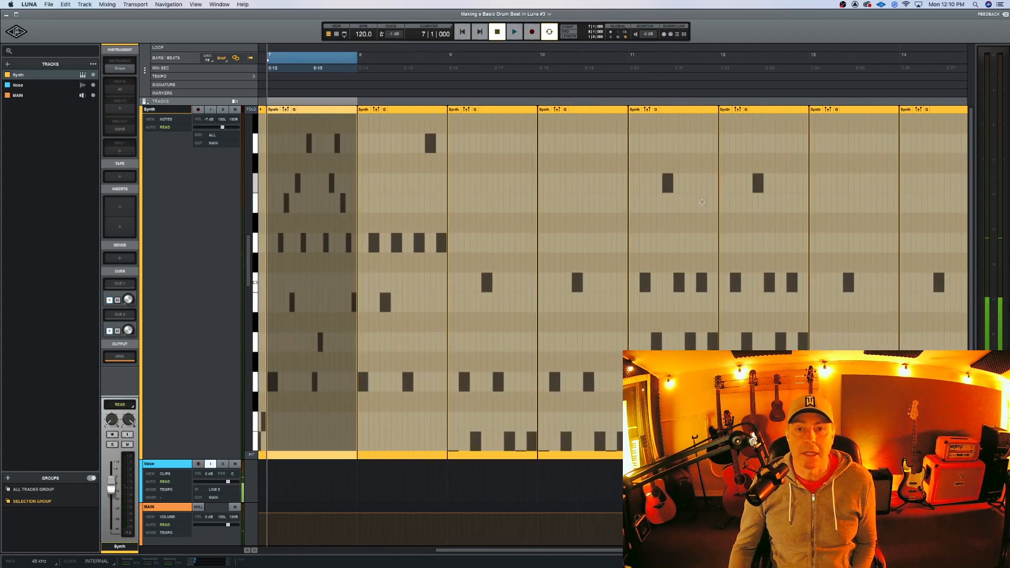
{"action": "left_click", "coordinate": [415, 110]}
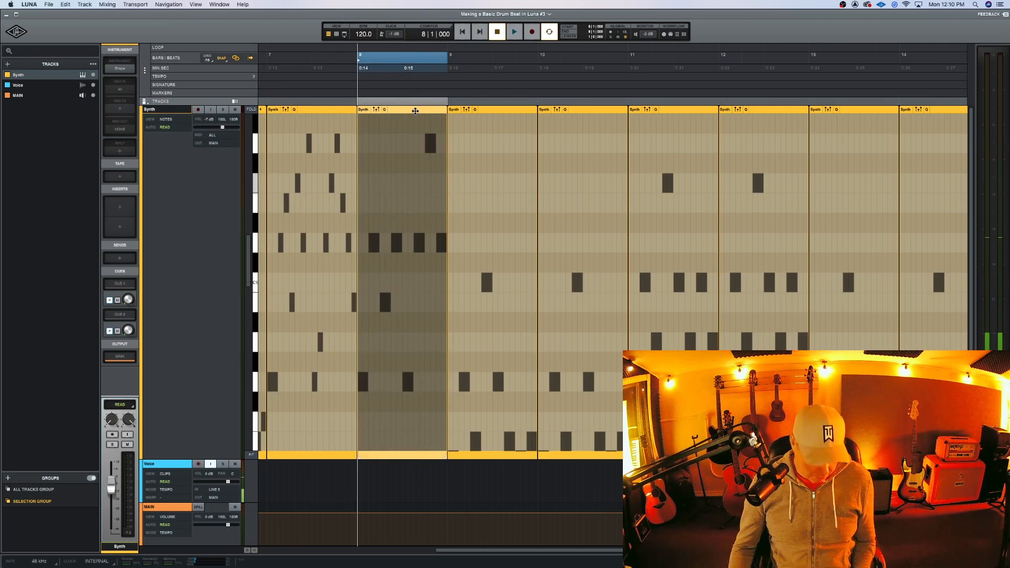
{"action": "key", "text": "Delete"}
{"action": "left_click", "coordinate": [314, 109]}
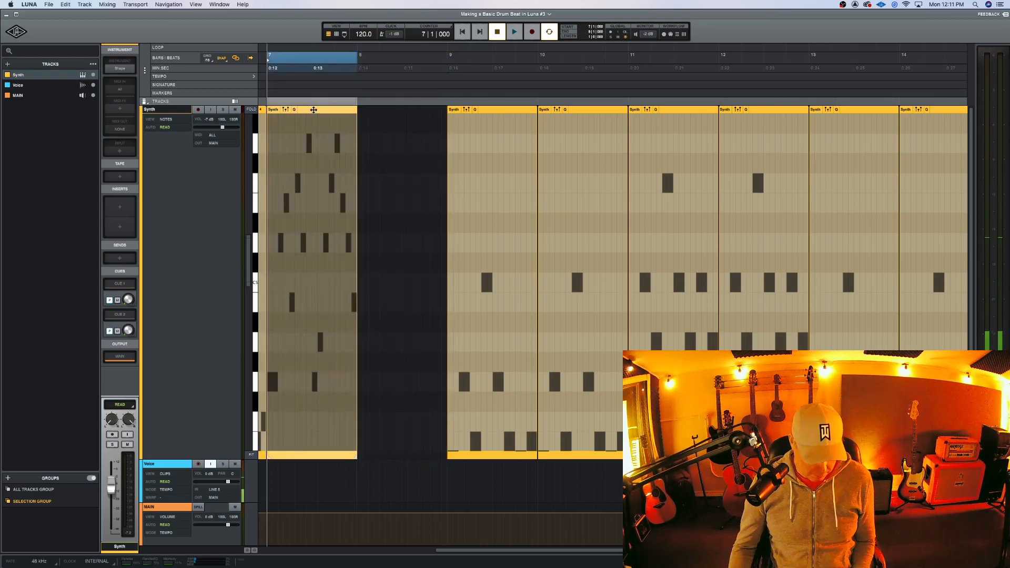
{"action": "left_click_drag", "start_coordinate": [313, 110], "coordinate": [401, 117]}
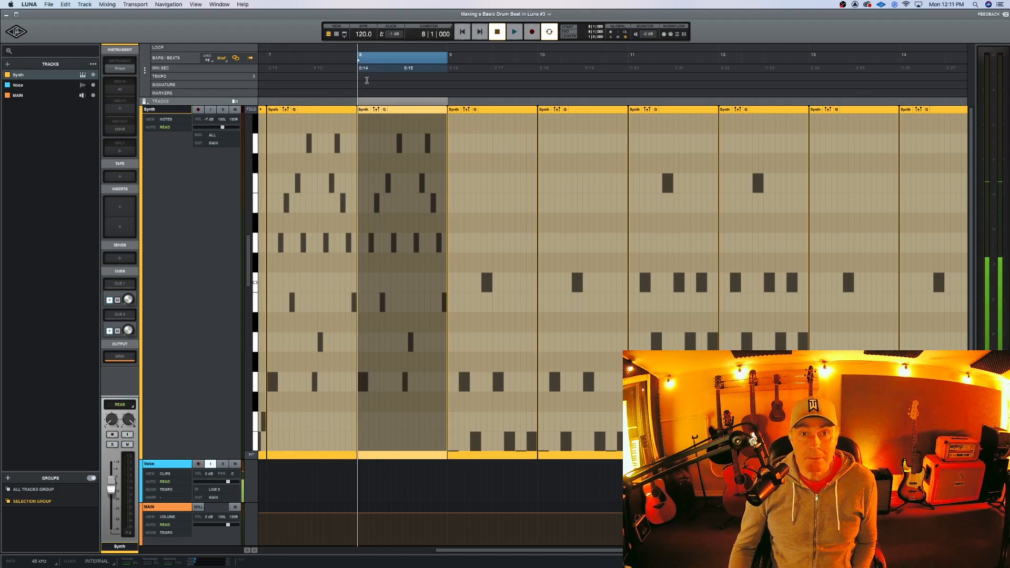
Step: Delete all the Synth clips from bar 9 through bar 16
{"action": "key", "text": "r"}
{"action": "key", "text": "r"}
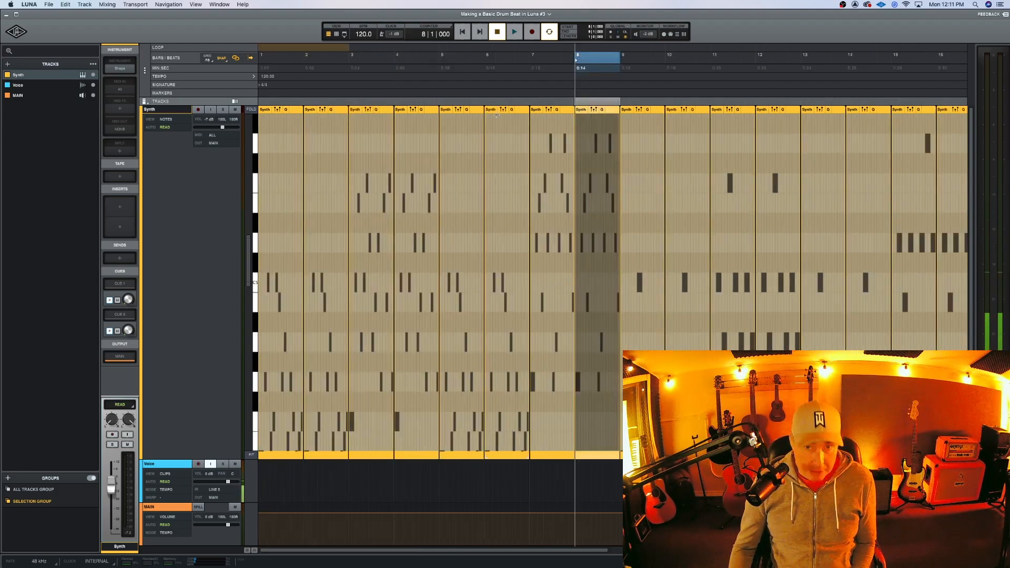
{"action": "left_click", "coordinate": [460, 111]}
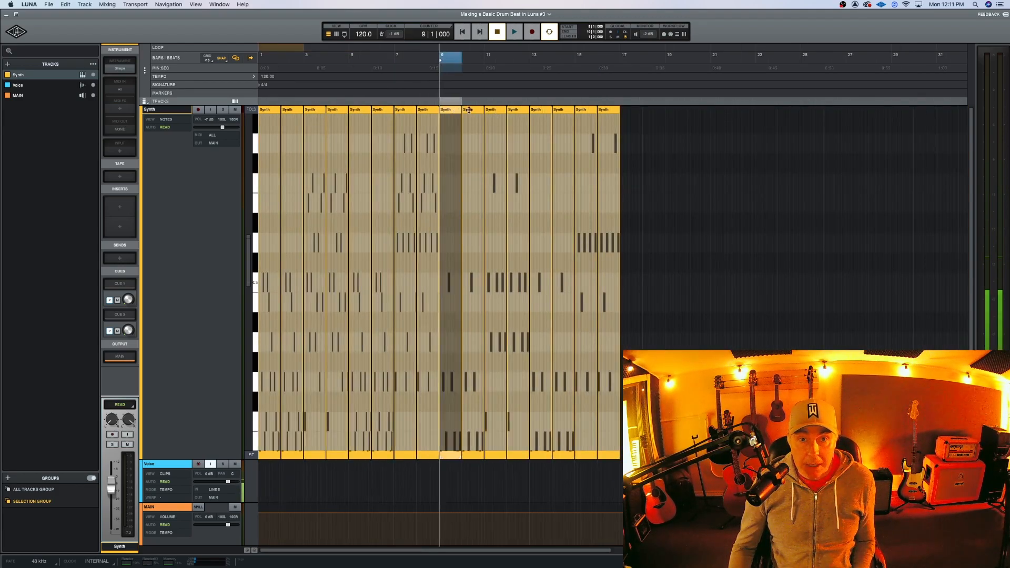
{"action": "left_click", "coordinate": [610, 109], "text": "shift"}
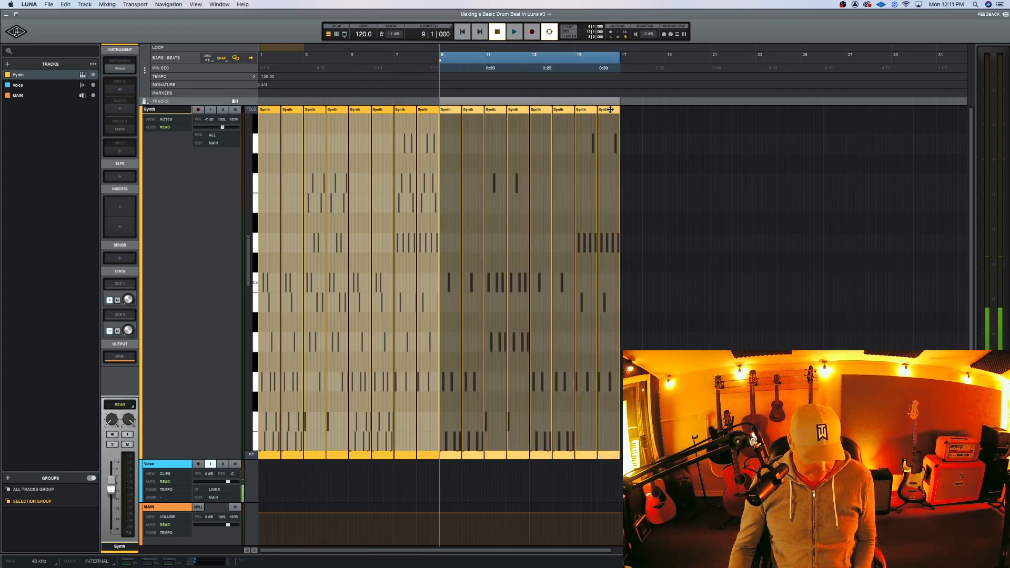
{"action": "key", "text": "Delete"}
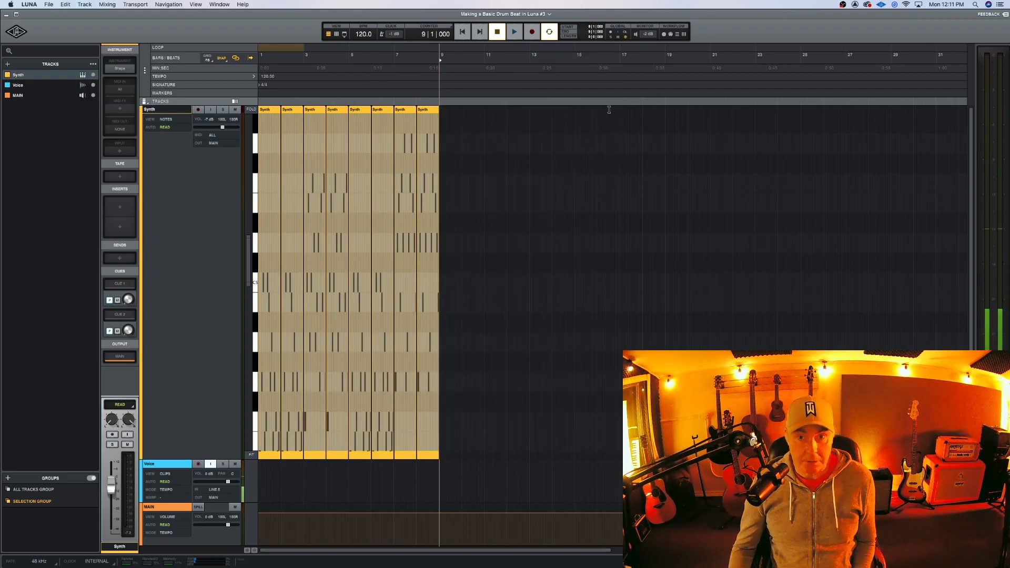
Step: Select the Synth clips in bars 1 to 8 and play the melody from the start
{"action": "left_click", "coordinate": [275, 110]}
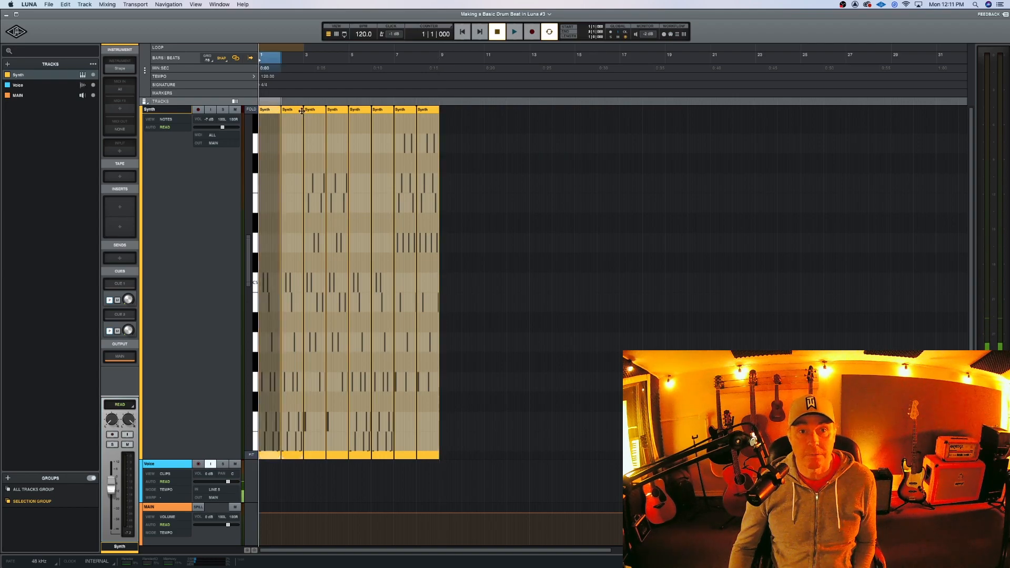
{"action": "left_click", "coordinate": [432, 110], "text": "shift"}
{"action": "key", "text": "space"}
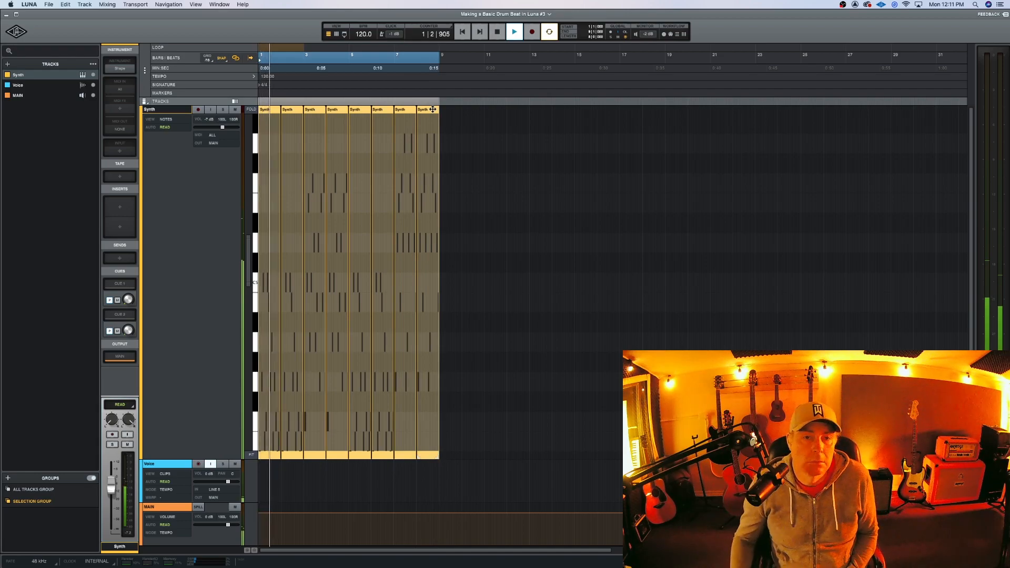
{"action": "key", "text": "space"}
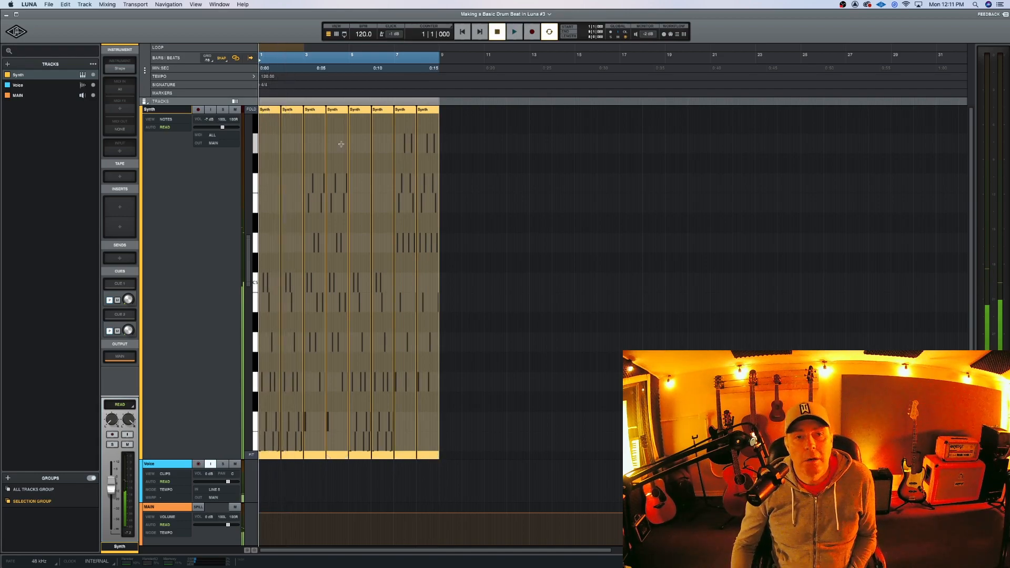
Step: Shrink the Synth track's height so the tracks below it sit directly under a compact lane
{"action": "key", "text": "e"}
{"action": "key", "text": "e"}
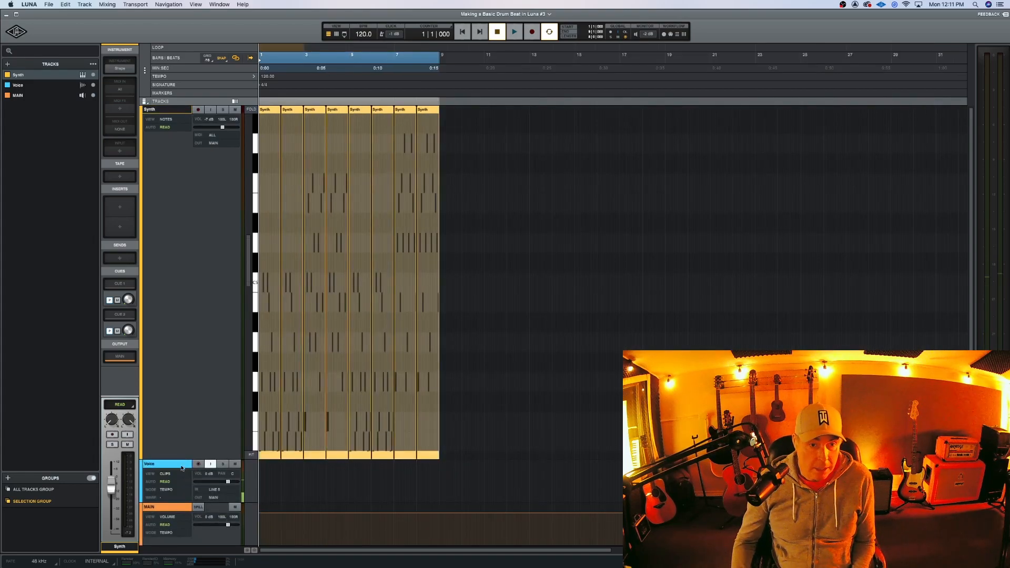
{"action": "left_click_drag", "start_coordinate": [184, 456], "coordinate": [253, 146]}
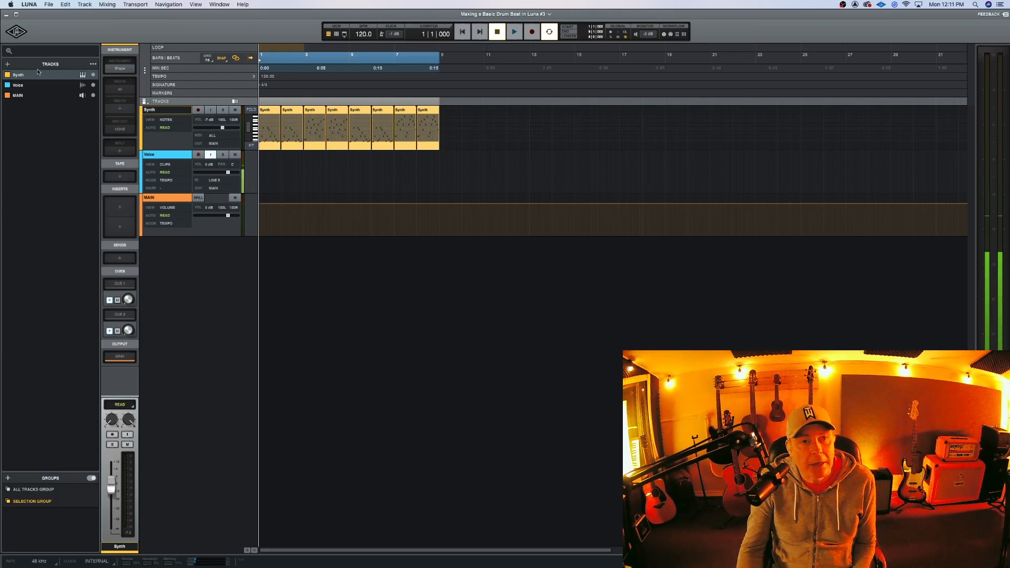
Step: Create one new stereo instrument track that uses the Shape instrument
{"action": "left_click", "coordinate": [8, 64]}
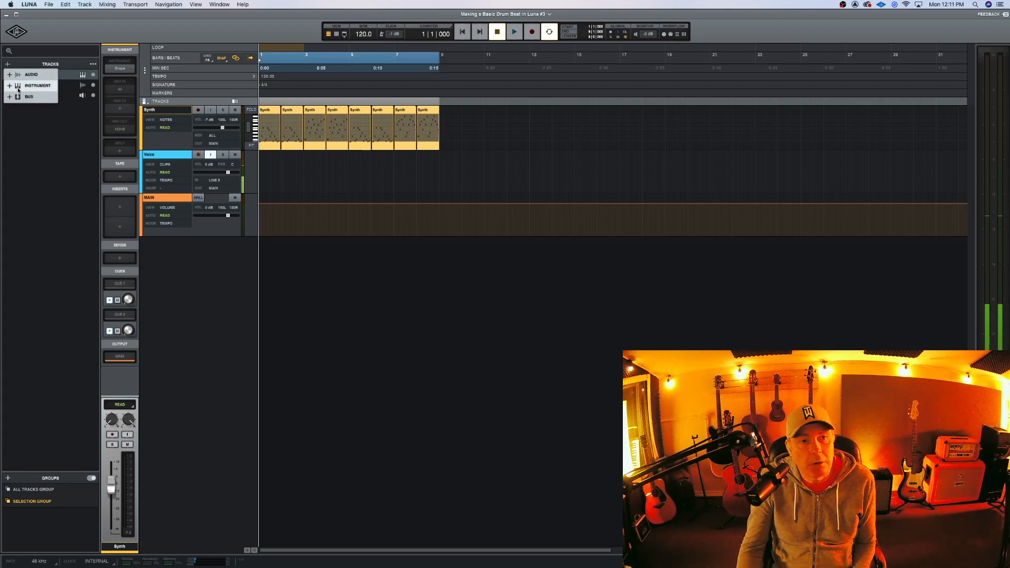
{"action": "left_click", "coordinate": [19, 87]}
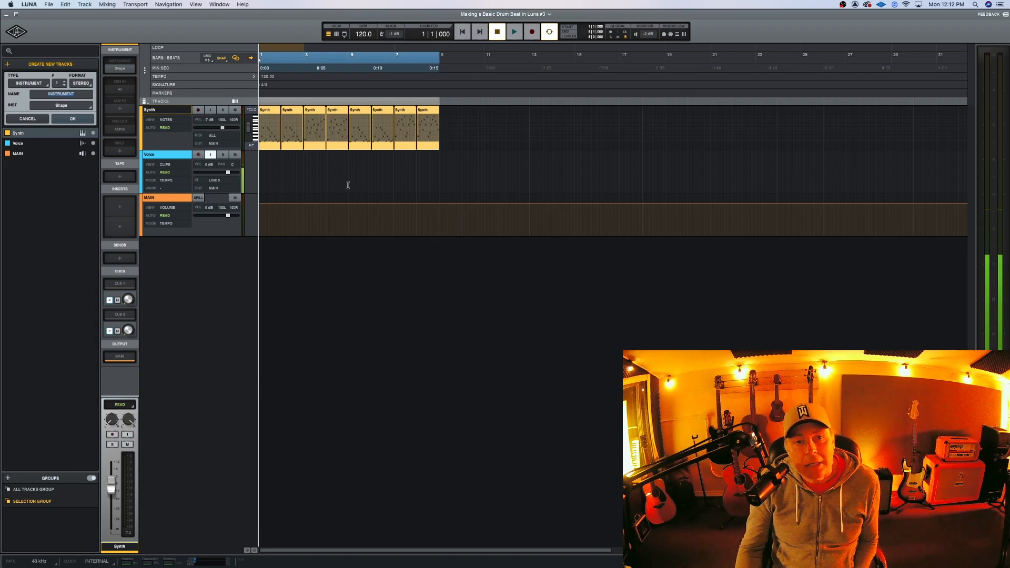
{"action": "left_click", "coordinate": [75, 119]}
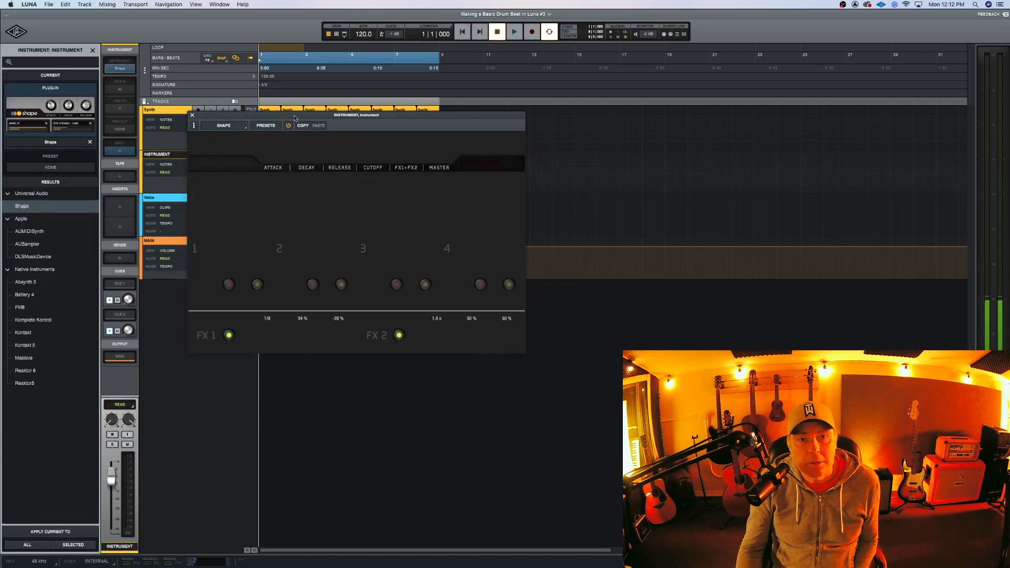
Step: Move the Shape window clear of the tracks and load the Analog DM 09 drum kit into Part 1
{"action": "left_click_drag", "start_coordinate": [306, 116], "coordinate": [538, 213]}
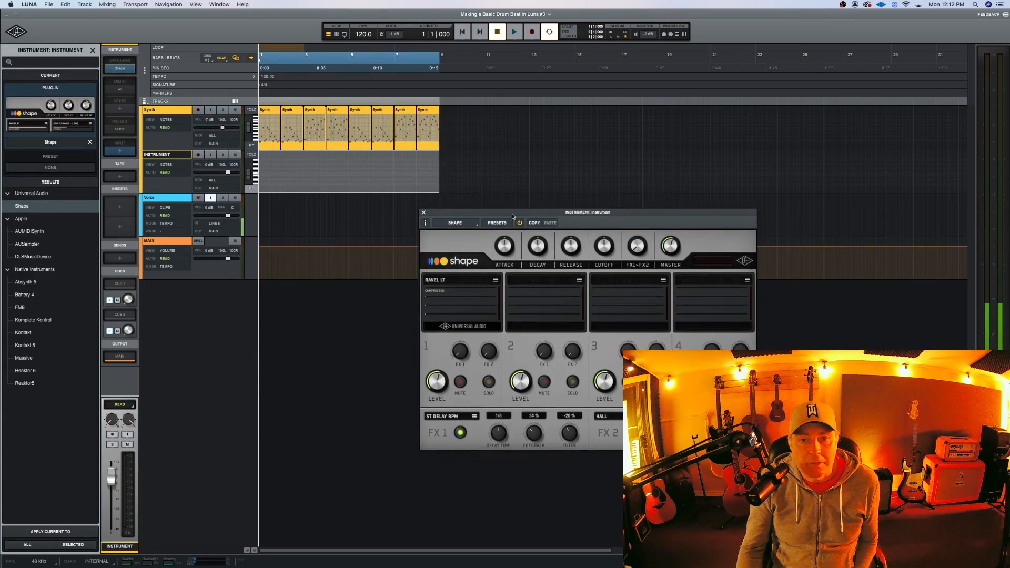
{"action": "left_click", "coordinate": [493, 283]}
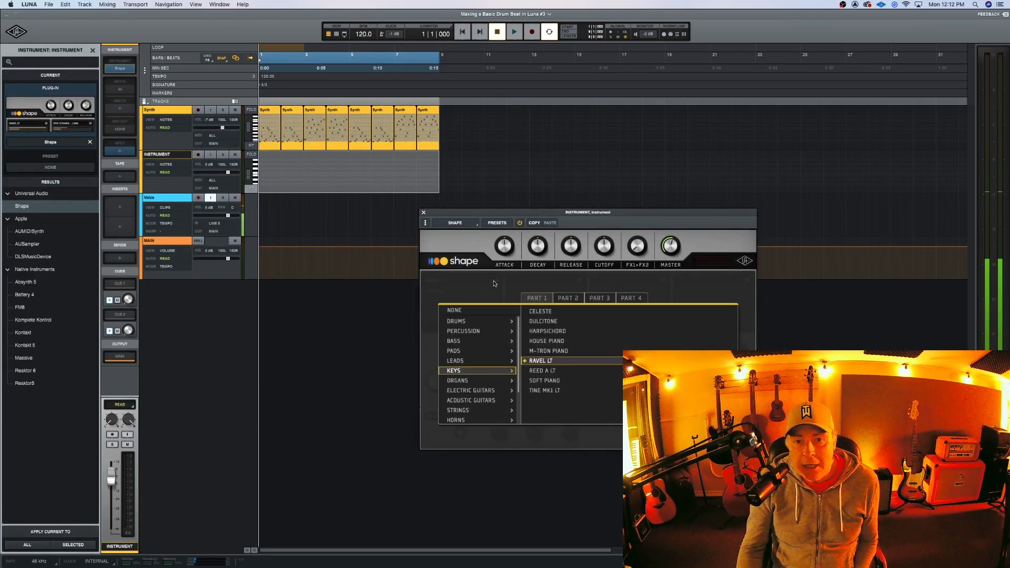
{"action": "left_click", "coordinate": [466, 323]}
{"action": "scroll", "coordinate": [552, 363], "scroll_direction": "down", "scroll_amount": 10}
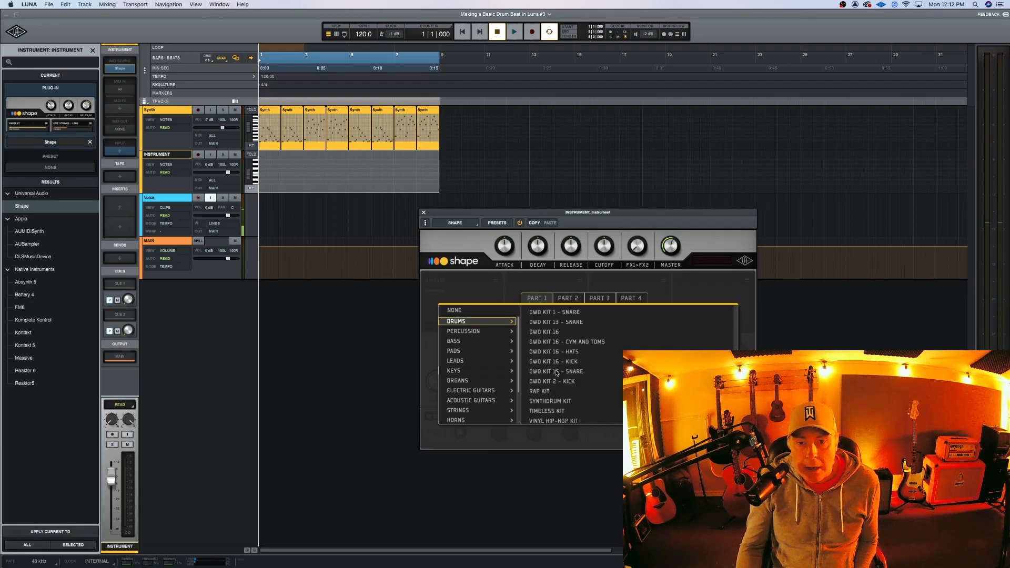
{"action": "scroll", "coordinate": [555, 349], "scroll_direction": "up", "scroll_amount": 10}
{"action": "left_click", "coordinate": [559, 346]}
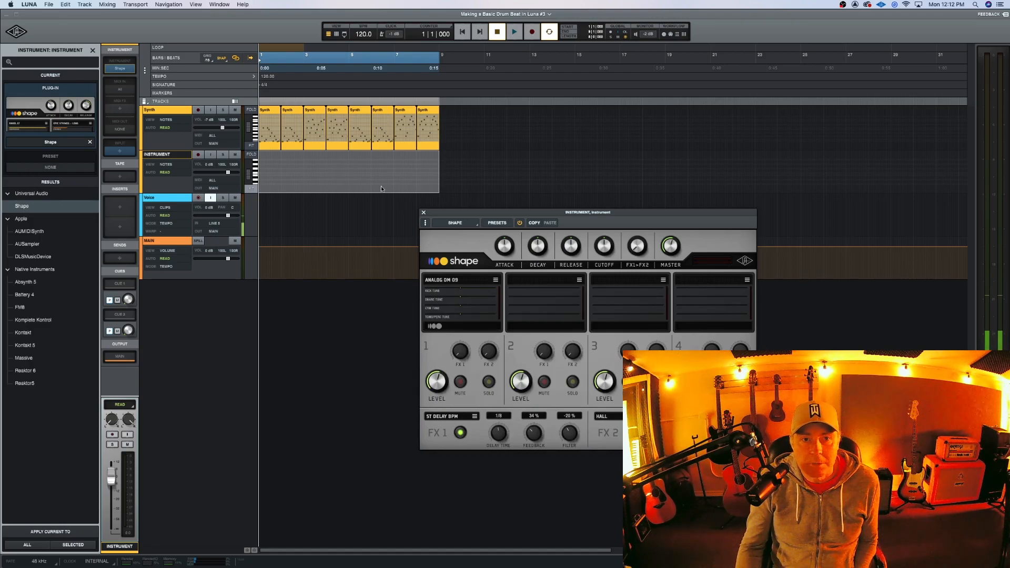
Step: Rename the new instrument track to drums and enlarge its height for note editing
{"action": "double_click", "coordinate": [167, 154]}
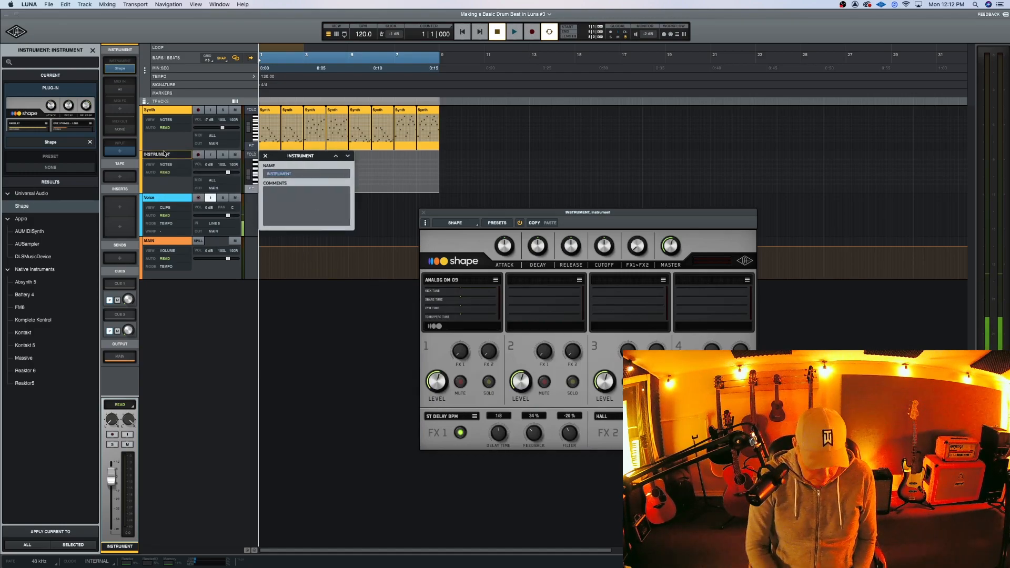
{"action": "key", "text": "Return"}
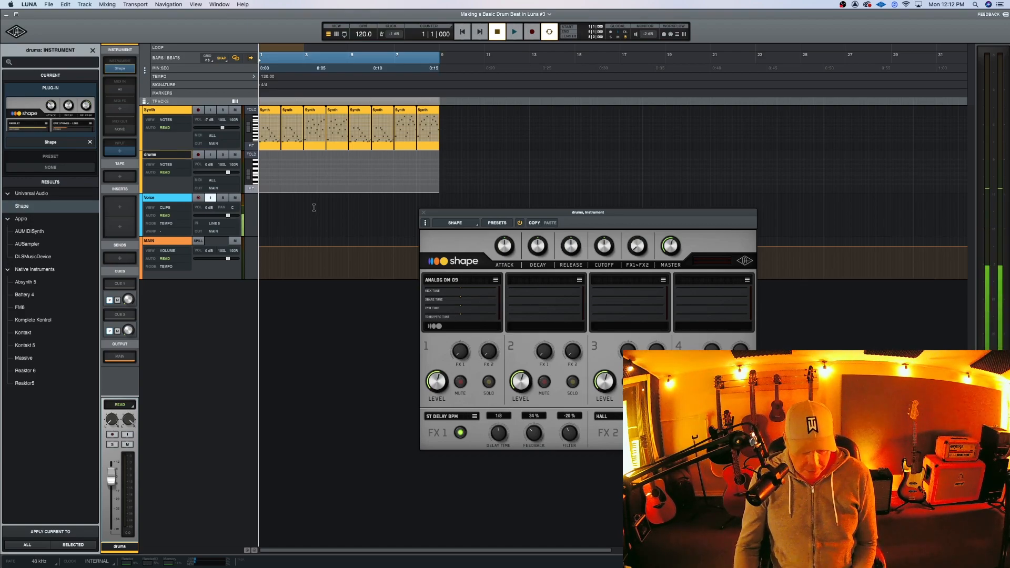
{"action": "key", "text": "t"}
{"action": "key", "text": "t"}
{"action": "left_click_drag", "start_coordinate": [199, 191], "coordinate": [199, 318]}
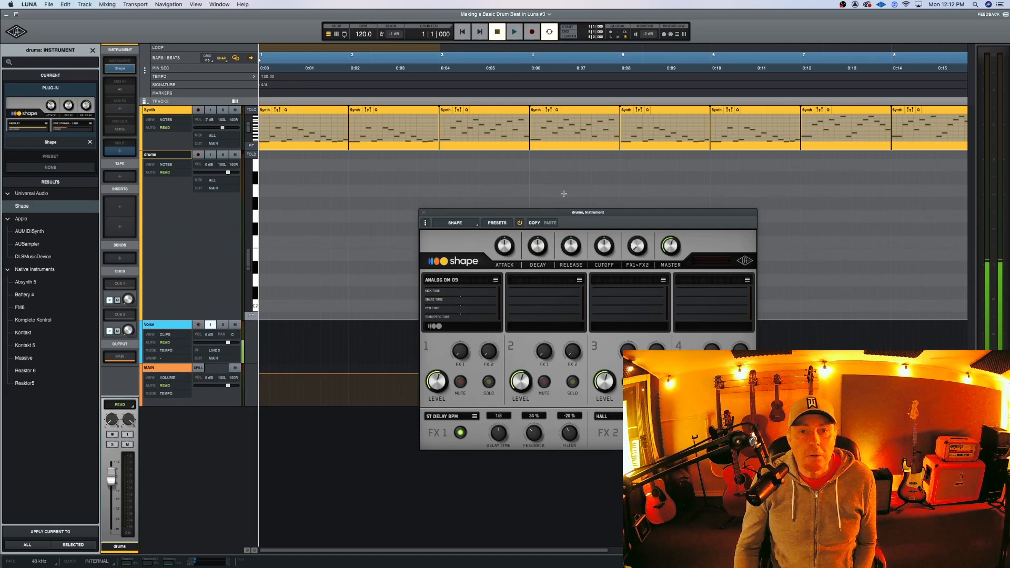
Step: Close the Shape window and program bar 1 of the drums track with sixteenth-note C kicks on beats 1 and 3 and D snares on 2 and 4
{"action": "left_click", "coordinate": [424, 213]}
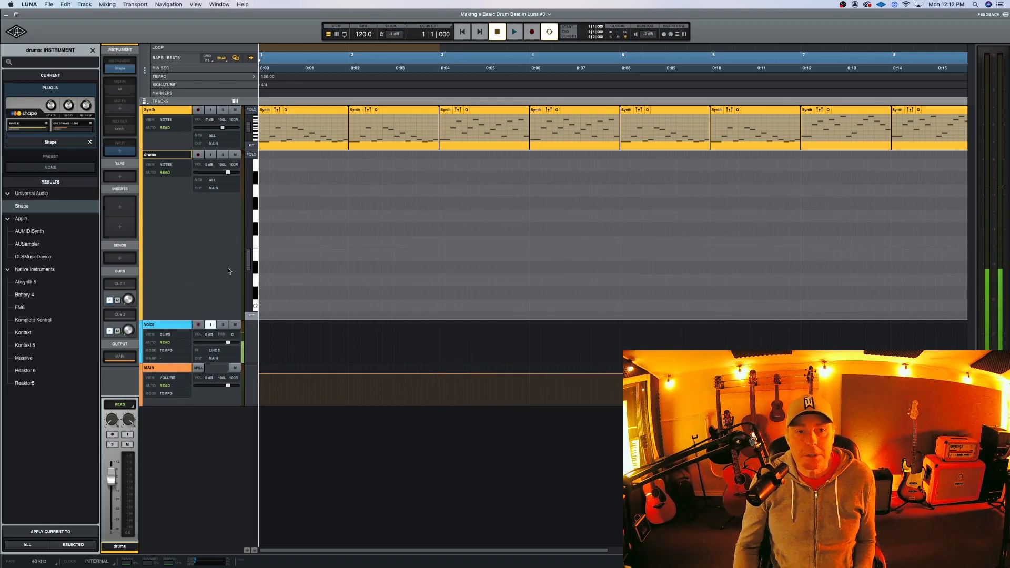
{"action": "double_click", "coordinate": [261, 307]}
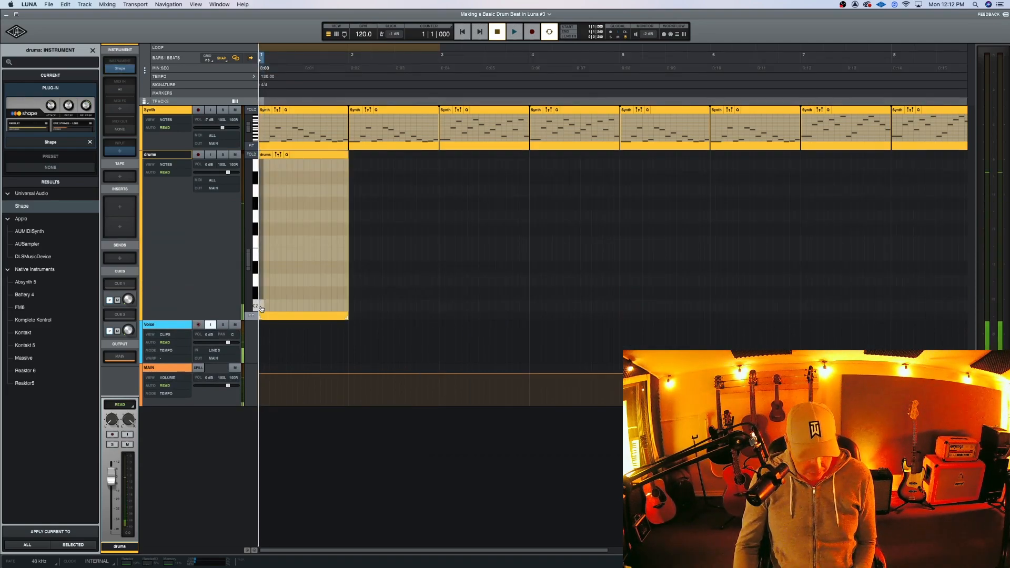
{"action": "key", "text": "t"}
{"action": "key", "text": "t"}
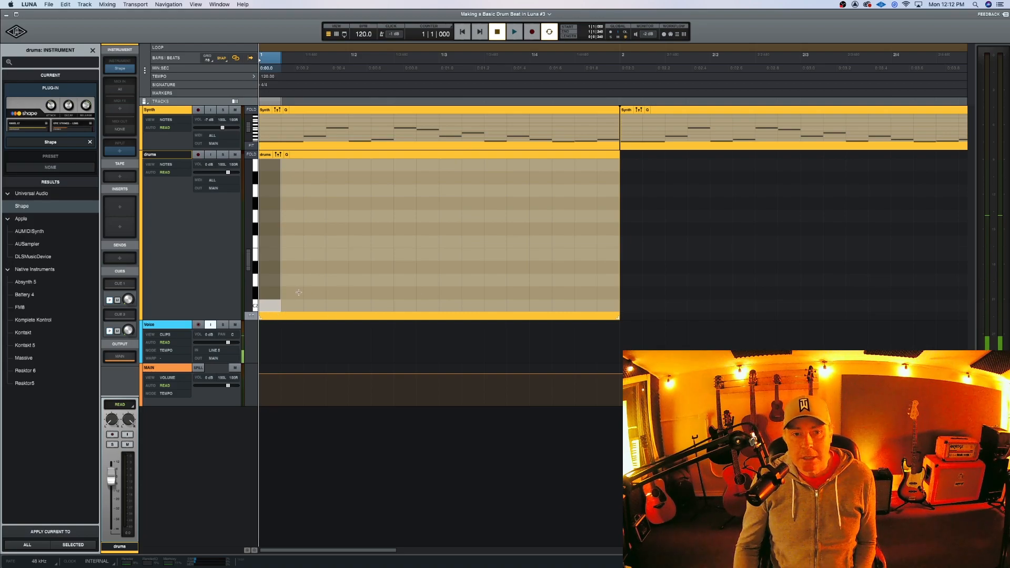
{"action": "left_click", "coordinate": [363, 279]}
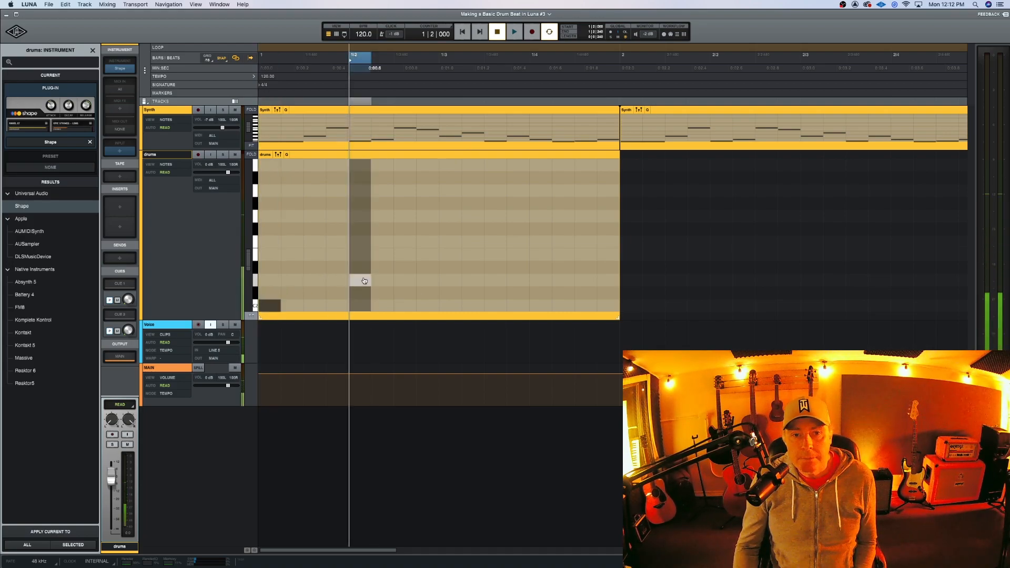
{"action": "left_click", "coordinate": [363, 281]}
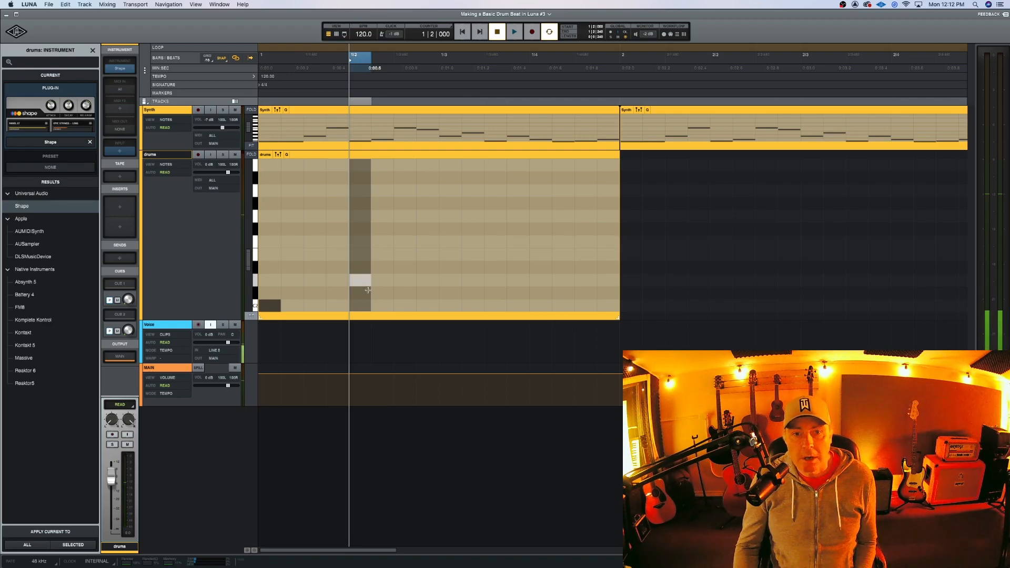
{"action": "left_click", "coordinate": [458, 306]}
{"action": "left_click", "coordinate": [458, 307]}
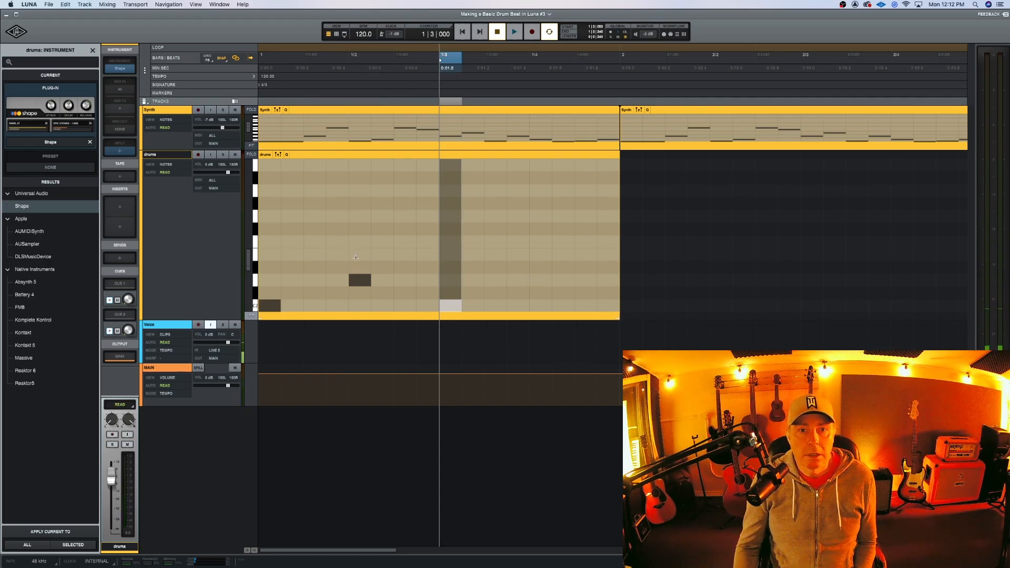
{"action": "left_click", "coordinate": [535, 281]}
Step: Audition the kick and snare pattern in the bar 1 drums clip against the synth
{"action": "left_click", "coordinate": [393, 154]}
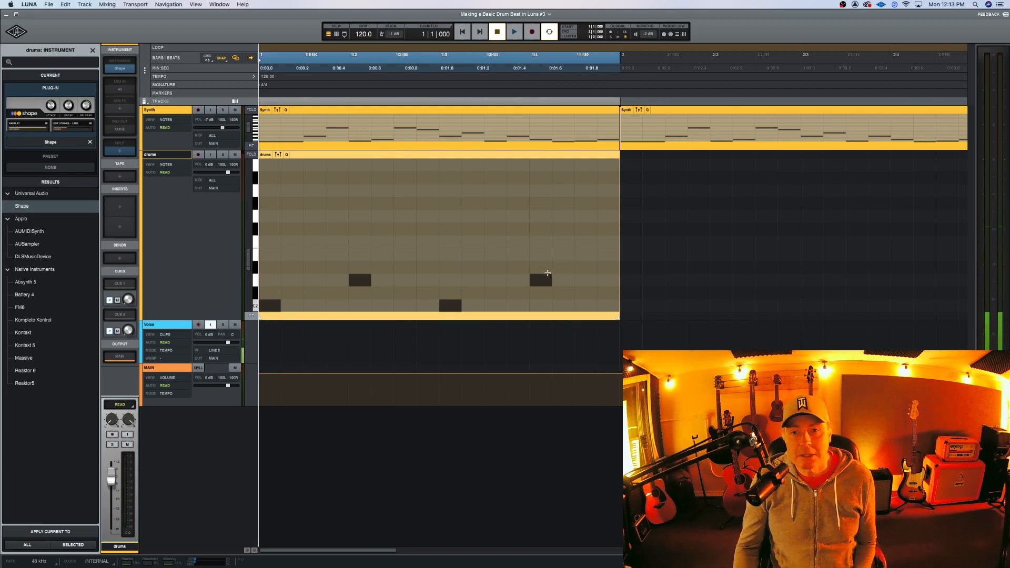
{"action": "key", "text": "space"}
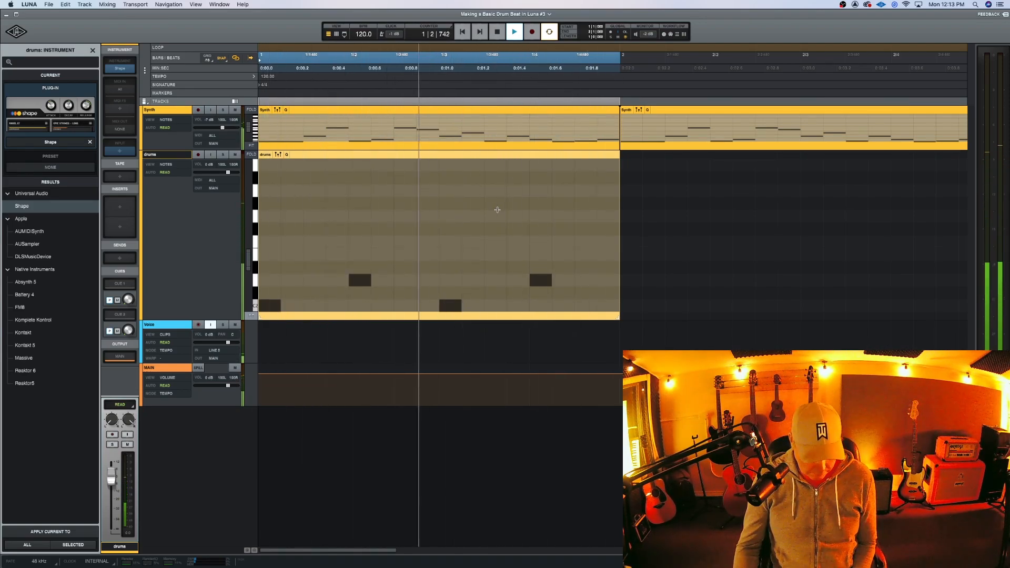
{"action": "key", "text": "r"}
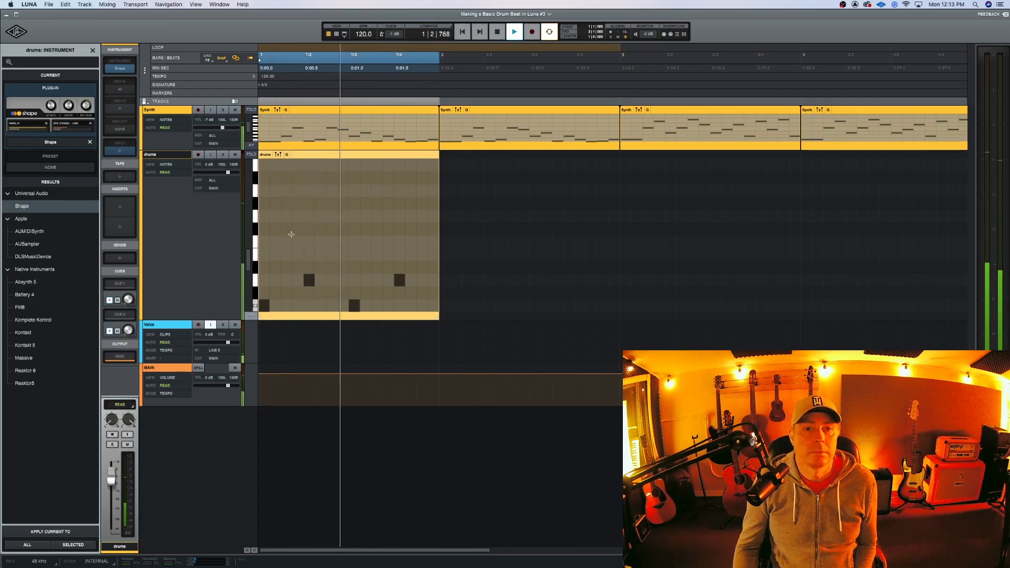
{"action": "key", "text": "space"}
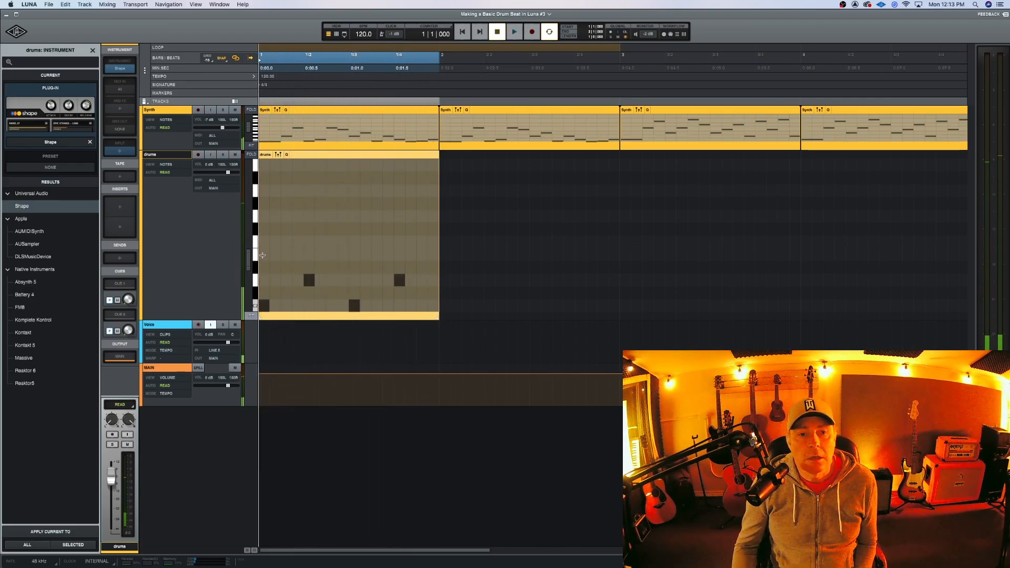
Step: Add eight hi-hat notes on the F# row of the drums clip, one on every eighth note of bar 1
{"action": "left_click", "coordinate": [266, 253]}
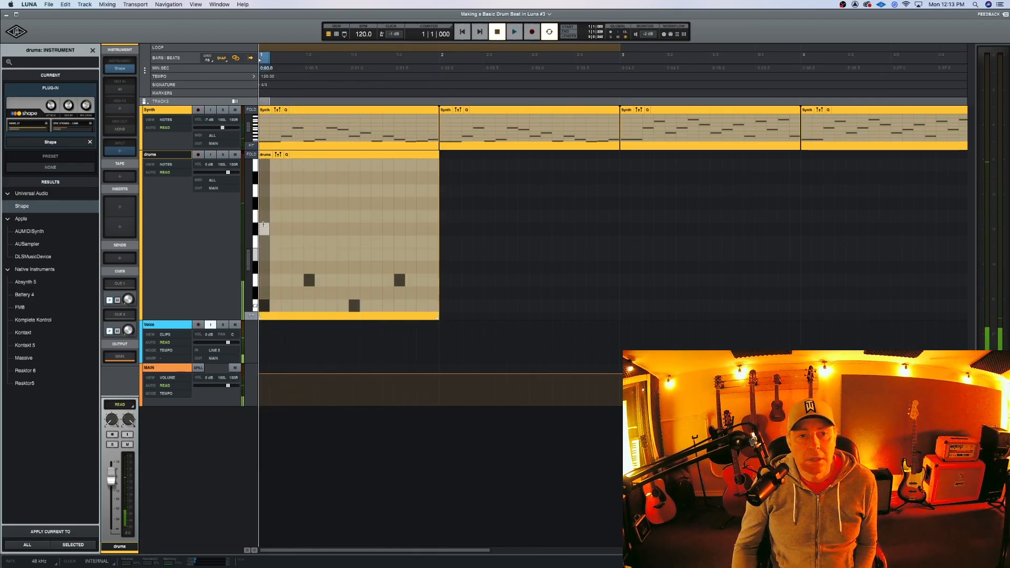
{"action": "double_click", "coordinate": [287, 228]}
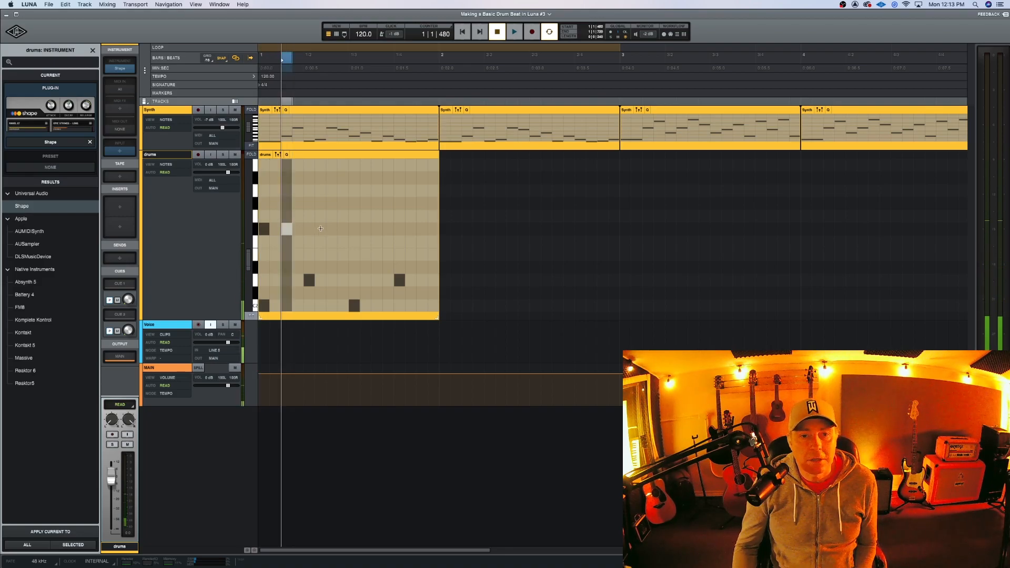
{"action": "double_click", "coordinate": [332, 228]}
{"action": "double_click", "coordinate": [310, 228]}
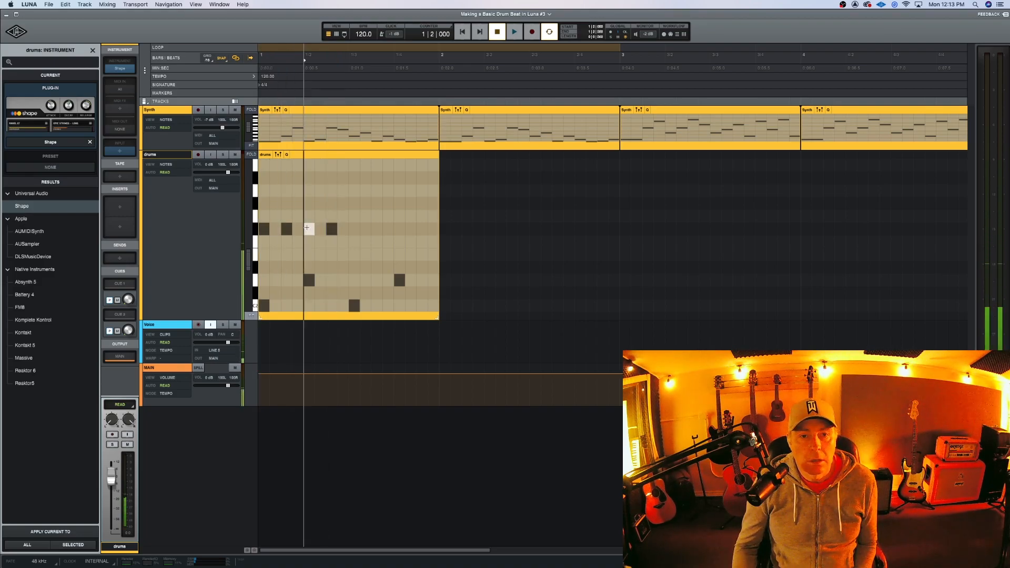
{"action": "double_click", "coordinate": [354, 228]}
{"action": "double_click", "coordinate": [377, 228]}
{"action": "double_click", "coordinate": [400, 228]}
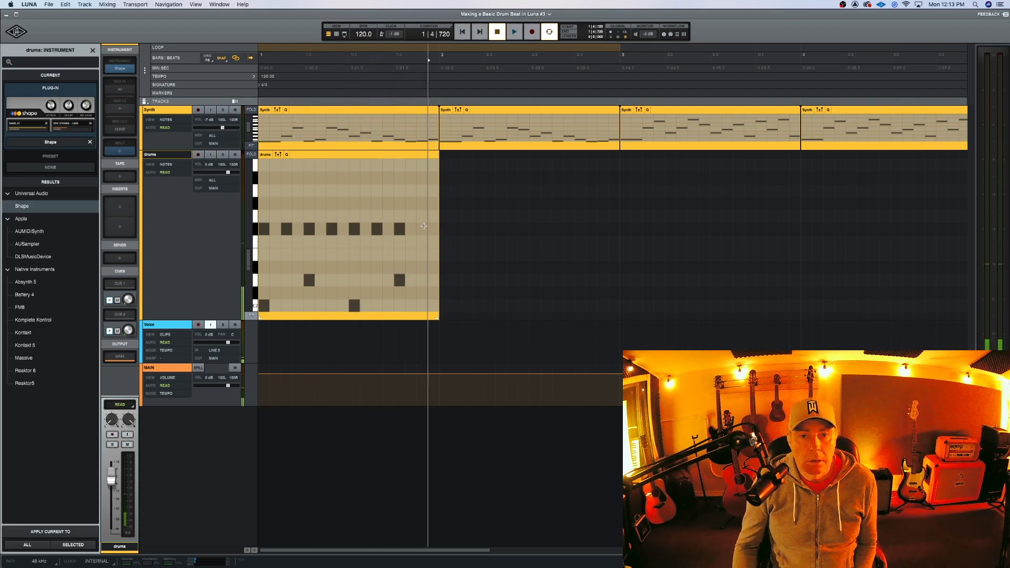
{"action": "double_click", "coordinate": [422, 228]}
Step: Play back the bar 1 drums clip to check the beat with the hi-hats
{"action": "left_click", "coordinate": [370, 155]}
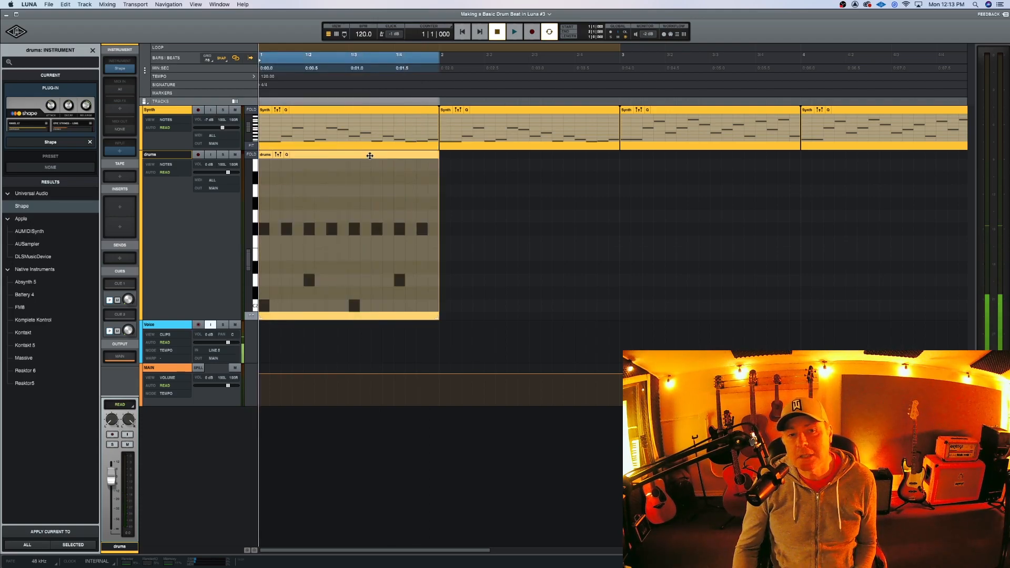
{"action": "key", "text": "space"}
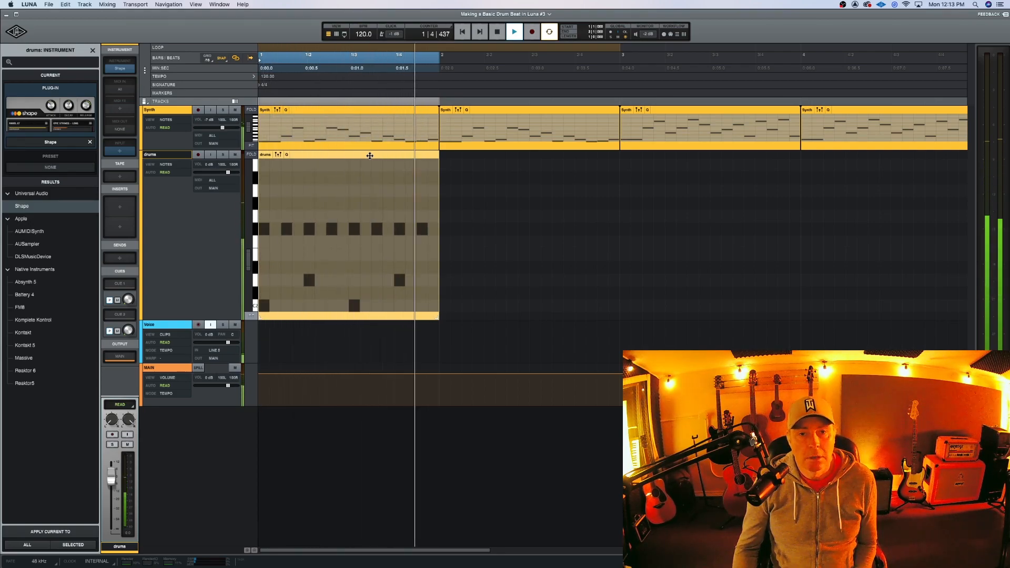
{"action": "key", "text": "r"}
{"action": "key", "text": "r"}
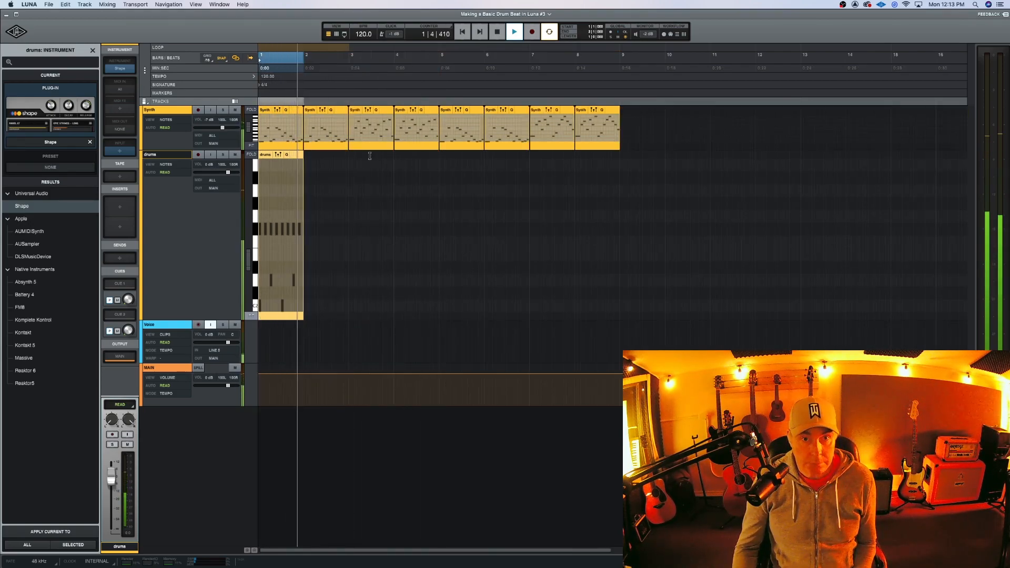
{"action": "key", "text": "space"}
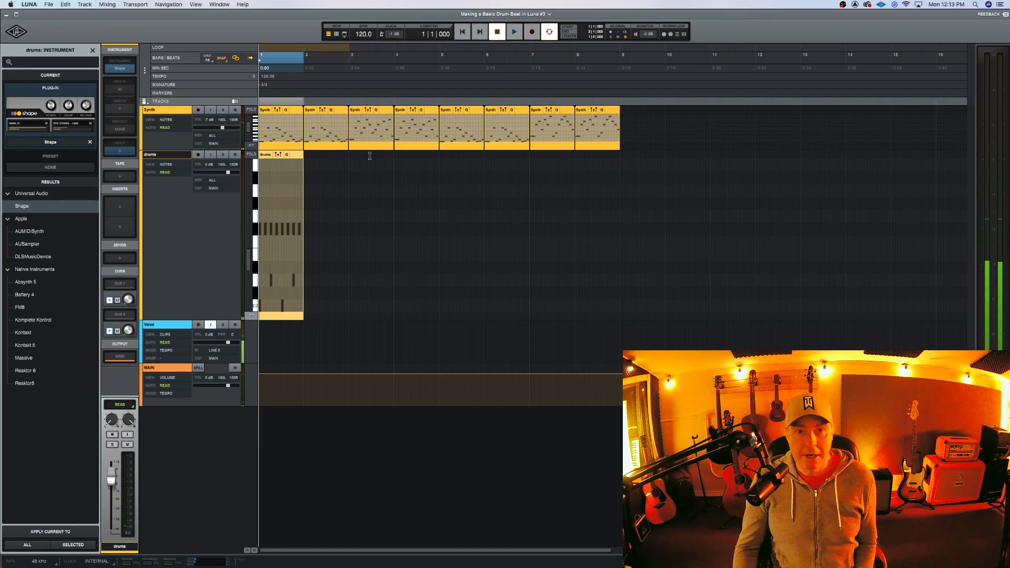
Step: Duplicate the one-bar drums clip seven times to fill bars 2 through 8
{"action": "key", "text": "super+d"}
{"action": "key", "text": "super+d"}
{"action": "key", "text": "super+d"}
{"action": "key", "text": "super+d"}
{"action": "key", "text": "super+d"}
{"action": "key", "text": "super+d"}
{"action": "key", "text": "super+d"}
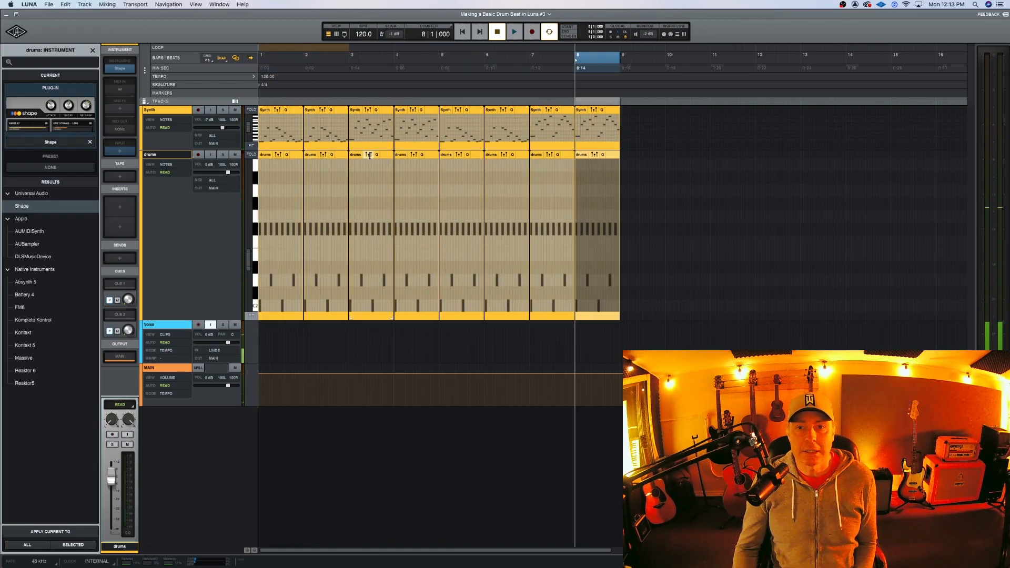
Step: Select all eight Synth clips and play the full 8-bar section with the drums
{"action": "left_click", "coordinate": [299, 109]}
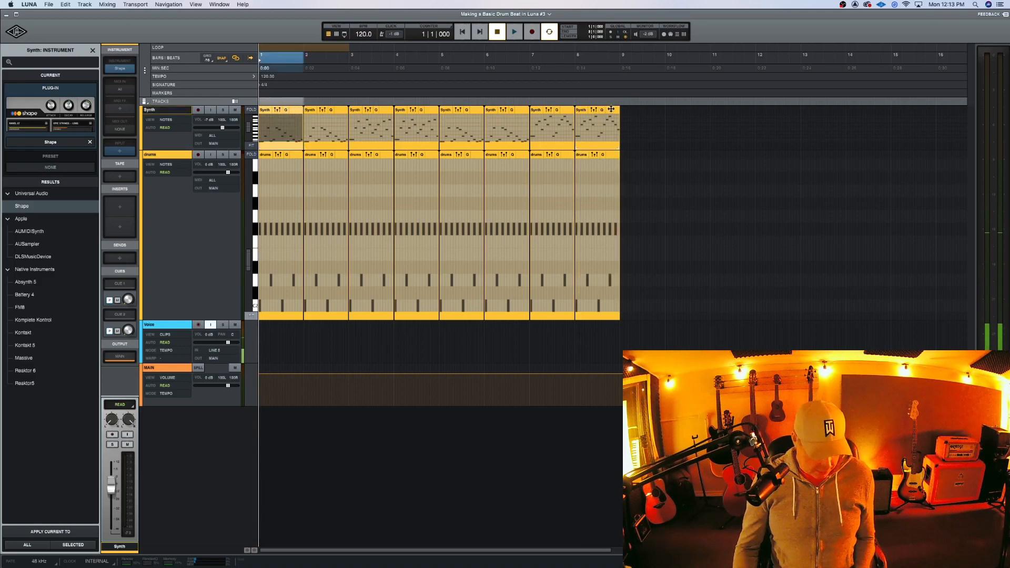
{"action": "left_click", "coordinate": [610, 109], "text": "shift"}
{"action": "key", "text": "space"}
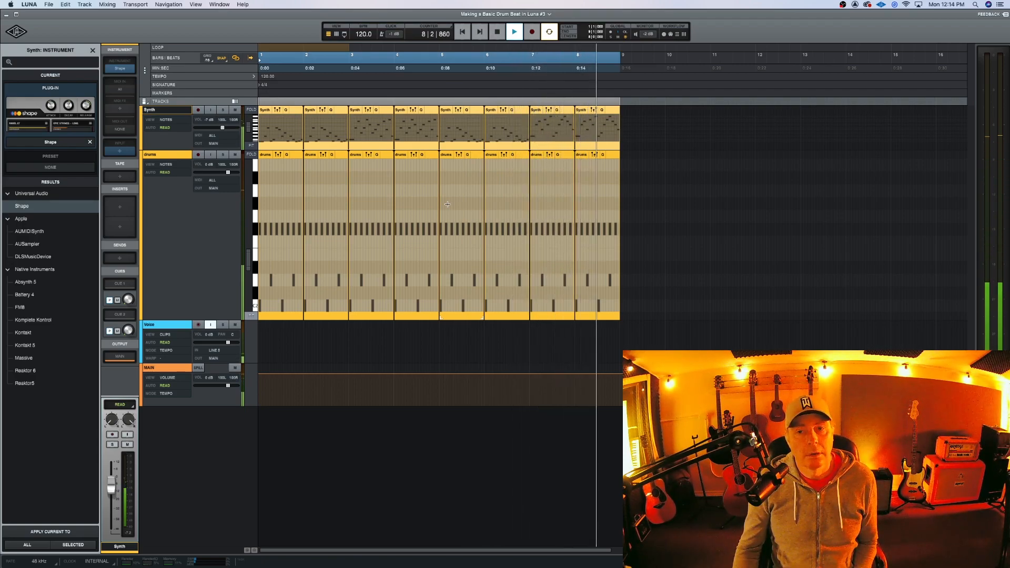
{"action": "key", "text": "space"}
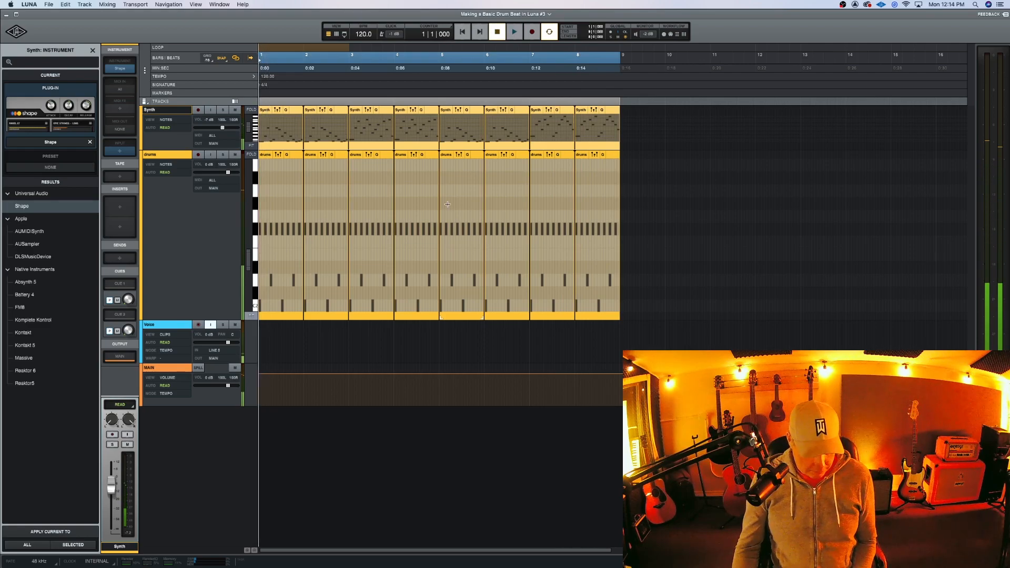
Step: Create one new stereo instrument track with the Shape instrument directly below the drums track
{"action": "key", "text": "r"}
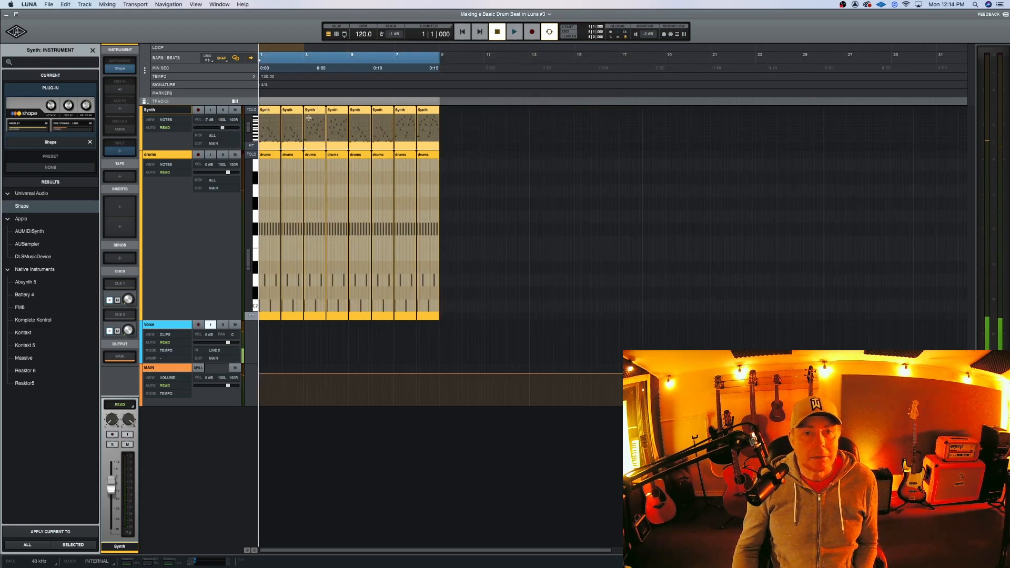
{"action": "left_click", "coordinate": [161, 155]}
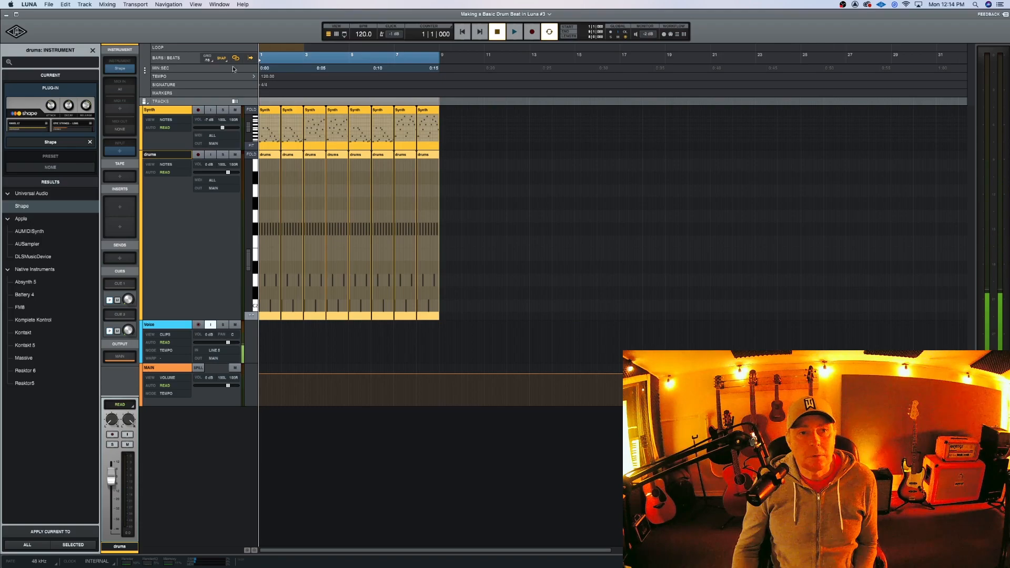
{"action": "left_click", "coordinate": [92, 51]}
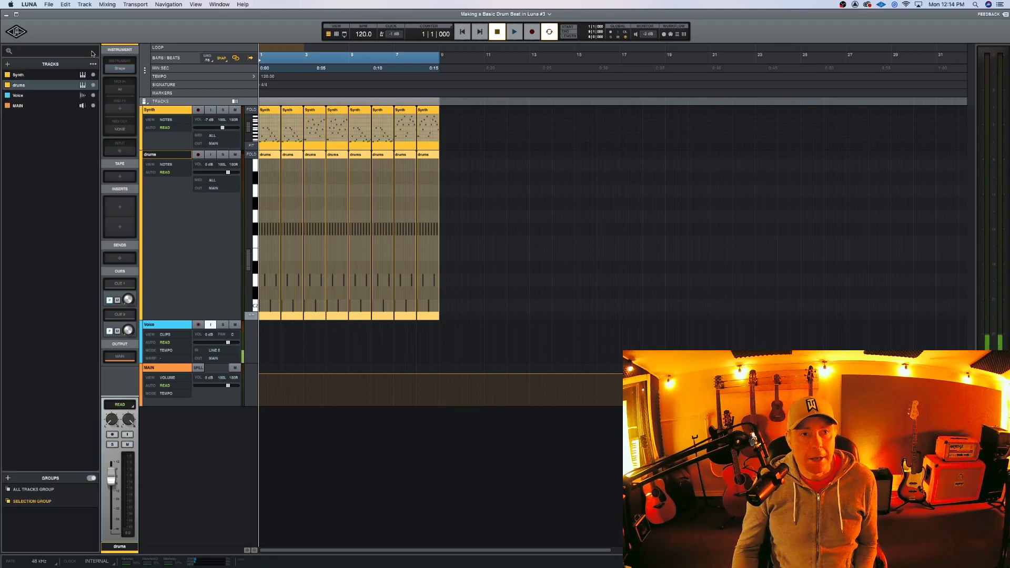
{"action": "left_click", "coordinate": [6, 64]}
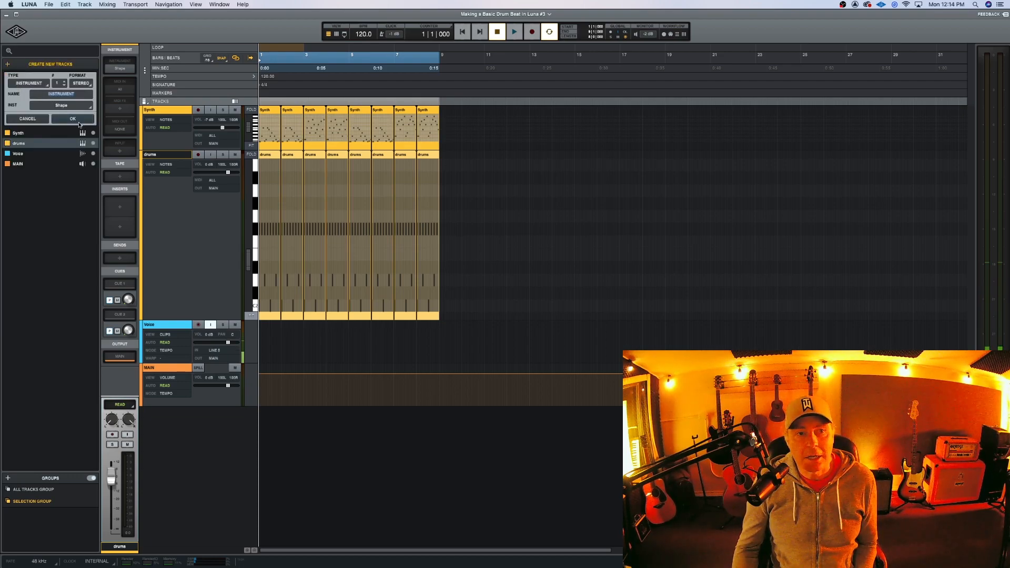
{"action": "left_click", "coordinate": [80, 119]}
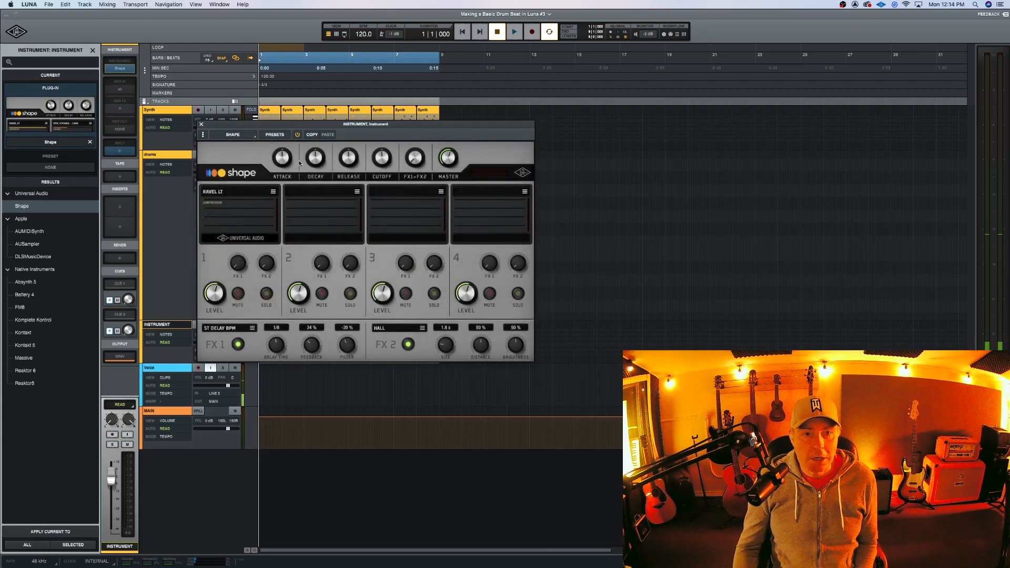
Step: Load the Compressed DI - 1 bass sound into Part 1 of Shape and close its window
{"action": "left_click", "coordinate": [273, 195]}
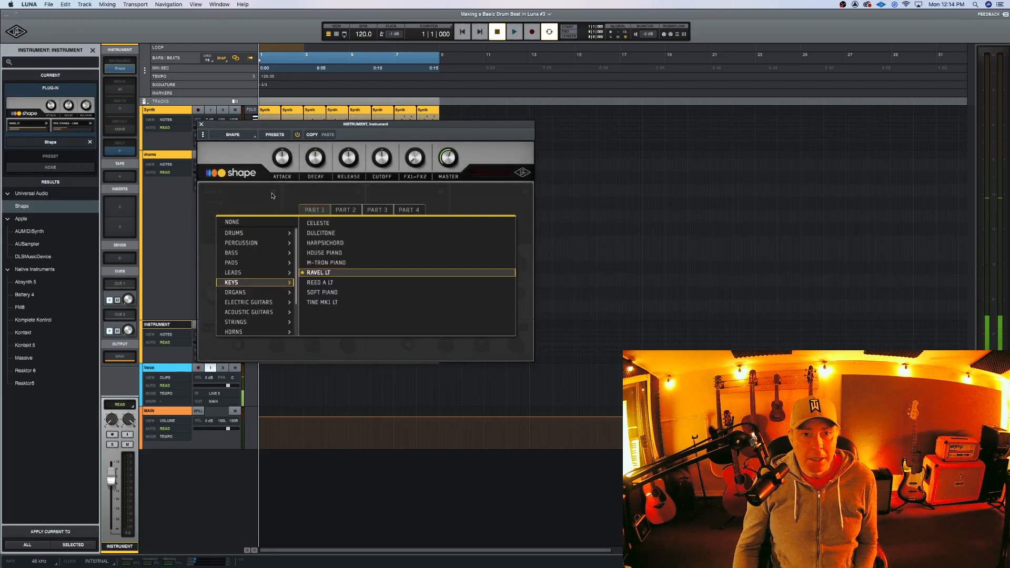
{"action": "left_click", "coordinate": [236, 253]}
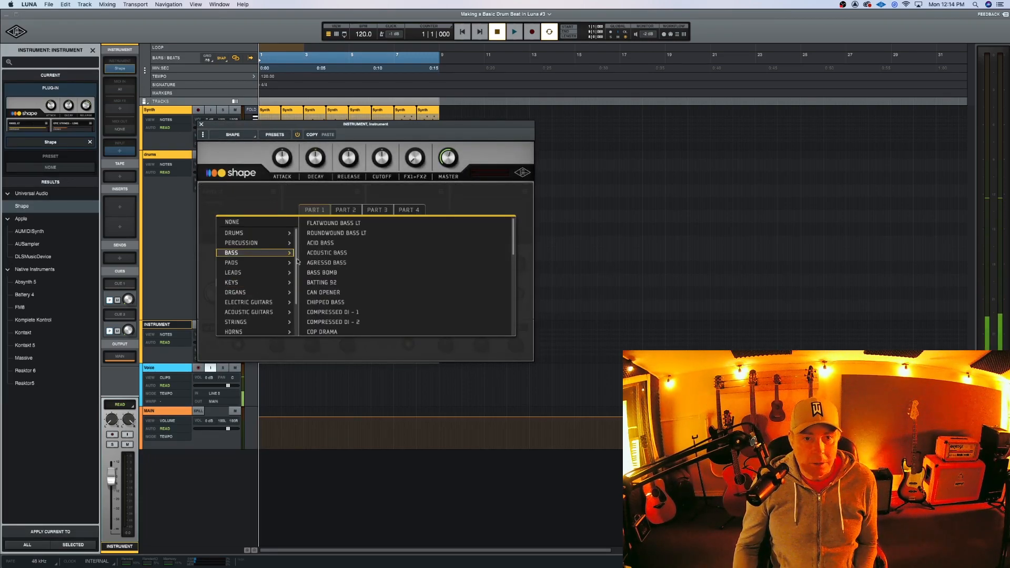
{"action": "left_click", "coordinate": [327, 314]}
{"action": "left_click", "coordinate": [247, 155]}
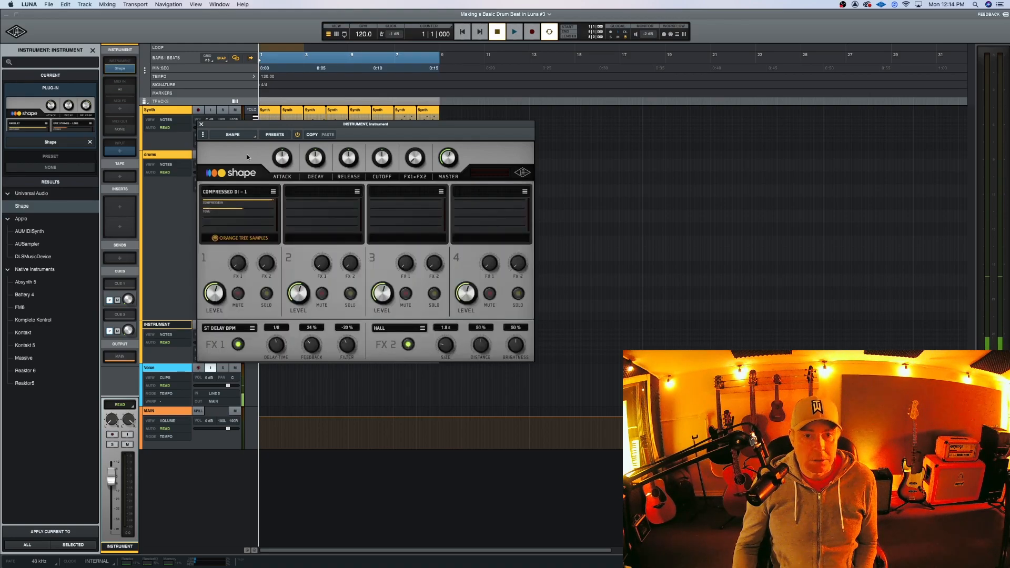
{"action": "left_click", "coordinate": [201, 124]}
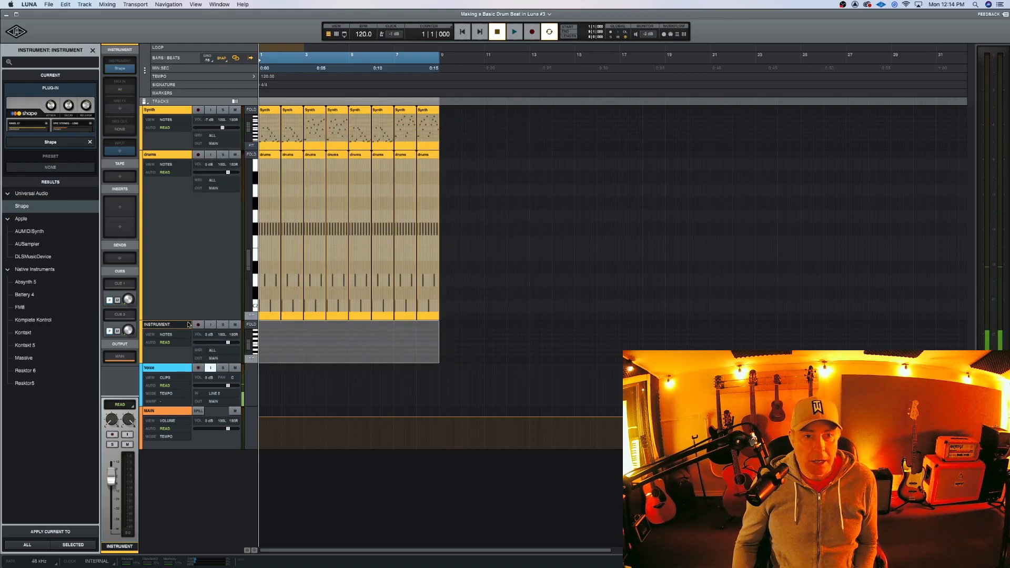
Step: Rename the new instrument track to bass and enlarge its height for note editing
{"action": "double_click", "coordinate": [165, 325]}
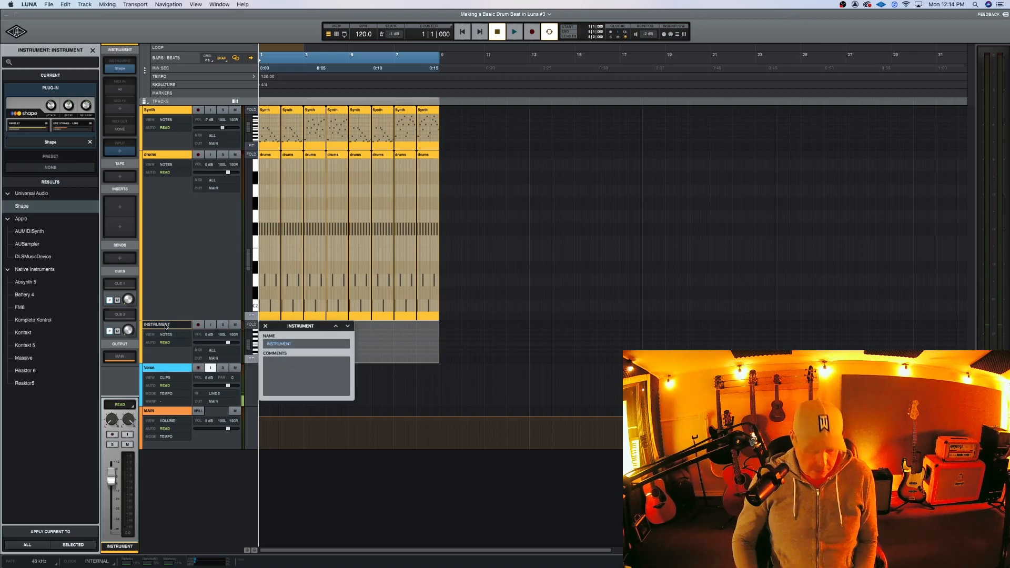
{"action": "type", "text": "bass"}
{"action": "key", "text": "Return"}
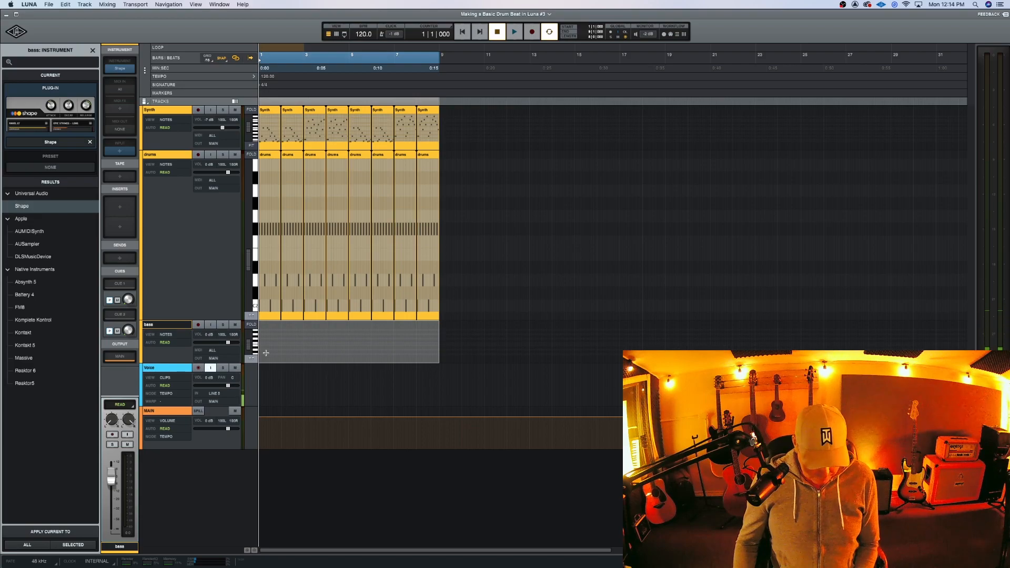
{"action": "key", "text": "t"}
{"action": "key", "text": "t"}
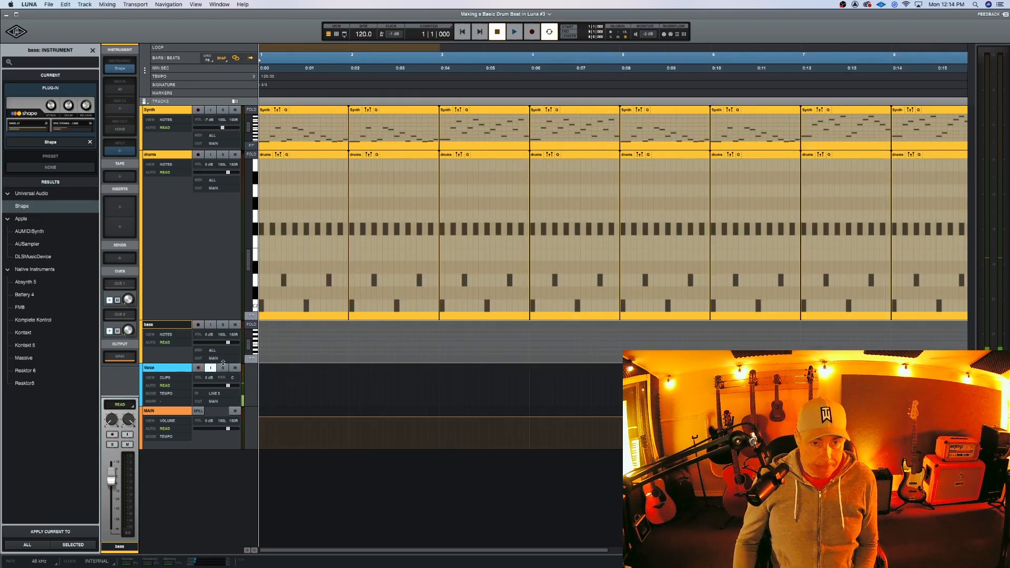
{"action": "left_click_drag", "start_coordinate": [225, 361], "coordinate": [239, 461]}
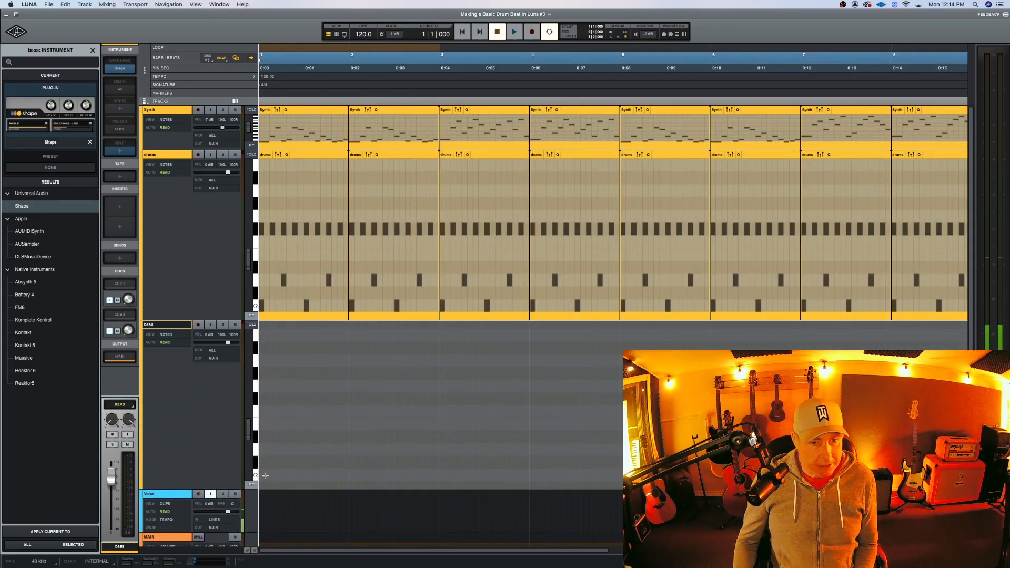
Step: Try to build a pattern of sixteenth notes on the low C in bar 1 of the bass track by duplicating one note
{"action": "double_click", "coordinate": [261, 475]}
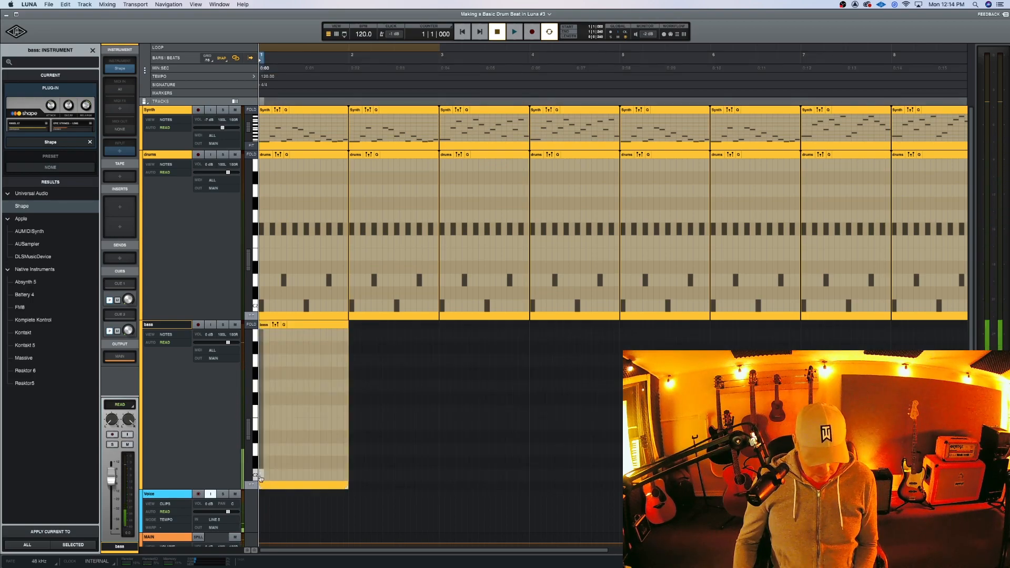
{"action": "key", "text": "t"}
{"action": "key", "text": "t"}
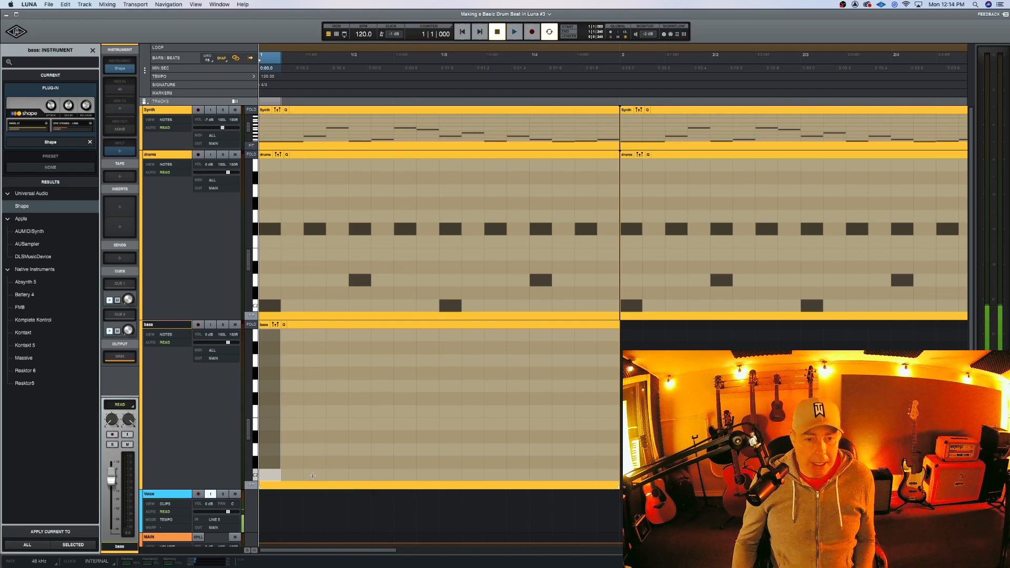
{"action": "key", "text": "super+d"}
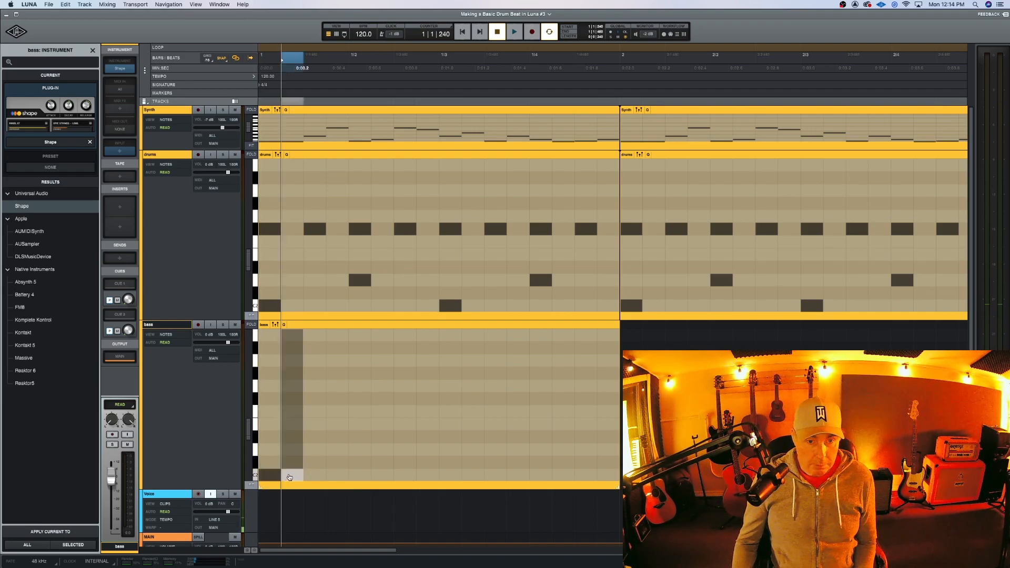
{"action": "key", "text": "super+d"}
{"action": "left_click_drag", "start_coordinate": [358, 404], "coordinate": [271, 477]}
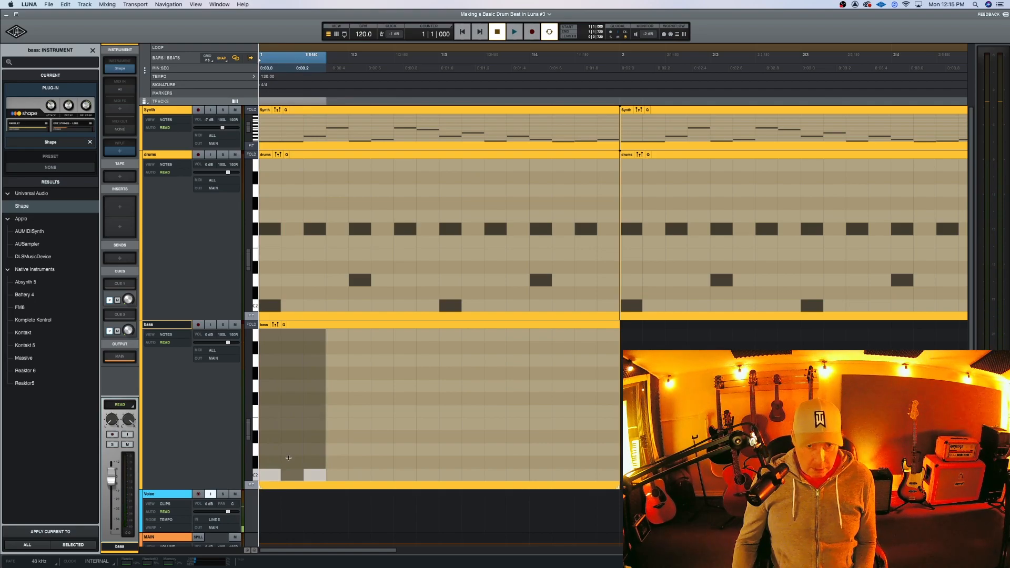
{"action": "key", "text": "super+d"}
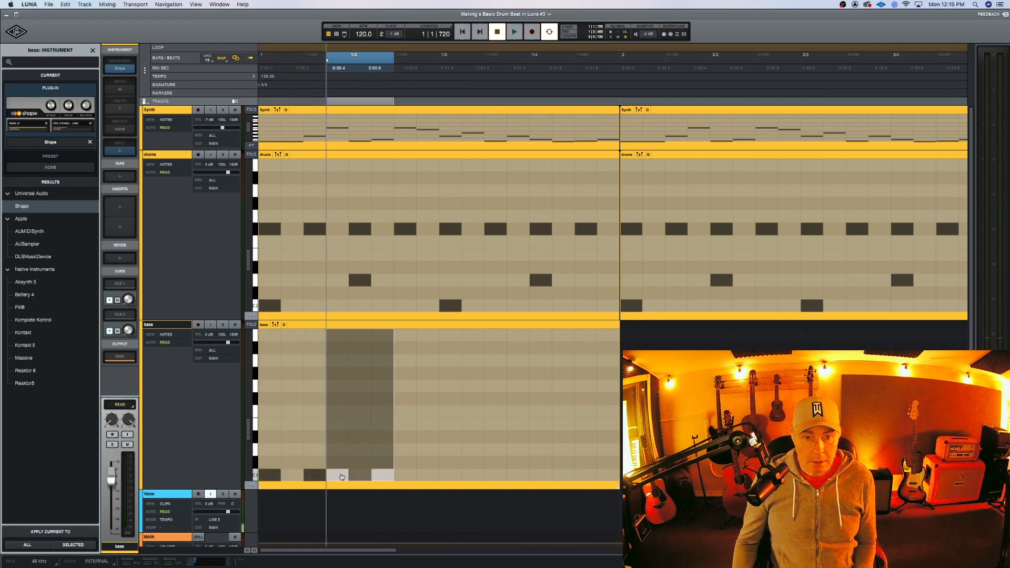
{"action": "key", "text": "super+z"}
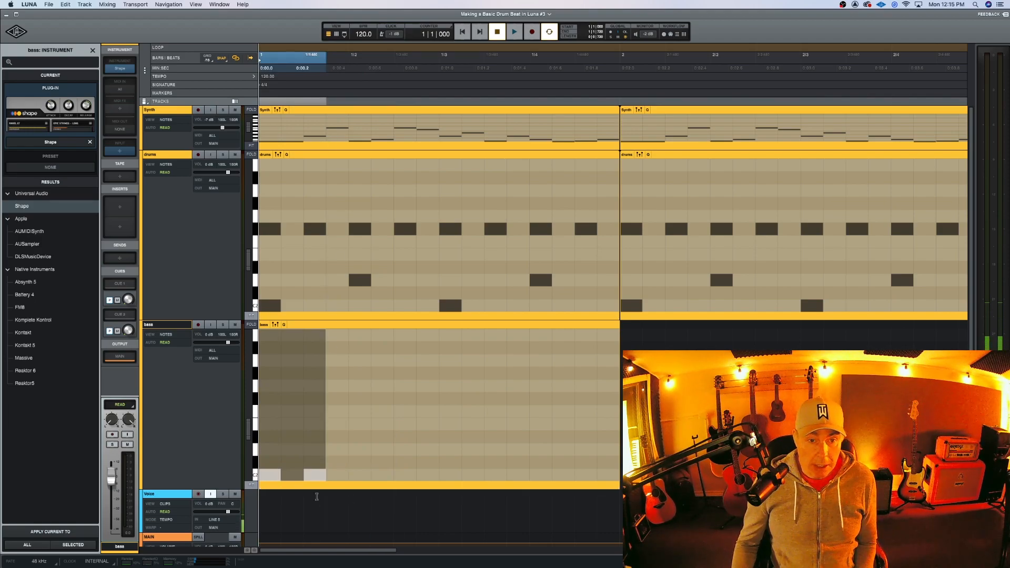
Step: Delete the sixteenth notes from the bar 1 bass clip, leaving the clip empty
{"action": "left_click", "coordinate": [287, 472]}
{"action": "left_click", "coordinate": [268, 476]}
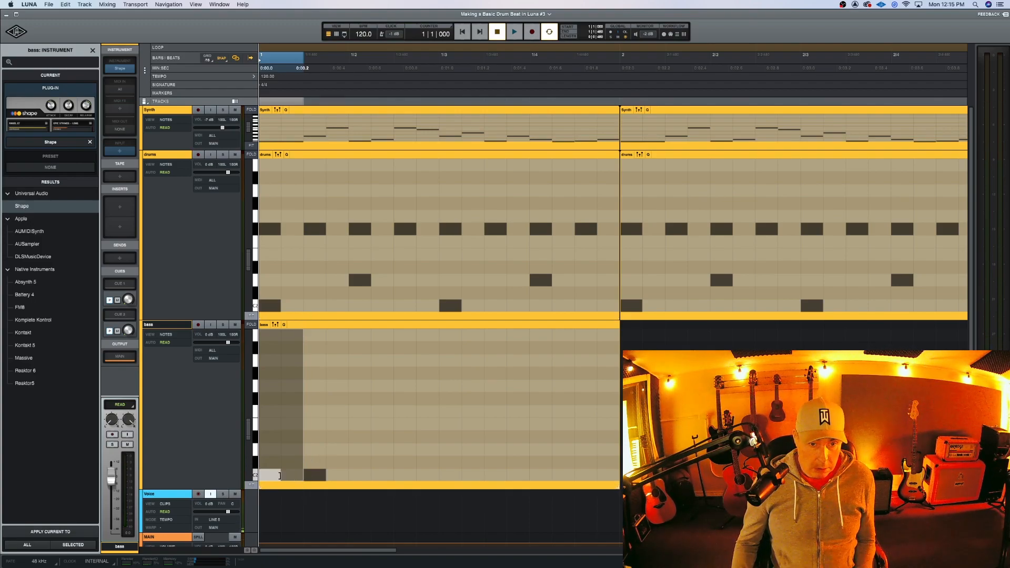
{"action": "left_click", "coordinate": [287, 448]}
{"action": "double_click", "coordinate": [315, 474]}
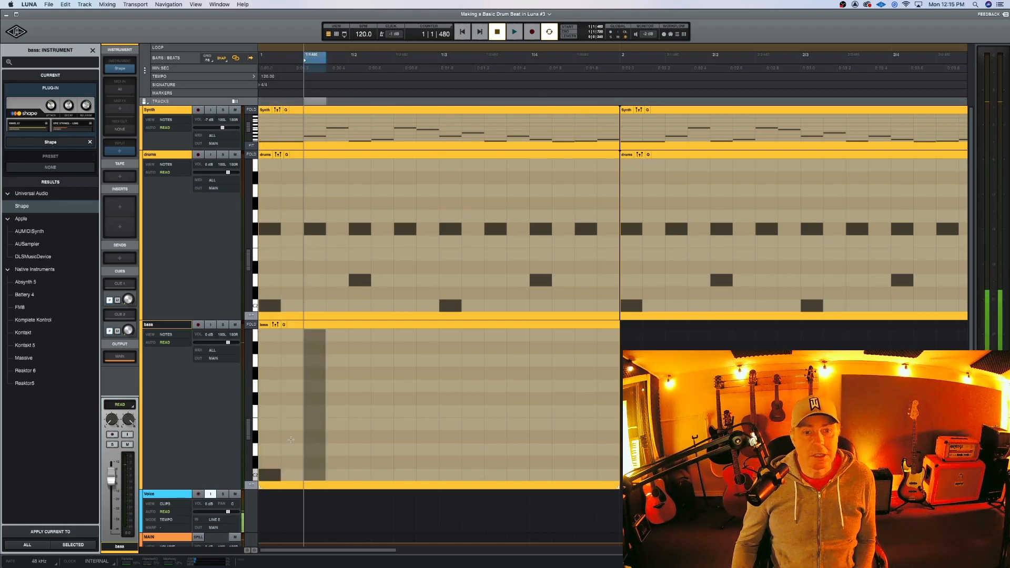
{"action": "left_click", "coordinate": [300, 323]}
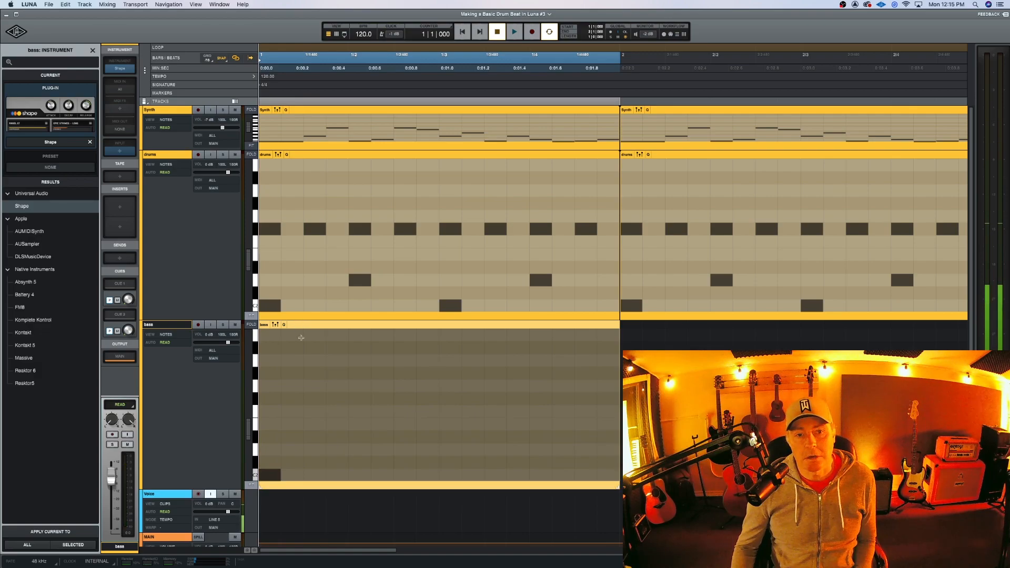
{"action": "double_click", "coordinate": [265, 466]}
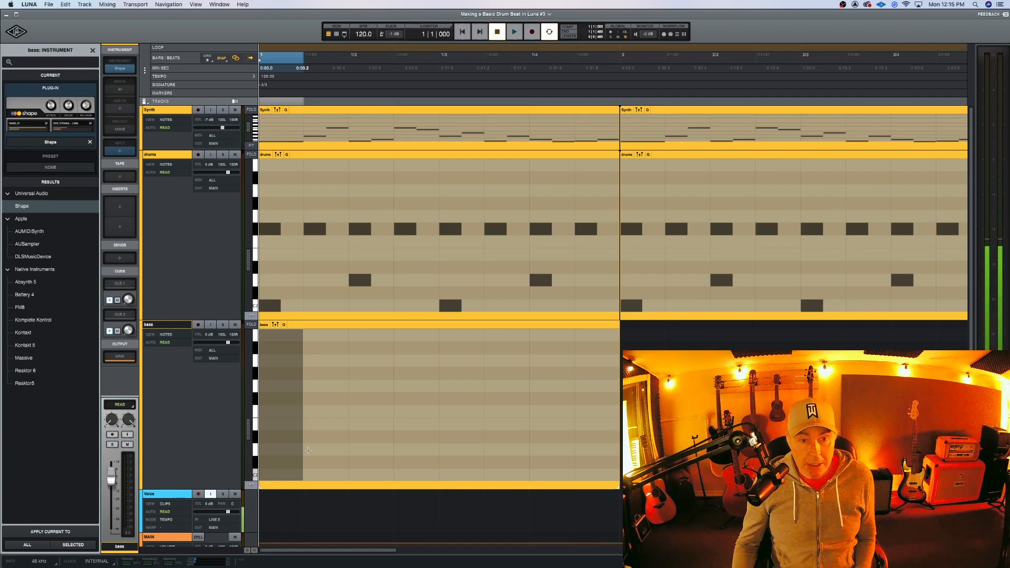
Step: Add an eighth note on the low C at the start of bar 1 in the bass track and duplicate it to fill the bar
{"action": "left_click", "coordinate": [283, 475]}
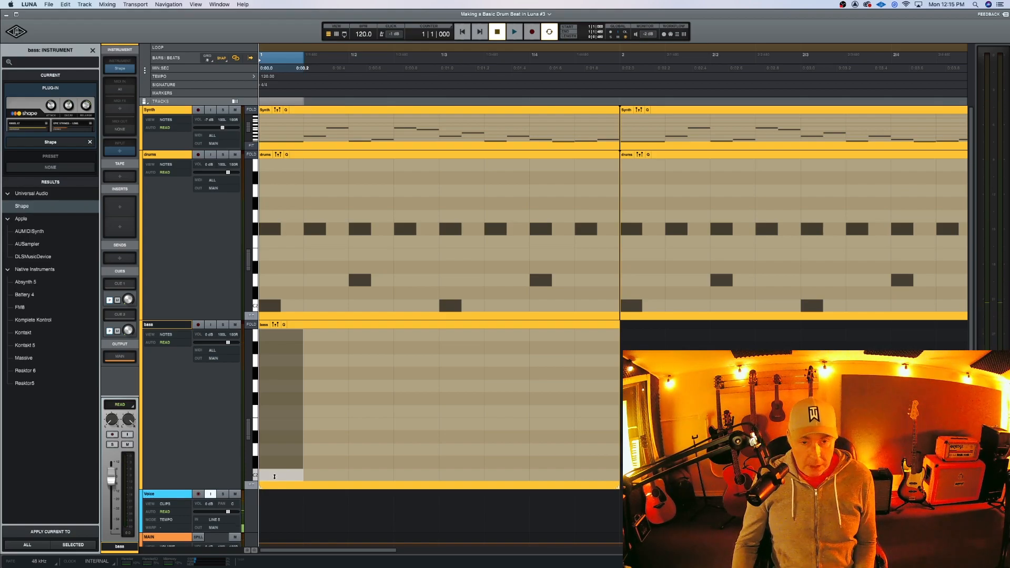
{"action": "key", "text": "super+d"}
{"action": "key", "text": "super+d"}
{"action": "key", "text": "super+d"}
{"action": "key", "text": "super+d"}
{"action": "key", "text": "super+d"}
{"action": "key", "text": "super+d"}
{"action": "key", "text": "super+d"}
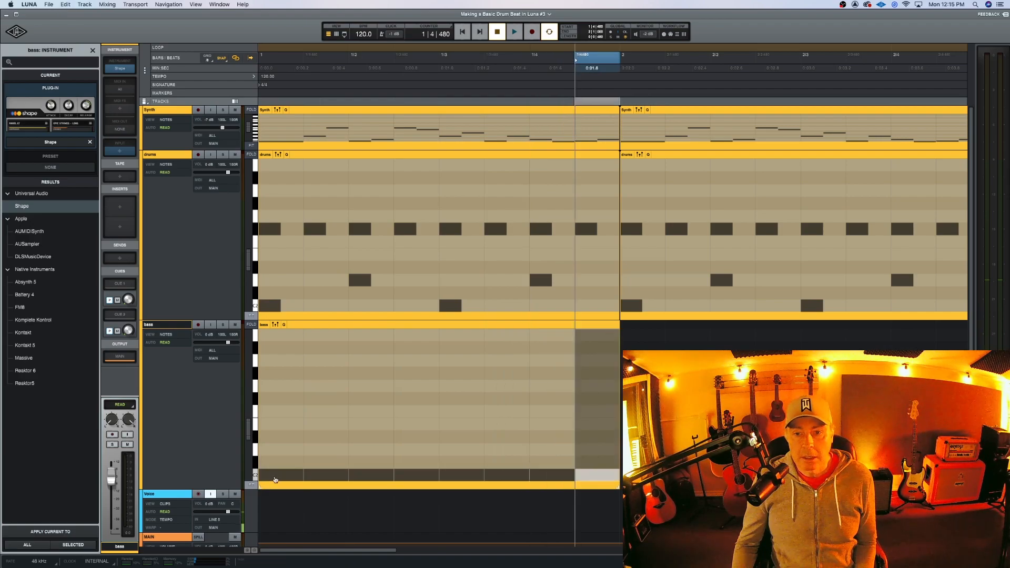
Step: Duplicate the bar 1 bass clip into bar 2
{"action": "scroll", "coordinate": [602, 448], "scroll_direction": "right", "scroll_amount": 5}
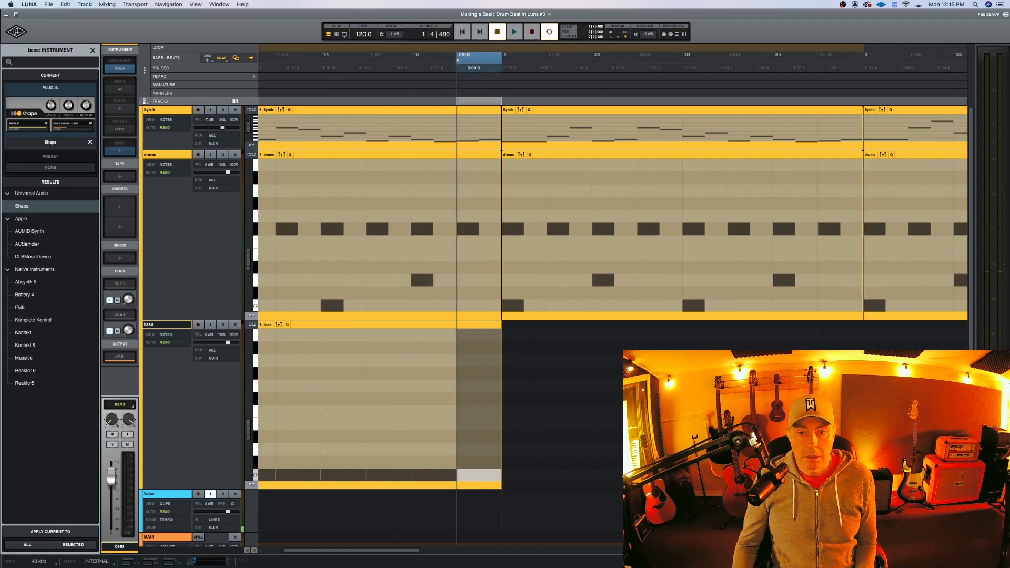
{"action": "left_click", "coordinate": [327, 326]}
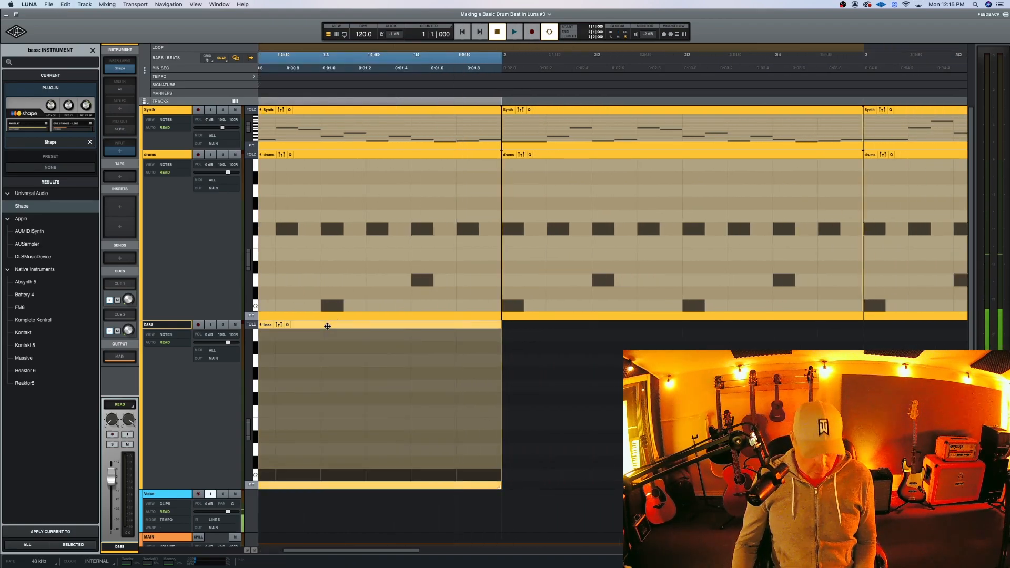
{"action": "key", "text": "super+d"}
Step: Add an eighth note on F at the start of bar 3 in the bass track and duplicate it to fill the bar
{"action": "scroll", "coordinate": [428, 383], "scroll_direction": "right", "scroll_amount": 10}
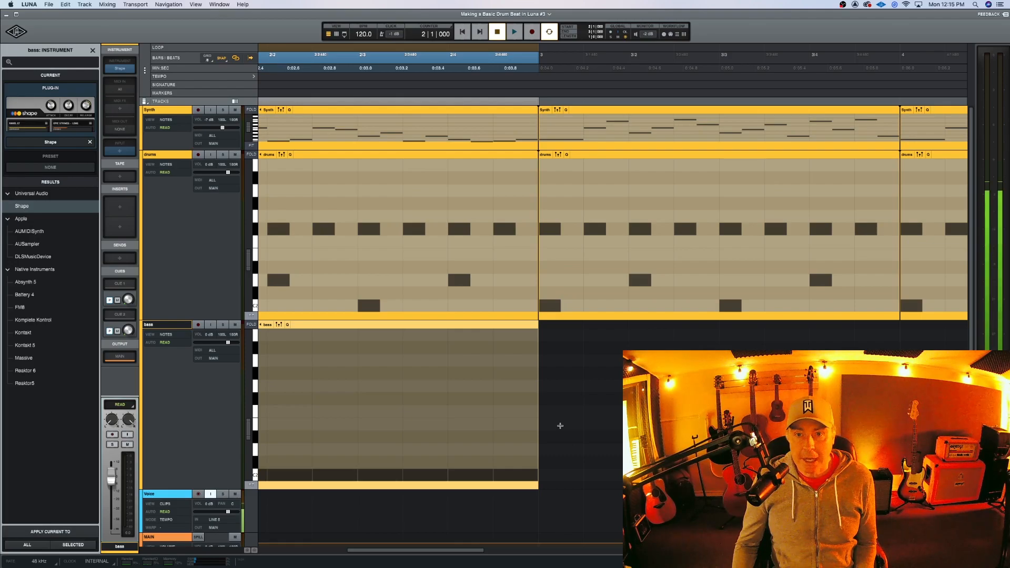
{"action": "scroll", "coordinate": [569, 418], "scroll_direction": "right", "scroll_amount": 2}
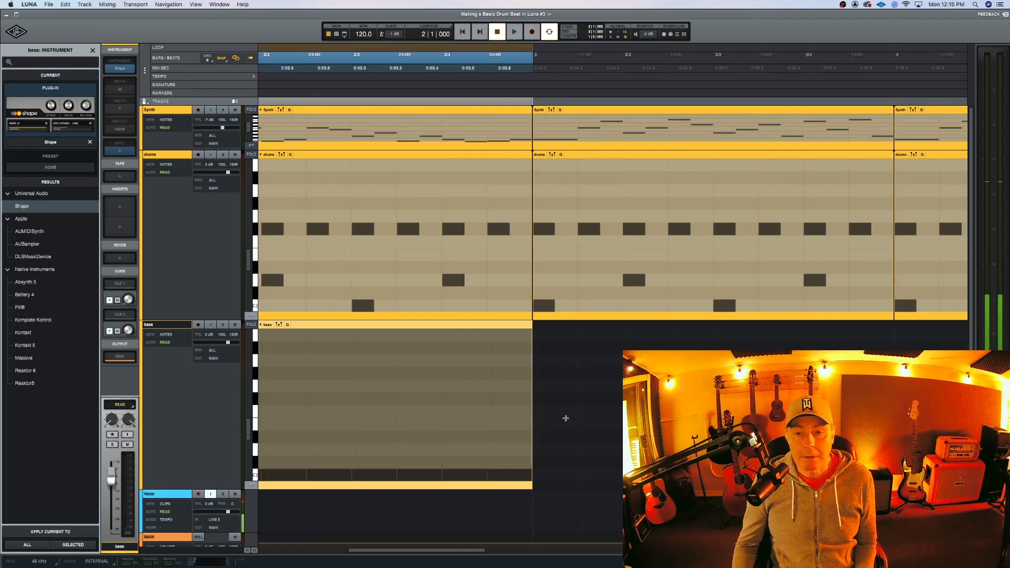
{"action": "double_click", "coordinate": [545, 410]}
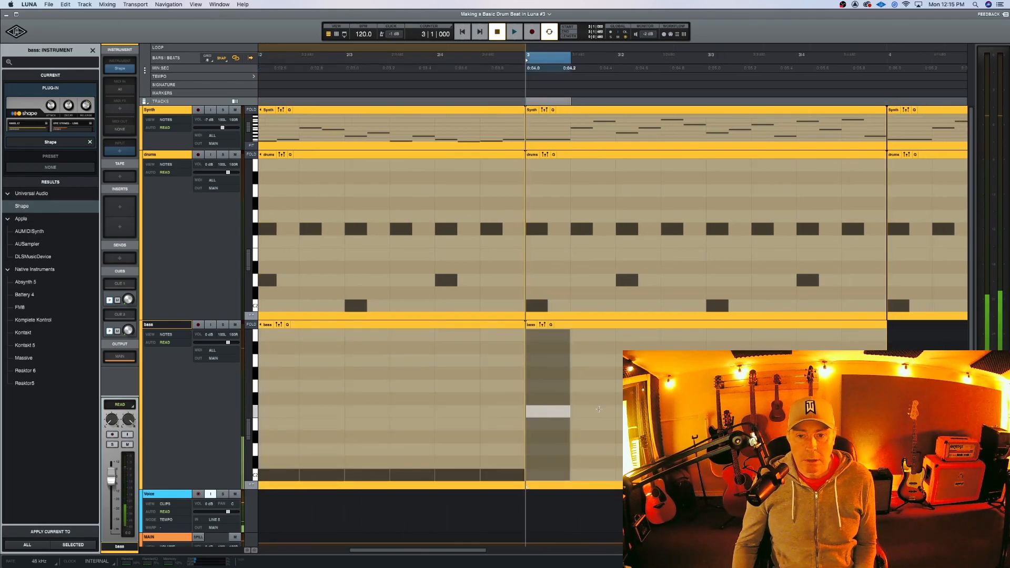
{"action": "key", "text": "super+d"}
{"action": "key", "text": "super+d"}
{"action": "key", "text": "super+d"}
{"action": "key", "text": "super+d"}
{"action": "key", "text": "super+d"}
{"action": "key", "text": "super+d"}
{"action": "key", "text": "super+d"}
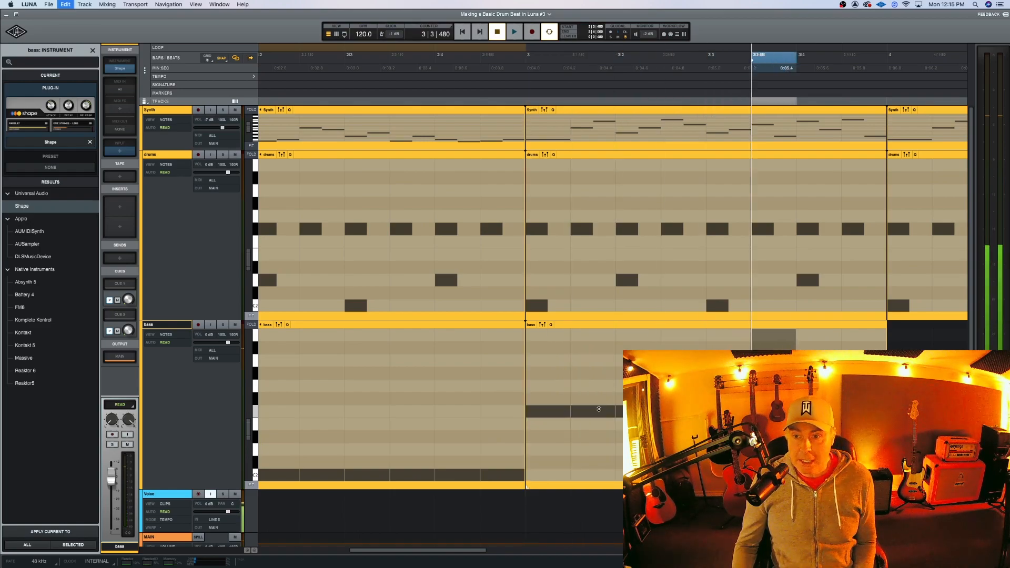
Step: Duplicate the bar 3 bass clip into bar 4
{"action": "left_click", "coordinate": [646, 326]}
{"action": "key", "text": "super+d"}
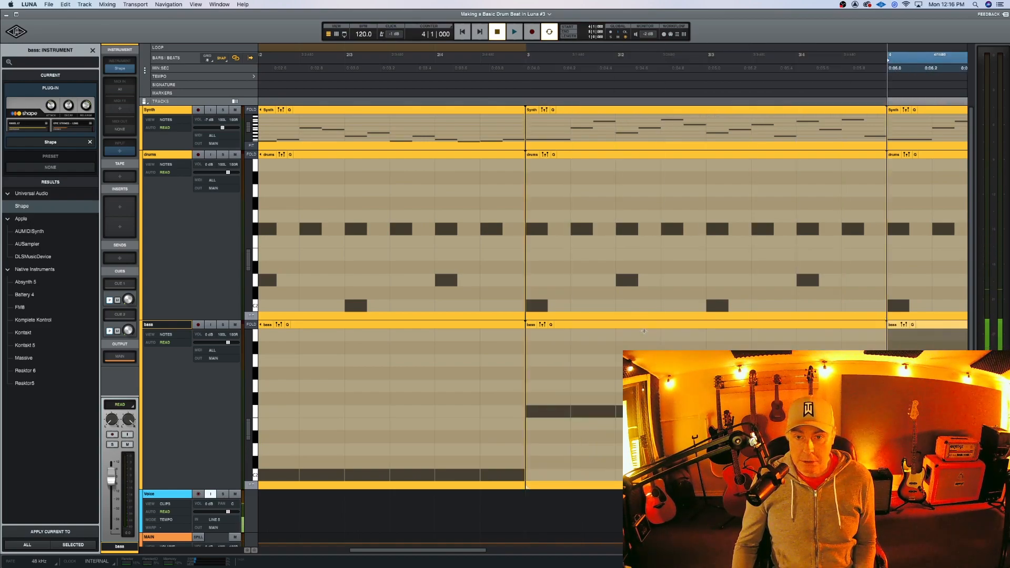
{"action": "scroll", "coordinate": [645, 326], "scroll_direction": "right", "scroll_amount": 10}
{"action": "scroll", "coordinate": [610, 362], "scroll_direction": "right", "scroll_amount": 10}
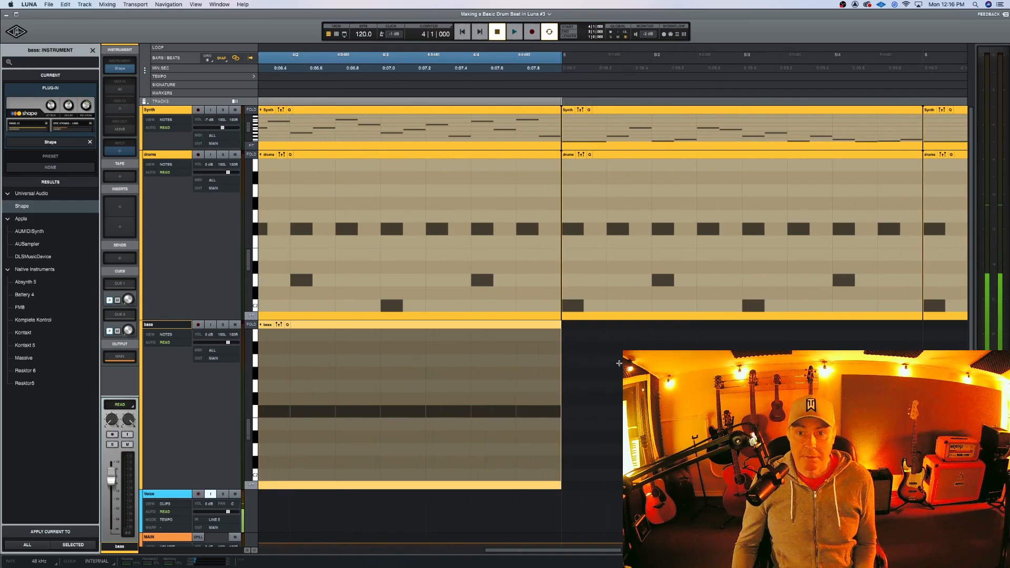
Step: Copy the bar 1 bass clip to bar 5 and duplicate that copy into bar 6
{"action": "scroll", "coordinate": [546, 333], "scroll_direction": "left", "scroll_amount": 10}
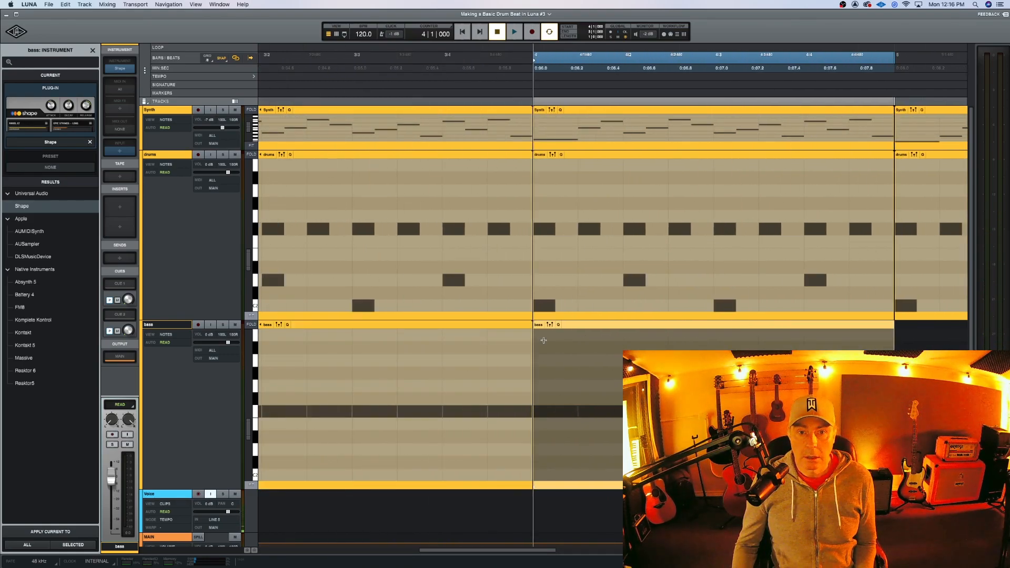
{"action": "scroll", "coordinate": [543, 341], "scroll_direction": "left", "scroll_amount": 4}
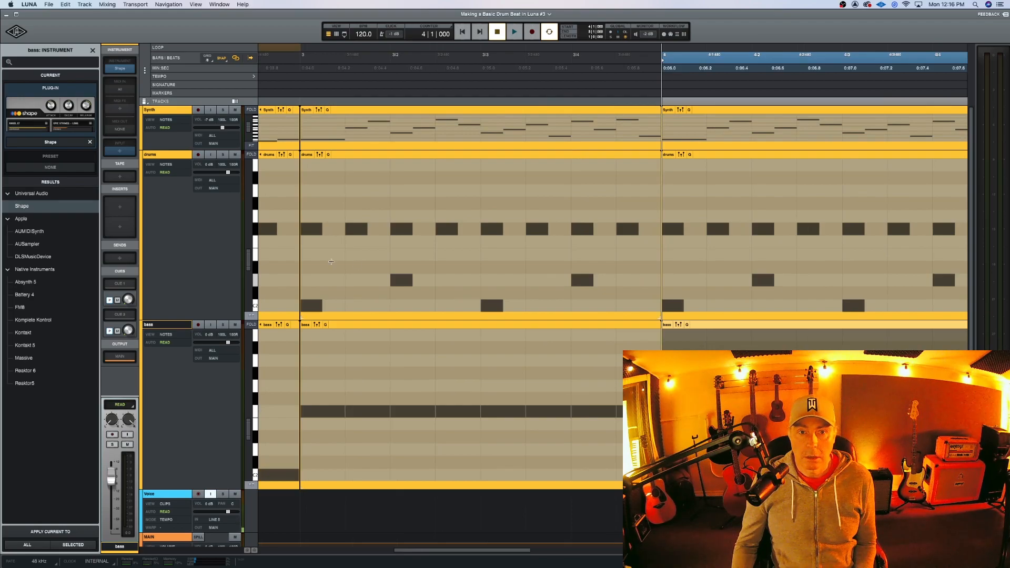
{"action": "scroll", "coordinate": [331, 261], "scroll_direction": "down", "scroll_amount": 3}
{"action": "scroll", "coordinate": [332, 271], "scroll_direction": "up", "scroll_amount": 3}
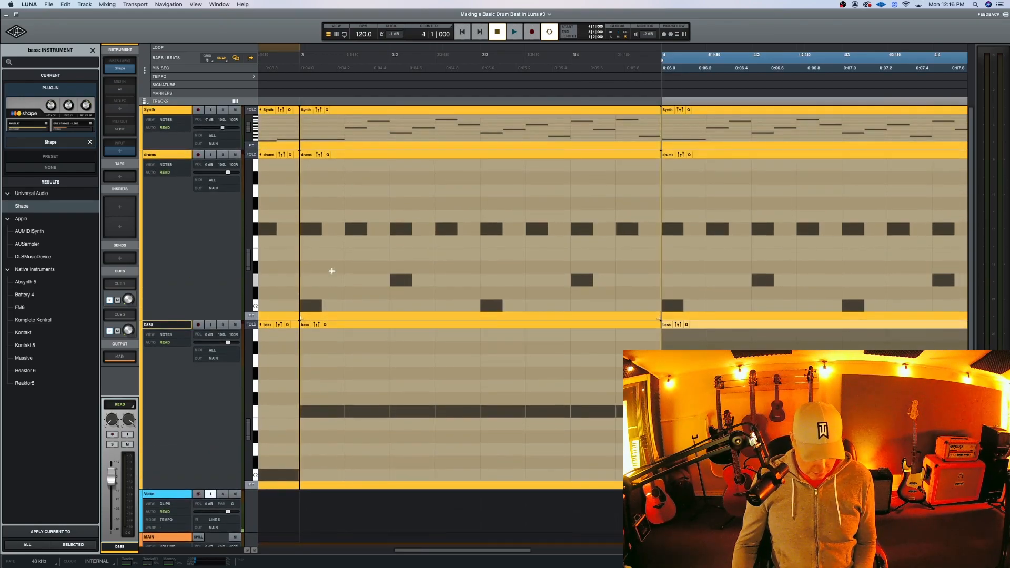
{"action": "key", "text": "r"}
{"action": "key", "text": "r"}
{"action": "key", "text": "r"}
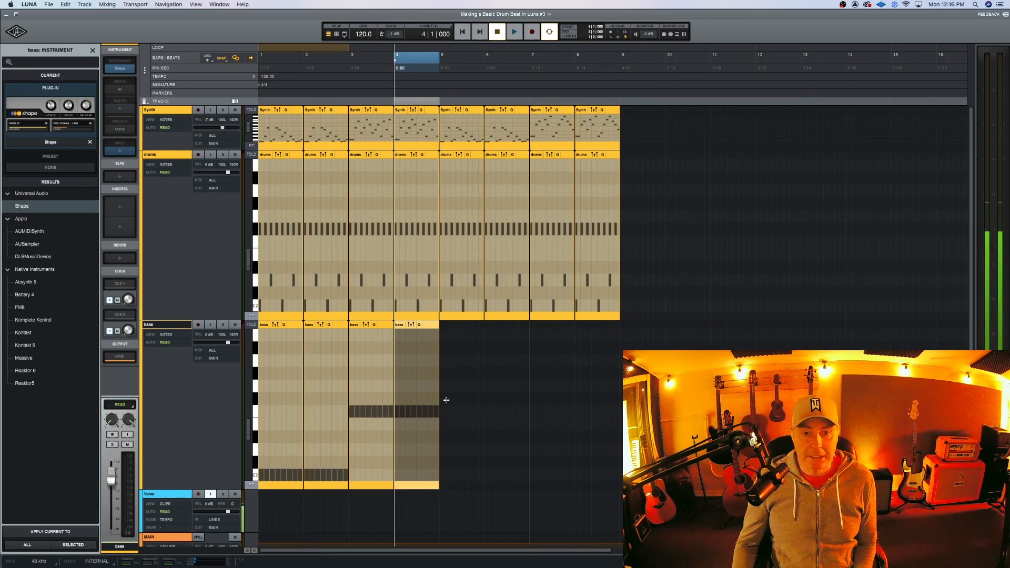
{"action": "left_click", "coordinate": [294, 322]}
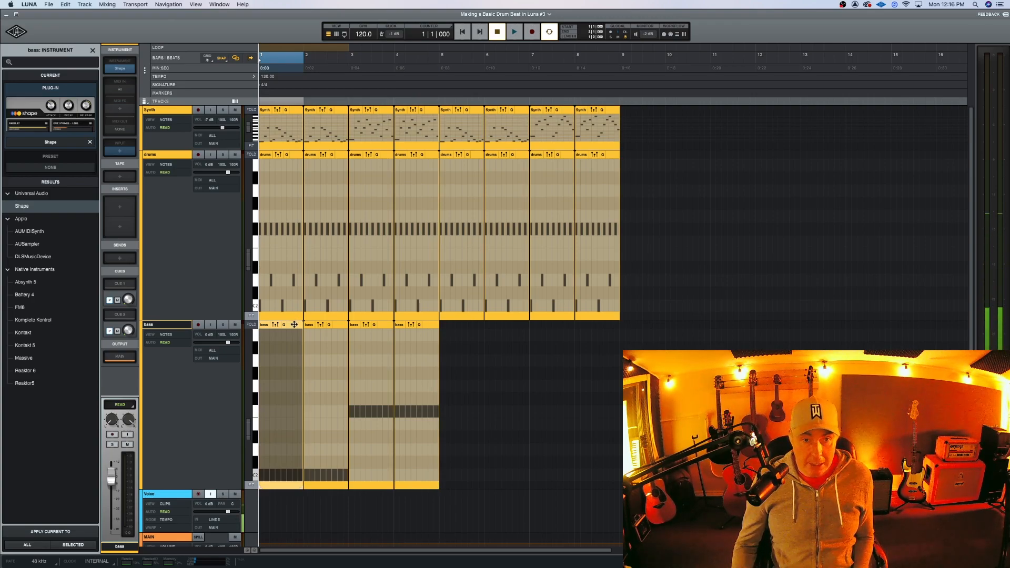
{"action": "left_click_drag", "start_coordinate": [297, 324], "coordinate": [469, 328]}
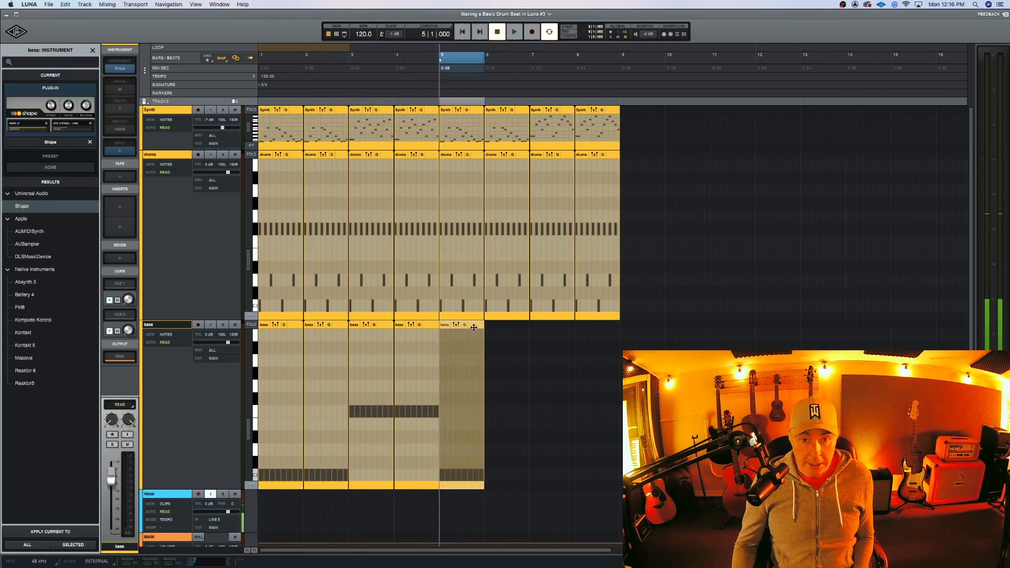
{"action": "key", "text": "super+d"}
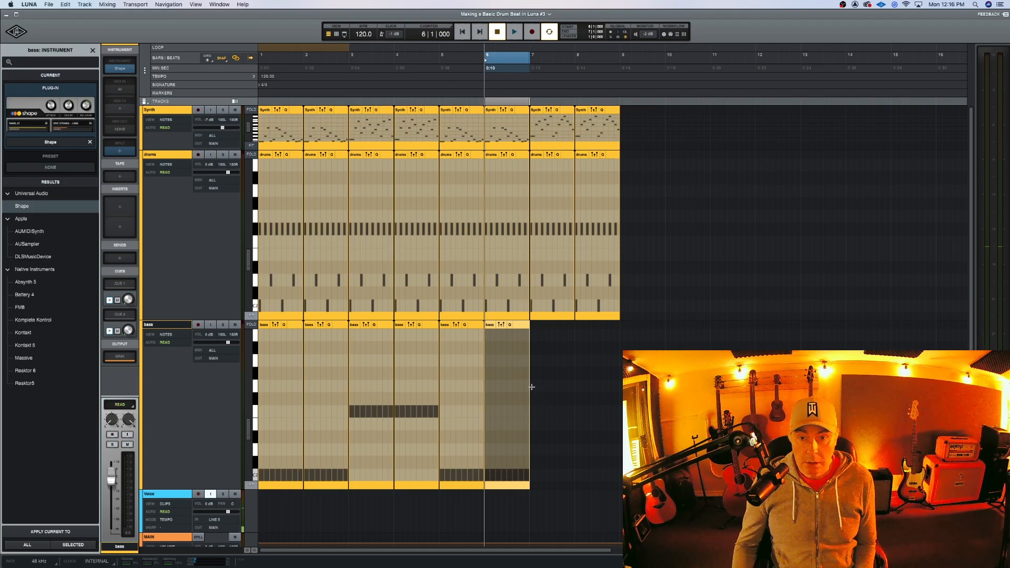
Step: Fill bar 7 of the bass track with repeated eighth notes on G and duplicate the clip into bar 8
{"action": "key", "text": "super+d"}
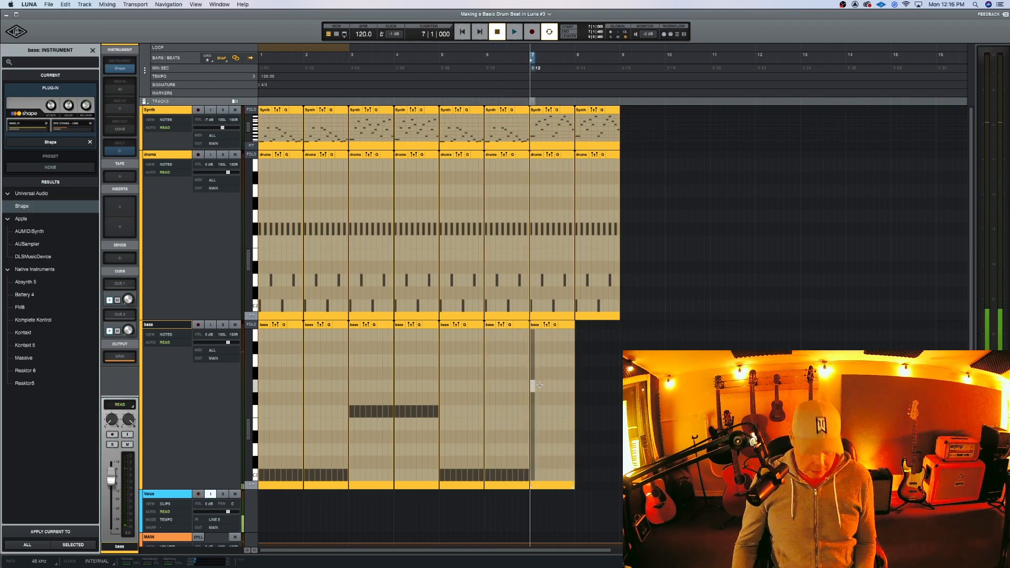
{"action": "key", "text": "super+d"}
{"action": "key", "text": "super+d"}
{"action": "key", "text": "super+d"}
{"action": "key", "text": "super+d"}
{"action": "key", "text": "super+d"}
{"action": "key", "text": "super+d"}
{"action": "key", "text": "super+d"}
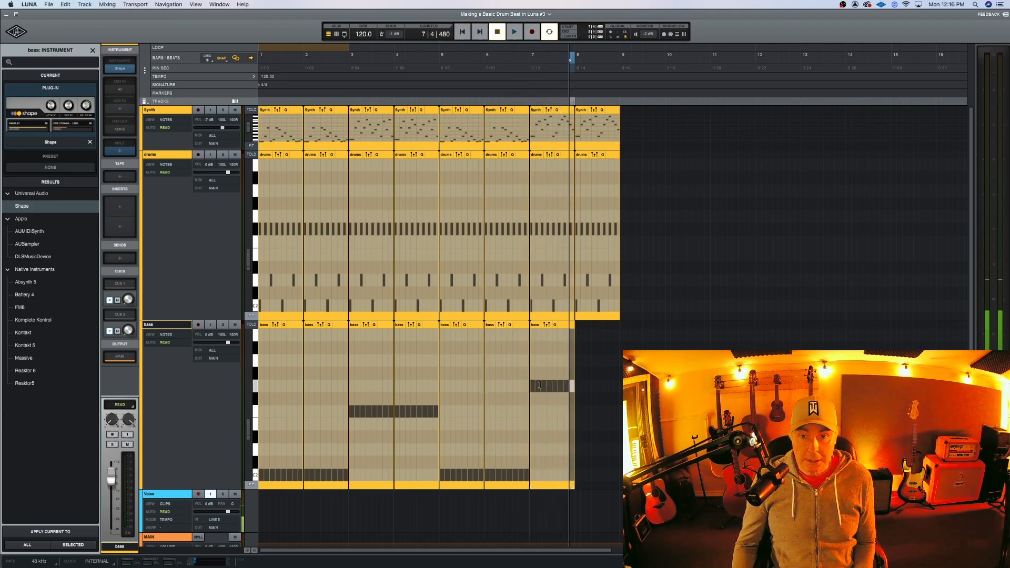
{"action": "left_click", "coordinate": [566, 324]}
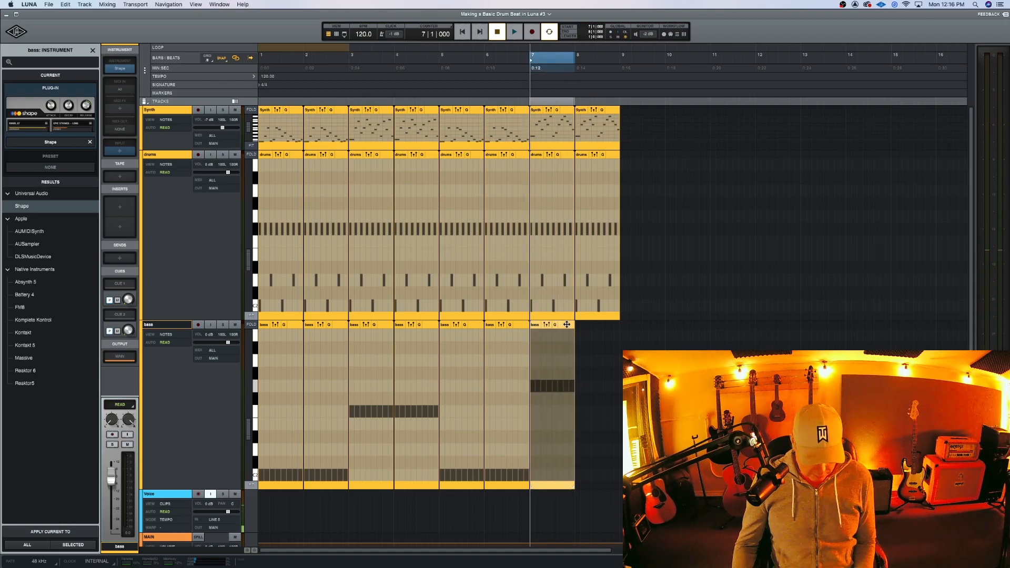
{"action": "key", "text": "super+d"}
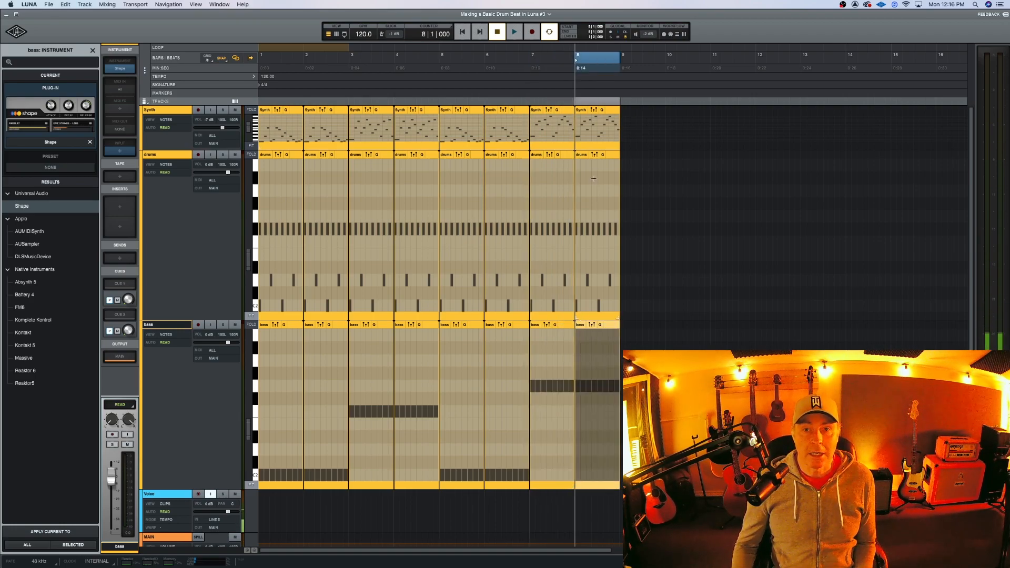
Step: Select all eight Synth clips, play the 8-bar section, mute the Synth track during playback, and stop
{"action": "left_click", "coordinate": [611, 110]}
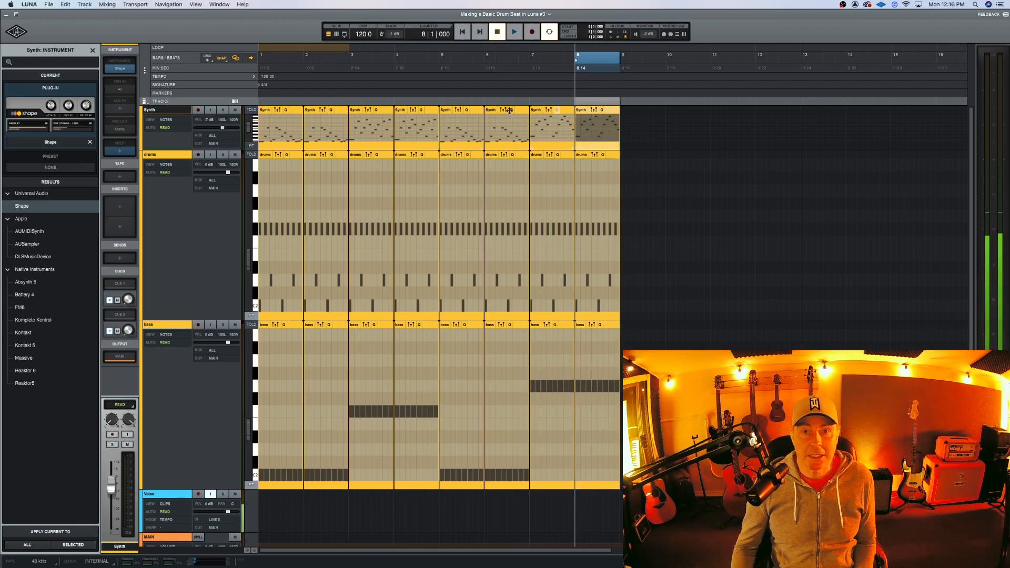
{"action": "left_click", "coordinate": [299, 110], "text": "shift"}
{"action": "key", "text": "space"}
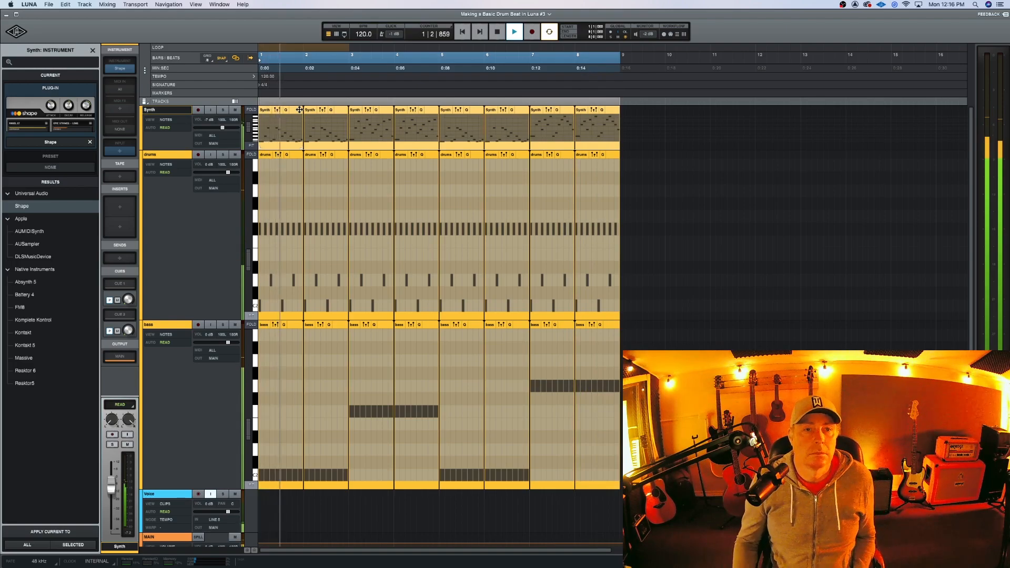
{"action": "left_click", "coordinate": [235, 109]}
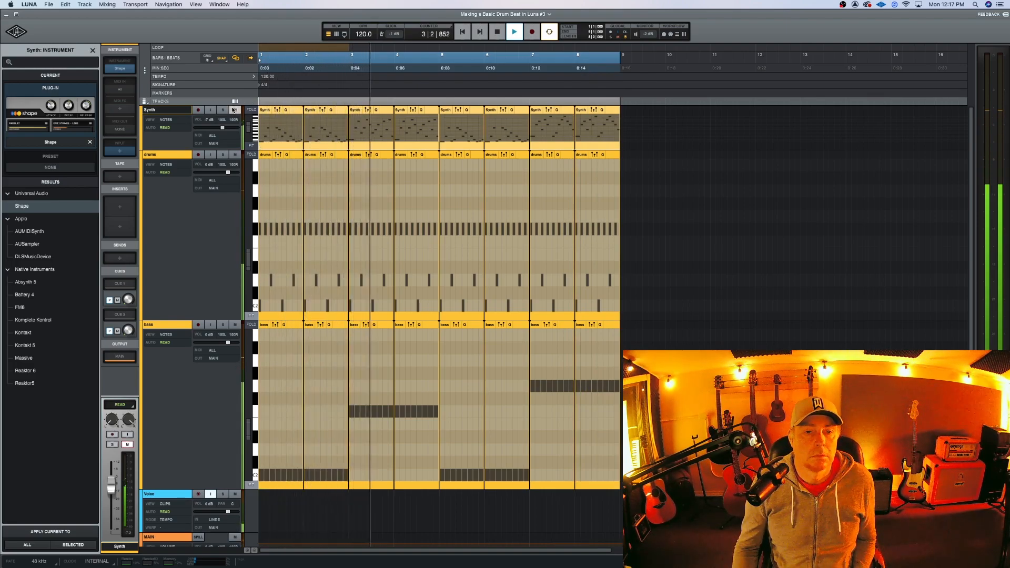
{"action": "key", "text": "space"}
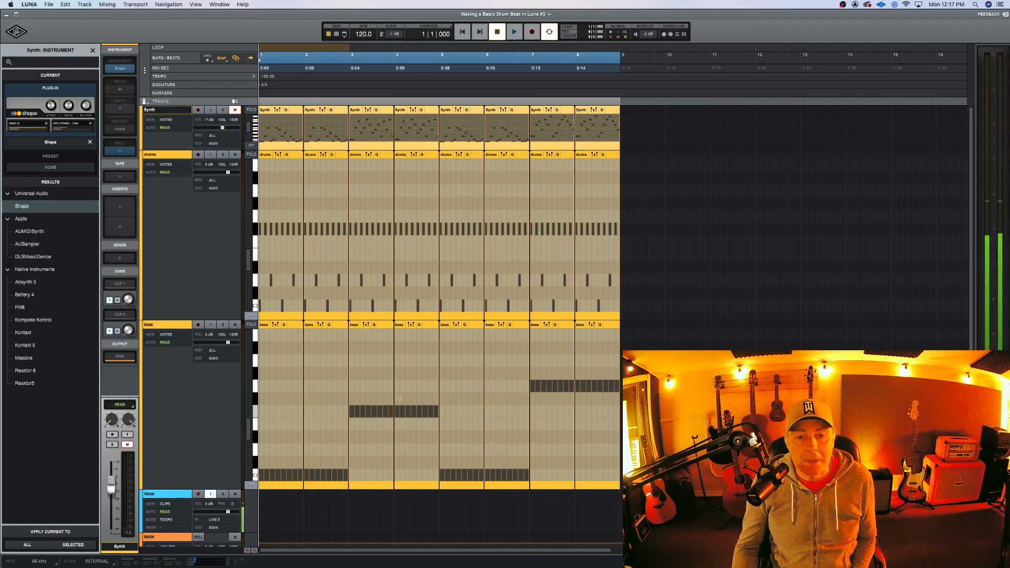
Step: Select all bass notes across the eight bars, shorten them together to about a sixteenth note each, and briefly play the result
{"action": "left_click_drag", "start_coordinate": [659, 329], "coordinate": [258, 467]}
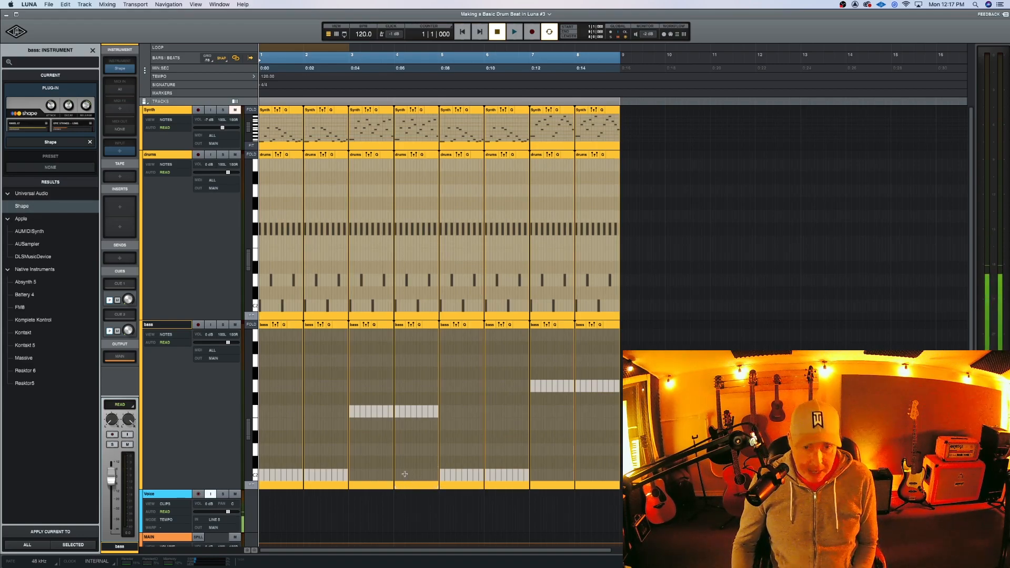
{"action": "key", "text": "t"}
{"action": "key", "text": "t"}
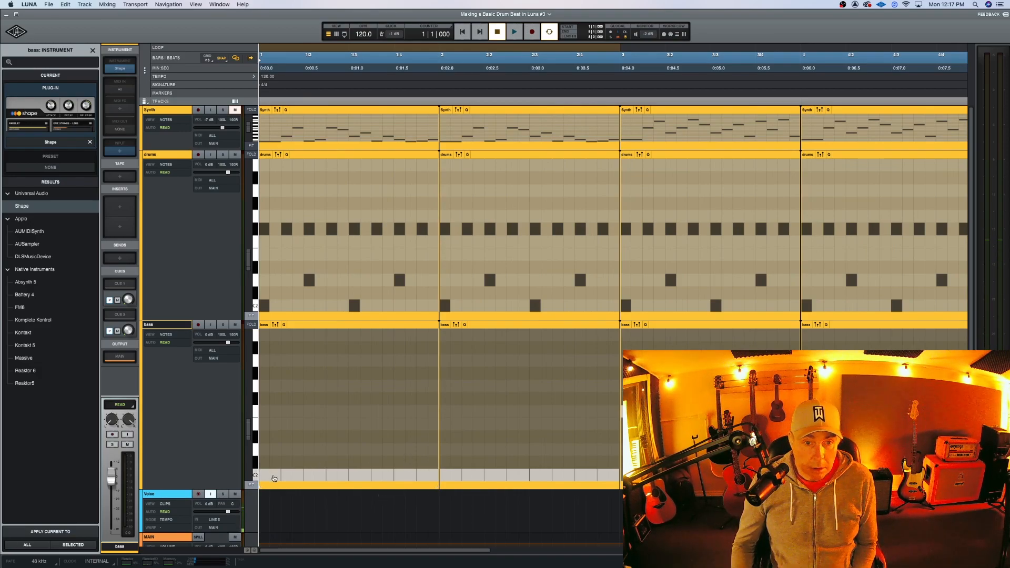
{"action": "left_click_drag", "start_coordinate": [278, 471], "coordinate": [269, 471]}
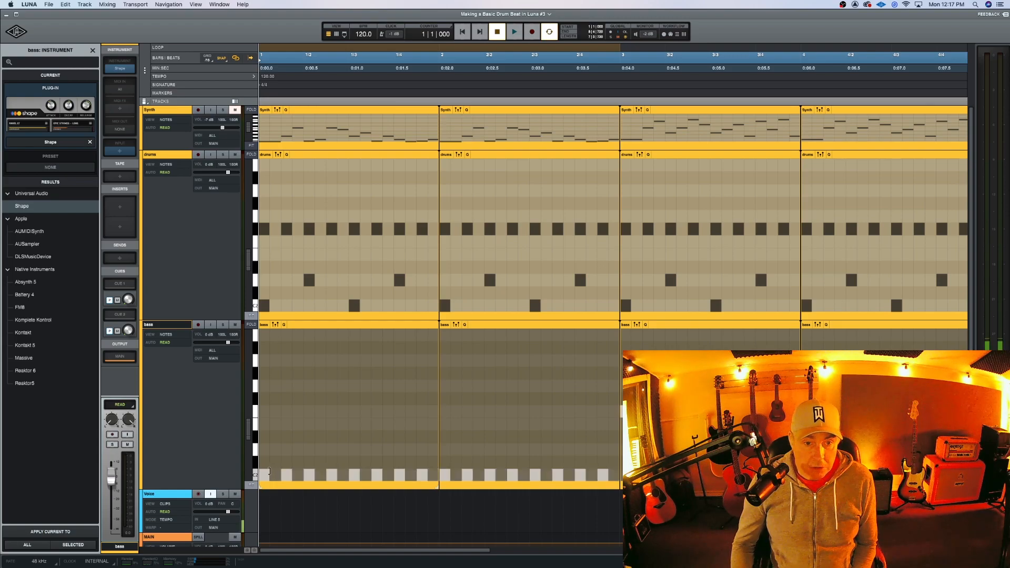
{"action": "key", "text": "r"}
{"action": "key", "text": "r"}
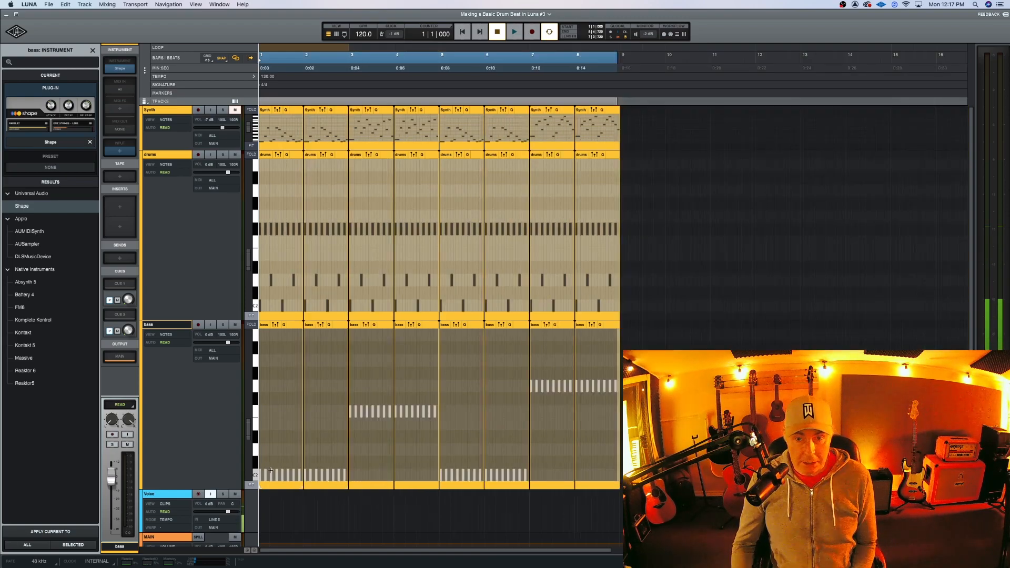
{"action": "key", "text": "space"}
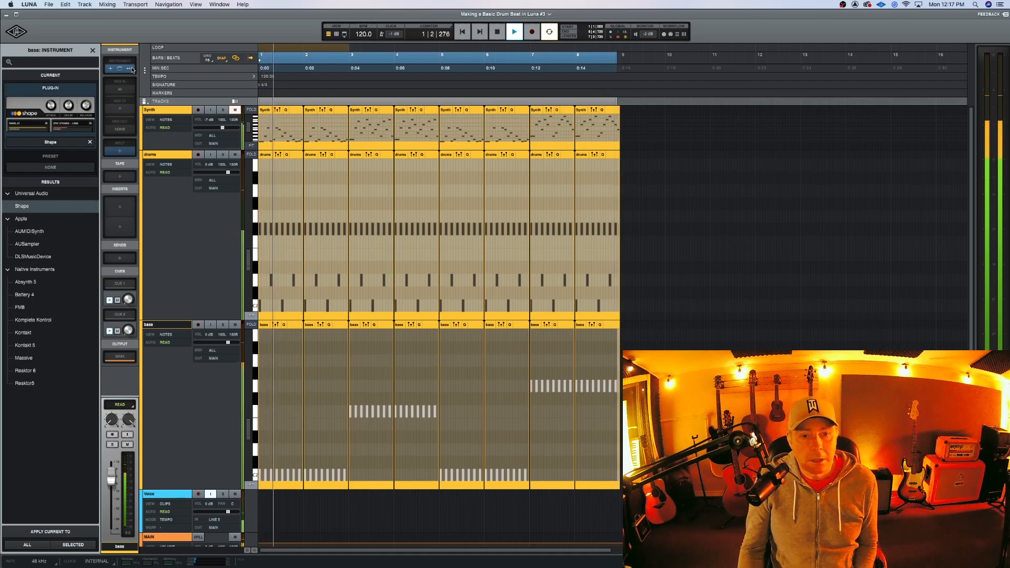
{"action": "key", "text": "space"}
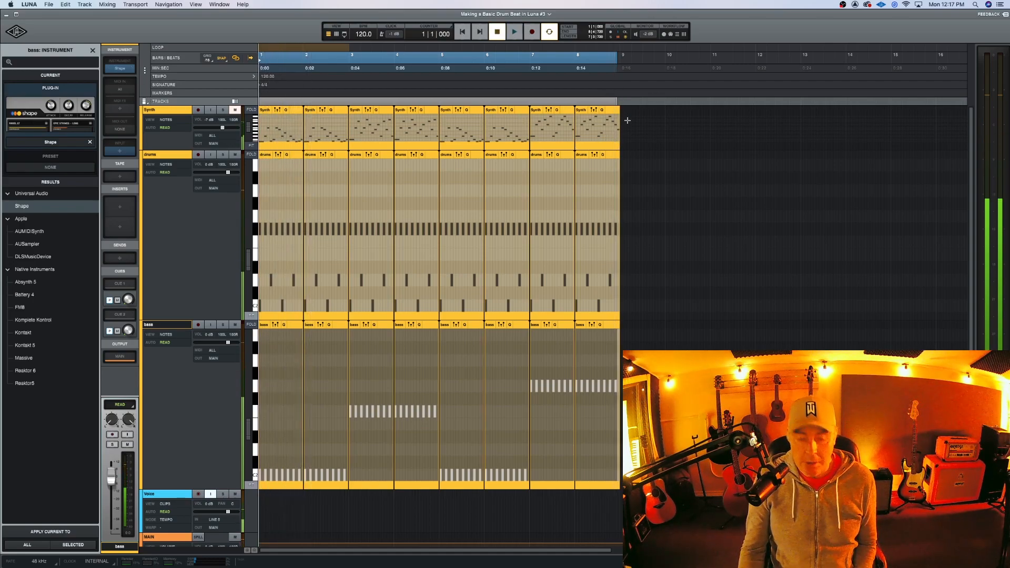
Step: During playback, try Compressed DI - 2 and switch Part 1 of the bass Shape instrument to Cop Drama, then unmute the Synth track
{"action": "key", "text": "t"}
{"action": "scroll", "coordinate": [752, 132], "scroll_direction": "right", "scroll_amount": 5}
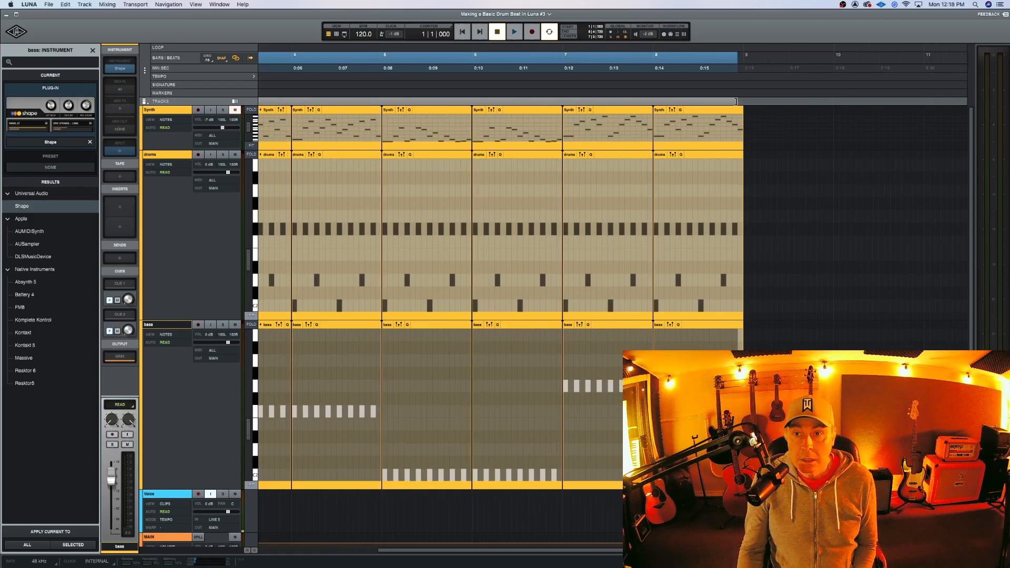
{"action": "key", "text": "space"}
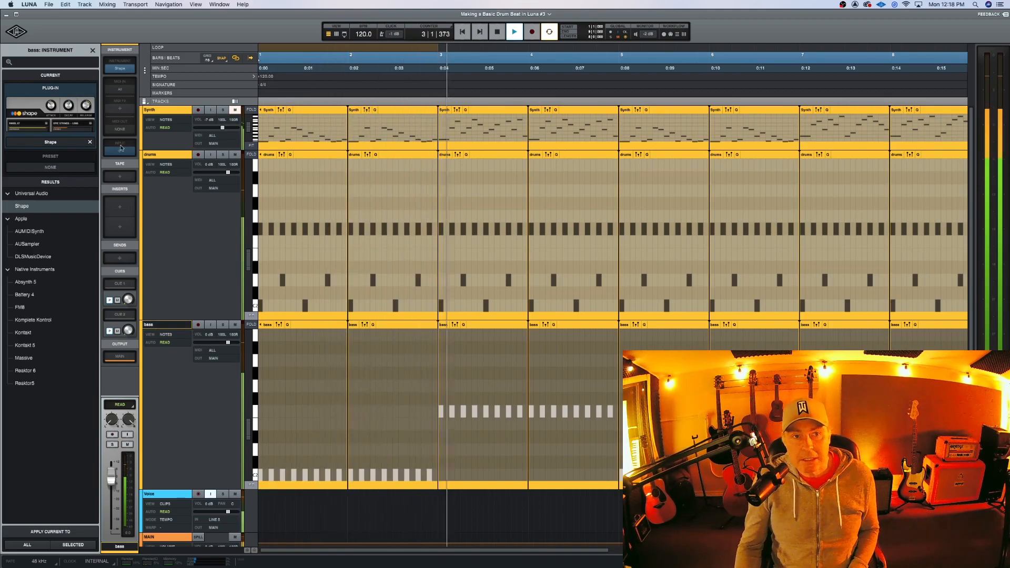
{"action": "left_click", "coordinate": [120, 69]}
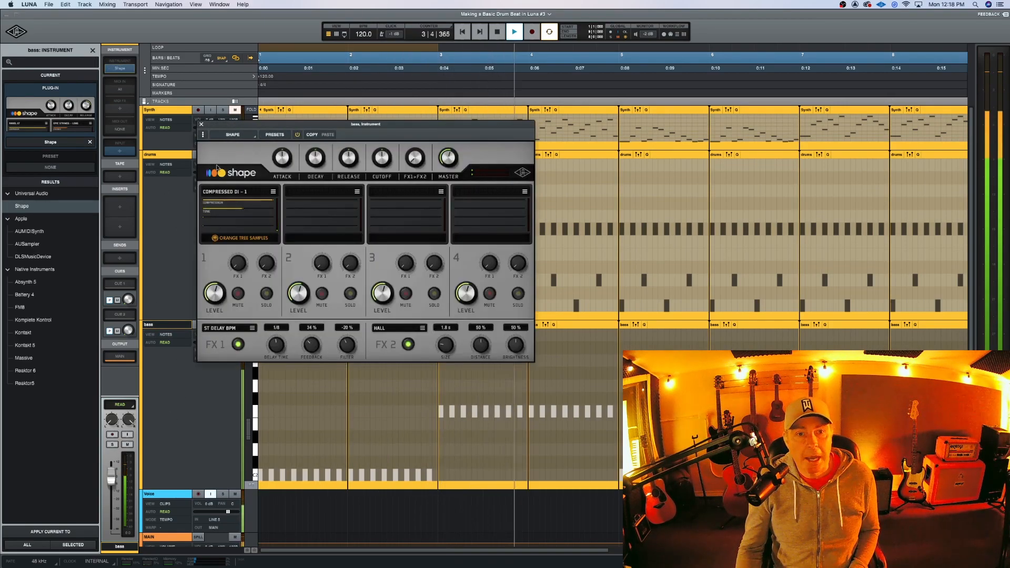
{"action": "left_click", "coordinate": [274, 192]}
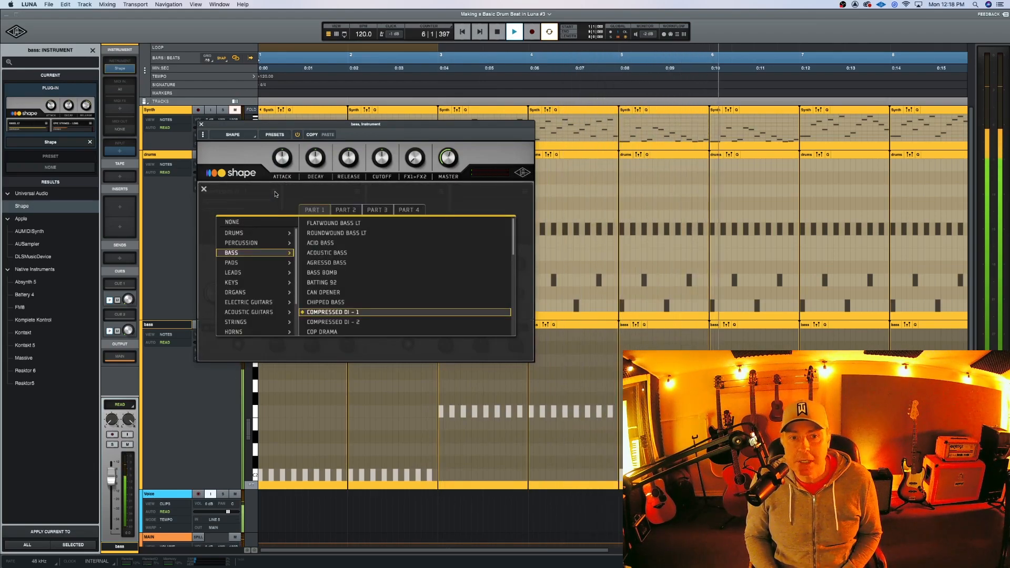
{"action": "key", "text": "Down"}
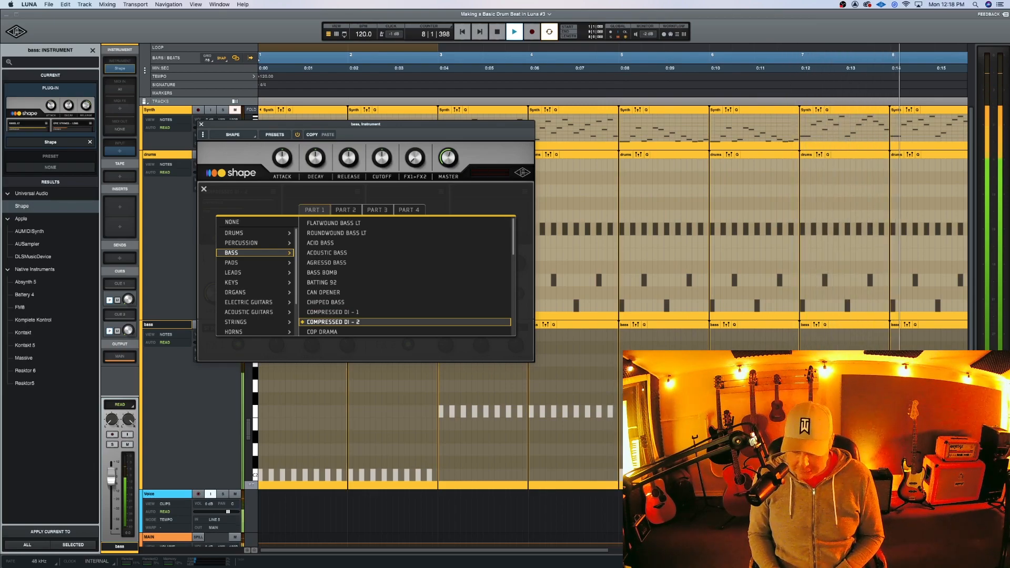
{"action": "key", "text": "Down"}
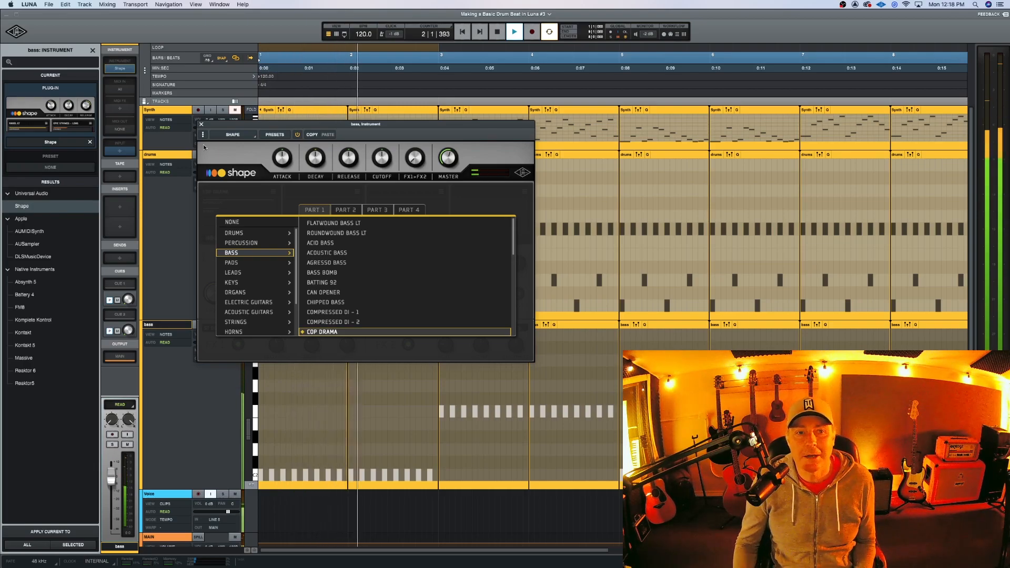
{"action": "left_click", "coordinate": [201, 125]}
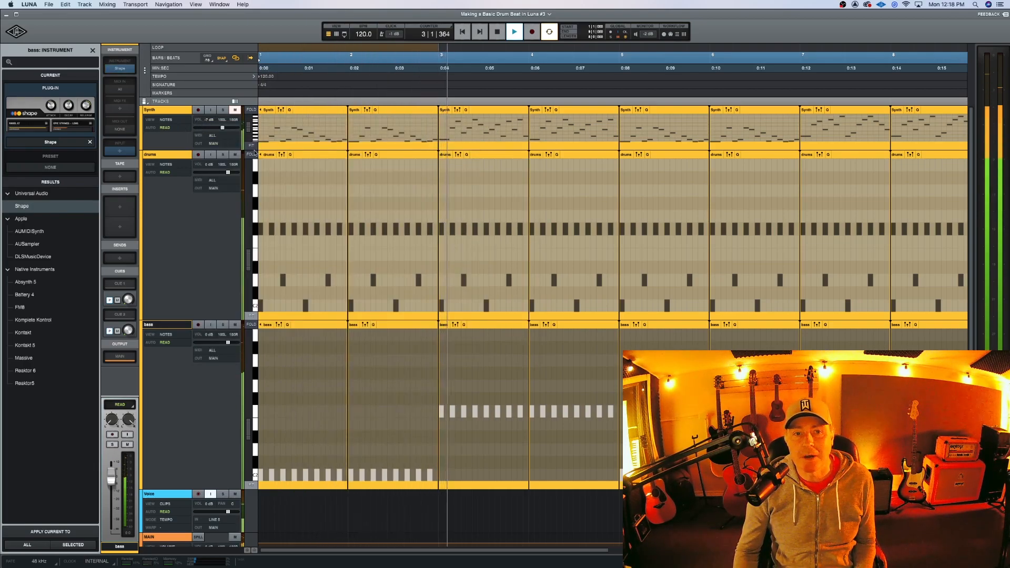
{"action": "left_click", "coordinate": [235, 110]}
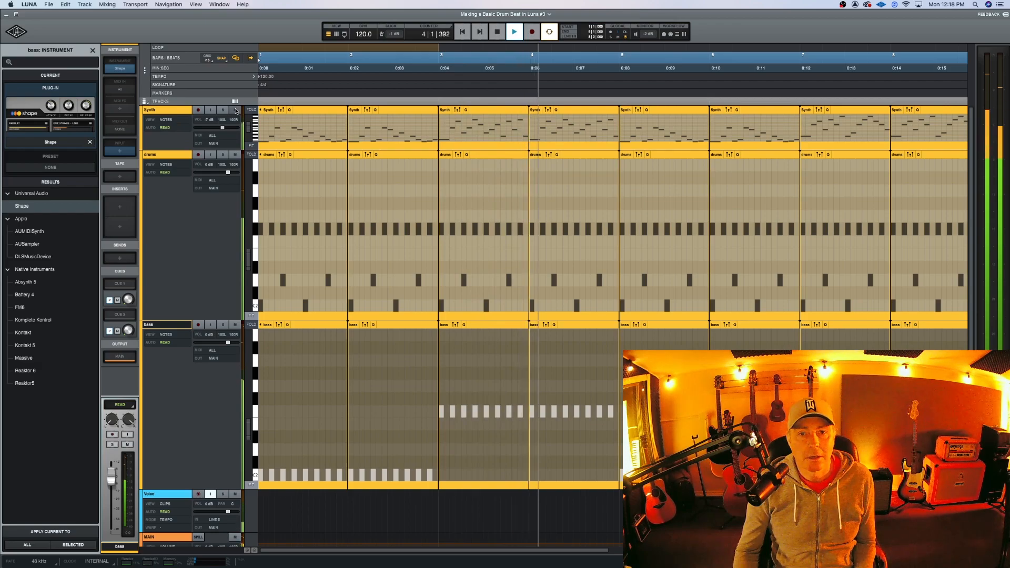